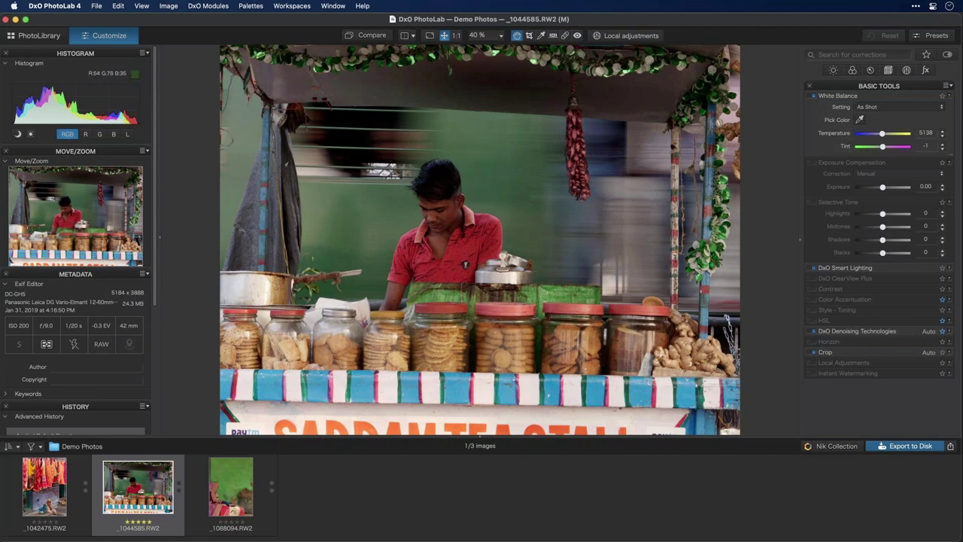
# Switch to the DxO Advanced workspace and on to the What's New in PhotoLab workspace
pyautogui.click(295, 6)
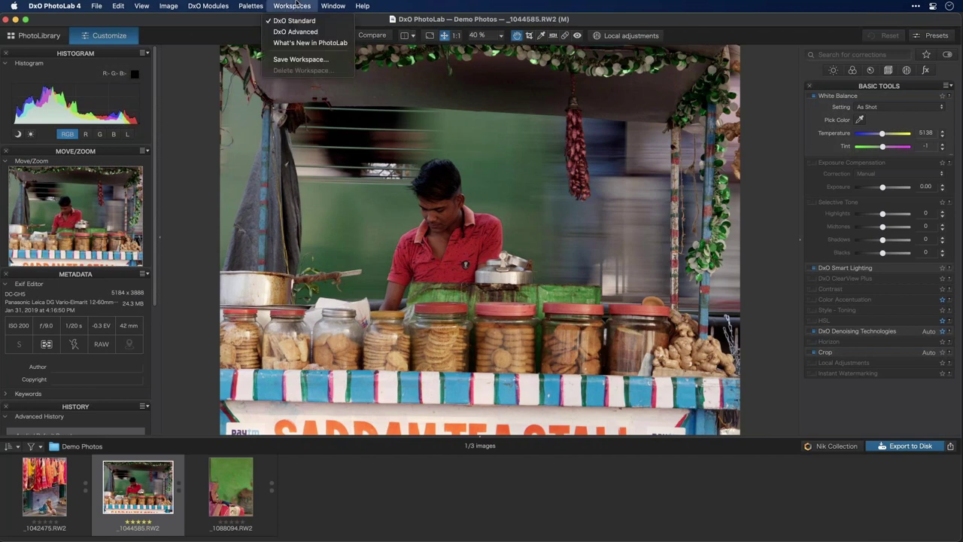
pyautogui.click(322, 33)
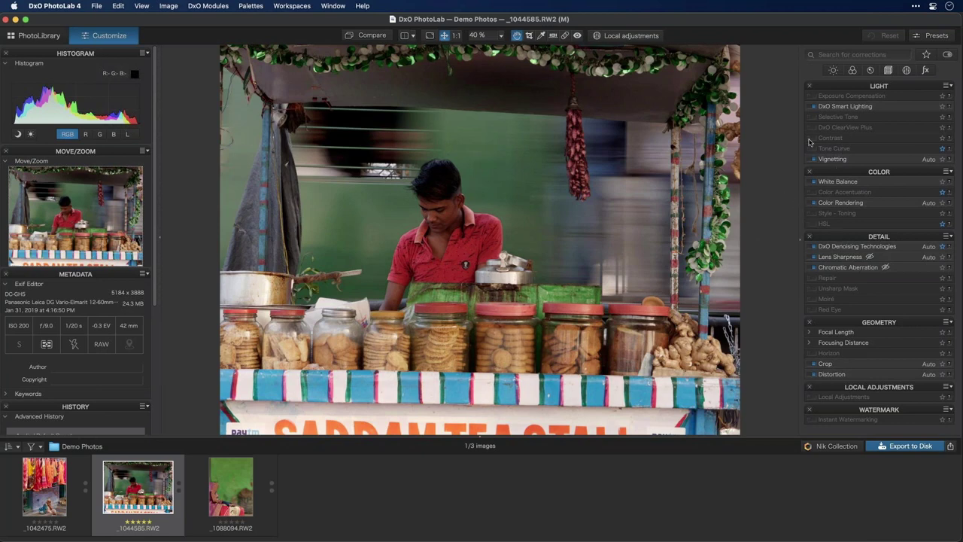
pyautogui.click(292, 6)
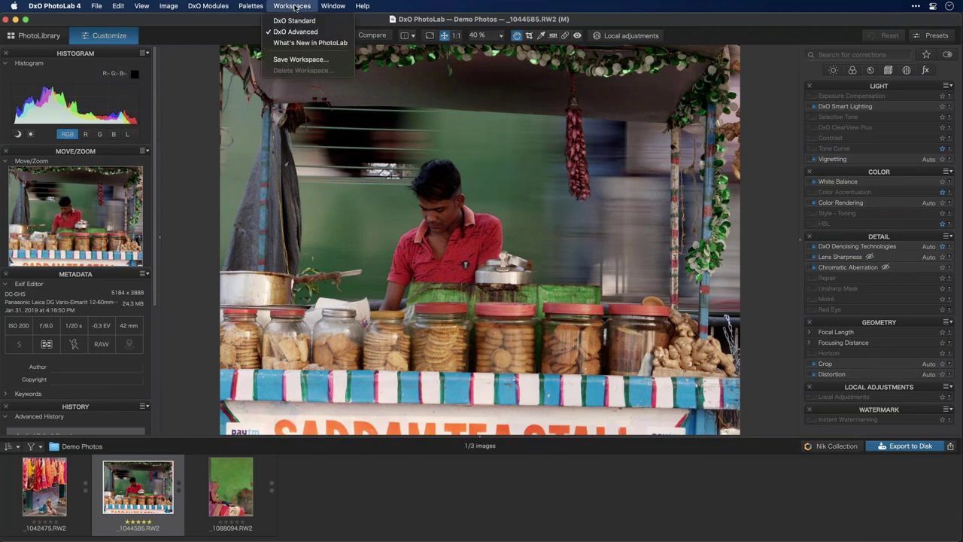
pyautogui.click(305, 44)
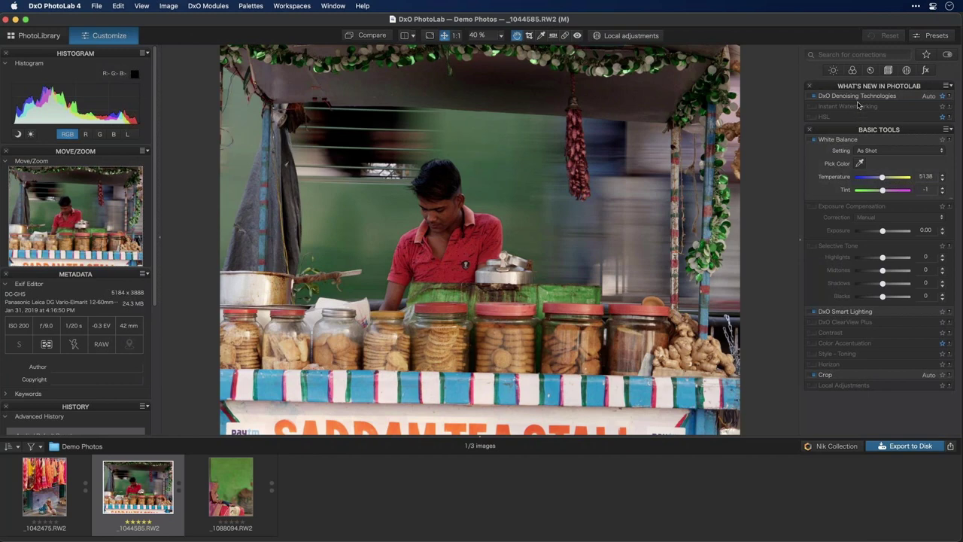
# Set the workspace to DxO Advanced and check which workspace is active
pyautogui.click(301, 6)
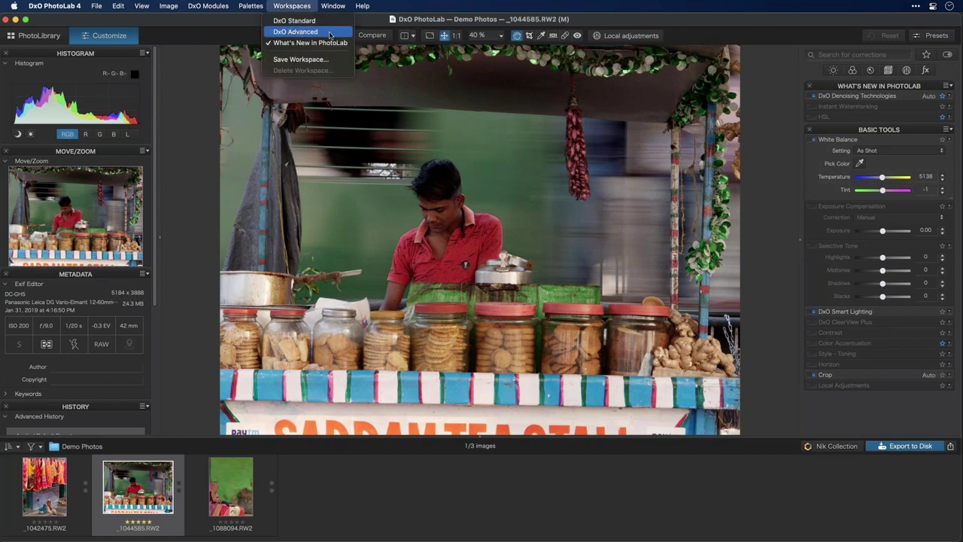
pyautogui.click(330, 35)
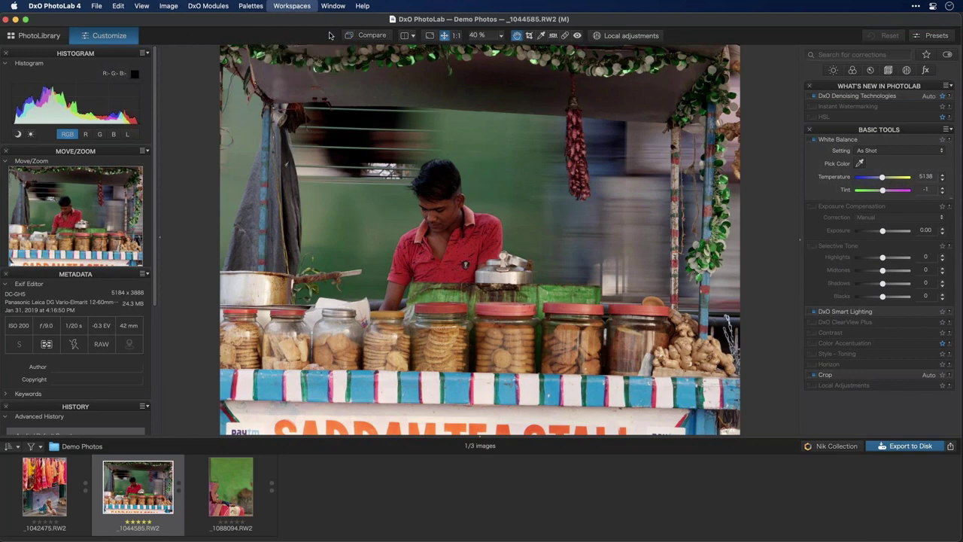
pyautogui.click(301, 6)
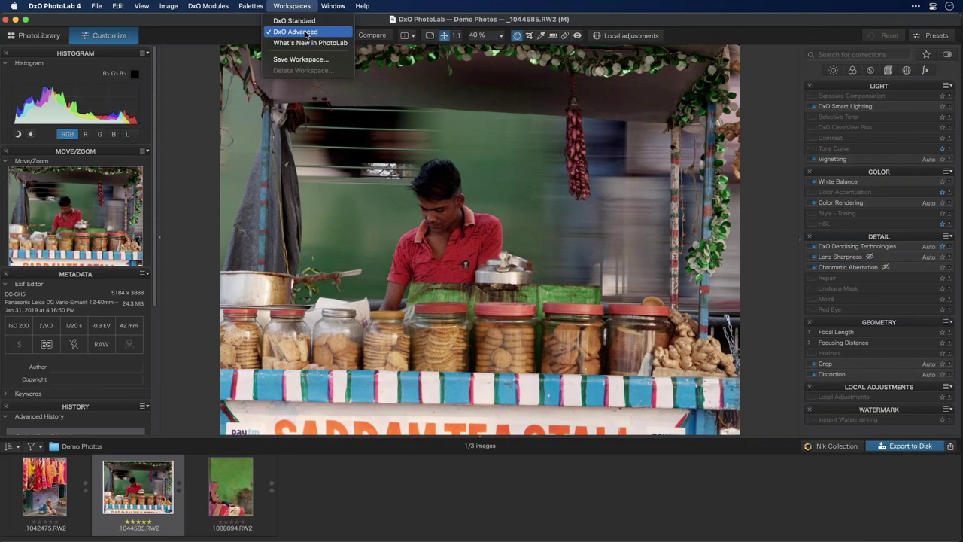
pyautogui.click(403, 44)
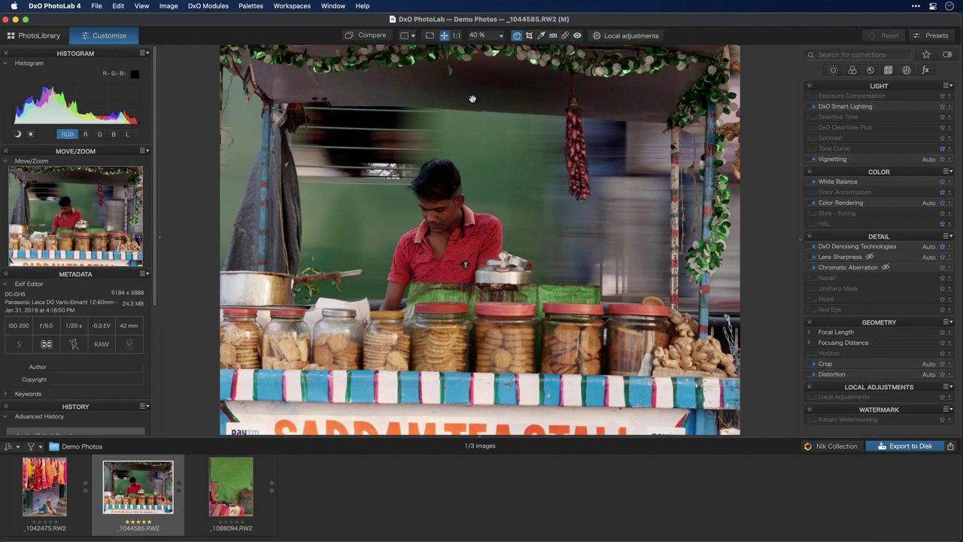
# Switch to the DxO Standard workspace to compare its palettes and return to DxO Advanced
pyautogui.click(291, 6)
pyautogui.click(301, 22)
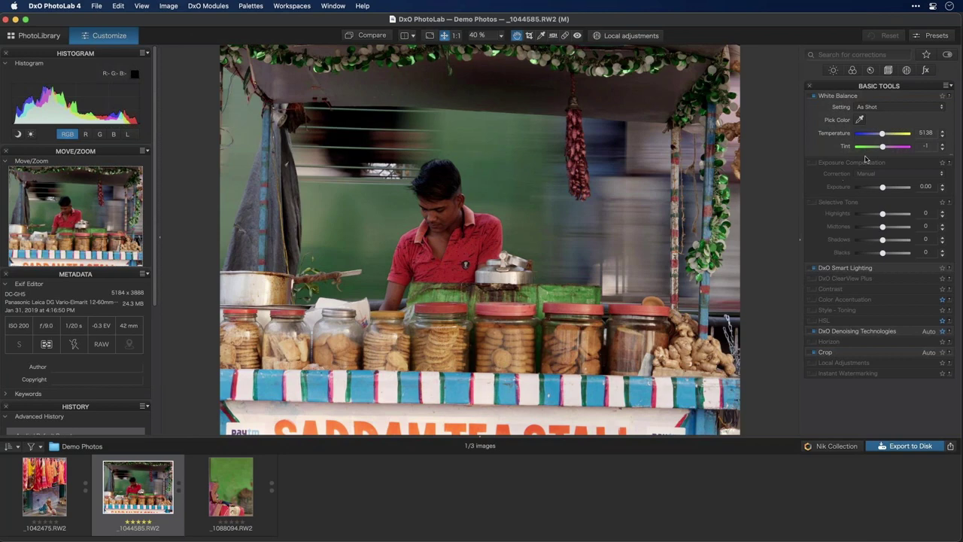
pyautogui.click(305, 5)
pyautogui.click(310, 34)
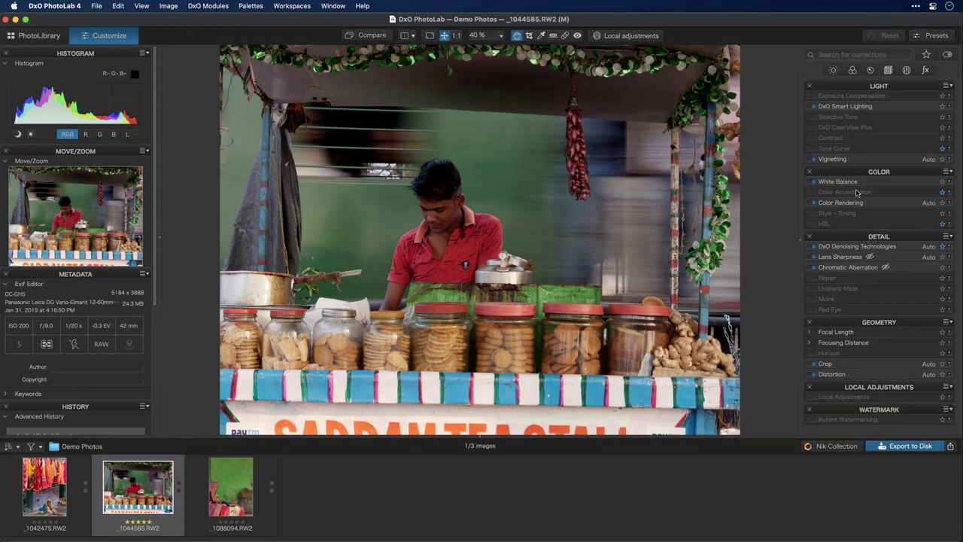
# Expand and collapse the DxO Smart Lighting and Exposure Compensation corrections to view their settings
pyautogui.click(845, 106)
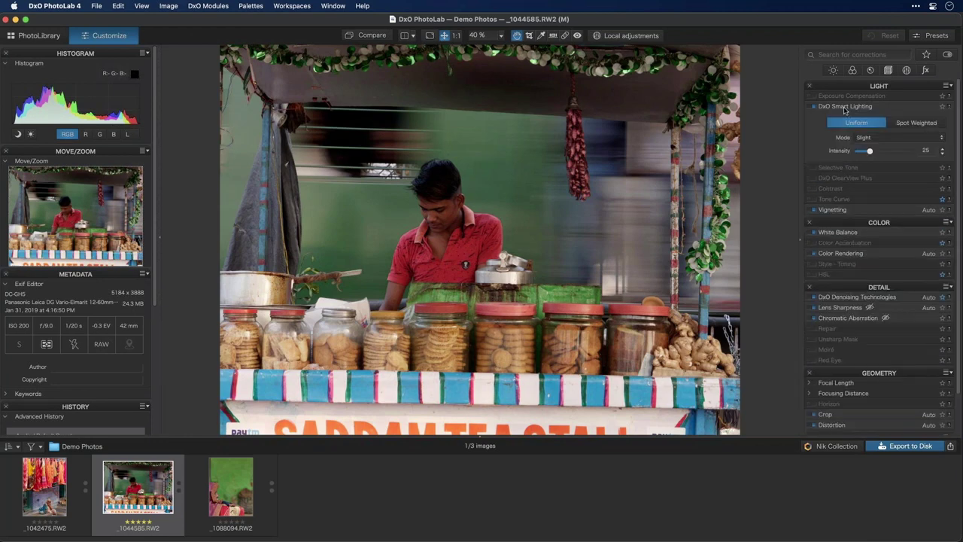
pyautogui.click(844, 107)
pyautogui.click(848, 97)
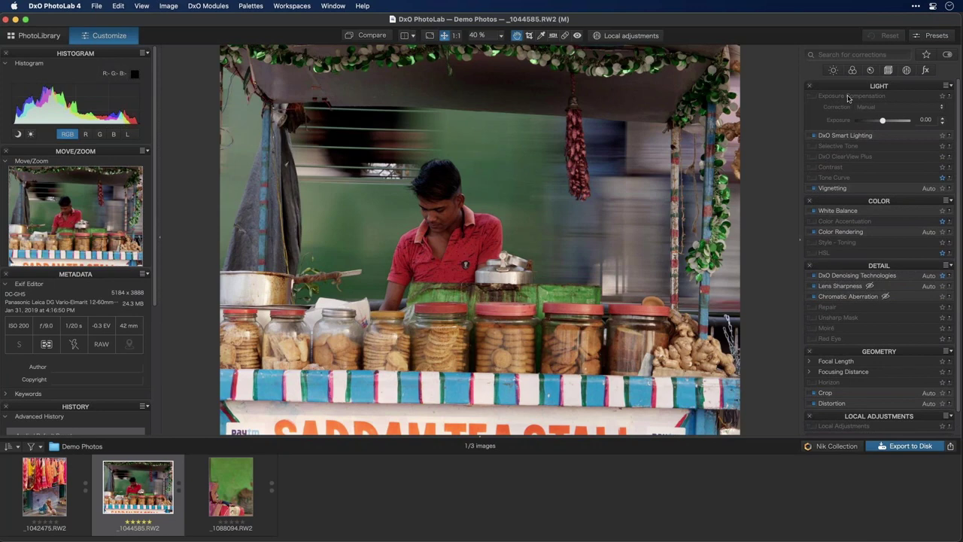
pyautogui.click(848, 97)
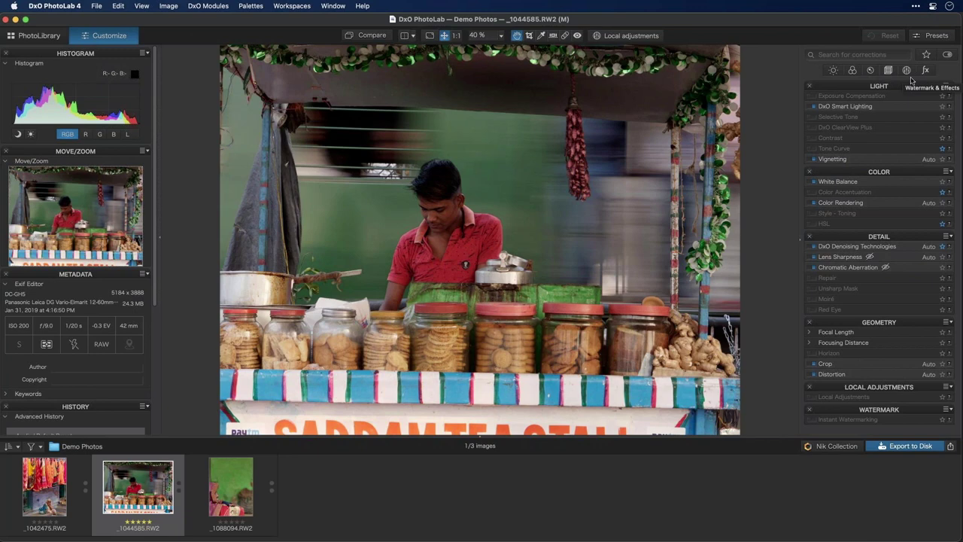
# Show only the Light corrections, review them down to Tone Curve, and return to the full set of palettes
pyautogui.click(834, 71)
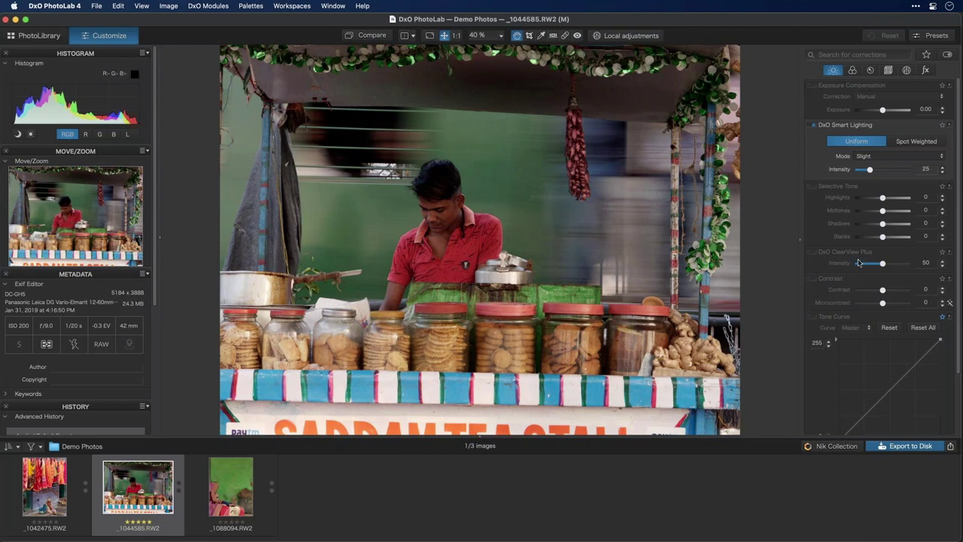
pyautogui.scroll(-5, 860, 361)
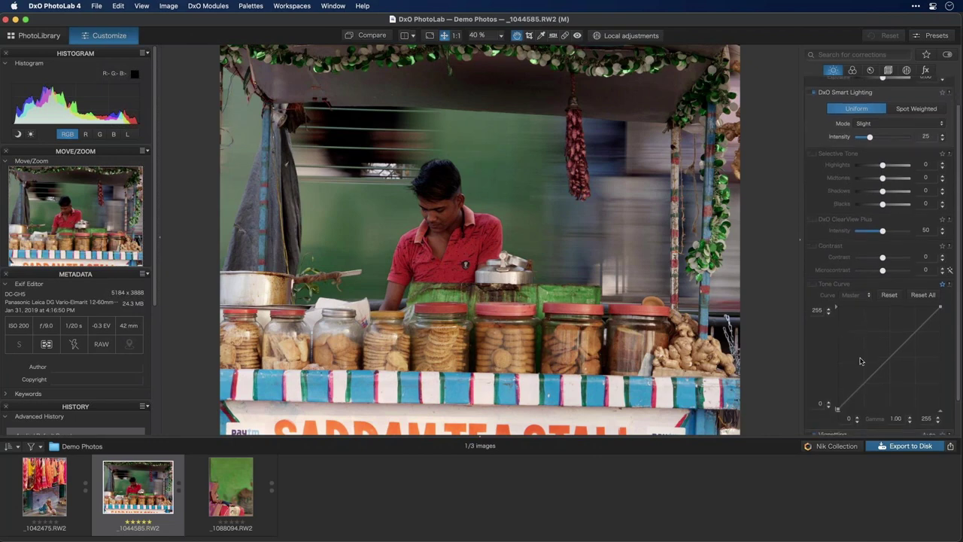
pyautogui.scroll(5, 827, 224)
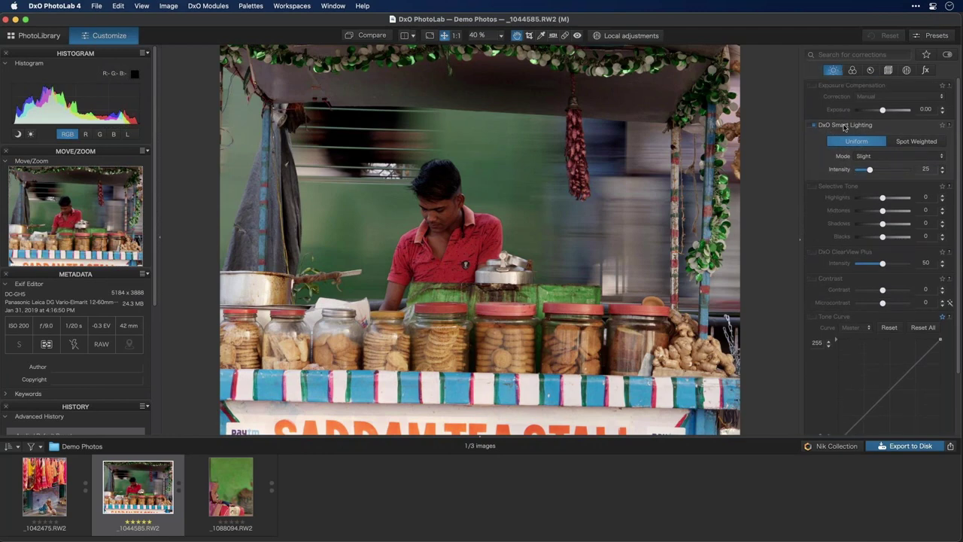
pyautogui.click(834, 70)
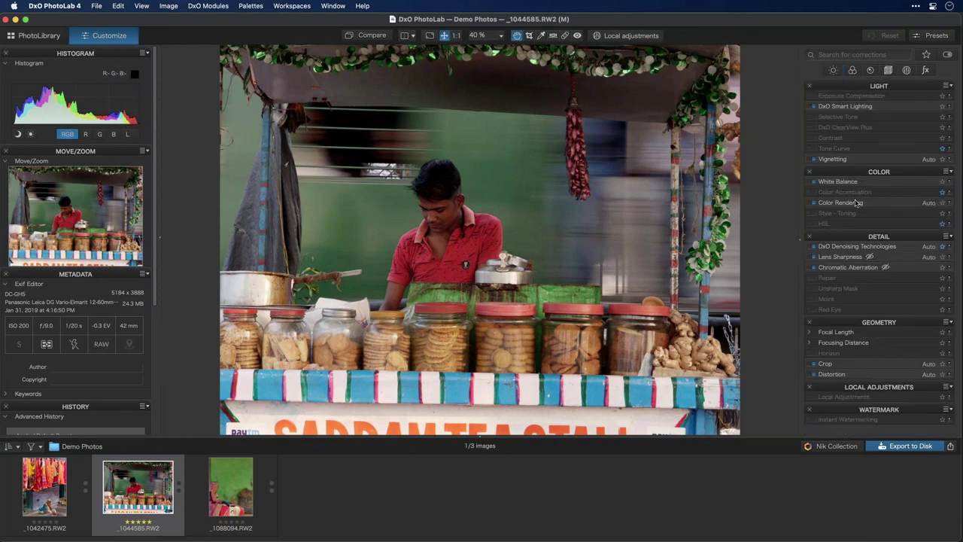
# Compare the filtered Light corrections, down to Vignetting, with the Tone Curve correction expanded in the full set of palettes
pyautogui.click(833, 71)
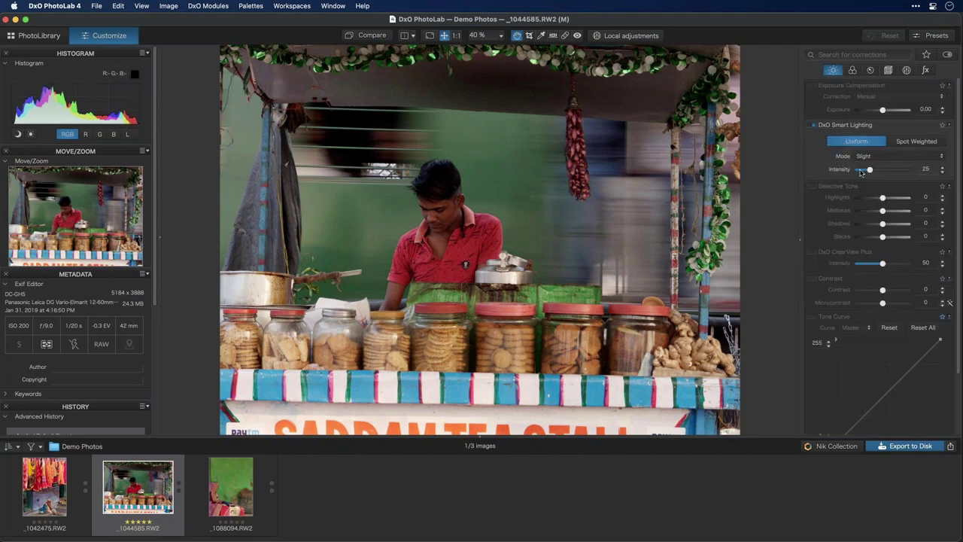
pyautogui.scroll(-3, 848, 298)
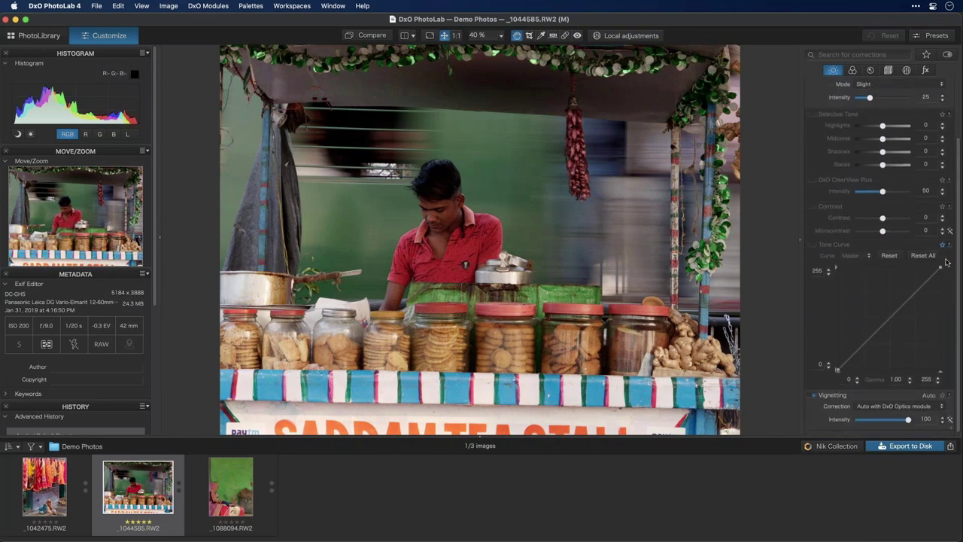
pyautogui.click(832, 71)
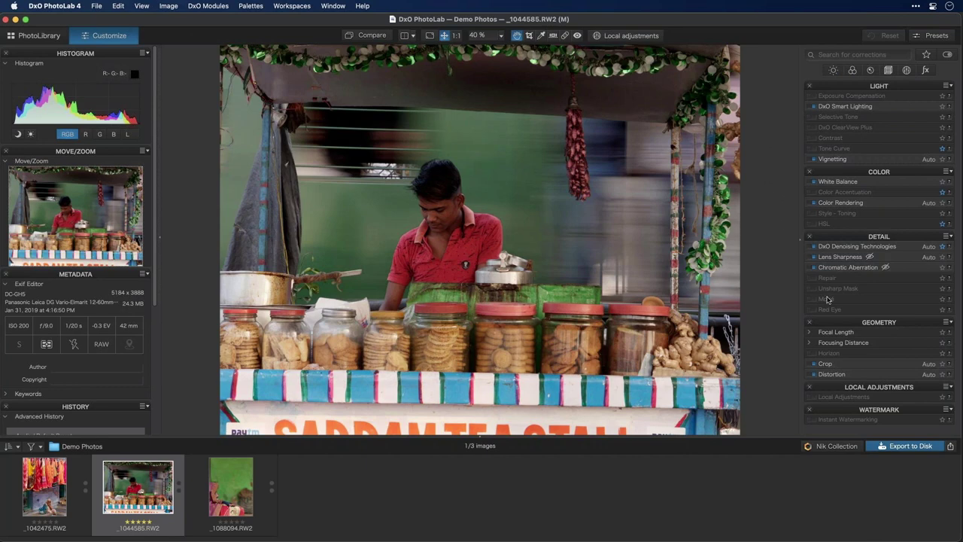
pyautogui.click(853, 148)
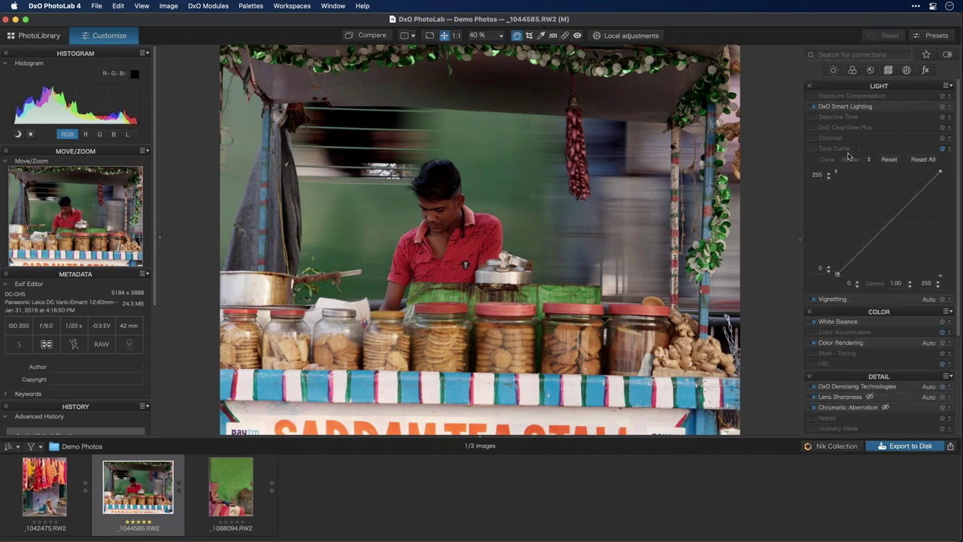
pyautogui.click(833, 70)
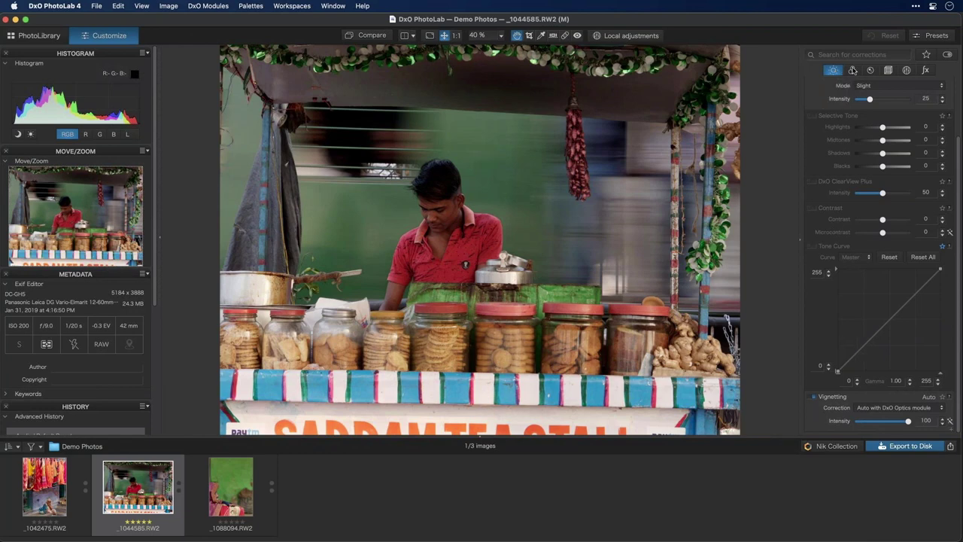
# Show only the Color corrections and view the categories available for Color Rendering
pyautogui.click(853, 69)
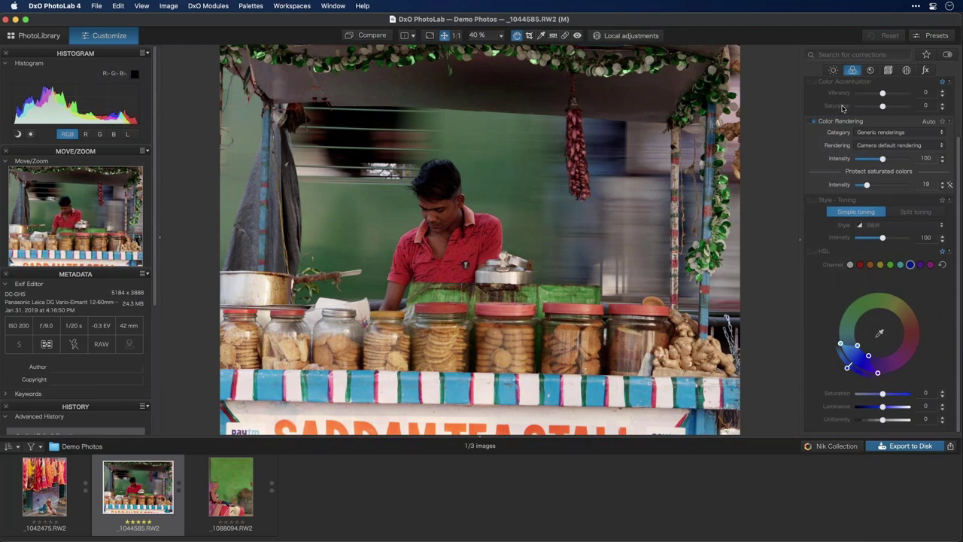
pyautogui.click(884, 133)
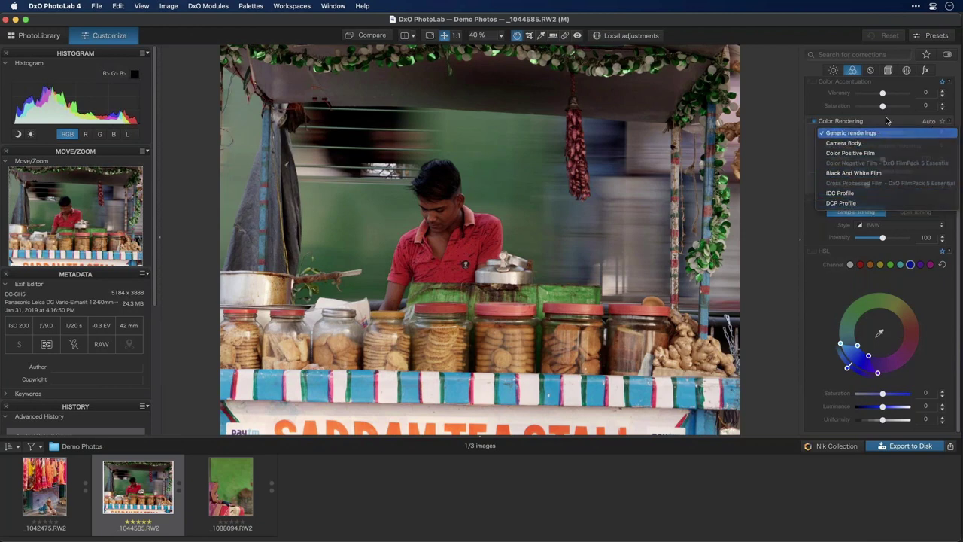
pyautogui.click(884, 133)
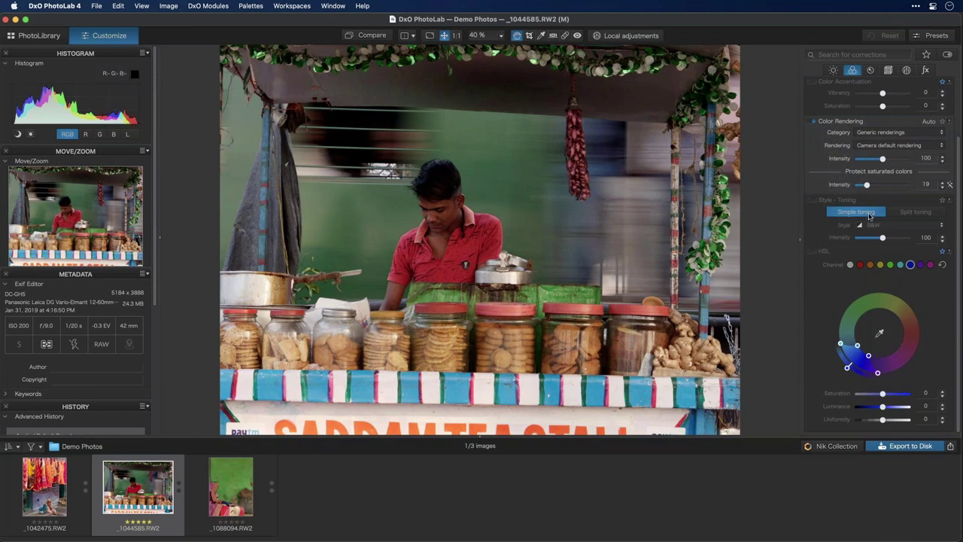
# Try simple toning in Style - Toning with the B&W and Sepia styles, and turn the correction off again
pyautogui.click(819, 202)
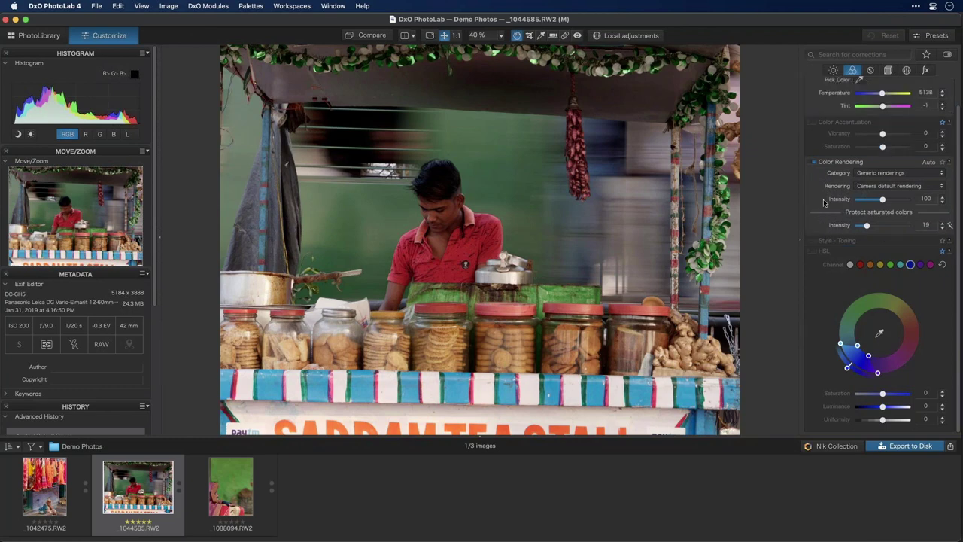
pyautogui.click(842, 244)
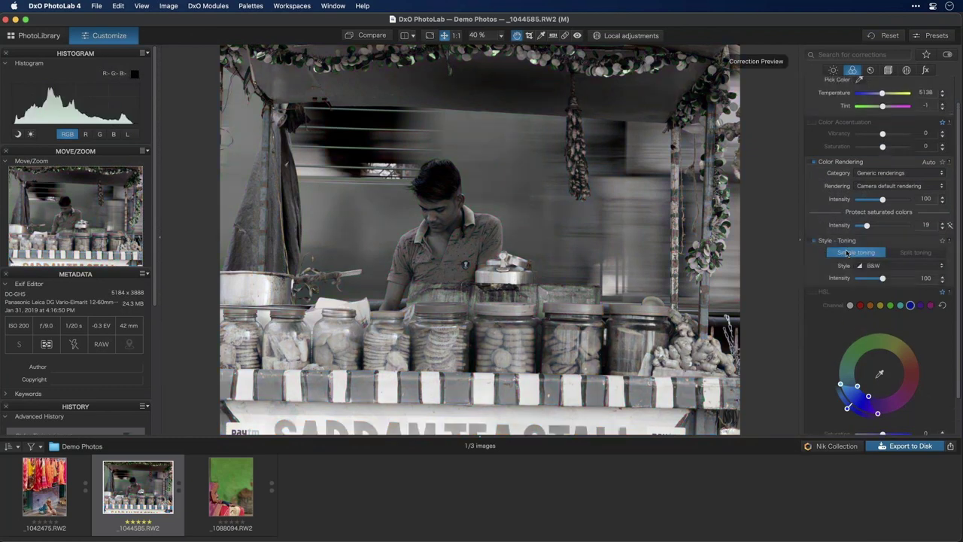
pyautogui.click(885, 260)
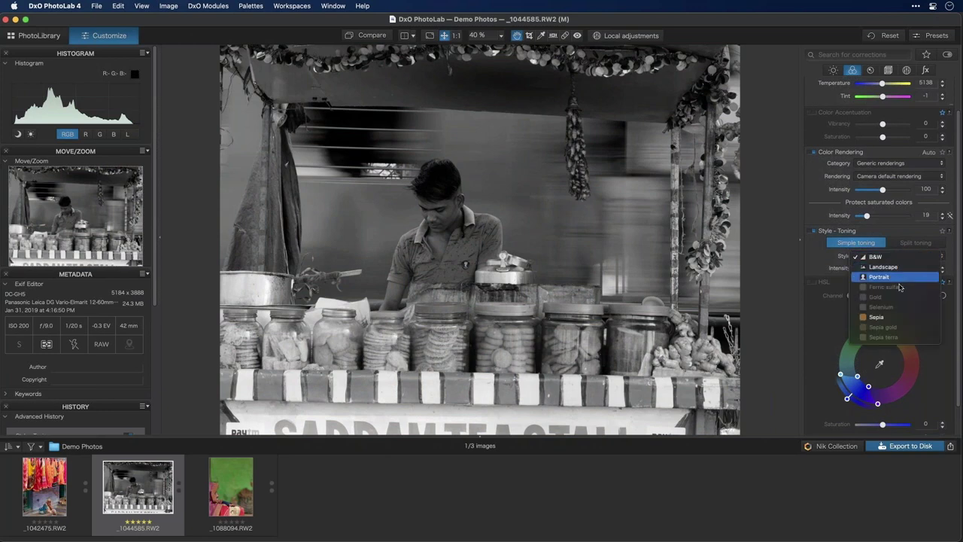
pyautogui.click(885, 317)
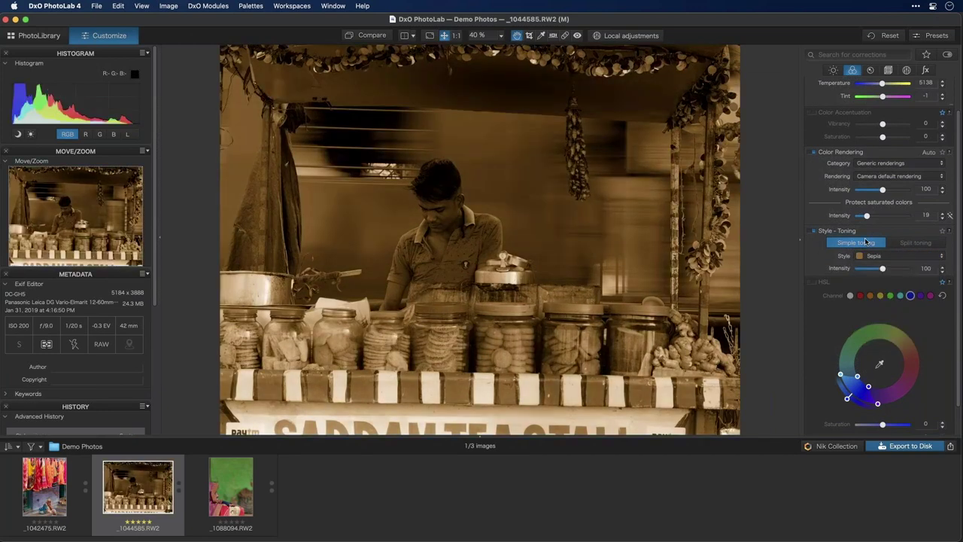
pyautogui.click(813, 234)
pyautogui.scroll(-1, 849, 230)
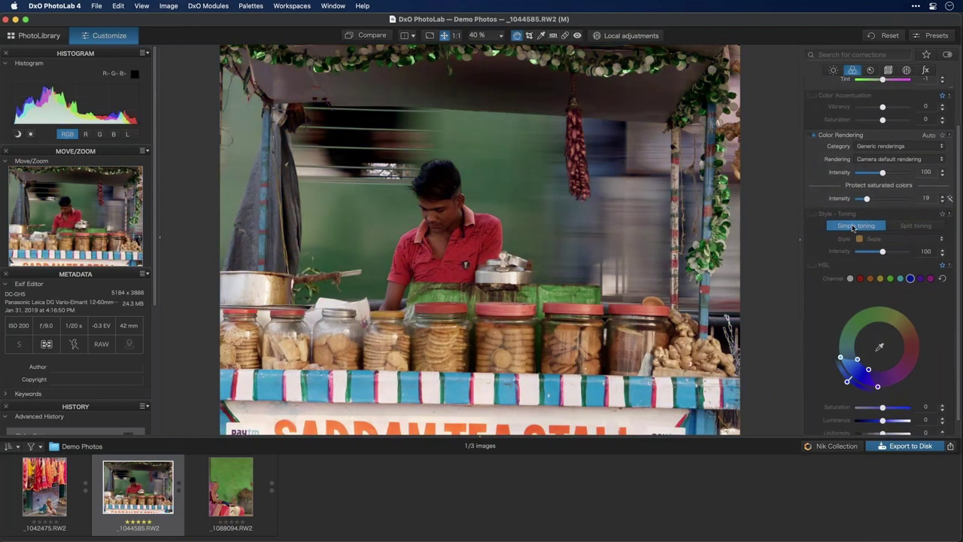
pyautogui.scroll(-1, 851, 228)
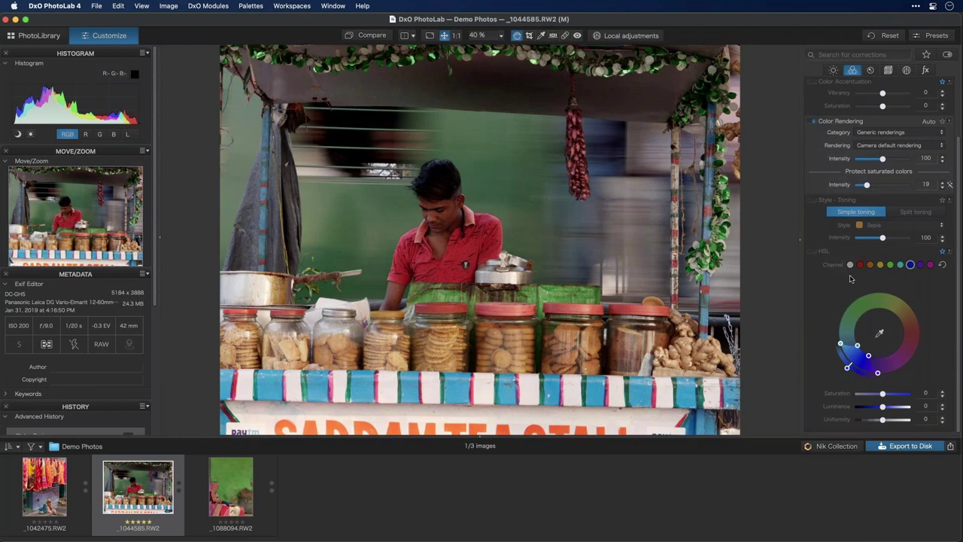
# Review the Detail corrections from DxO Denoising Technologies to Red Eye, and return to the Light corrections
pyautogui.click(870, 70)
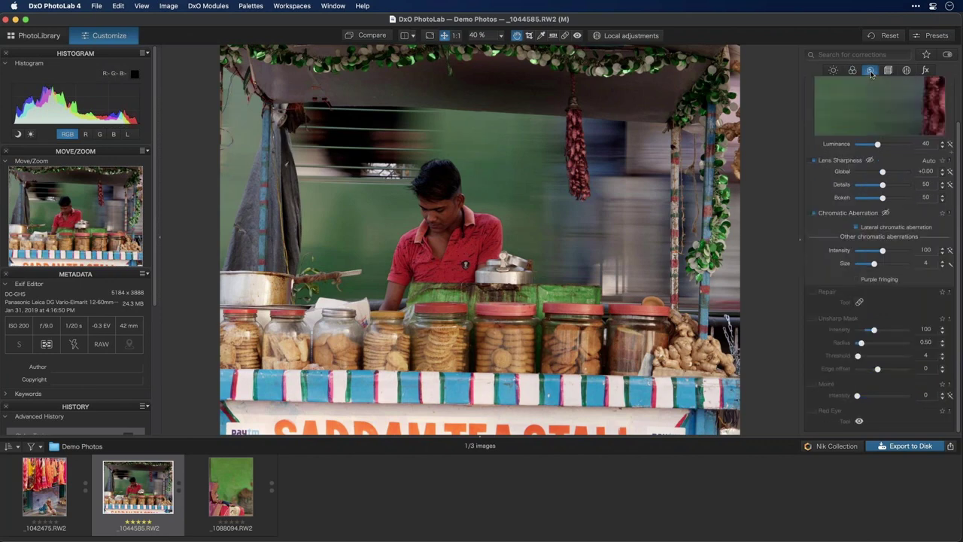
pyautogui.scroll(3, 877, 124)
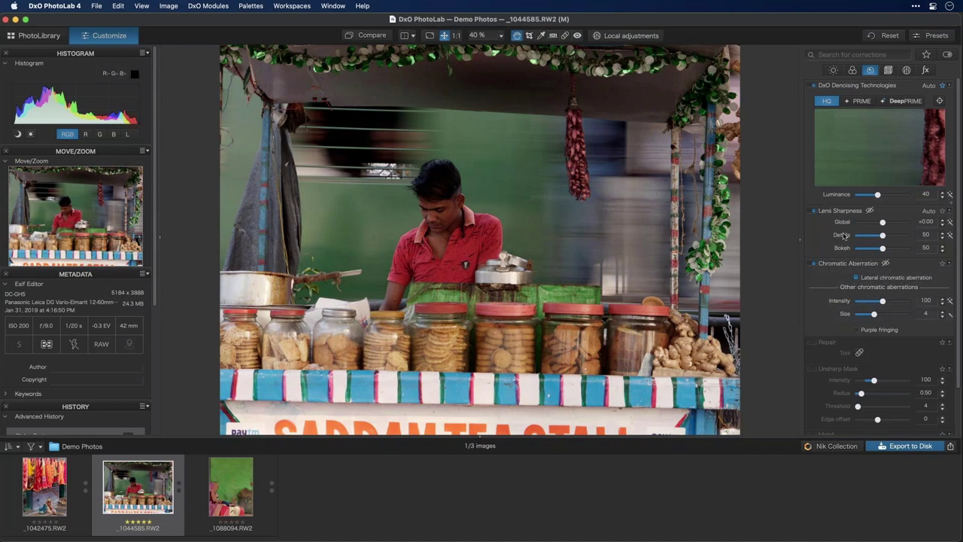
pyautogui.scroll(-3, 850, 262)
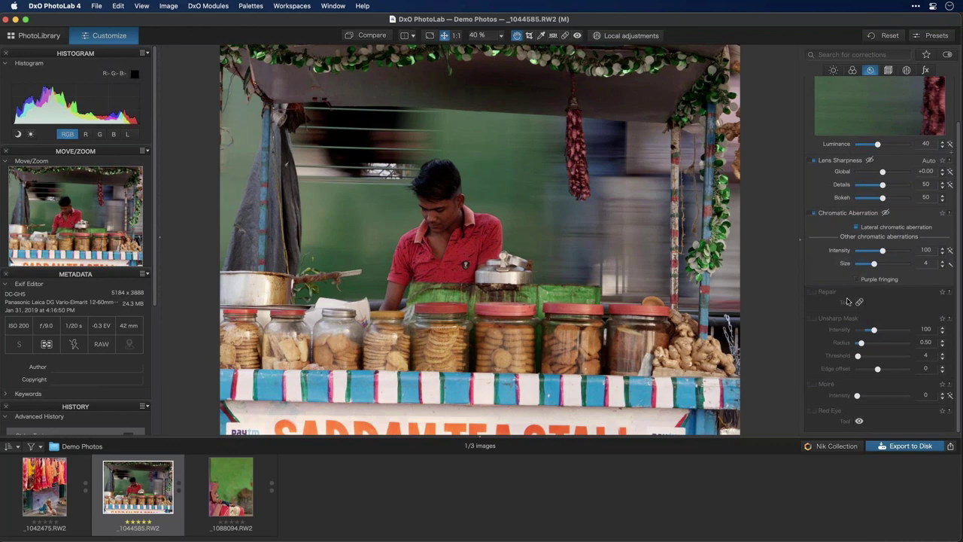
pyautogui.click(833, 70)
pyautogui.scroll(3, 840, 183)
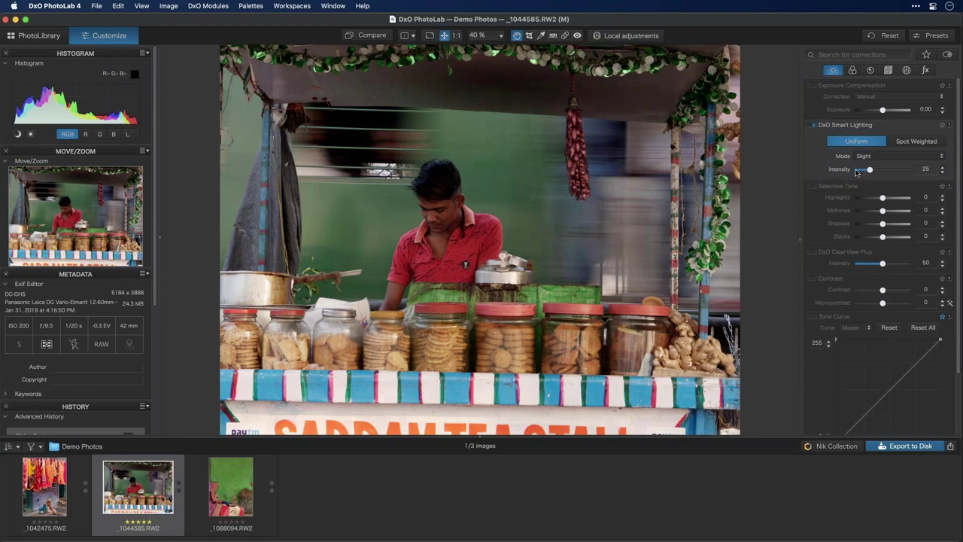
# Show only the Geometry corrections, including Crop and Distortion, and switch the filter to Local Adjustments
pyautogui.click(886, 74)
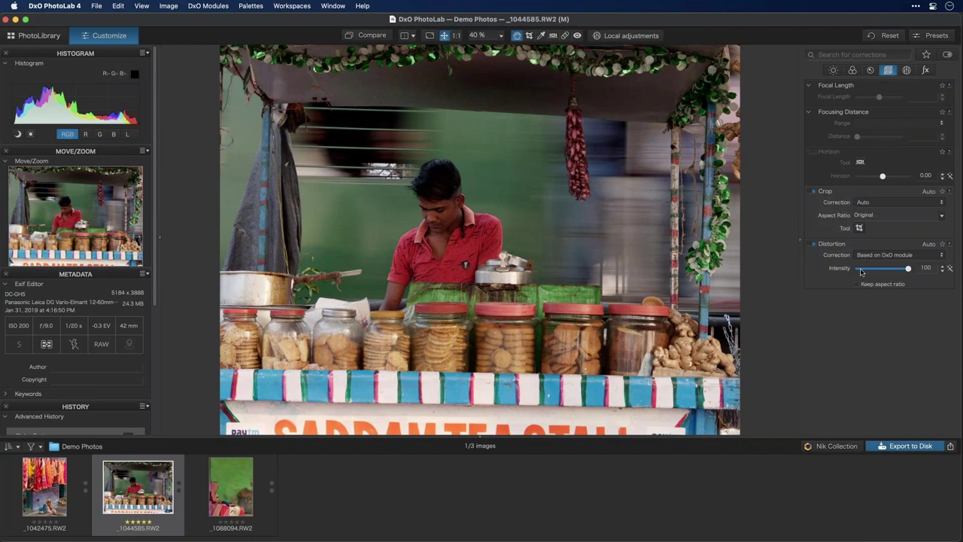
pyautogui.click(906, 70)
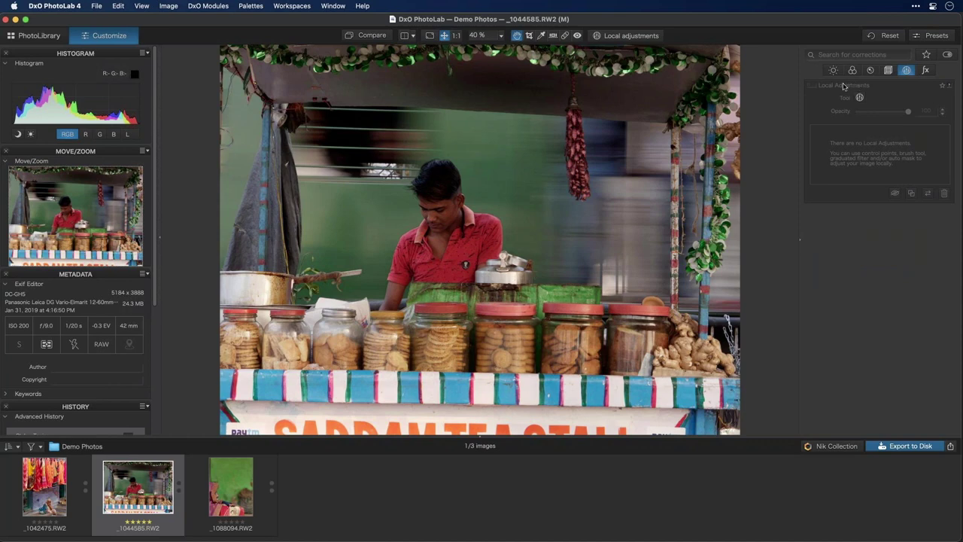
# Try placing a Local Adjustments control point on the vendor's hair, and close the tool
pyautogui.click(860, 99)
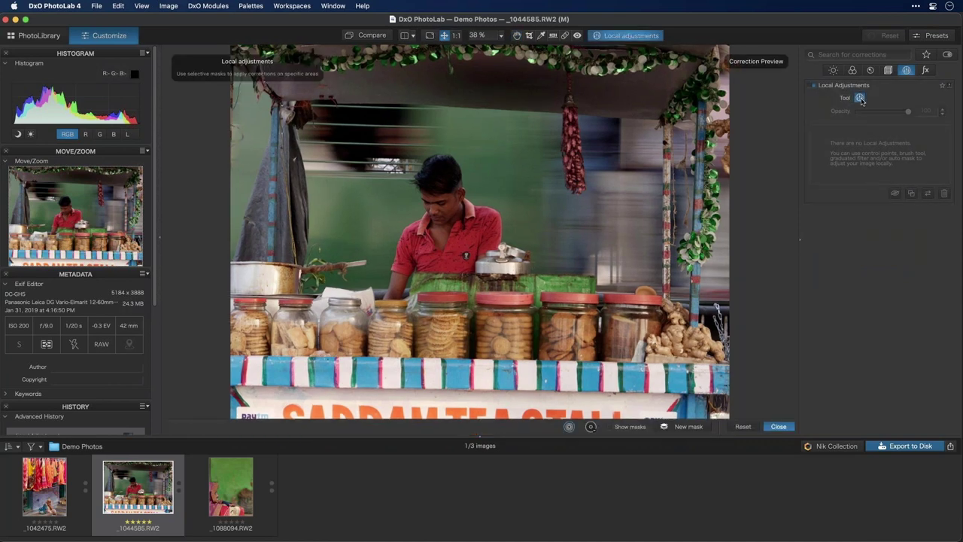
pyautogui.click(445, 175)
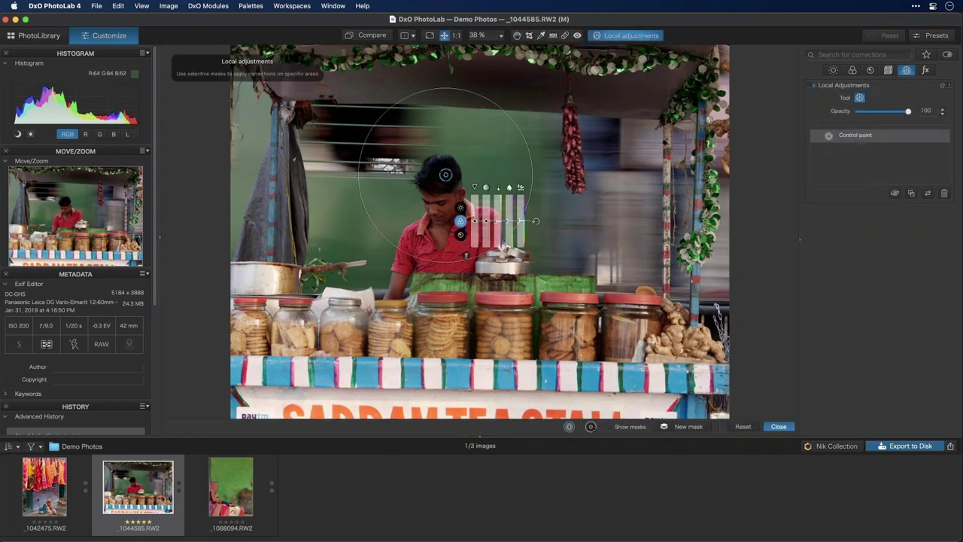
pyautogui.click(765, 429)
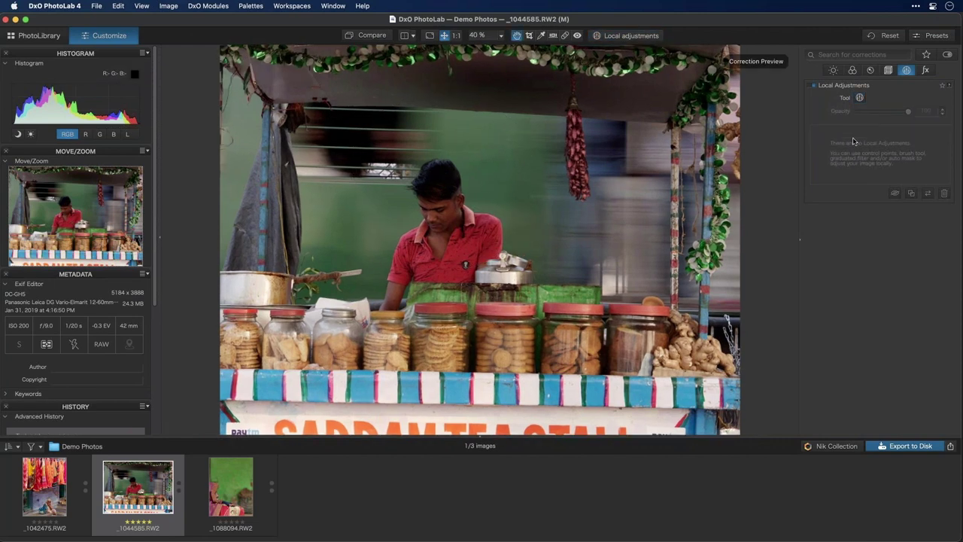
# View the Instant Watermarking correction in the effects group and return to the full set of palettes
pyautogui.click(925, 71)
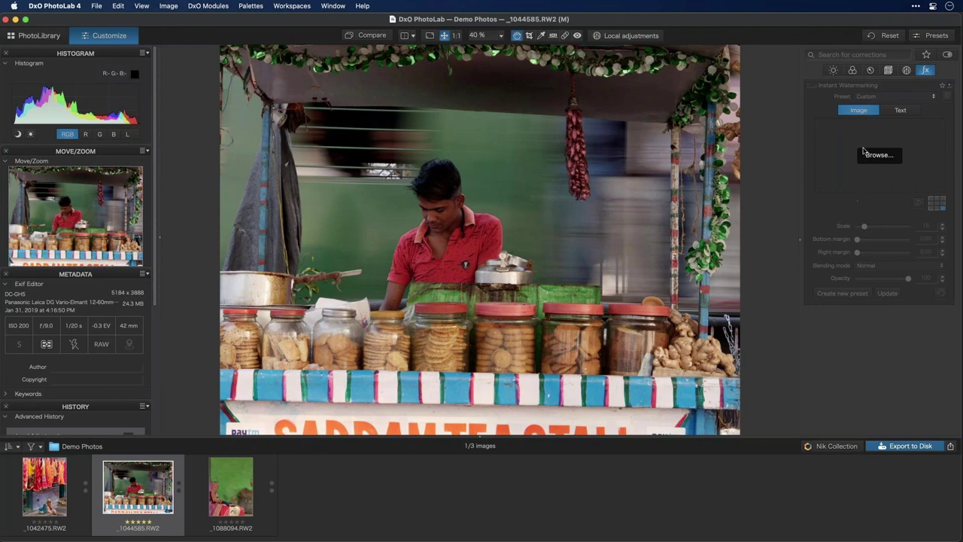
pyautogui.click(928, 70)
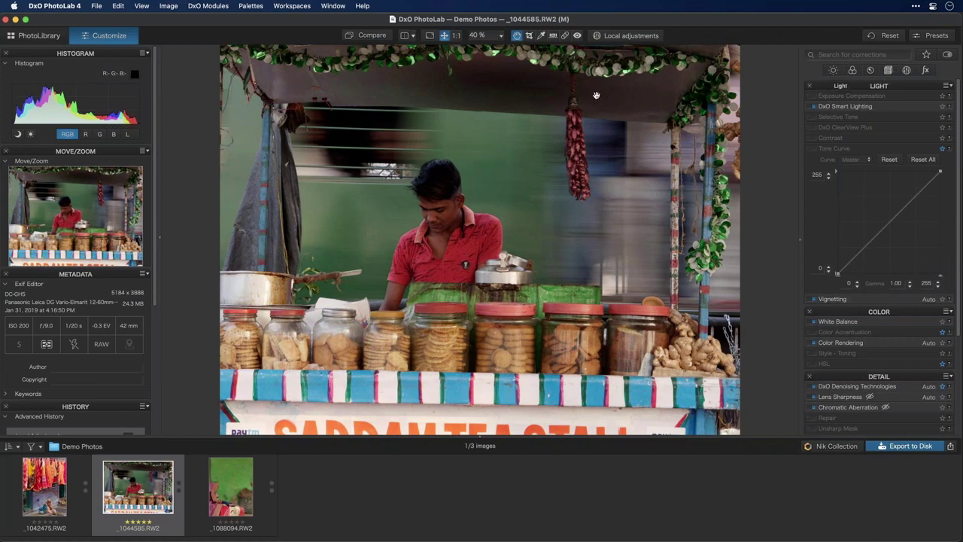
# Select the DxO Advanced workspace and compare its full set of palettes with the Light corrections alone
pyautogui.click(307, 8)
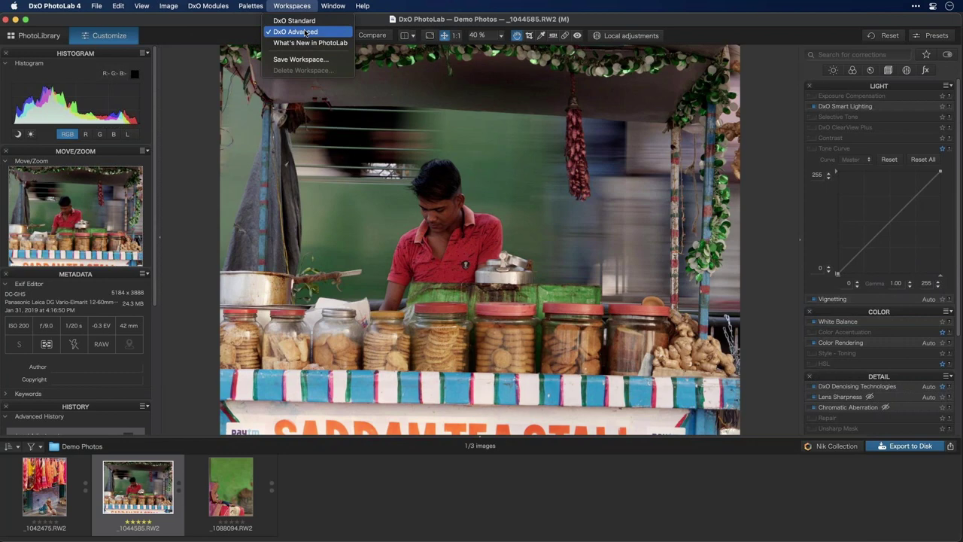
pyautogui.click(311, 32)
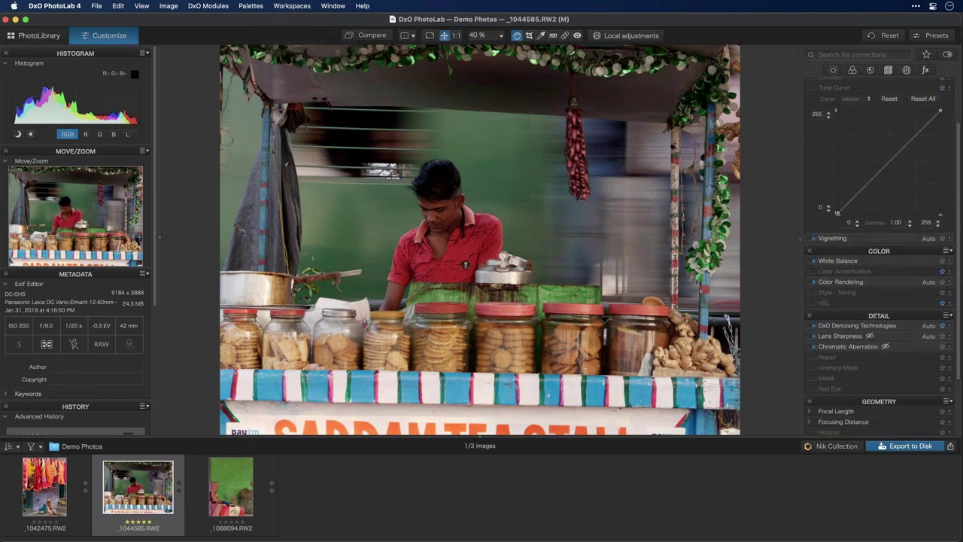
pyautogui.scroll(-4, 852, 257)
pyautogui.click(833, 71)
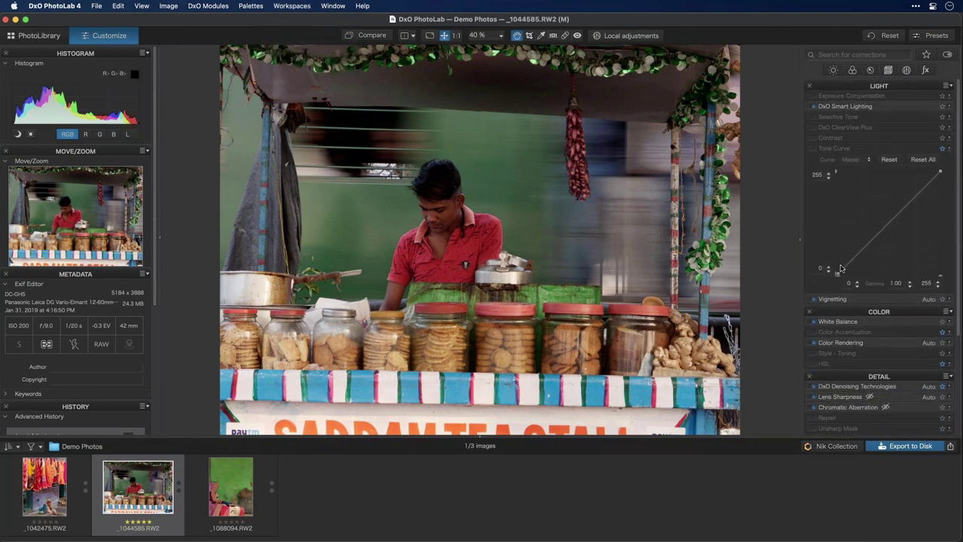
pyautogui.click(833, 71)
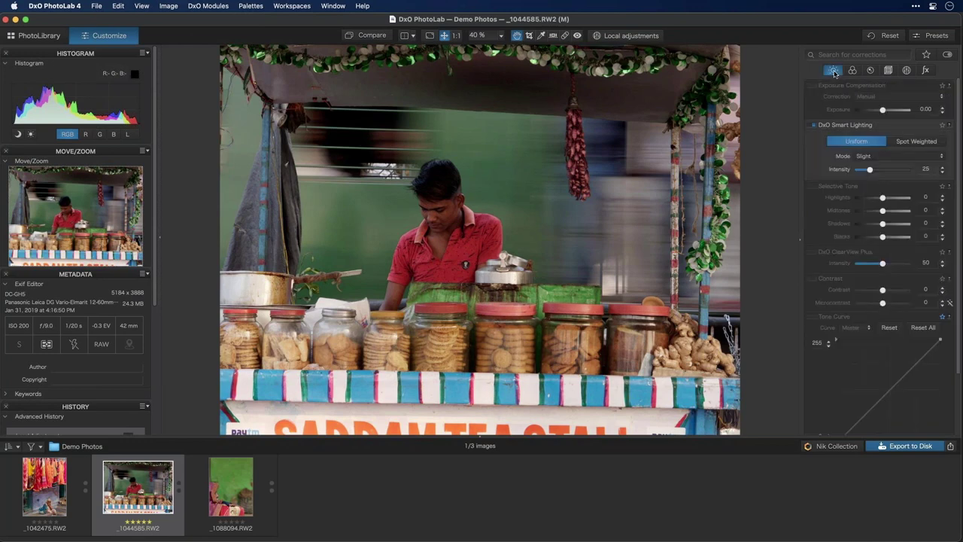
# Show only the Color corrections, look through them from White Balance to HSL, and return to all palettes
pyautogui.click(852, 70)
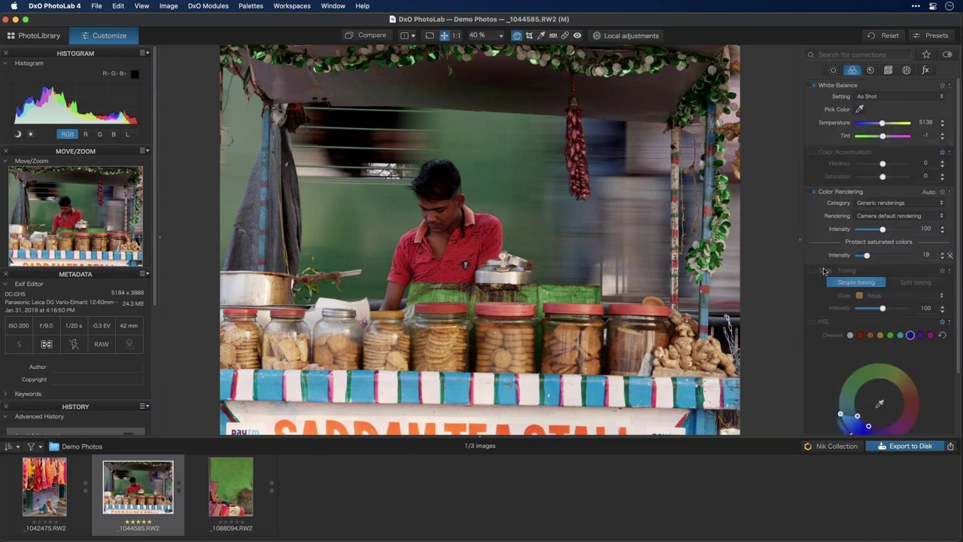
pyautogui.scroll(-3, 868, 334)
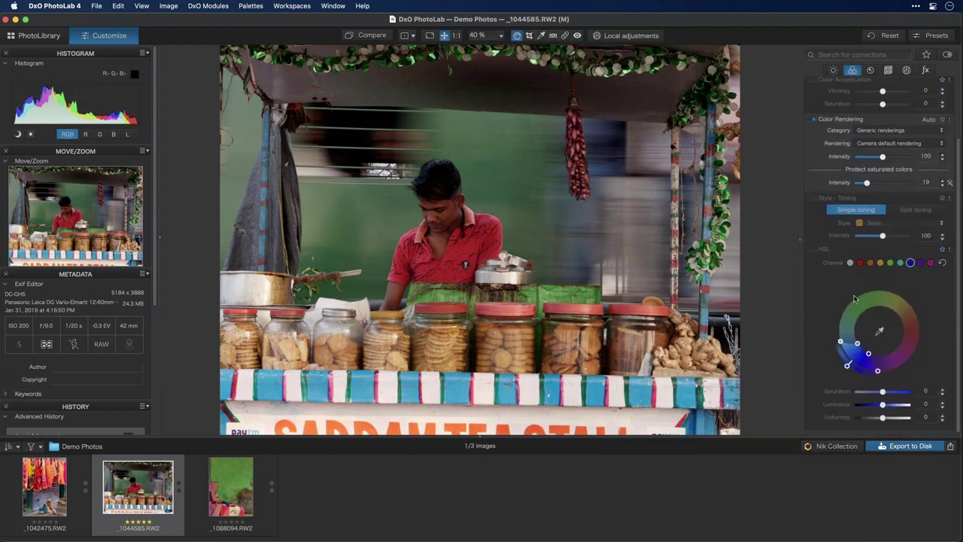
pyautogui.scroll(2, 865, 226)
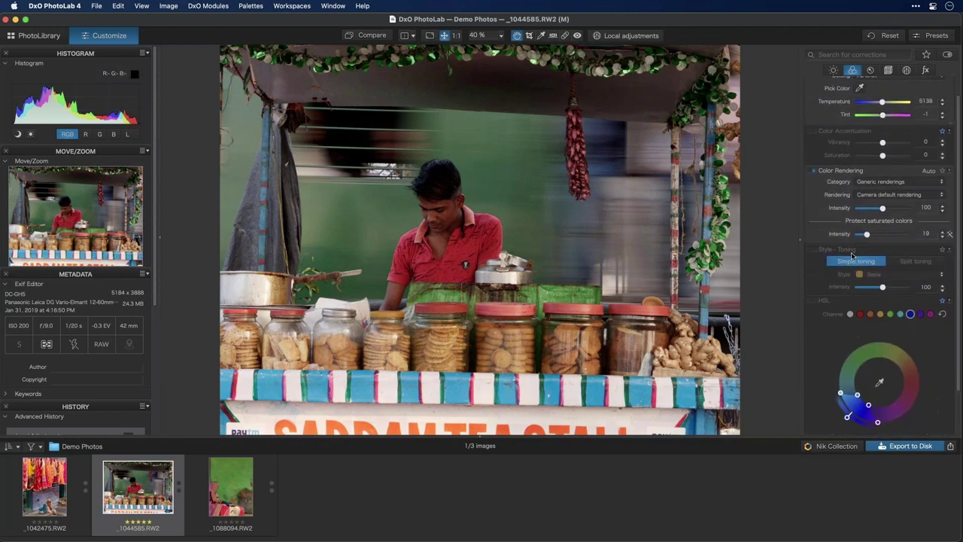
pyautogui.click(852, 71)
pyautogui.click(853, 73)
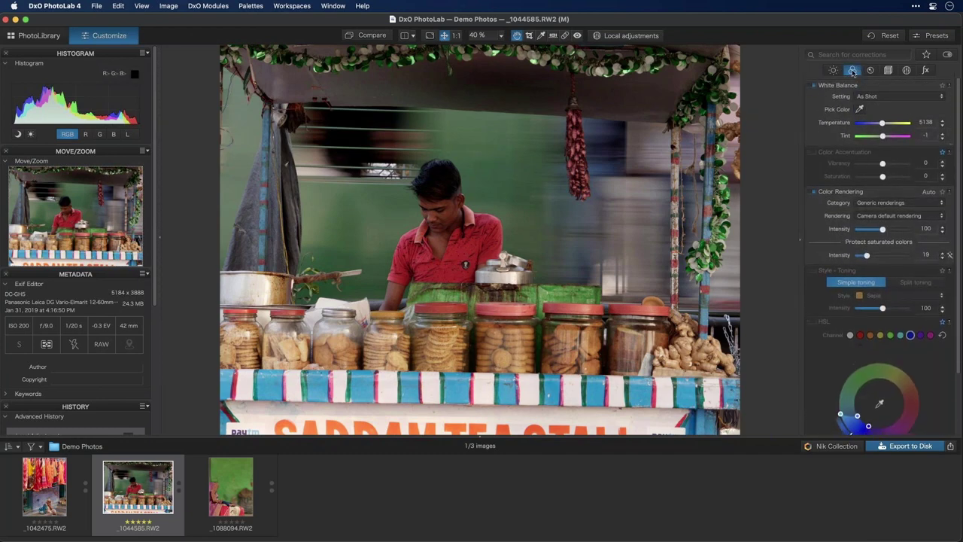
pyautogui.click(852, 71)
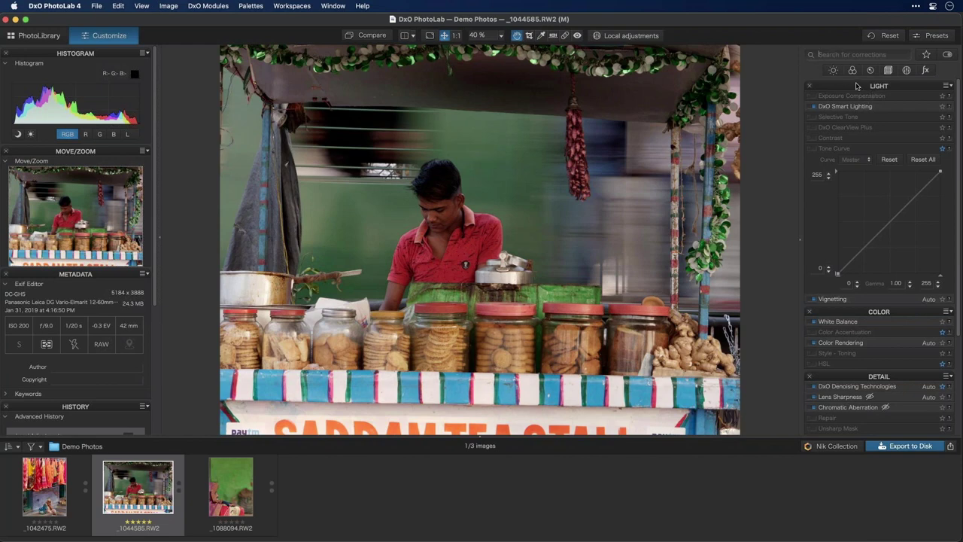
# Look over the full set of palettes again and compare it with the filtered Color corrections down to HSL
pyautogui.scroll(-1, 854, 218)
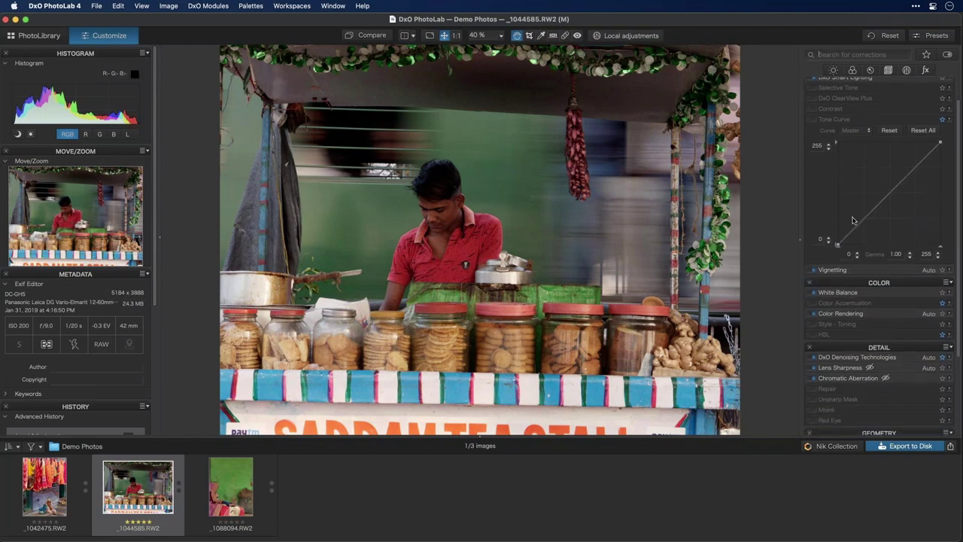
pyautogui.click(852, 70)
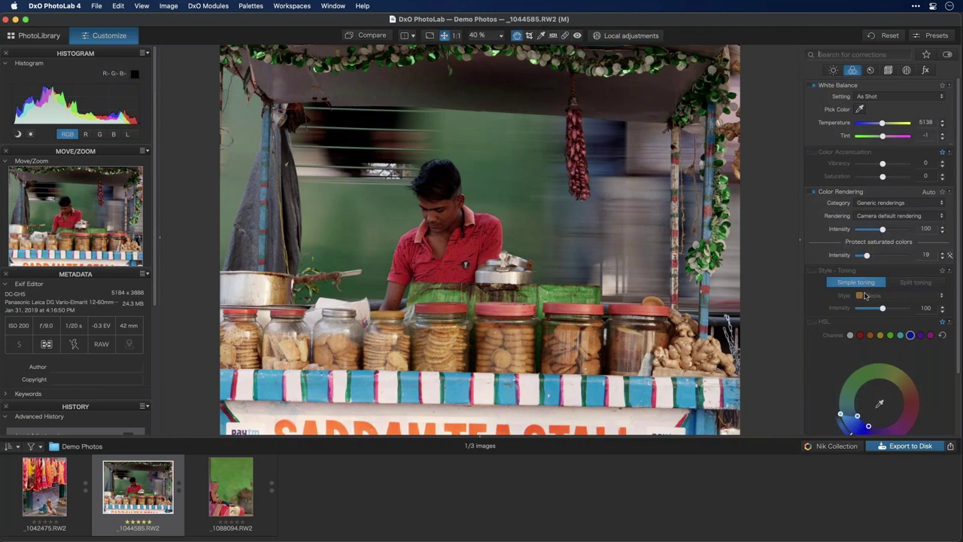
pyautogui.scroll(-3, 872, 331)
pyautogui.scroll(2, 871, 336)
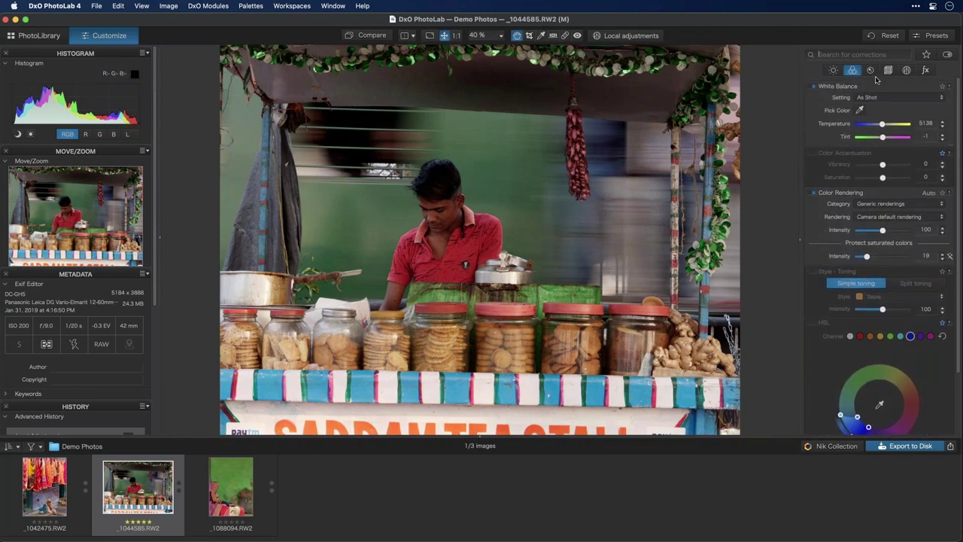
pyautogui.click(852, 70)
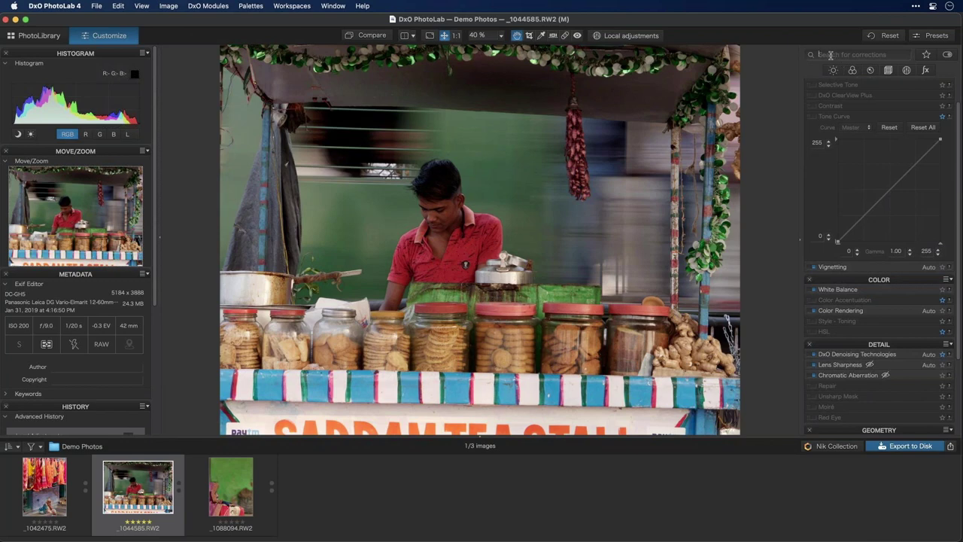
# Search the corrections for "saturation" and set the Saturation in Color Accentuation to 52
pyautogui.click(830, 55)
pyautogui.write('saturation')
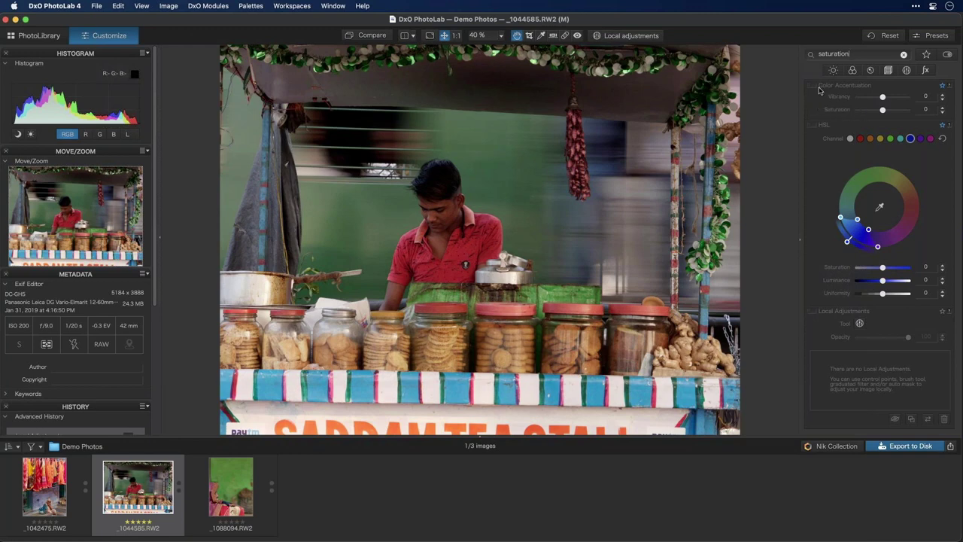
pyautogui.moveTo(884, 112)
pyautogui.mouseDown()
pyautogui.moveTo(905, 112)
pyautogui.moveTo(895, 112)
pyautogui.mouseUp()
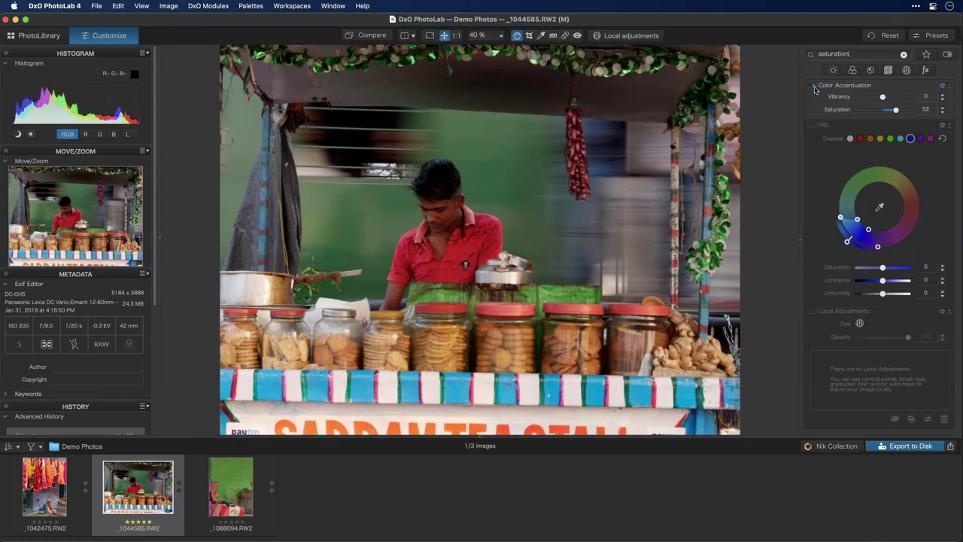
# Turn on the HSL correction and set the red channel's Saturation to 66
pyautogui.click(813, 129)
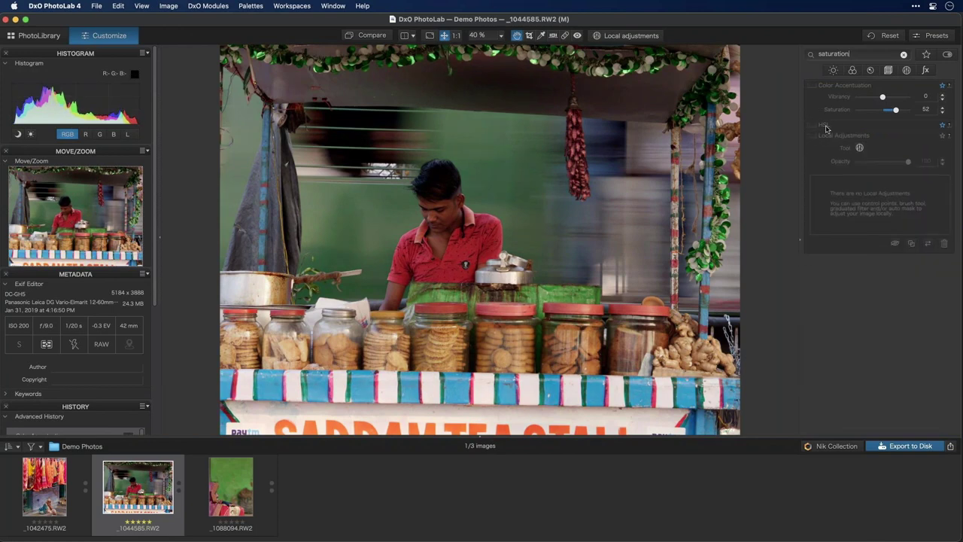
pyautogui.click(826, 126)
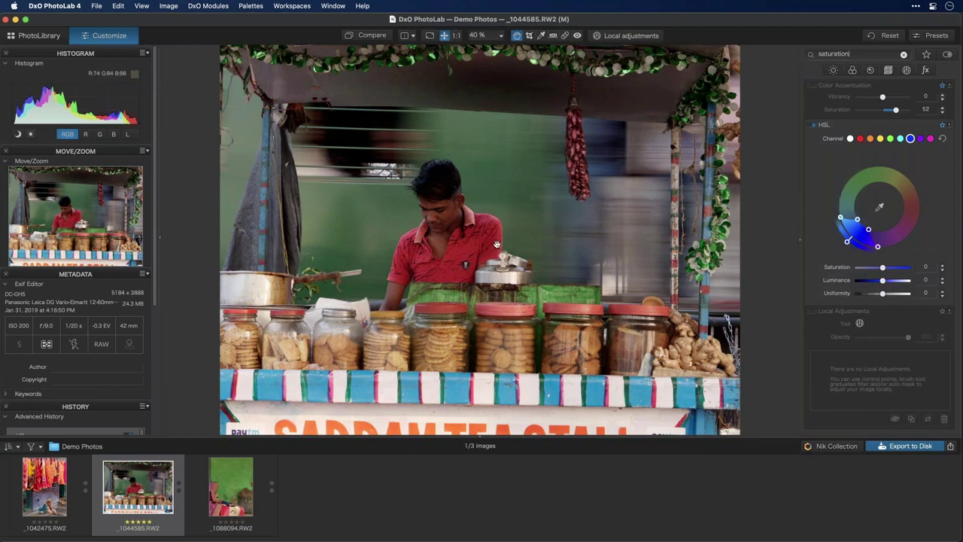
pyautogui.click(860, 139)
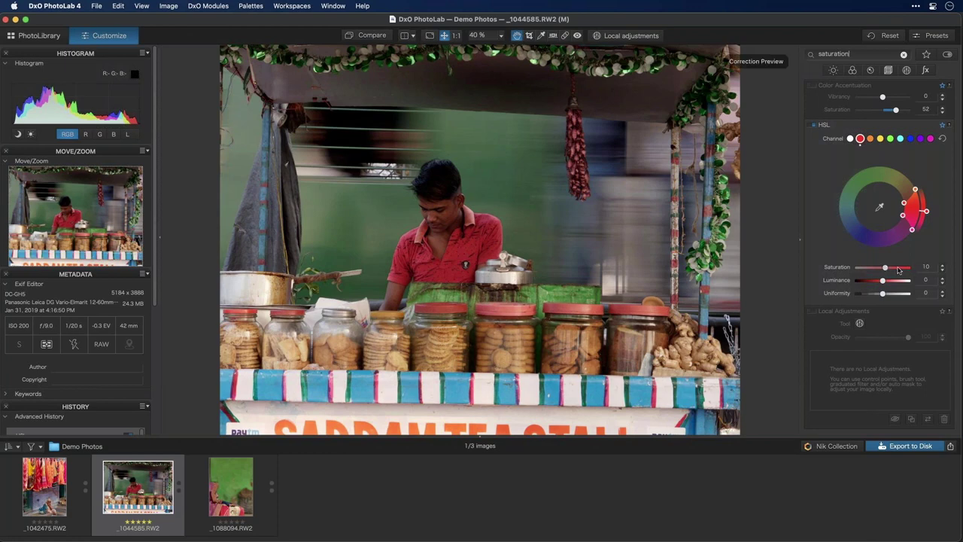
pyautogui.moveTo(882, 267); pyautogui.dragTo(904, 269)
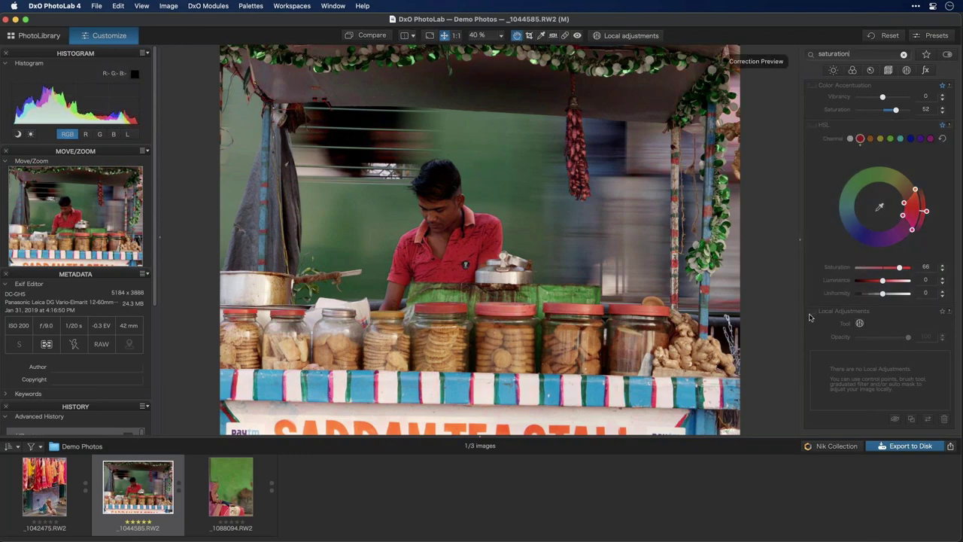
# Activate the Local Adjustments tool, set the red channel's HSL Saturation to 88, and turn HSL off again
pyautogui.click(859, 323)
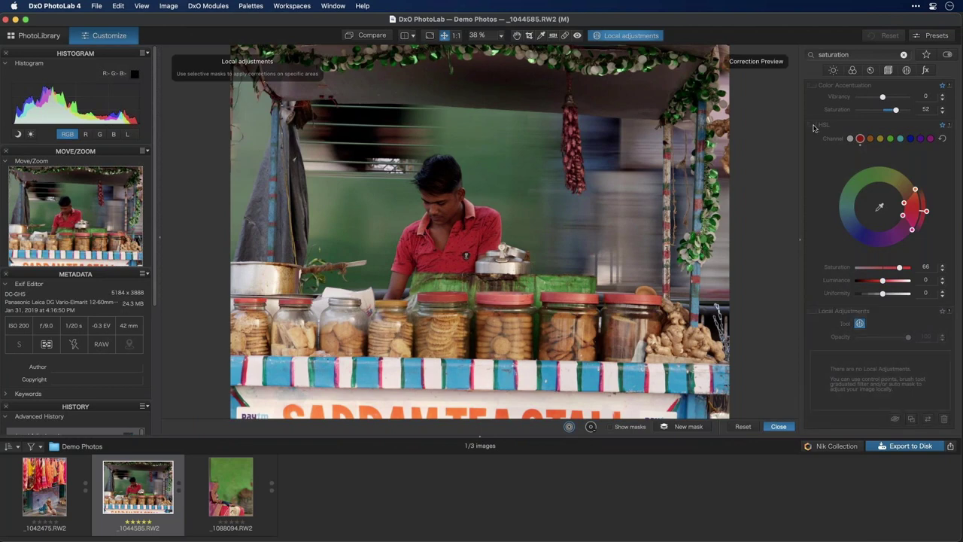
pyautogui.moveTo(892, 275); pyautogui.dragTo(905, 267)
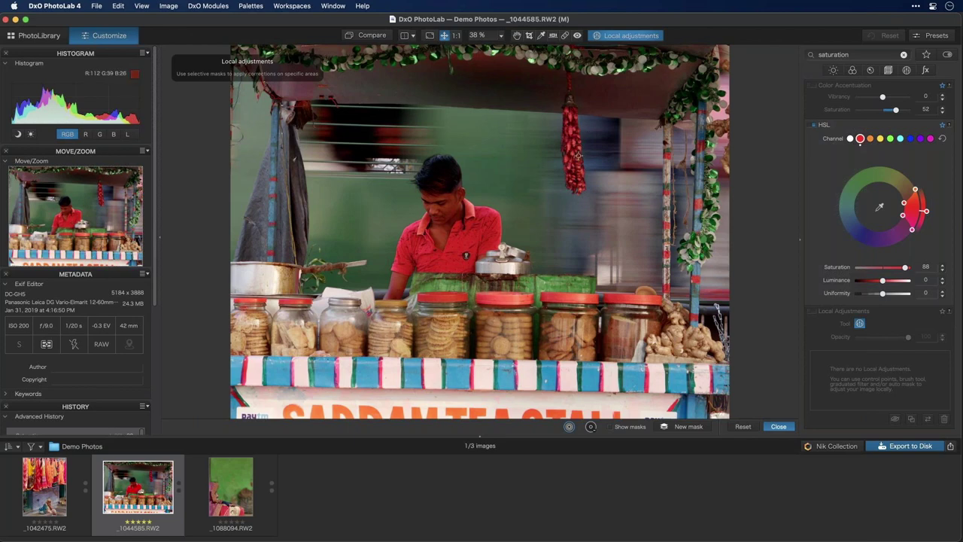
pyautogui.click(812, 127)
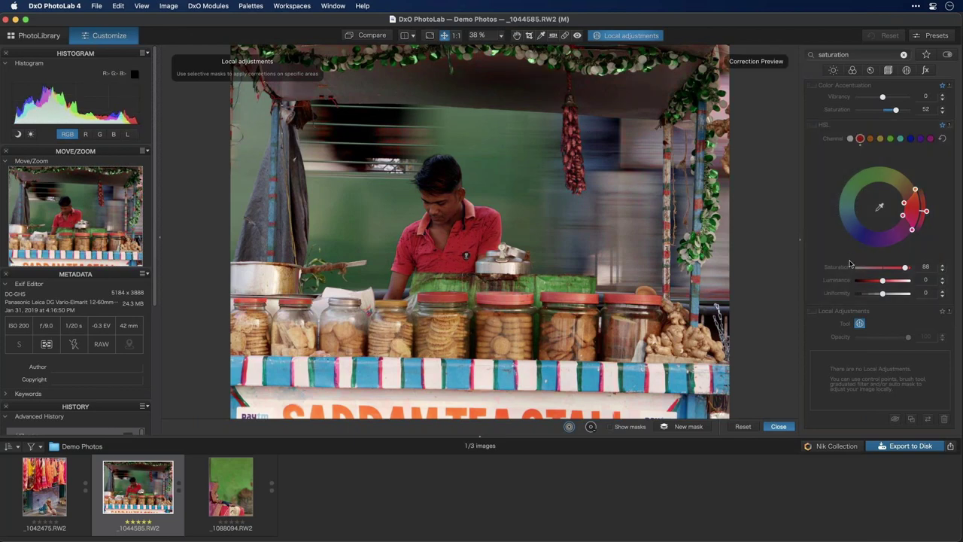
# Try raising the saturation with a Local Adjustments control point on the vendor's red shirt, and close the tool
pyautogui.click(813, 310)
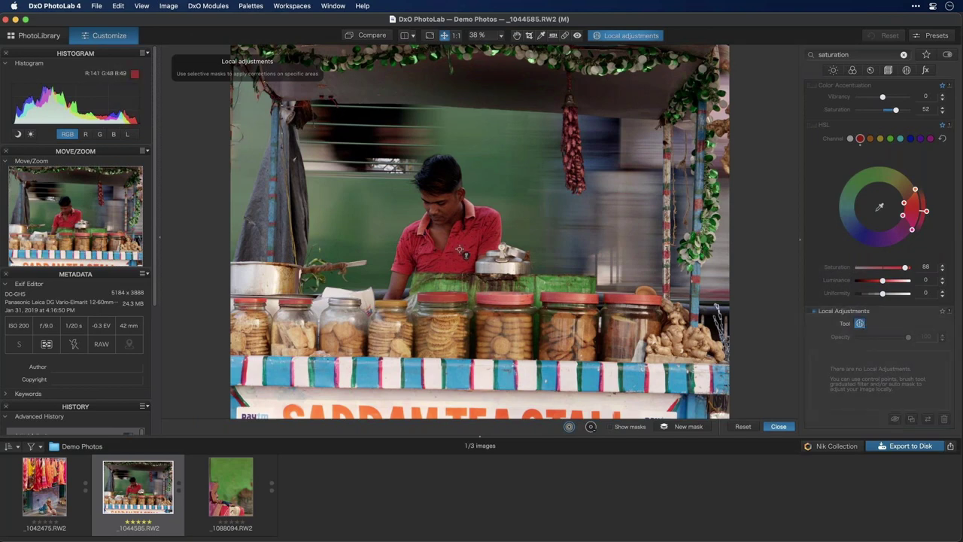
pyautogui.click(460, 242)
pyautogui.moveTo(541, 287); pyautogui.dragTo(510, 287)
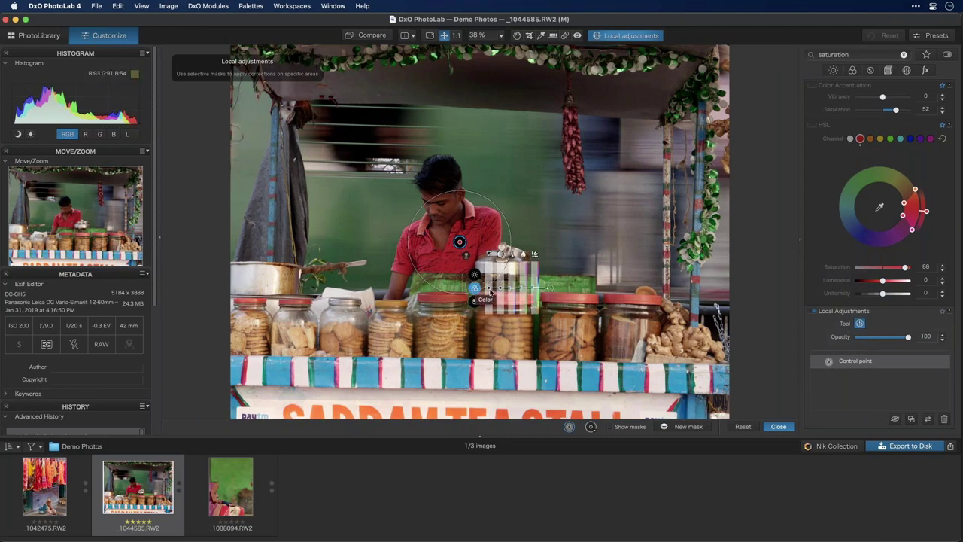
pyautogui.moveTo(500, 288); pyautogui.dragTo(500, 286)
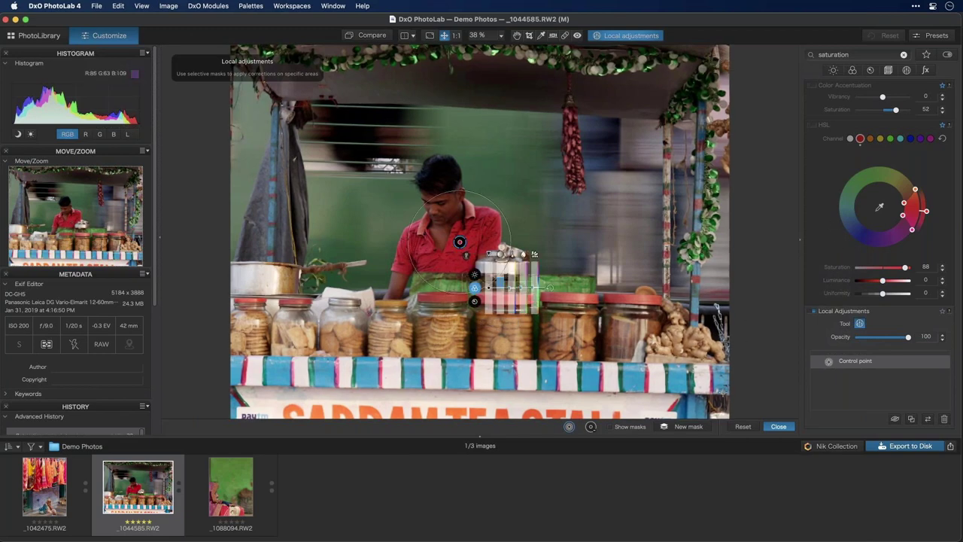
pyautogui.click(778, 426)
pyautogui.click(777, 427)
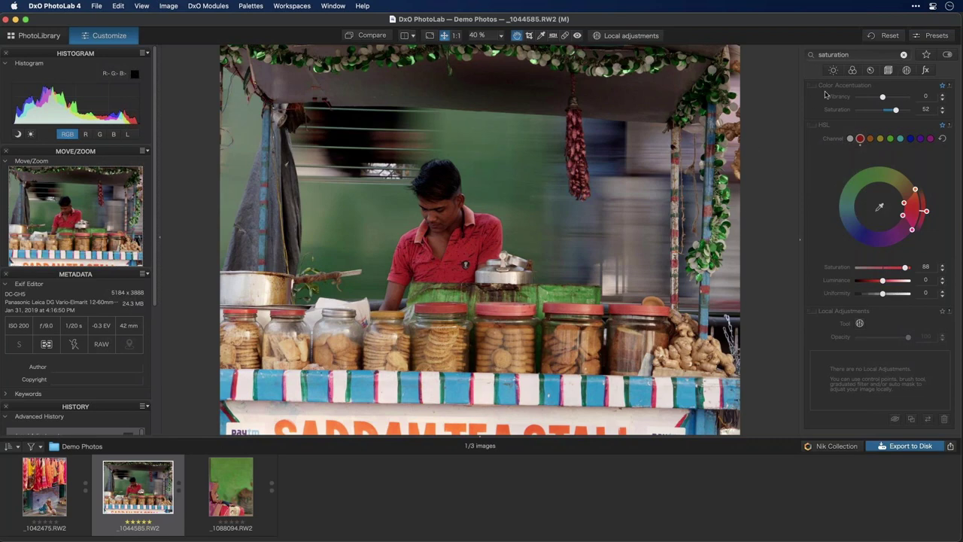
# Clear the saturation search and search the corrections for "shadow"
pyautogui.click(903, 54)
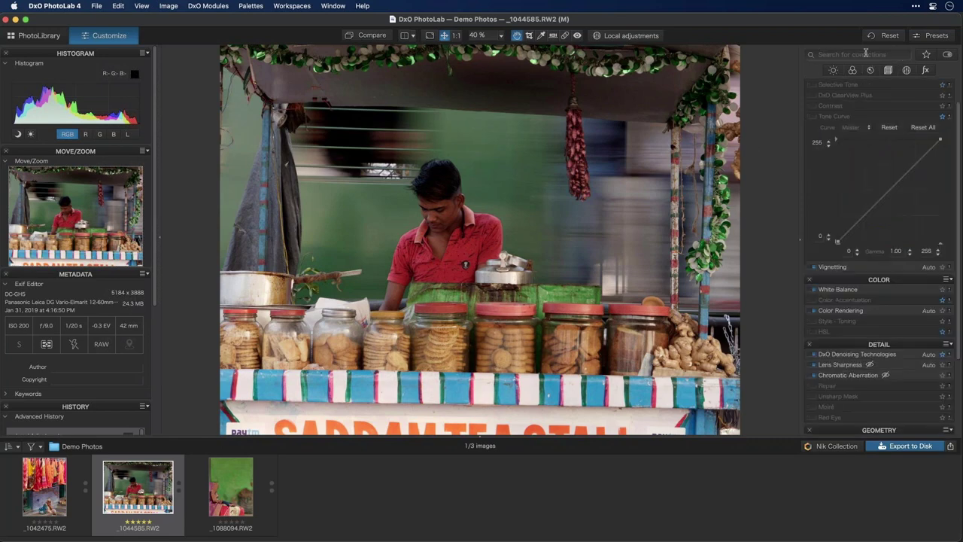
pyautogui.click(865, 54)
pyautogui.write('shadow')
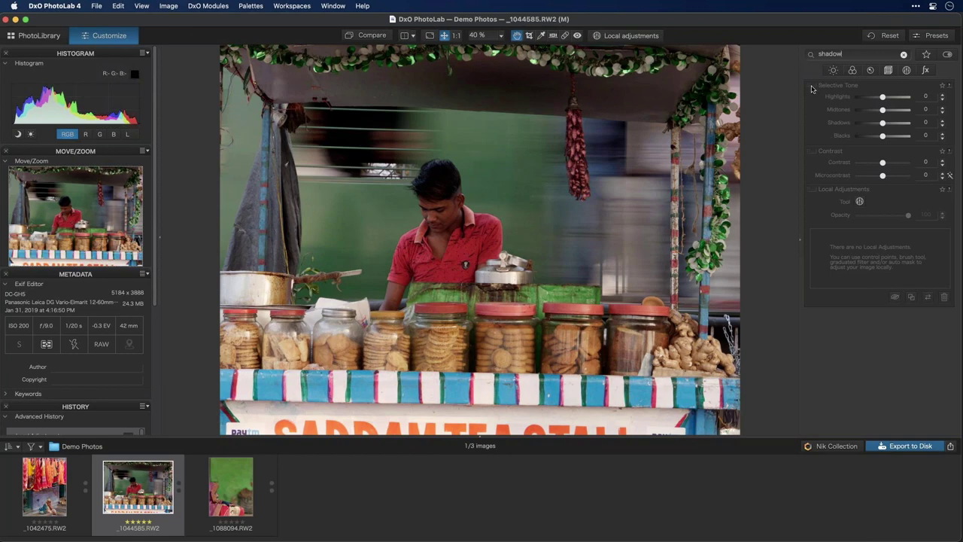
# Clear the "shadow" search, collapse the Tone Curve correction, and check the Selective Tone sliders in the Light group
pyautogui.click(904, 54)
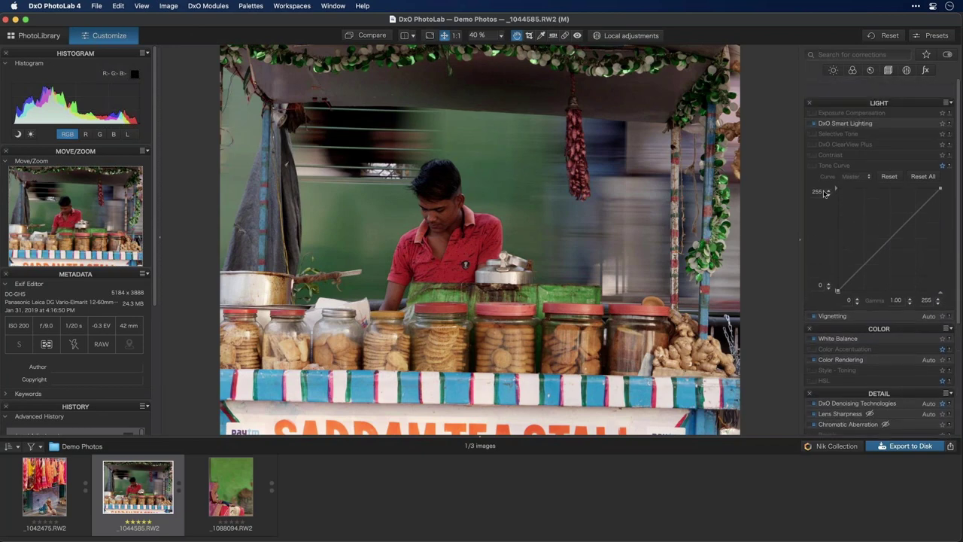
pyautogui.scroll(-3, 837, 201)
pyautogui.scroll(5, 842, 193)
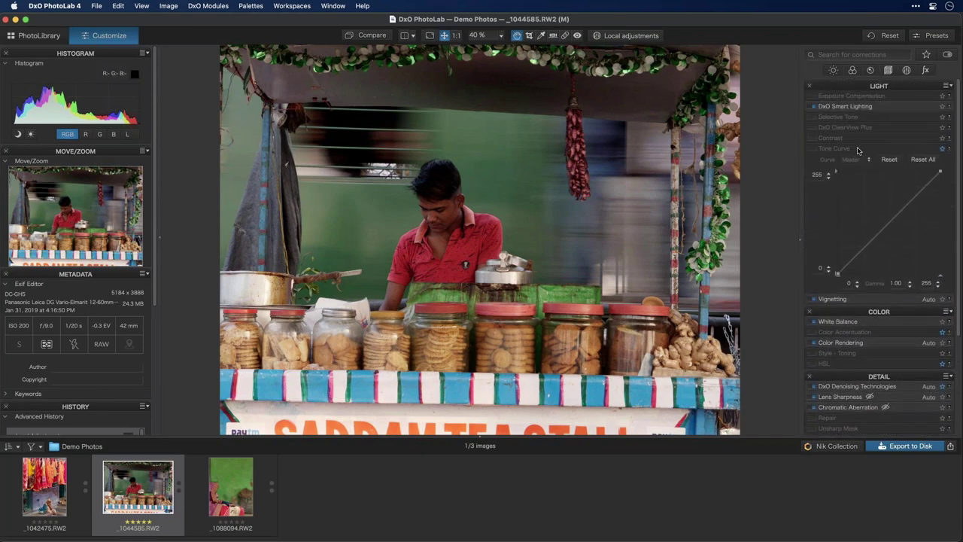
pyautogui.click(858, 150)
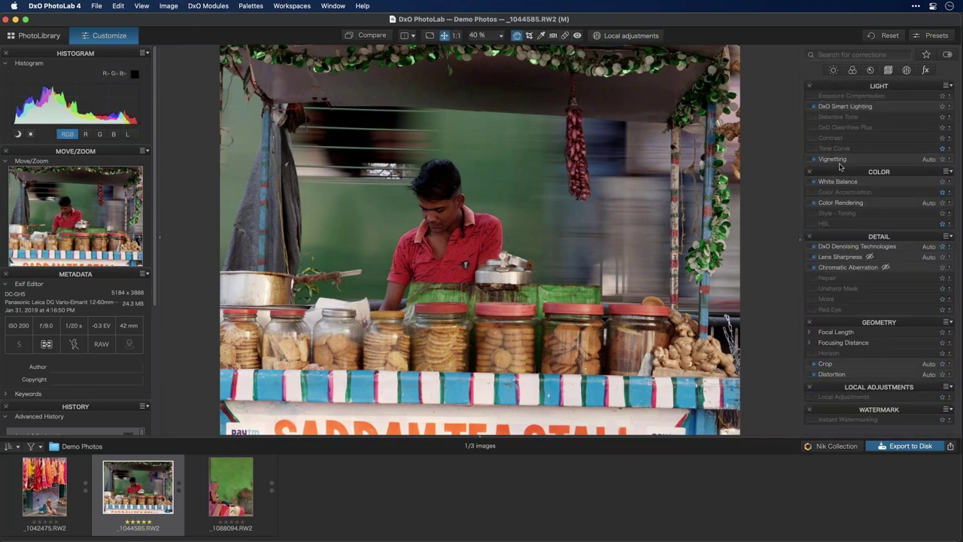
pyautogui.click(869, 119)
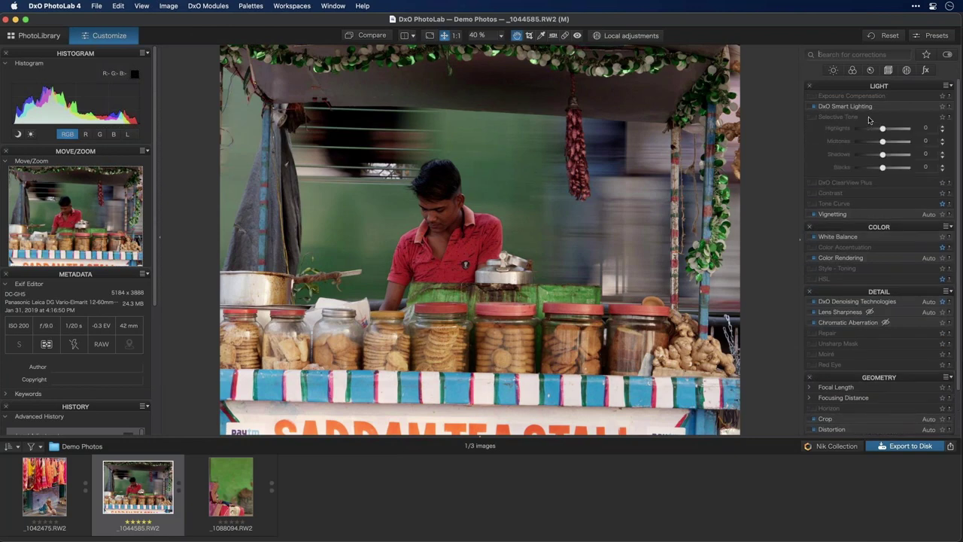
pyautogui.click(869, 118)
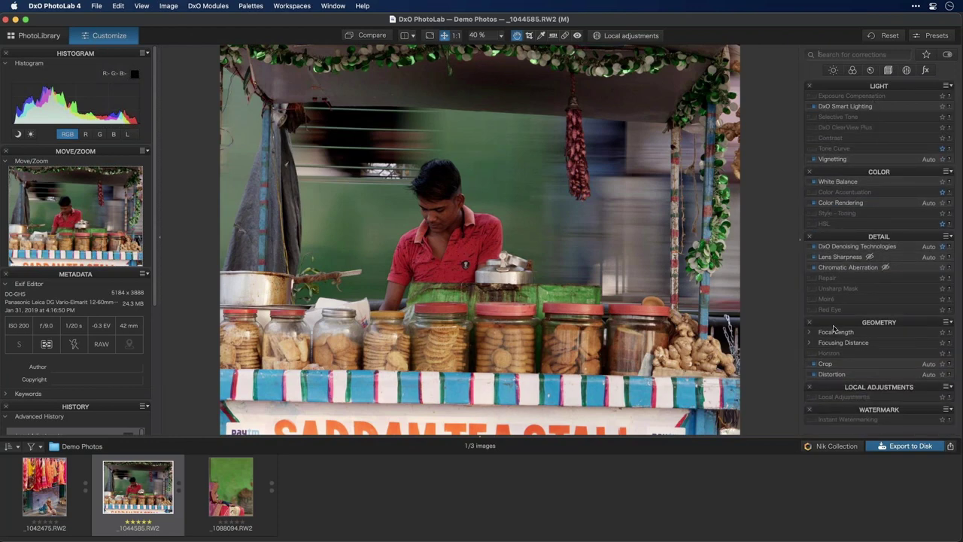
# Search the corrections for "shadow" and turn on Selective Tone with its sliders shown
pyautogui.click(833, 55)
pyautogui.write('shadow')
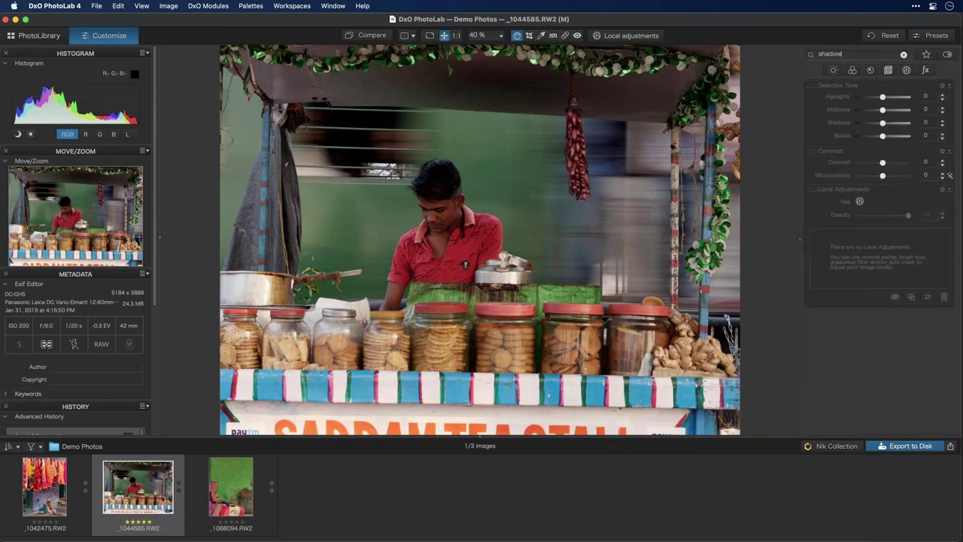
pyautogui.click(820, 86)
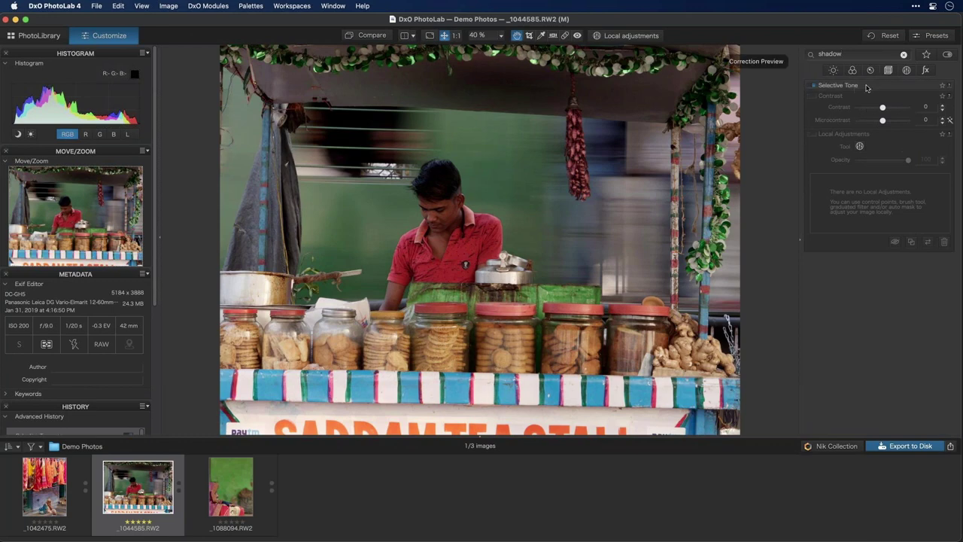
pyautogui.click(865, 87)
pyautogui.moveTo(883, 123)
pyautogui.mouseDown()
pyautogui.moveTo(892, 125)
pyautogui.moveTo(869, 128)
pyautogui.moveTo(884, 128)
pyautogui.mouseUp()
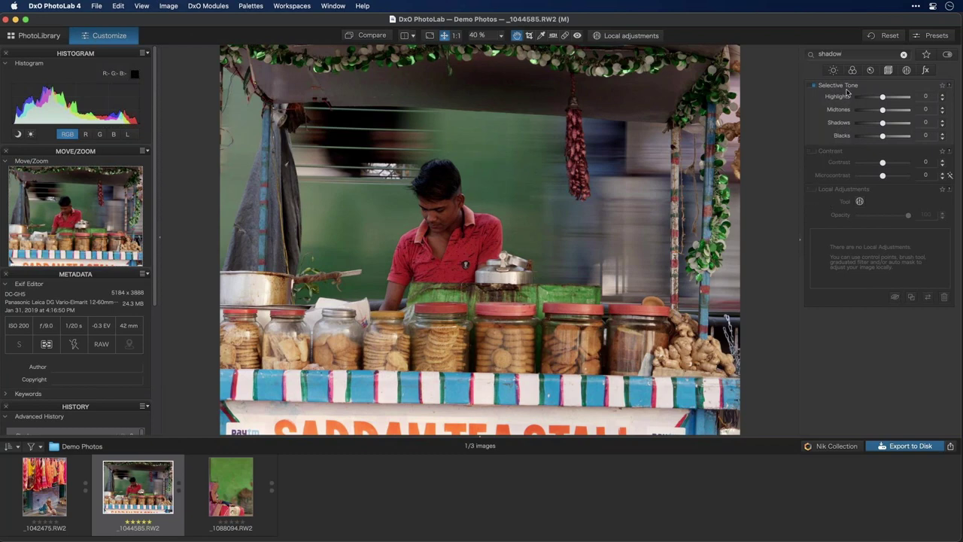
# Try turning on the Contrast correction and read the help descriptions for Contrast and Selective Tone
pyautogui.moveTo(854, 53); pyautogui.dragTo(810, 56)
pyautogui.click(814, 151)
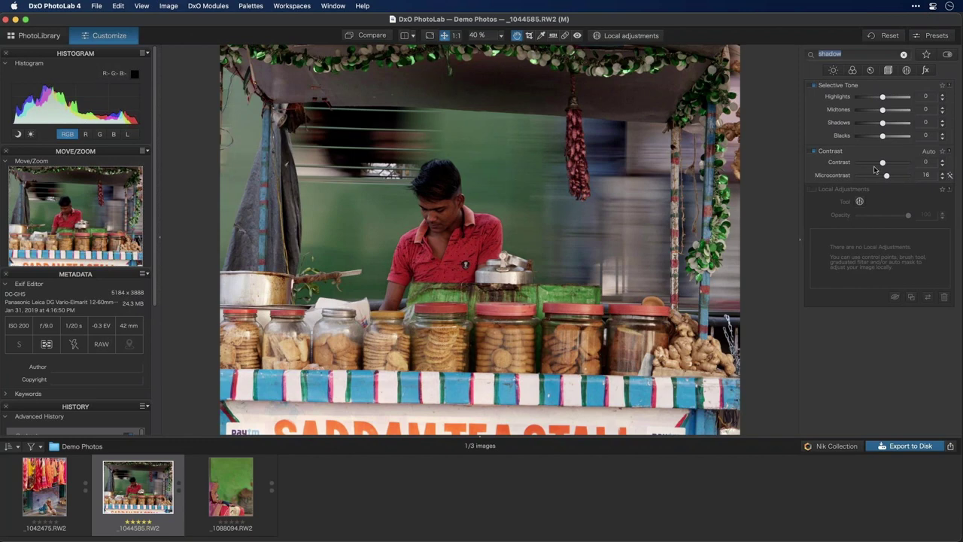
pyautogui.click(949, 152)
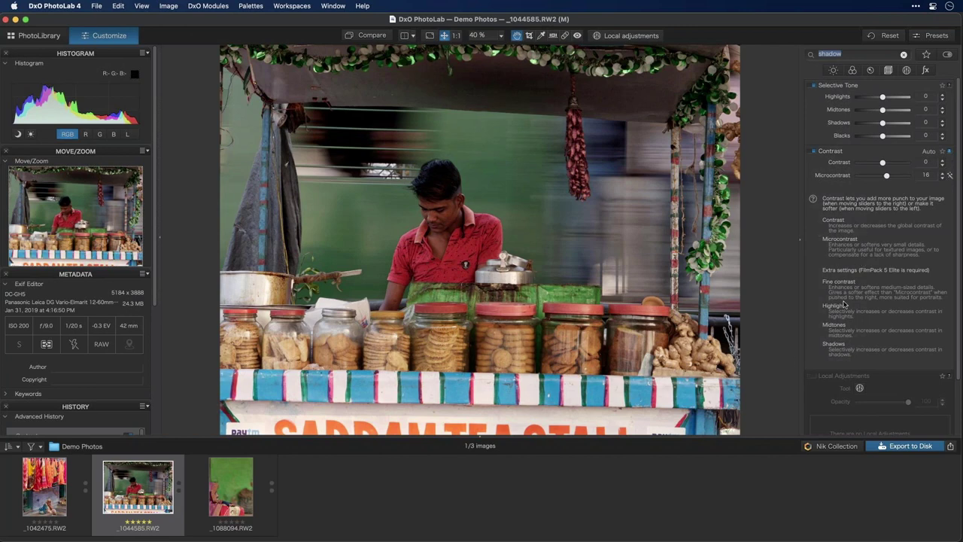
pyautogui.click(948, 86)
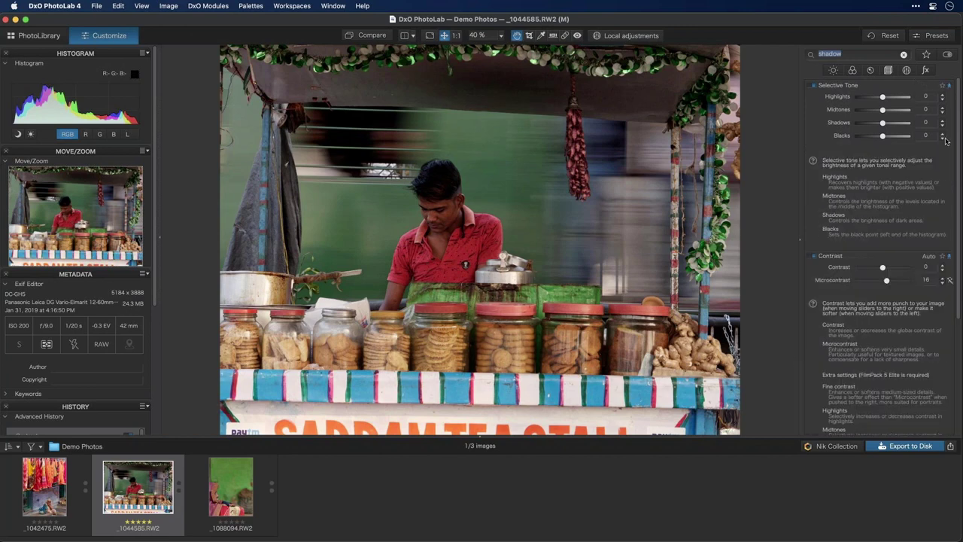
pyautogui.click(948, 86)
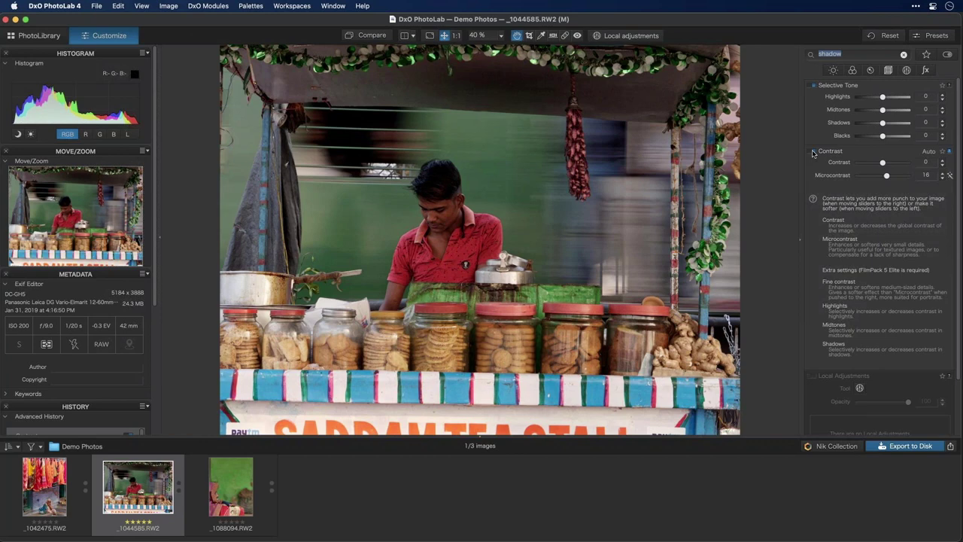
# Clear the search and browse the Light, Color, Detail and Geometry correction groups, returning to the full list
pyautogui.click(903, 54)
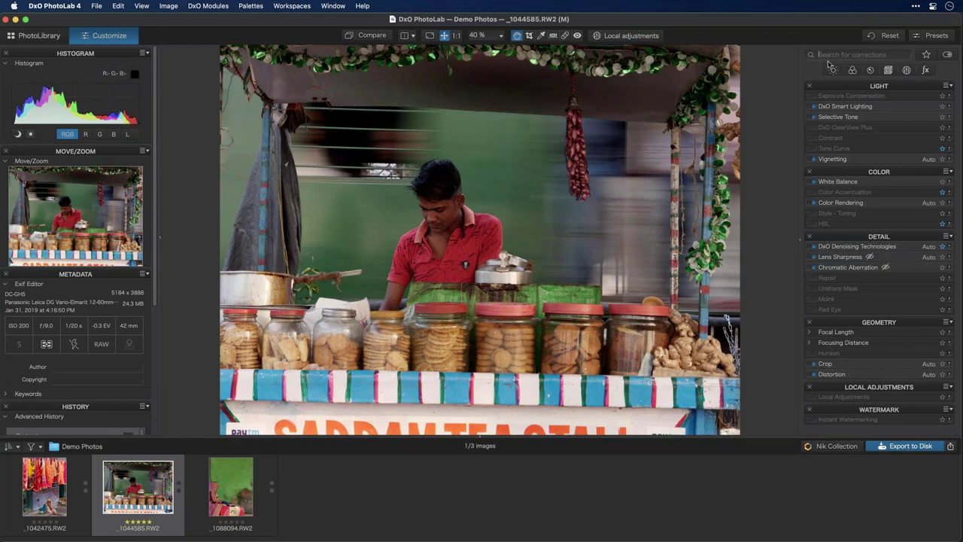
pyautogui.click(832, 70)
pyautogui.click(852, 70)
pyautogui.click(870, 70)
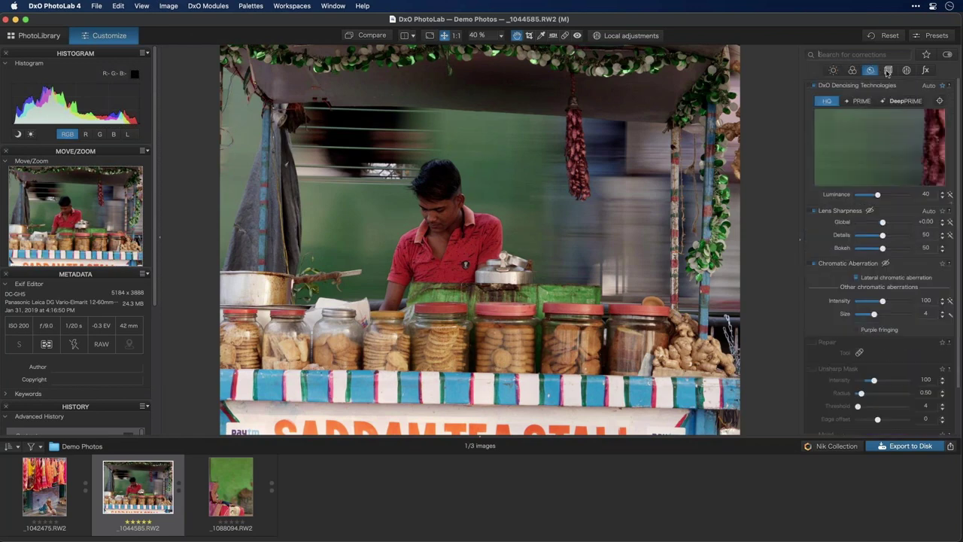
pyautogui.click(886, 70)
pyautogui.click(831, 70)
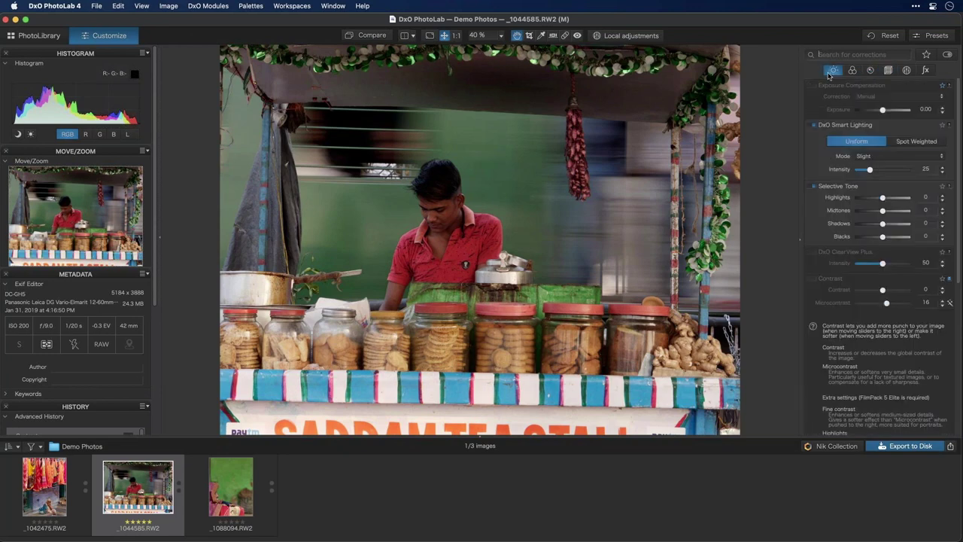
pyautogui.click(831, 71)
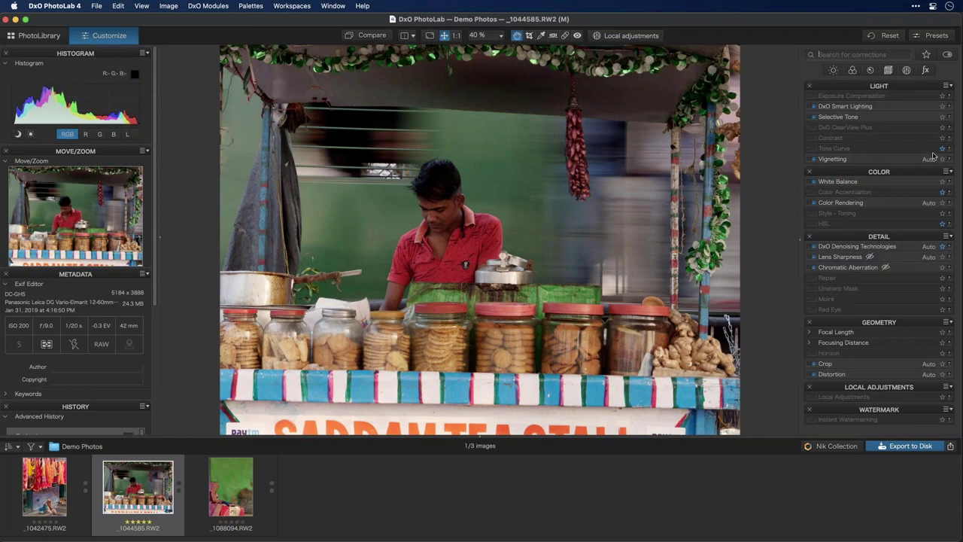
# Turn on the Tone Curve and shape the Master curve into a gentle S with lowered shadows and raised highlights
pyautogui.click(941, 192)
pyautogui.click(814, 152)
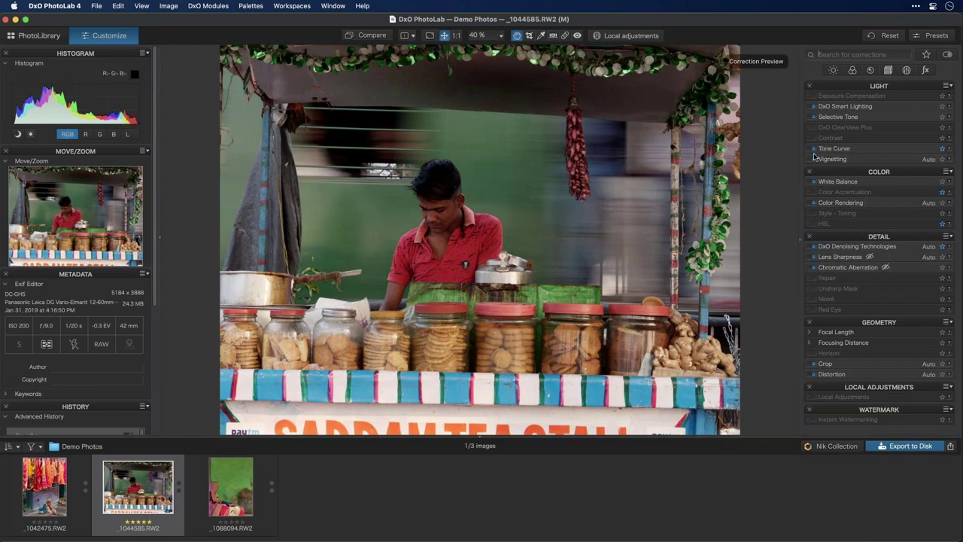
pyautogui.click(839, 159)
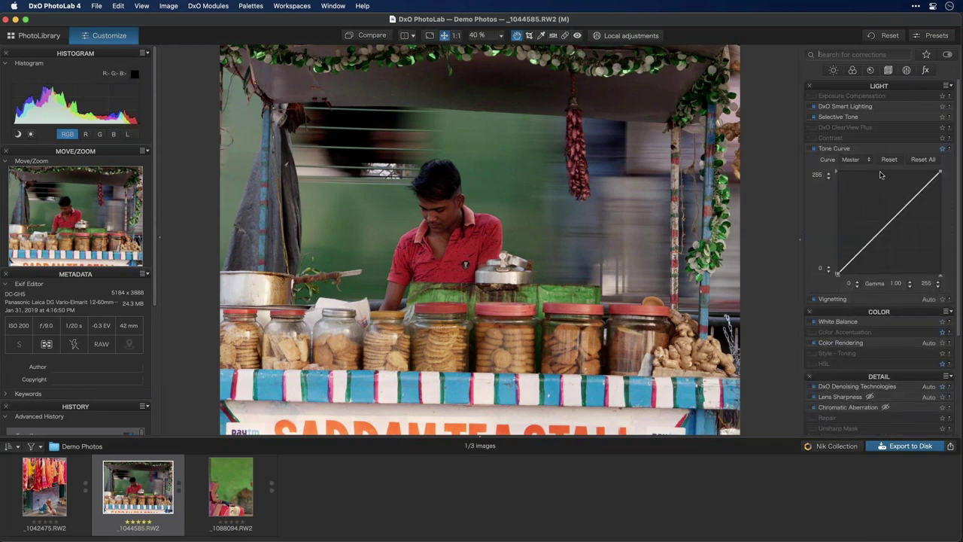
pyautogui.moveTo(870, 254); pyautogui.dragTo(869, 252)
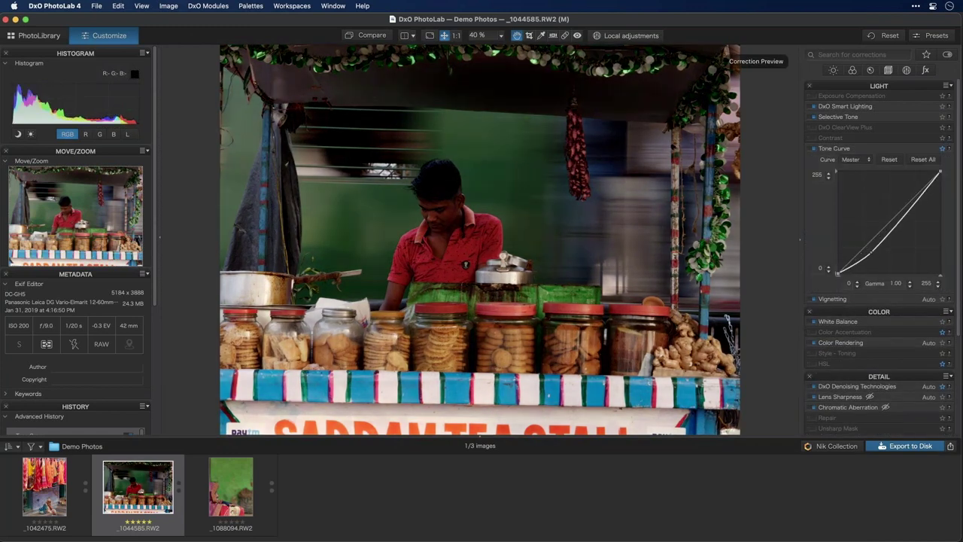
pyautogui.moveTo(914, 198); pyautogui.dragTo(914, 184)
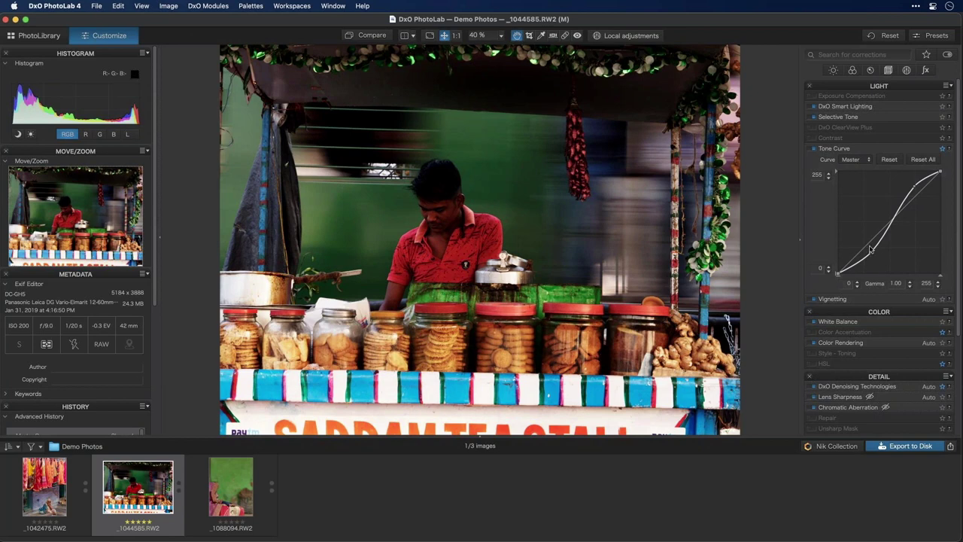
pyautogui.moveTo(871, 250); pyautogui.dragTo(871, 244)
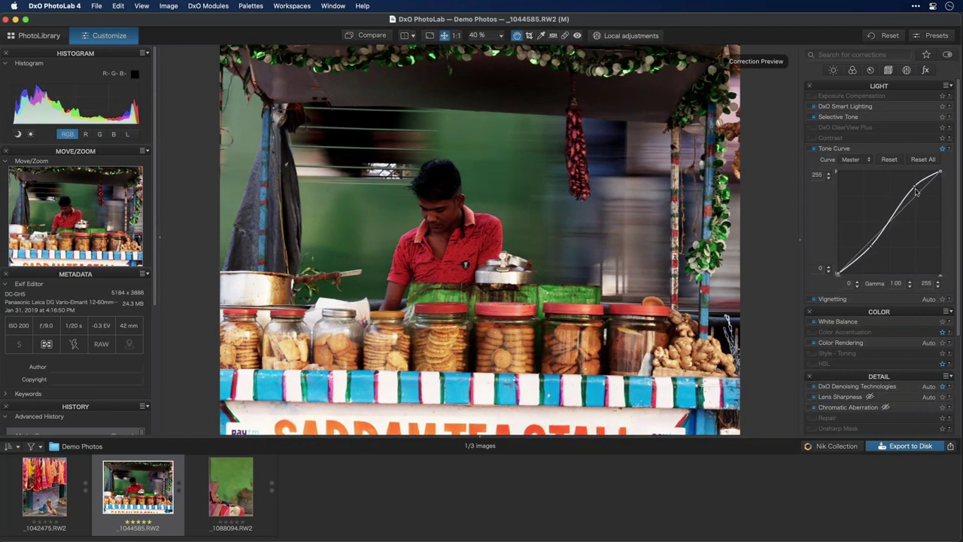
# Expand the favorite corrections Color Accentuation, HSL and DxO Denoising Technologies to show their controls
pyautogui.click(942, 148)
pyautogui.scroll(-1, 872, 301)
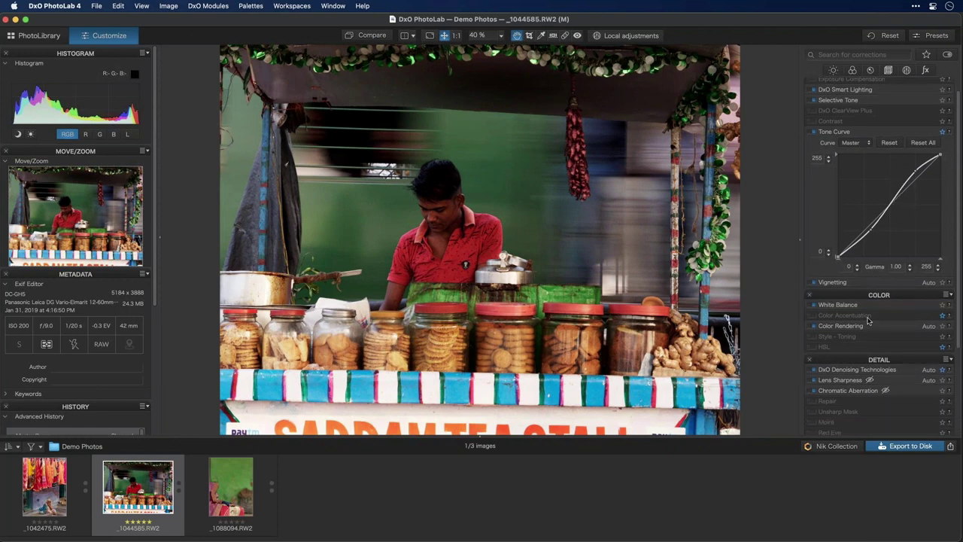
pyautogui.click(870, 315)
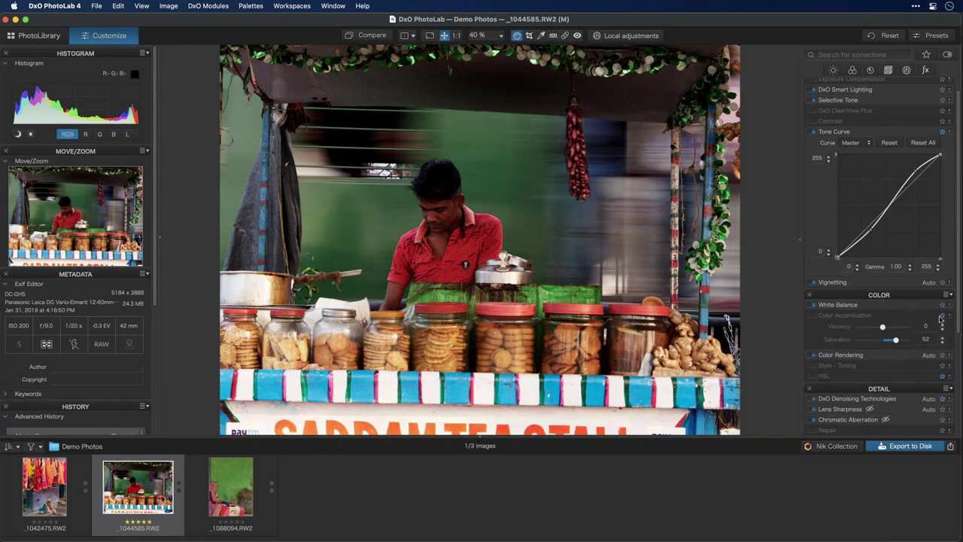
pyautogui.click(877, 376)
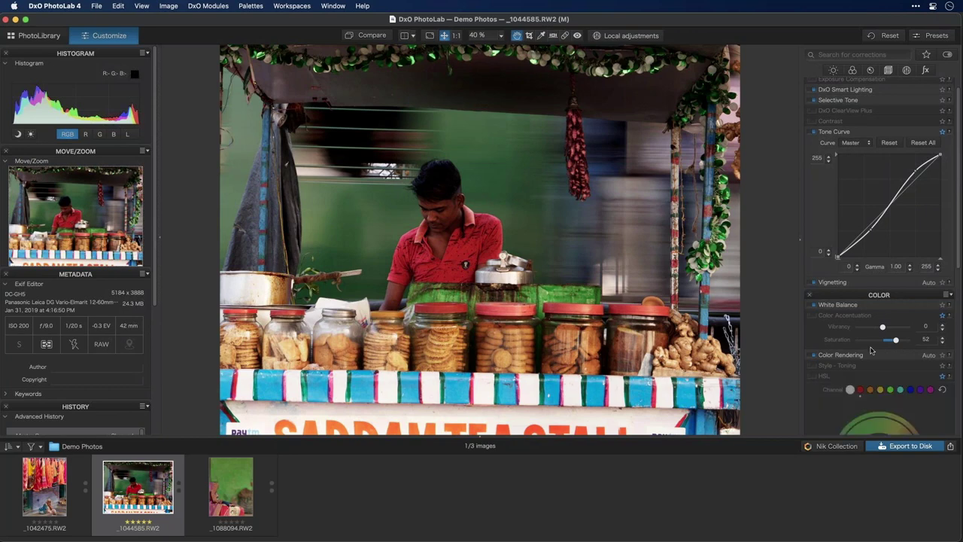
pyautogui.scroll(-3, 864, 351)
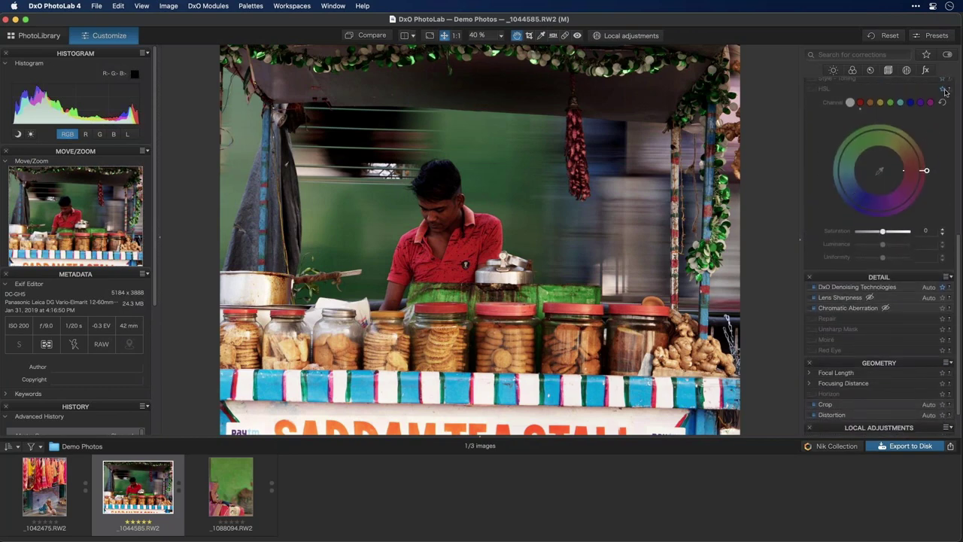
pyautogui.click(873, 291)
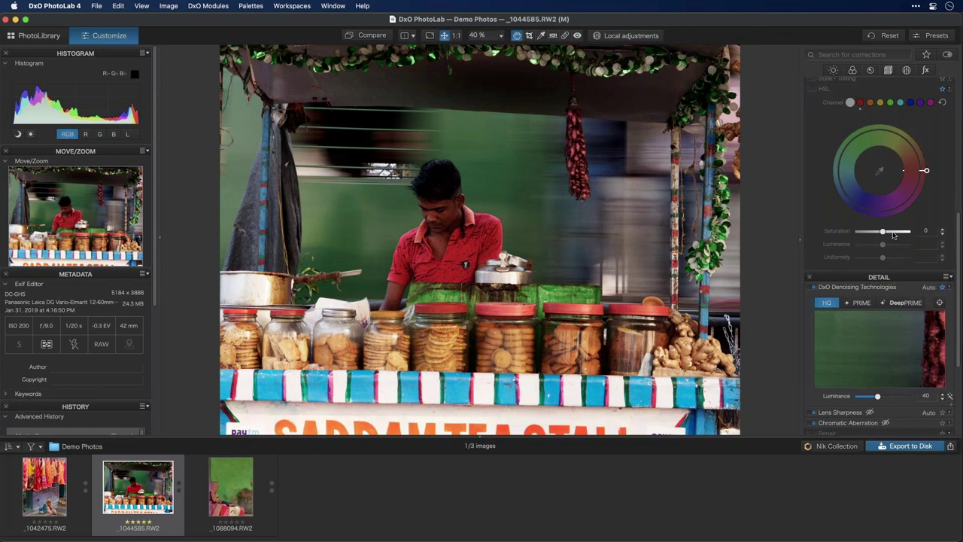
pyautogui.scroll(10, 893, 236)
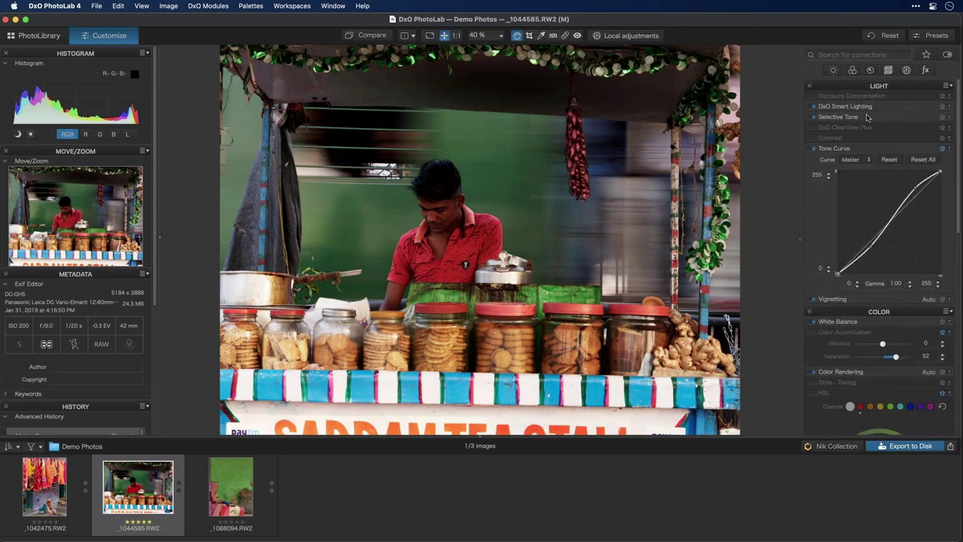
# Filter the corrections to favorites only, look through them, and return to the full list
pyautogui.click(925, 55)
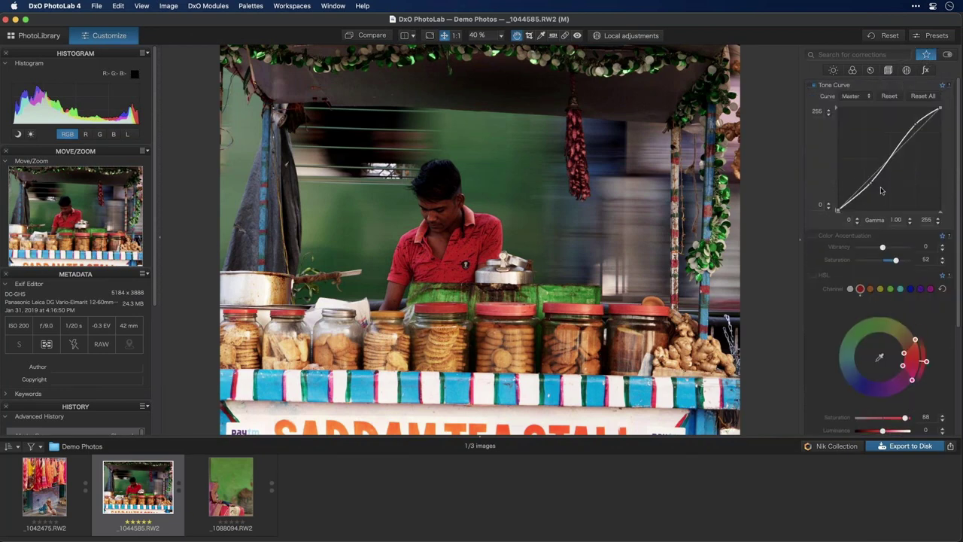
pyautogui.scroll(-5, 881, 191)
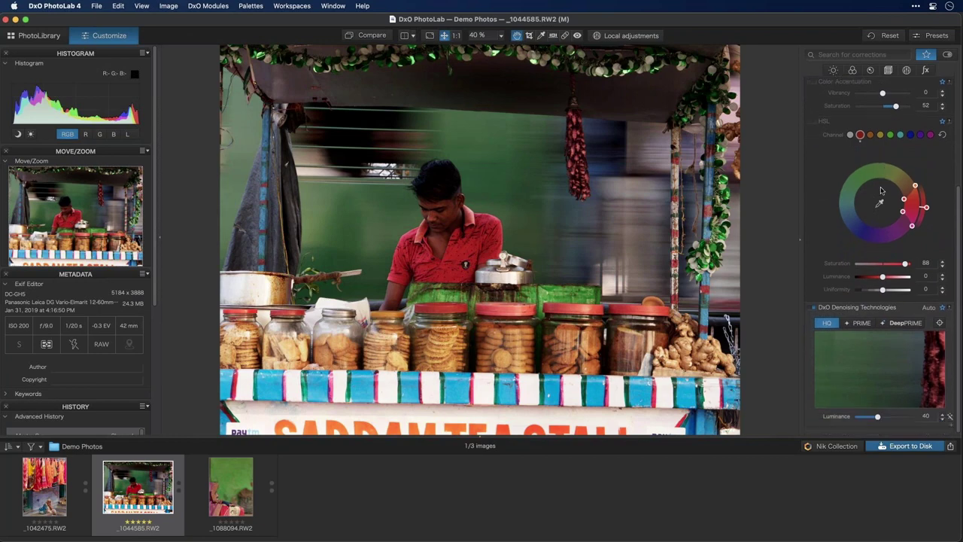
pyautogui.scroll(5, 881, 190)
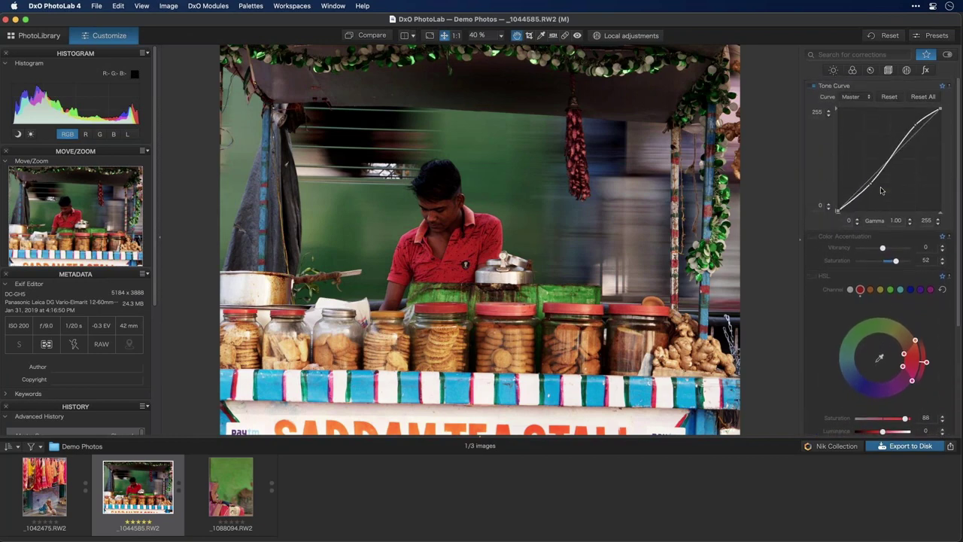
pyautogui.scroll(-4, 881, 190)
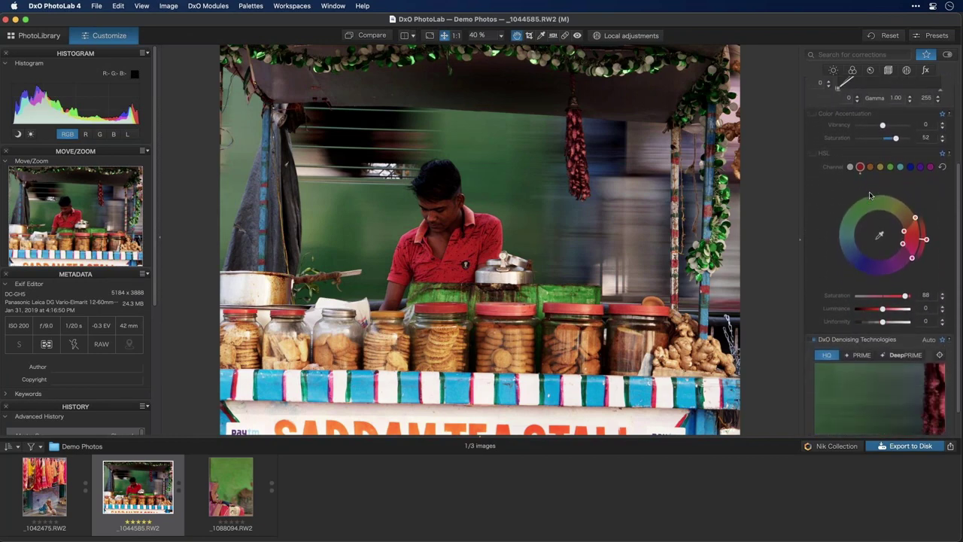
pyautogui.scroll(-1, 870, 196)
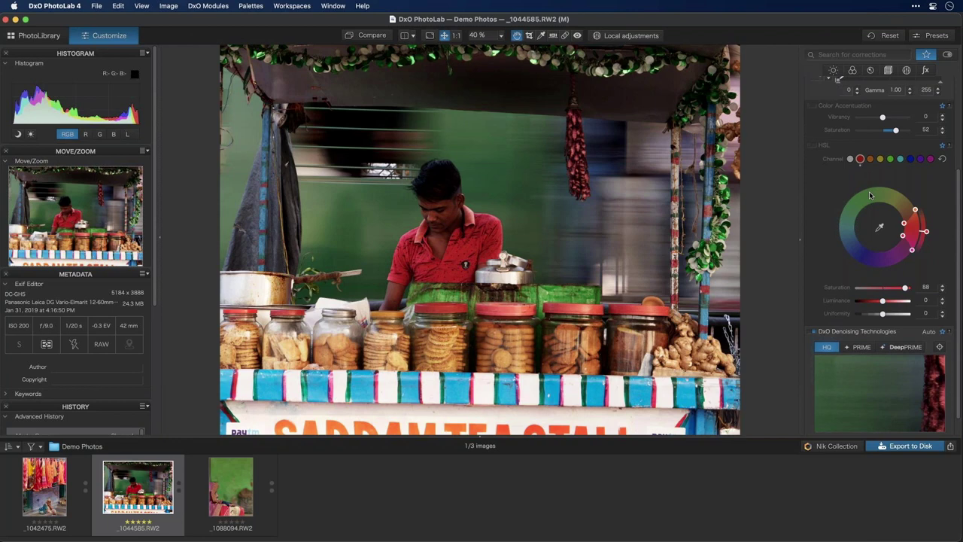
pyautogui.scroll(4, 870, 196)
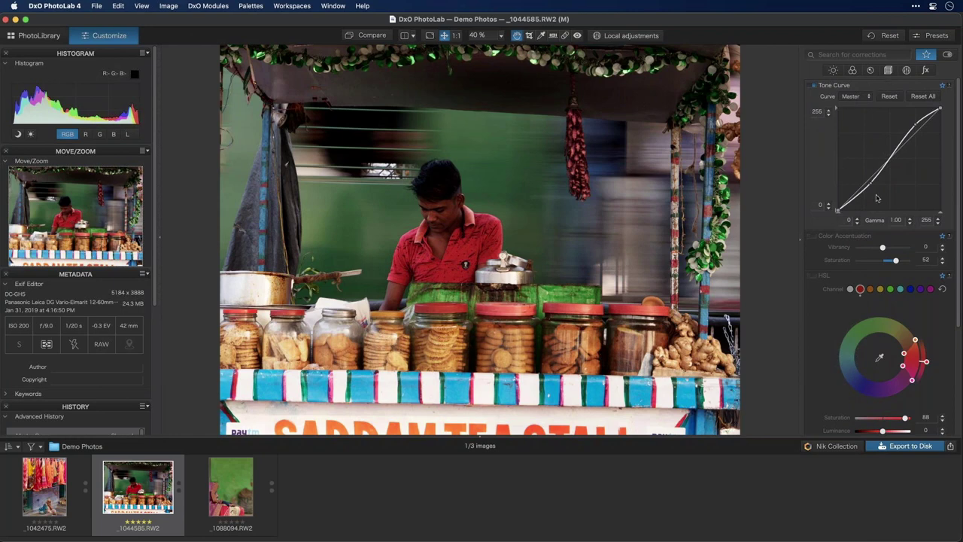
pyautogui.click(926, 55)
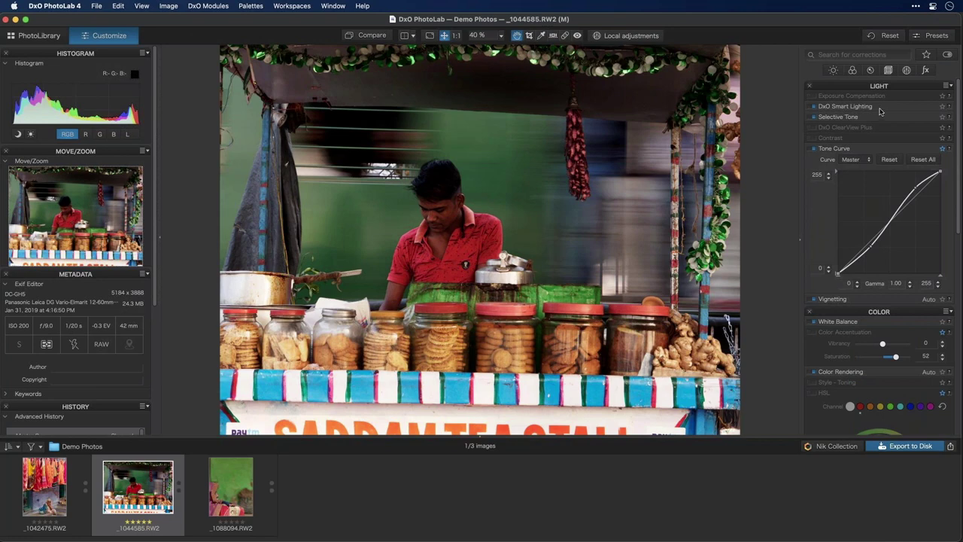
# Raise the DxO Smart Lighting intensity to 76 and lower the highlight point of the Master tone curve
pyautogui.click(871, 108)
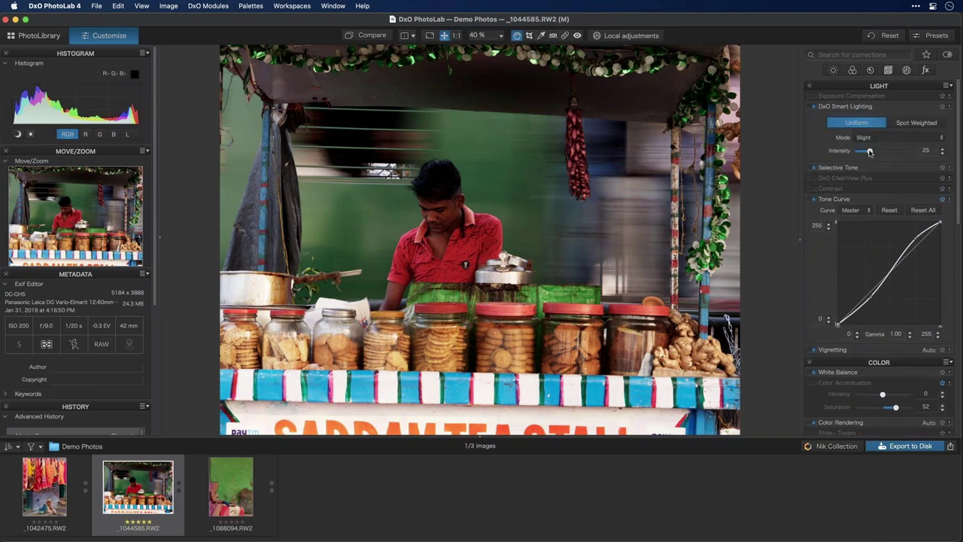
pyautogui.moveTo(870, 152); pyautogui.dragTo(895, 152)
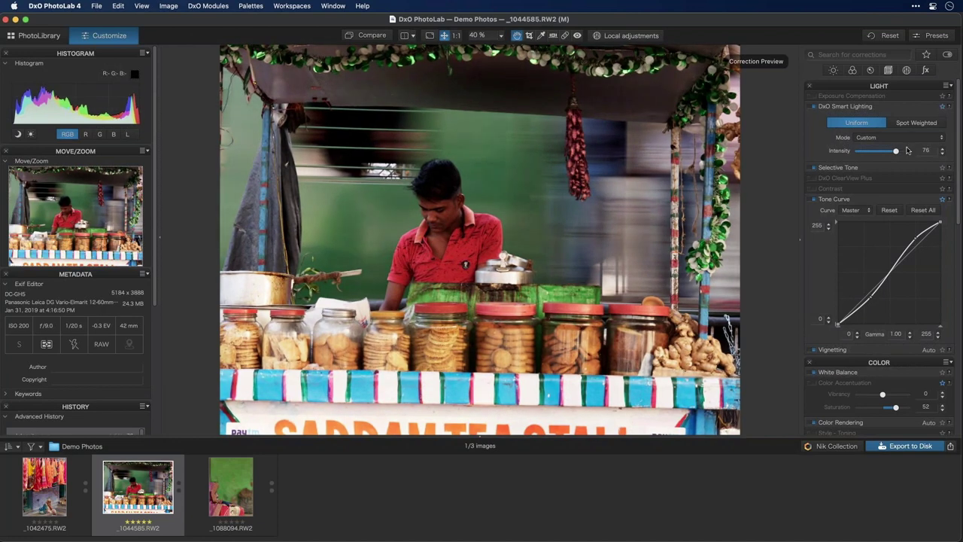
pyautogui.scroll(-5, 850, 194)
pyautogui.scroll(4, 850, 194)
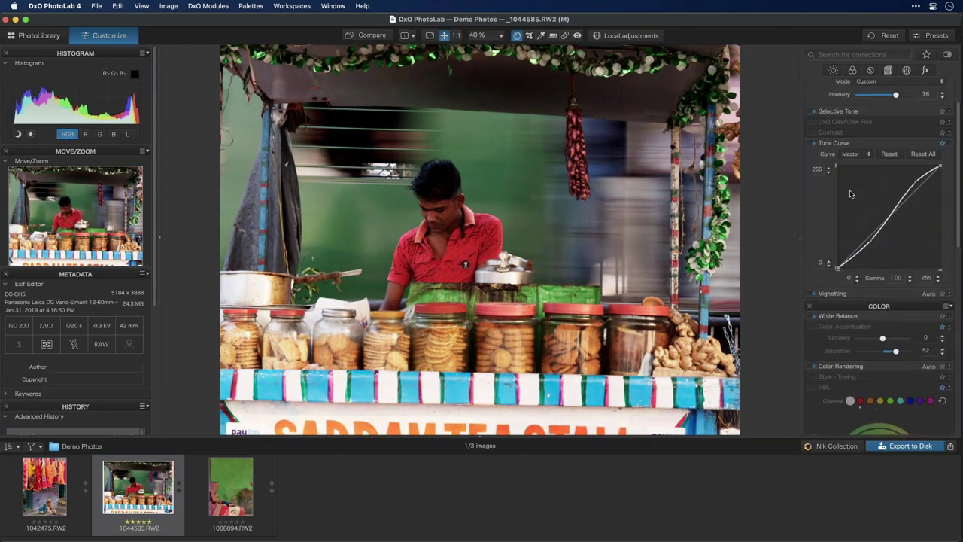
pyautogui.moveTo(917, 185); pyautogui.dragTo(919, 187)
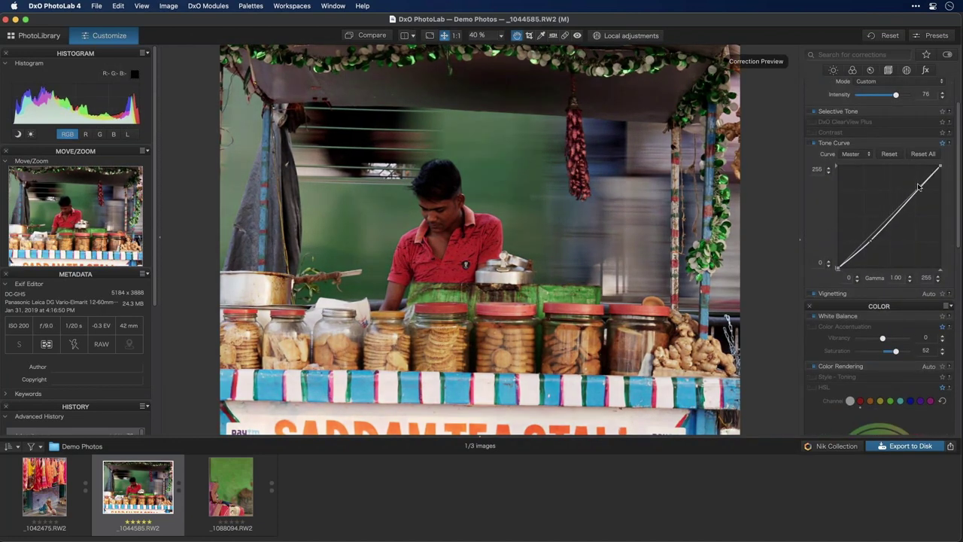
# Add Chromatic Aberration to the favorites and show only the favorite corrections
pyautogui.scroll(-10, 852, 248)
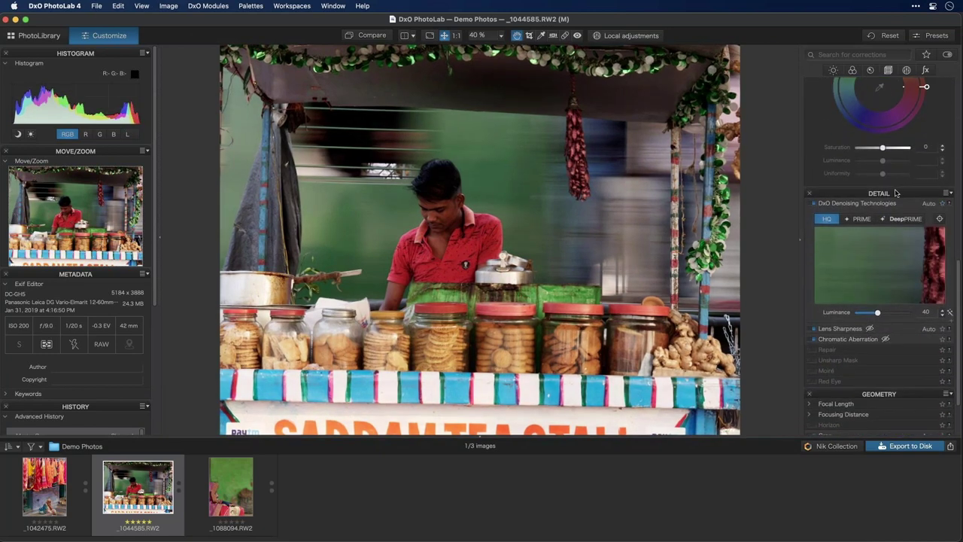
pyautogui.scroll(-3, 873, 229)
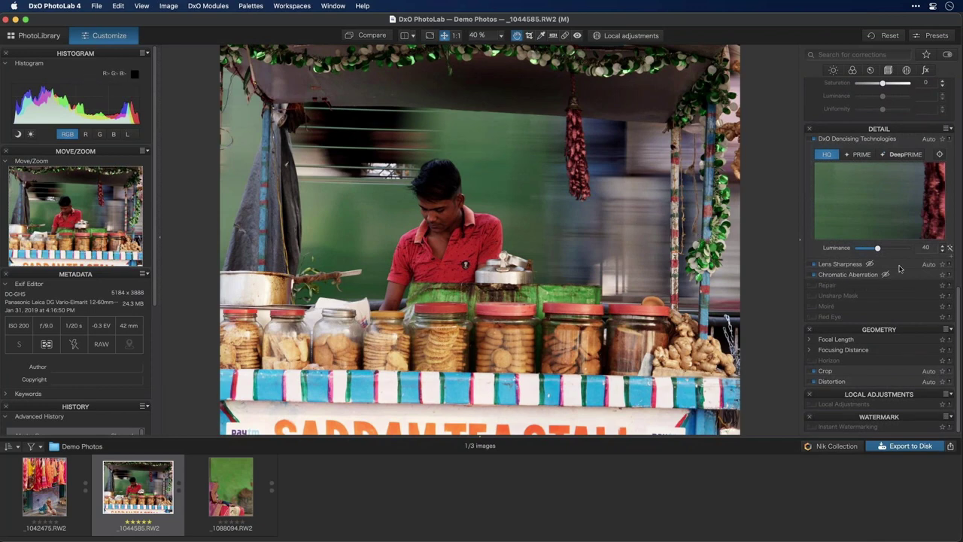
pyautogui.click(941, 275)
pyautogui.click(926, 56)
pyautogui.scroll(-2, 870, 234)
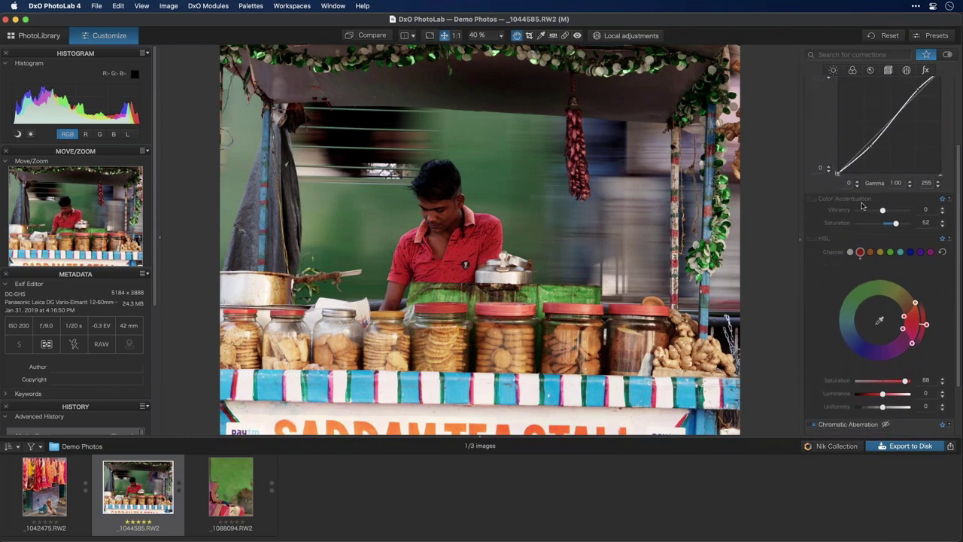
# Remove DxO Smart Lighting from the favorites and return to the full list of corrections
pyautogui.scroll(3, 865, 211)
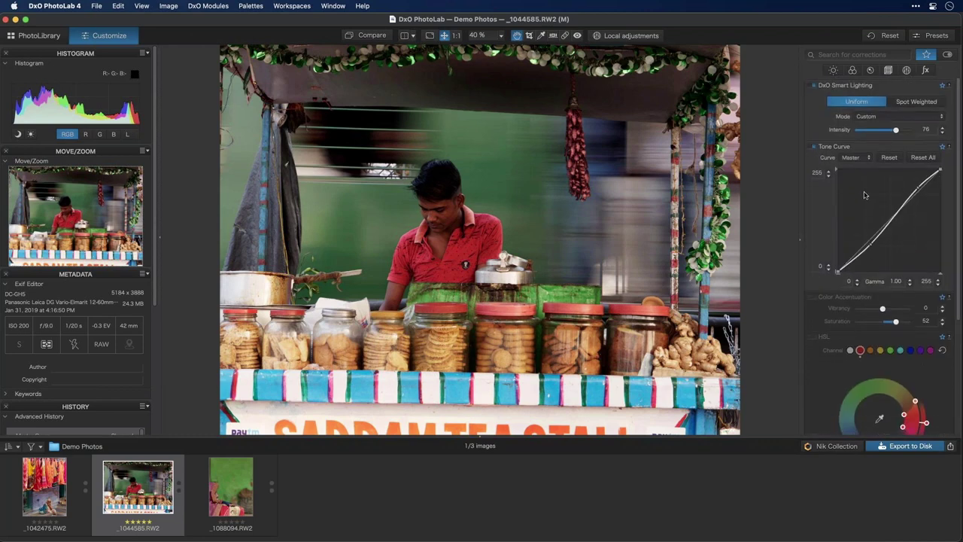
pyautogui.click(943, 87)
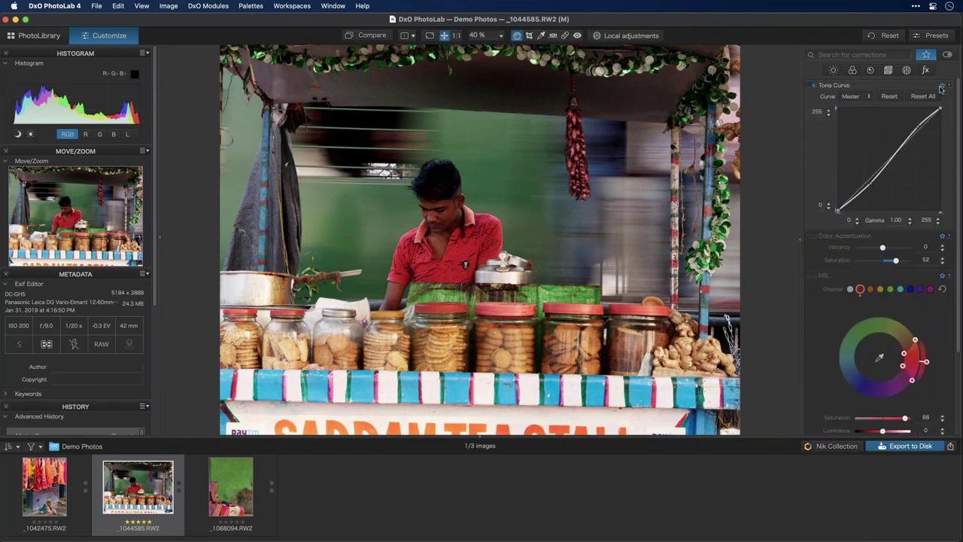
pyautogui.click(928, 55)
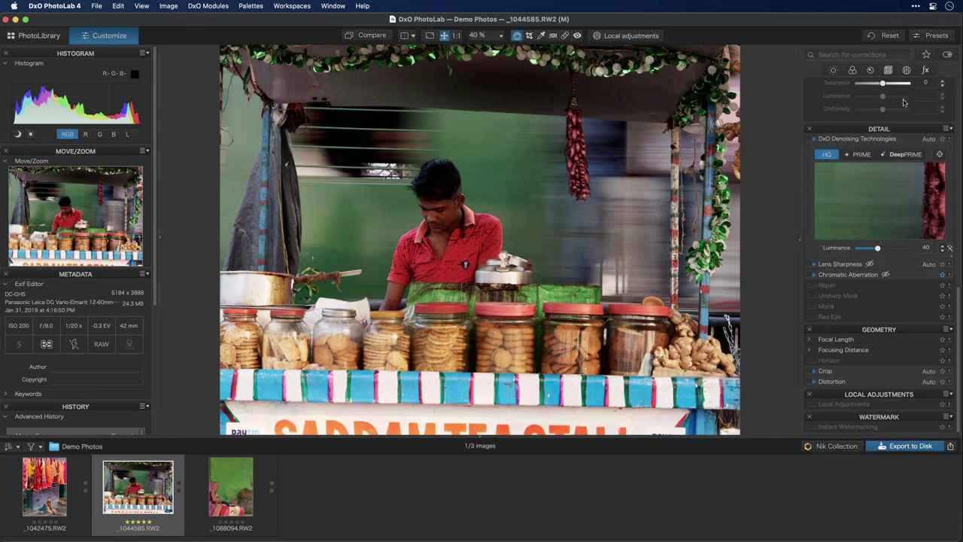
# Collapse the DxO Smart Lighting, Tone Curve, HSL and DxO Denoising Technologies controls to compact the corrections list
pyautogui.scroll(10, 841, 223)
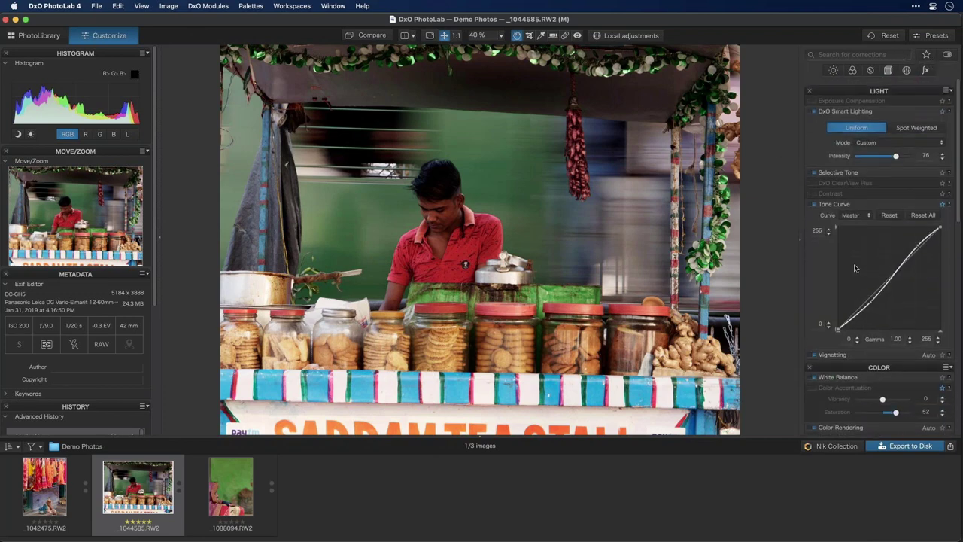
pyautogui.click(863, 108)
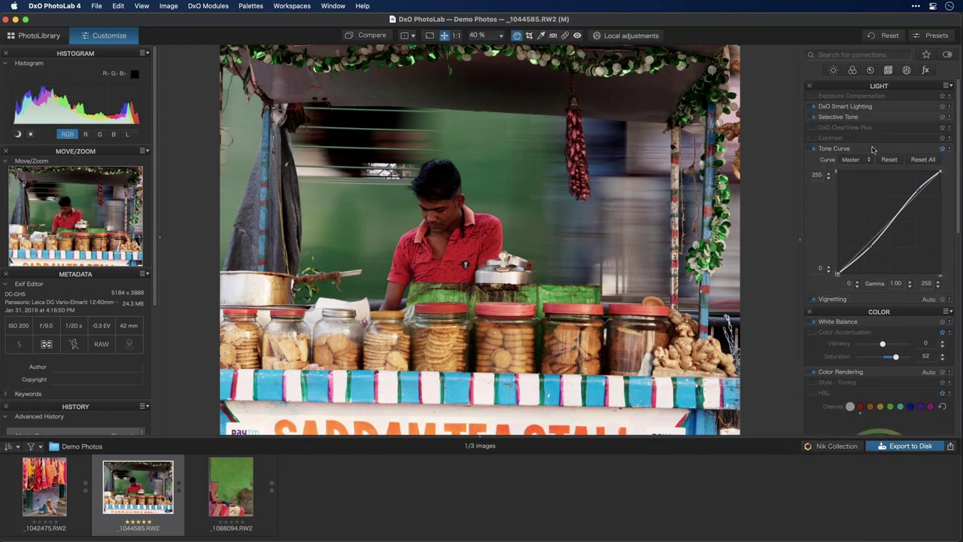
pyautogui.click(874, 149)
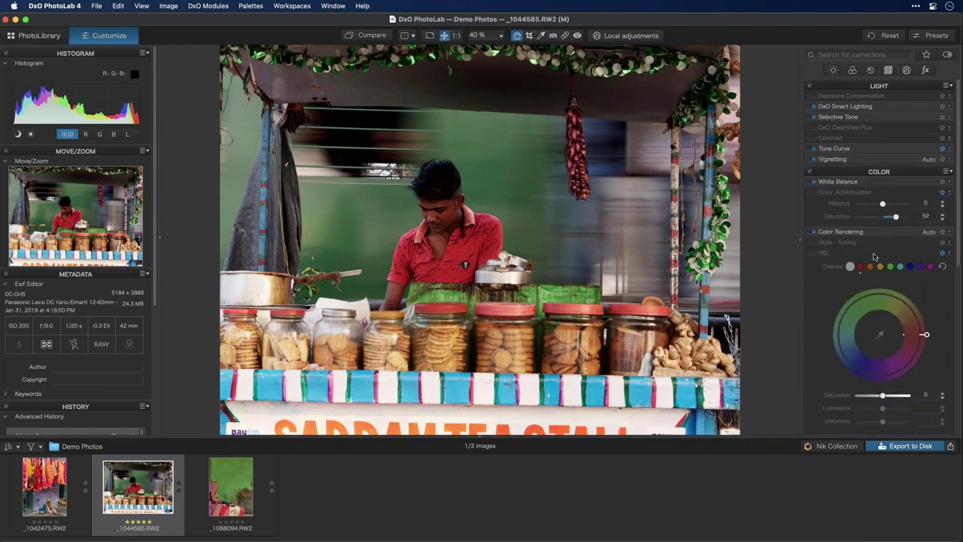
pyautogui.click(873, 255)
pyautogui.click(884, 280)
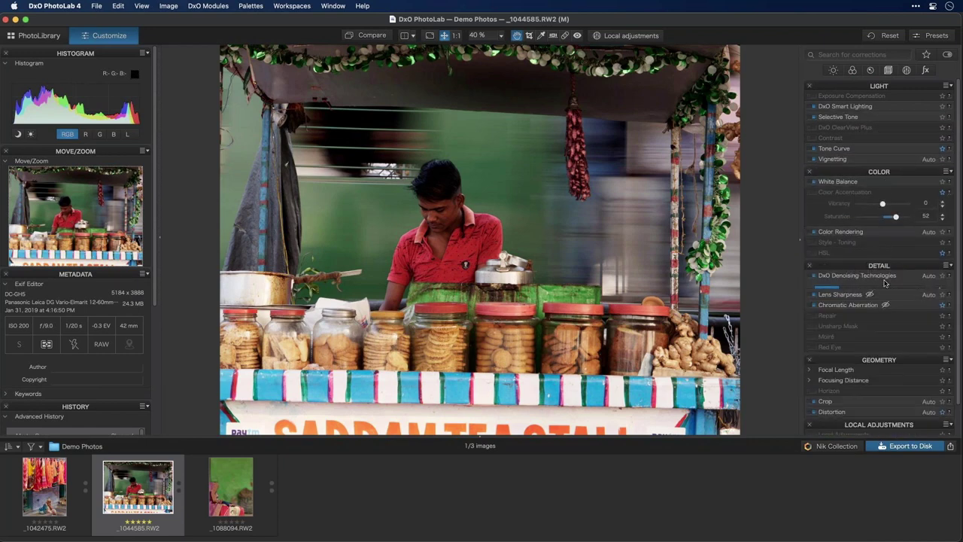
pyautogui.scroll(-2, 868, 326)
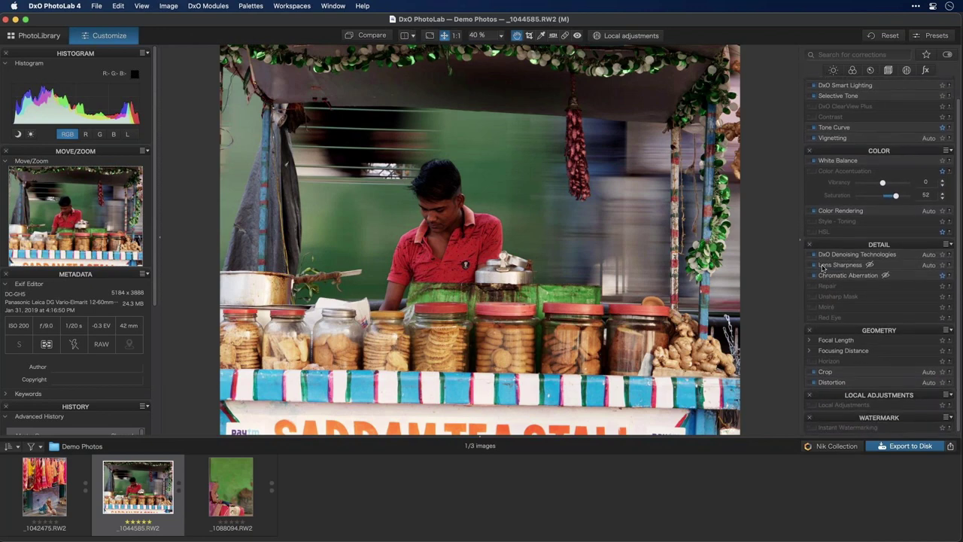
pyautogui.scroll(2, 822, 269)
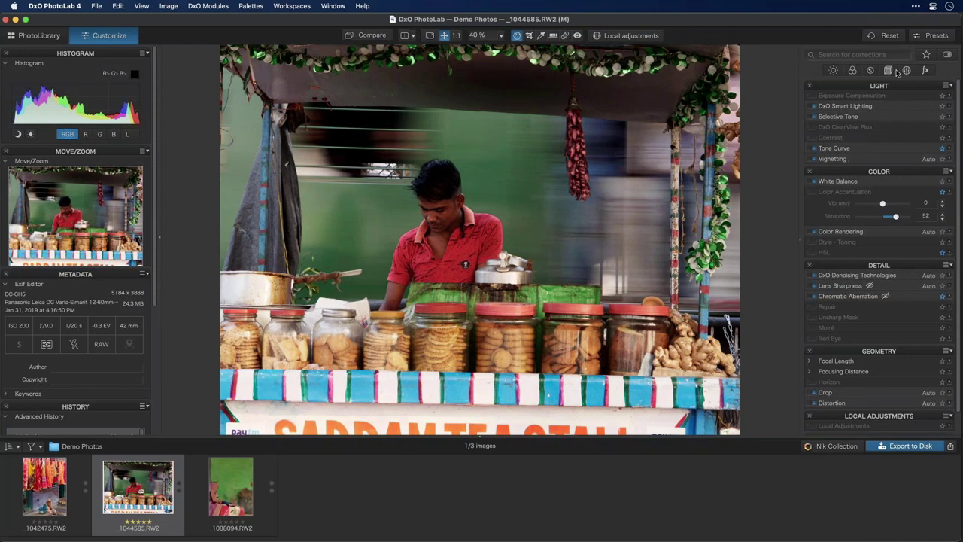
# Reset the photo's corrections and look through only the active ones, returning to the full list
pyautogui.click(890, 36)
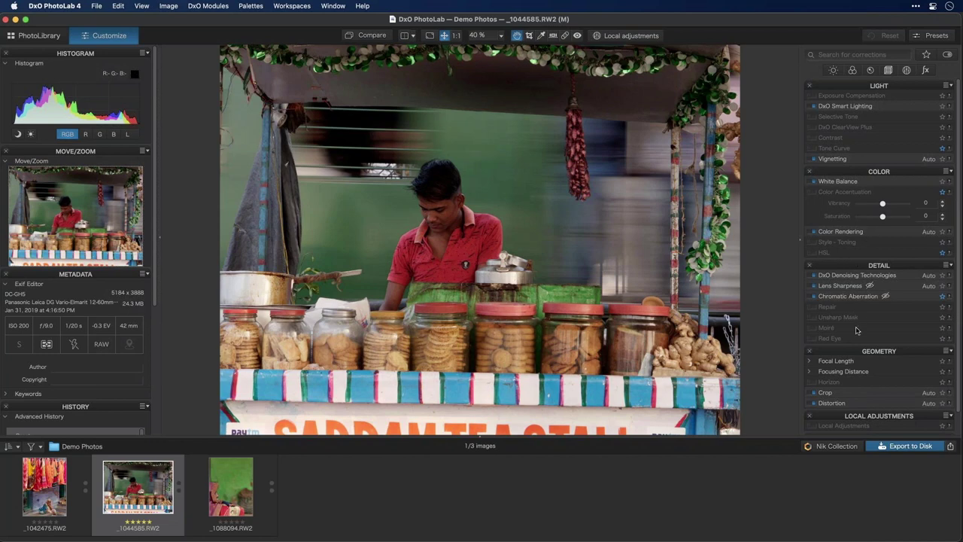
pyautogui.click(947, 55)
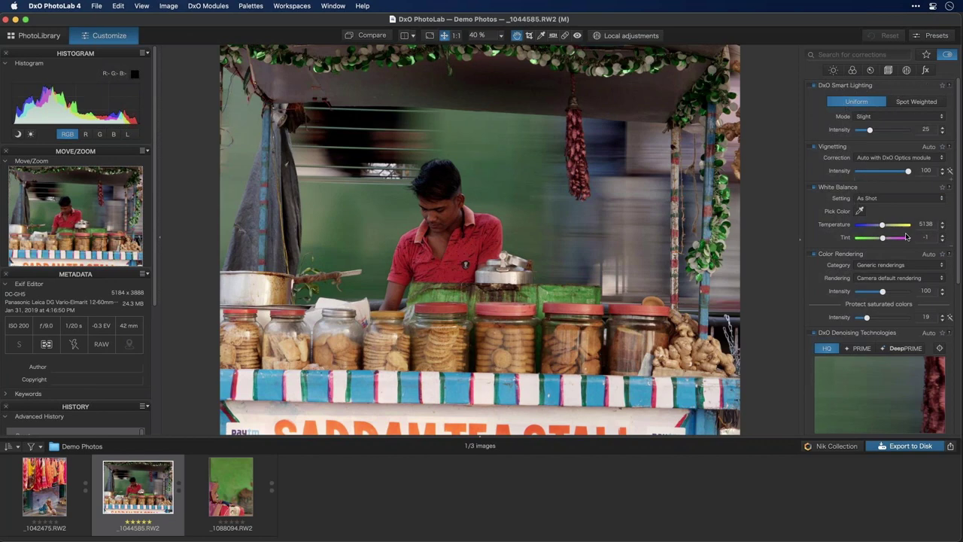
pyautogui.scroll(-7, 880, 301)
pyautogui.scroll(7, 871, 294)
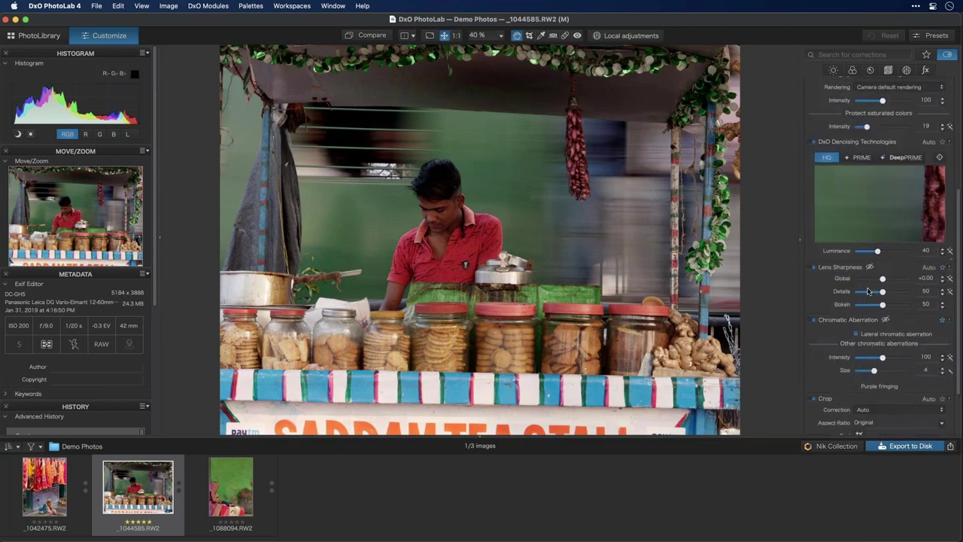
pyautogui.click(945, 55)
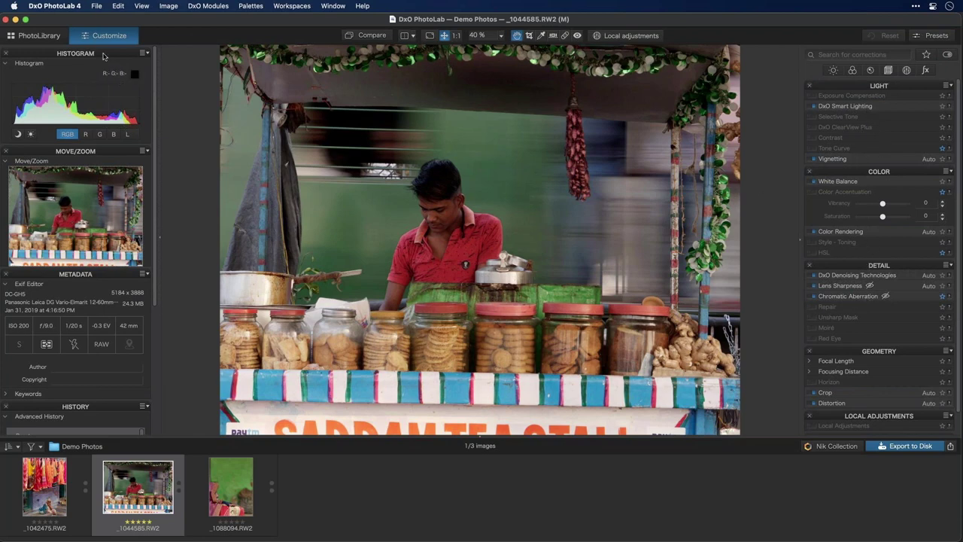
# Open the General preferences and examine the default preset choices for new RAW images
pyautogui.click(69, 5)
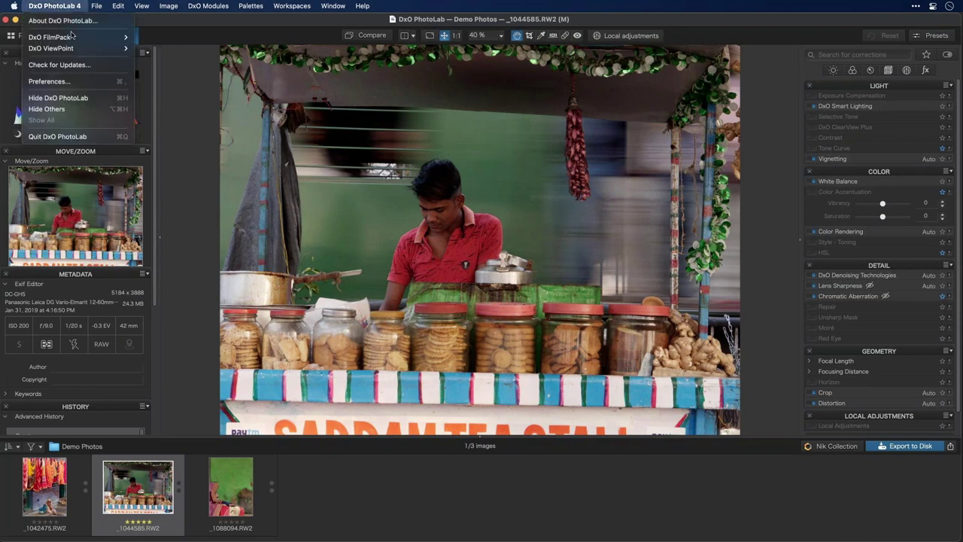
pyautogui.click(49, 81)
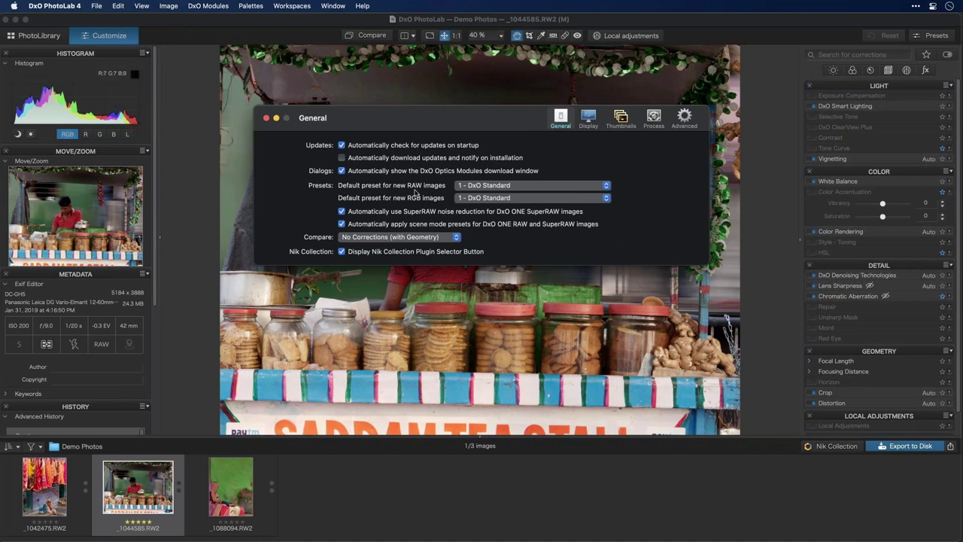
pyautogui.click(549, 186)
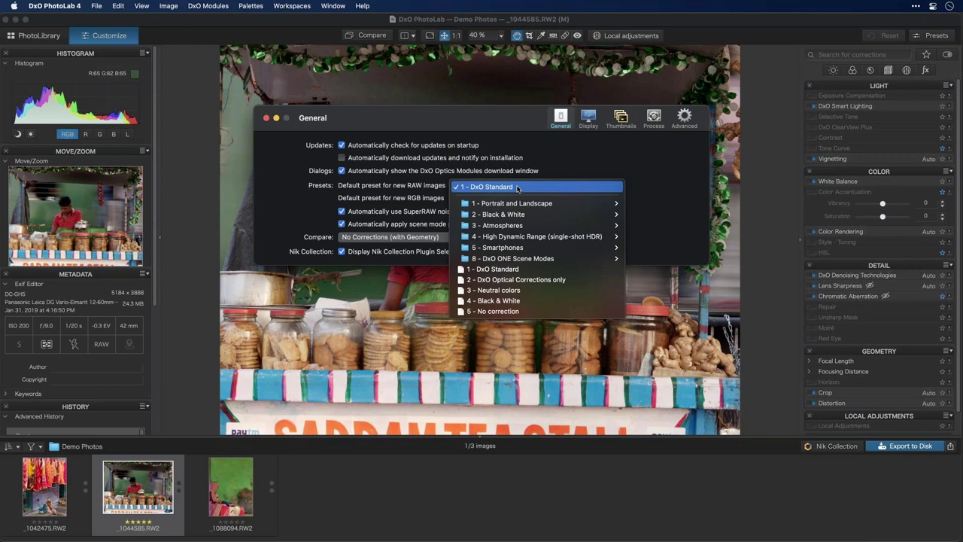
pyautogui.click(517, 187)
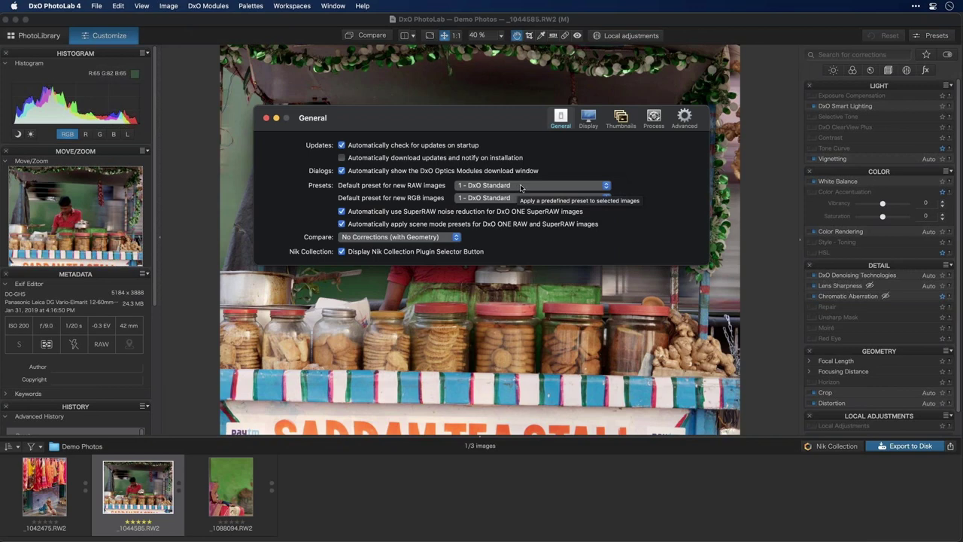
# Set the default preset for new RAW images to 5 - No correction and close the preferences
pyautogui.moveTo(519, 109); pyautogui.dragTo(528, 361)
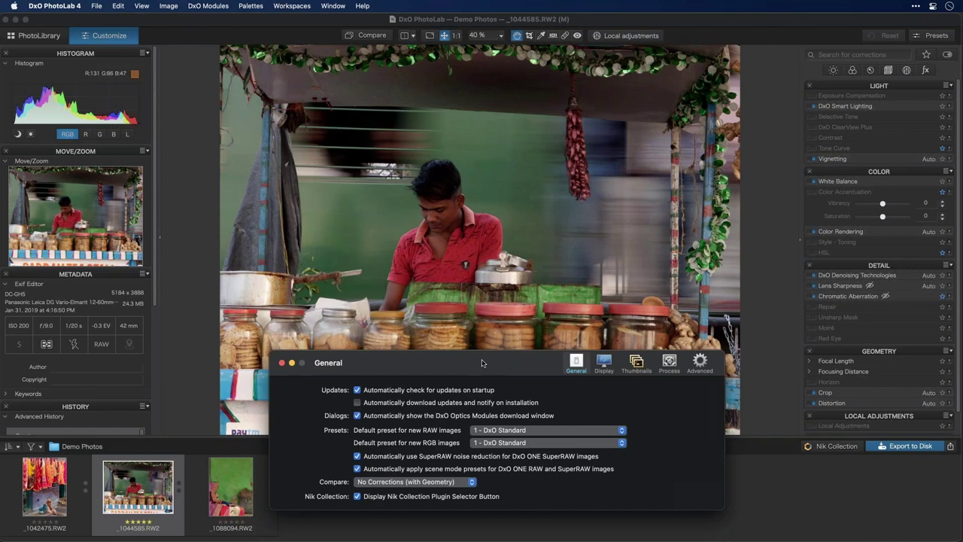
pyautogui.moveTo(483, 363); pyautogui.dragTo(474, 133)
pyautogui.click(501, 203)
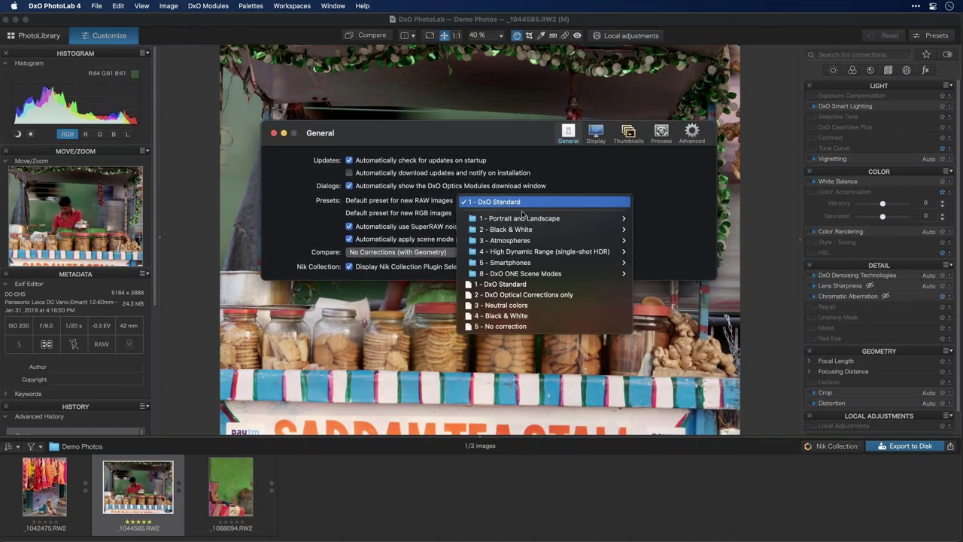
pyautogui.click(511, 327)
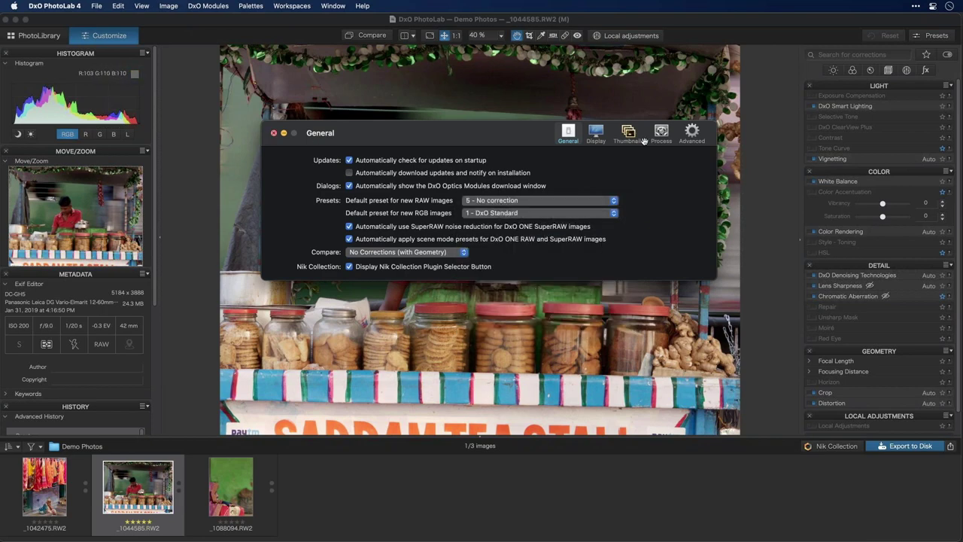
pyautogui.click(272, 132)
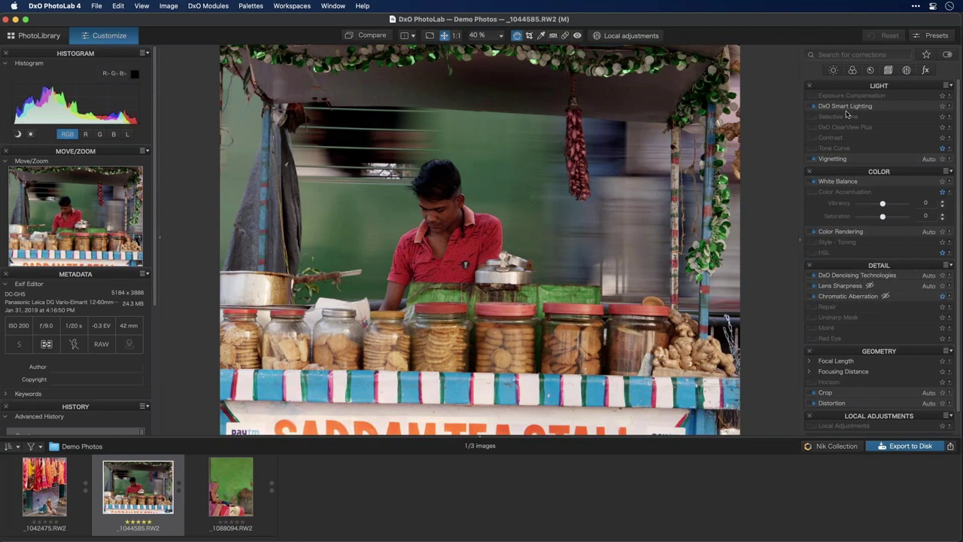
# Turn off DxO Smart Lighting and reset the photo to its default corrections
pyautogui.click(813, 106)
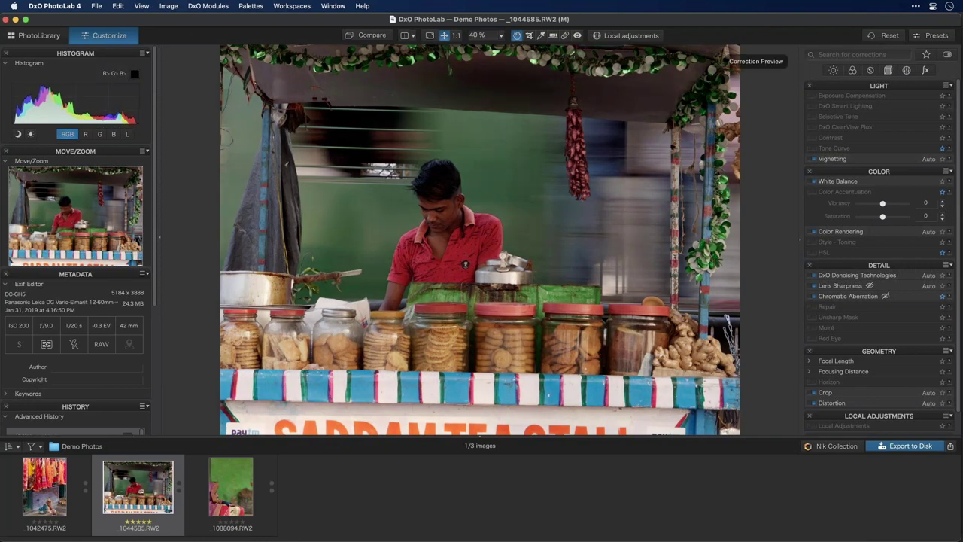
pyautogui.click(885, 36)
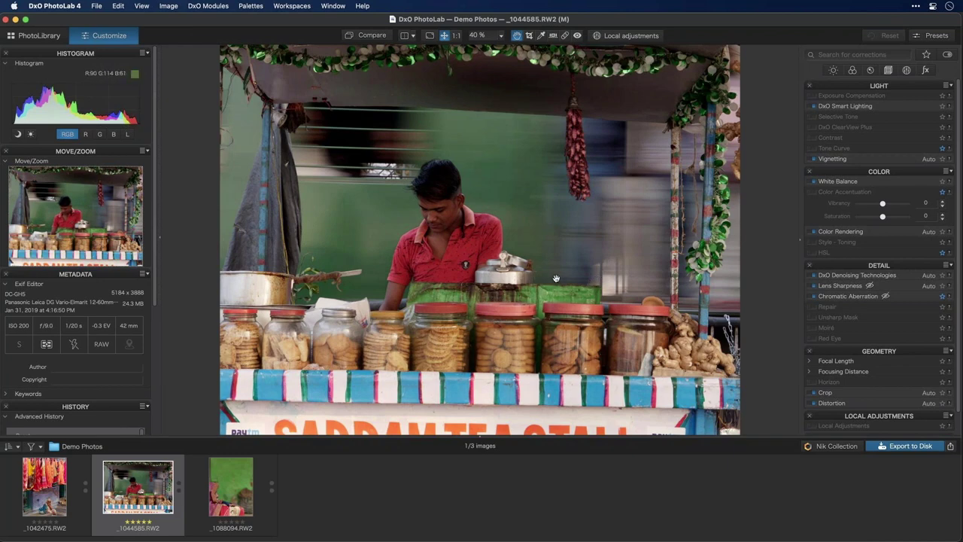
# Set the default preset for new RAW images to 1 - DxO Standard and close the preferences
pyautogui.press('super+comma')
pyautogui.click(498, 200)
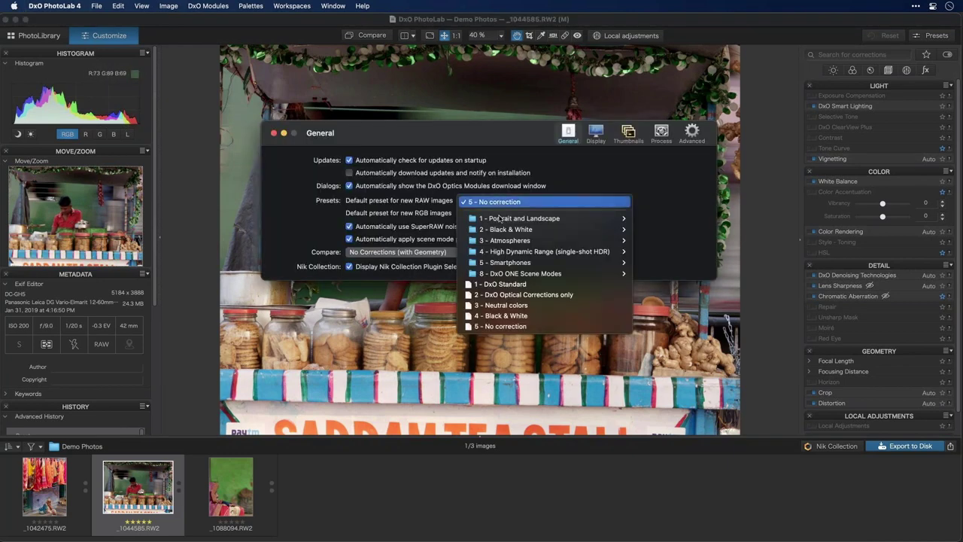
pyautogui.click(504, 285)
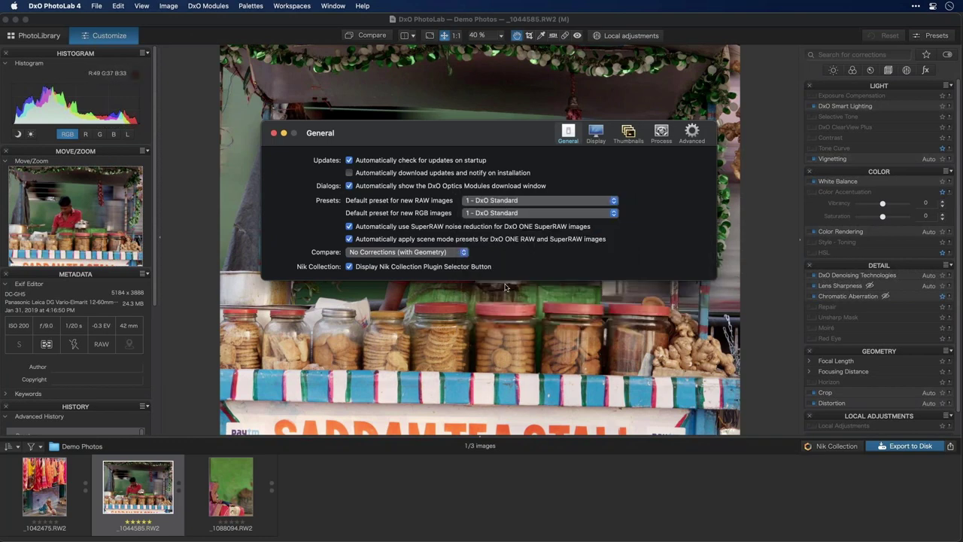
pyautogui.click(274, 133)
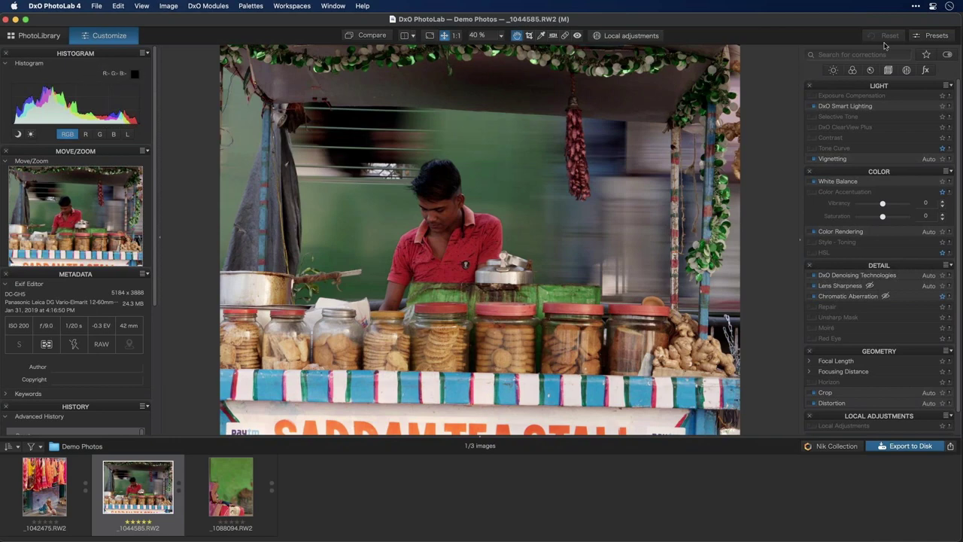
# Switch DxO Smart Lighting off and back on to compare its effect on the photo
pyautogui.click(813, 106)
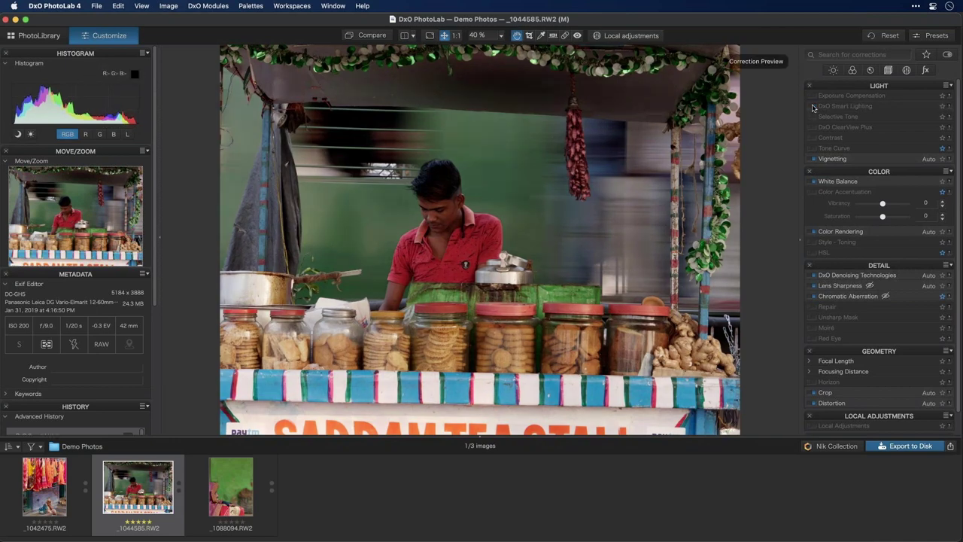
pyautogui.click(813, 106)
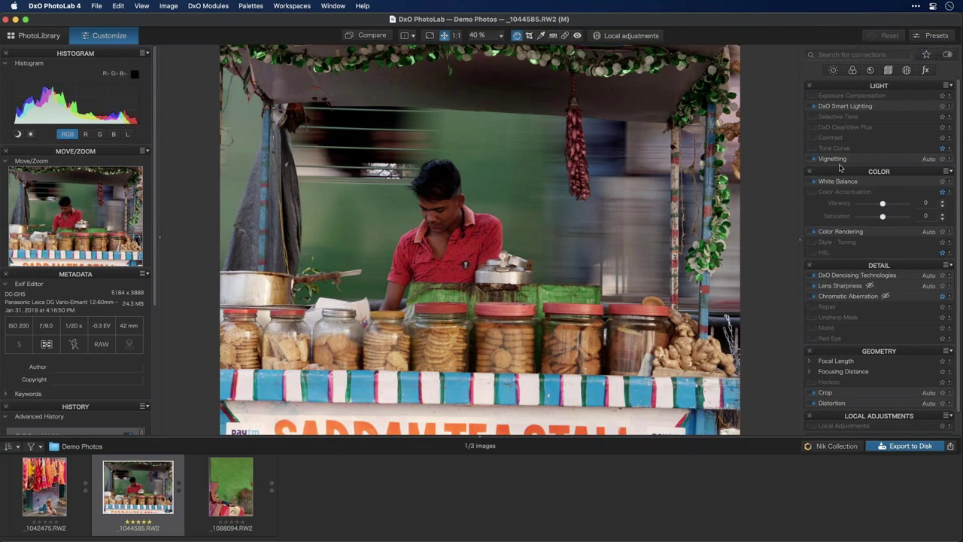
# Show only the active corrections, restore the full list, and look through its palettes
pyautogui.click(947, 54)
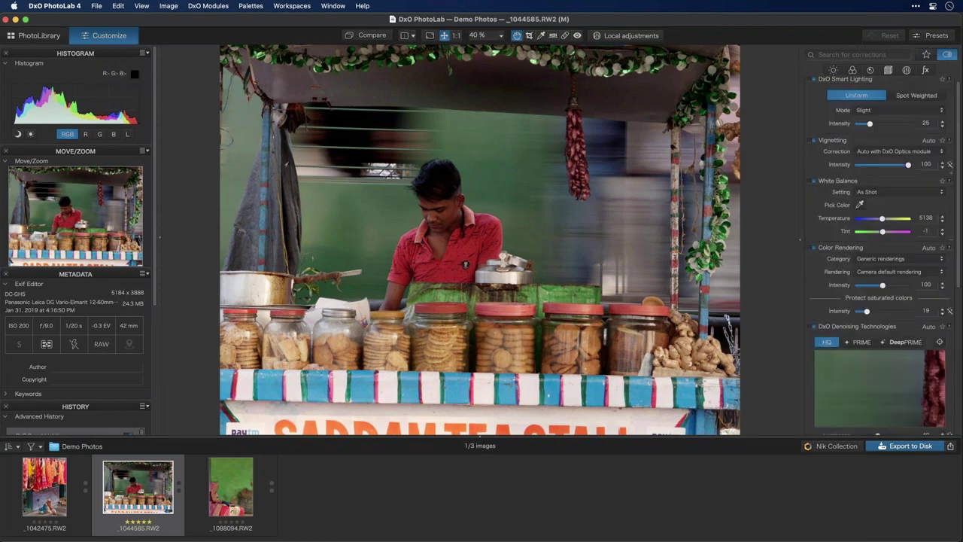
pyautogui.click(948, 55)
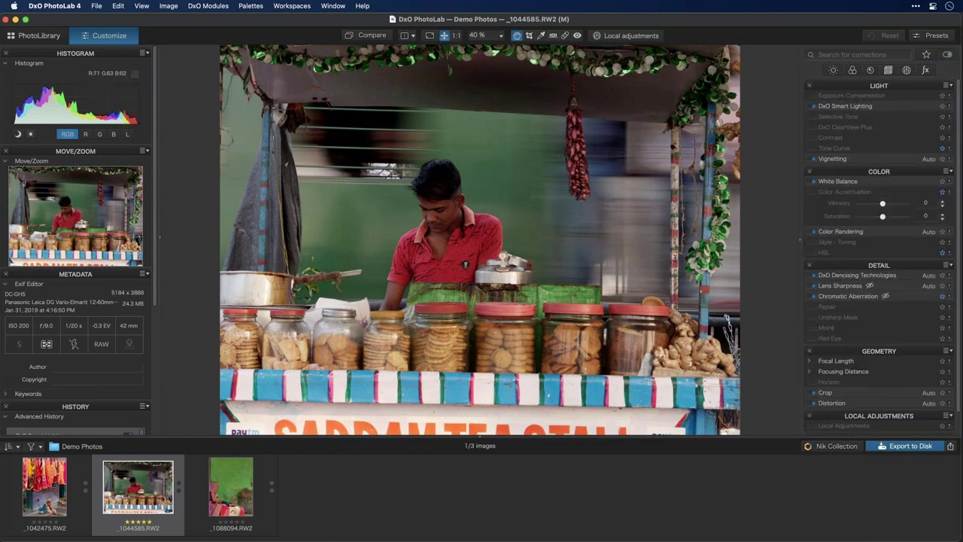
pyautogui.scroll(-1, 836, 291)
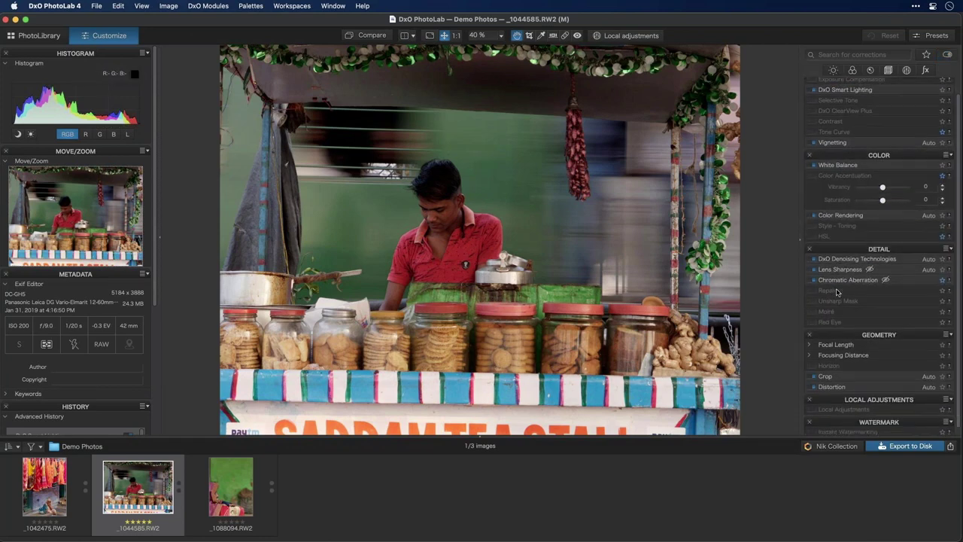
pyautogui.scroll(-1, 858, 225)
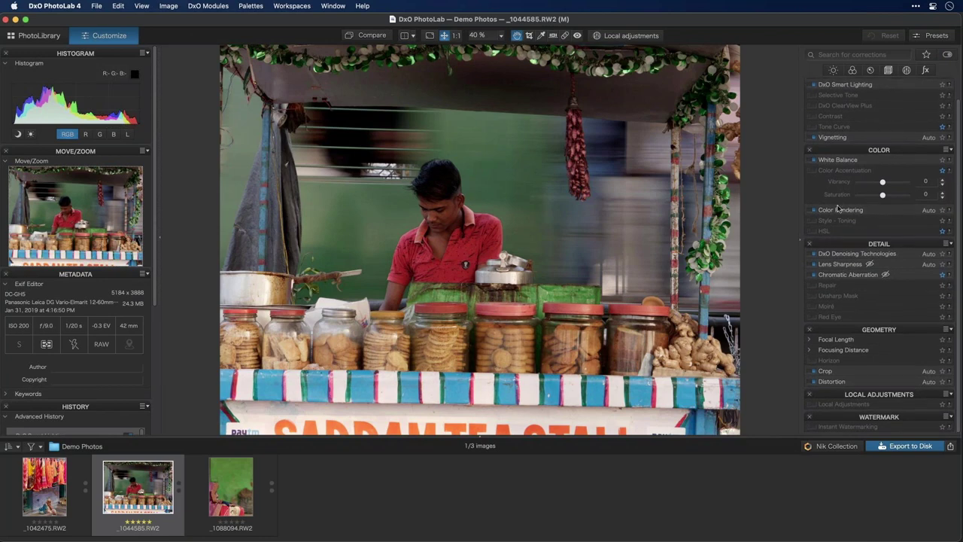
pyautogui.scroll(3, 839, 208)
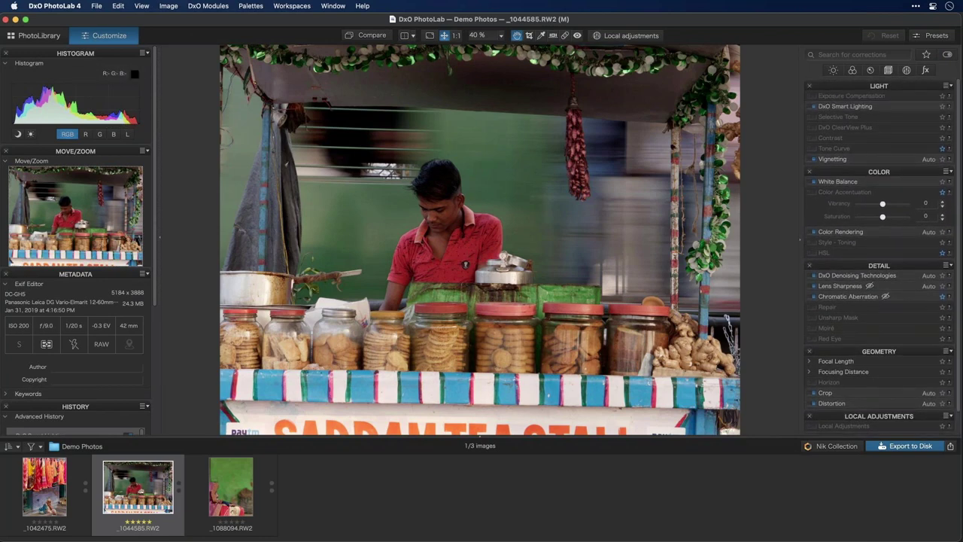
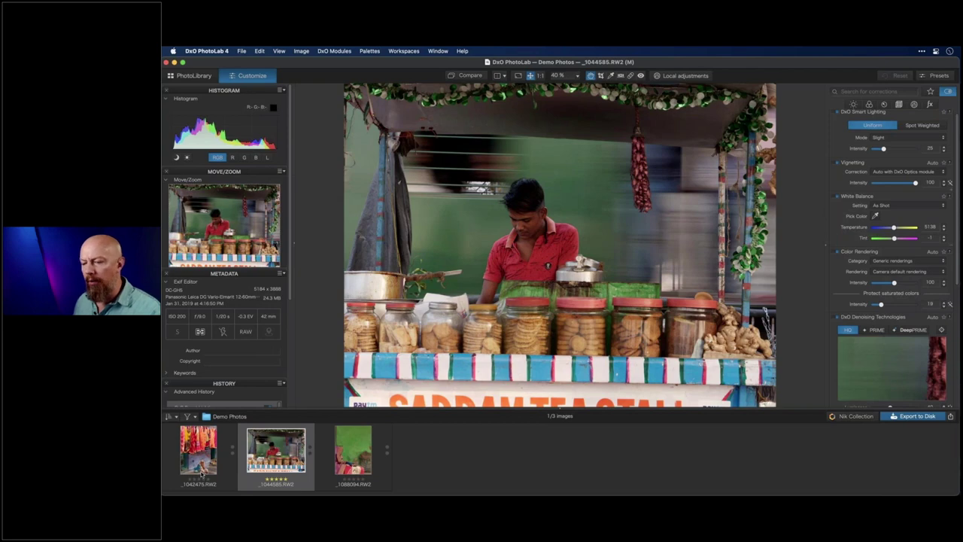
# Examine the filtering options for the images in the Demo Photos folder, including file type, processing status and star rating
pyautogui.click(194, 416)
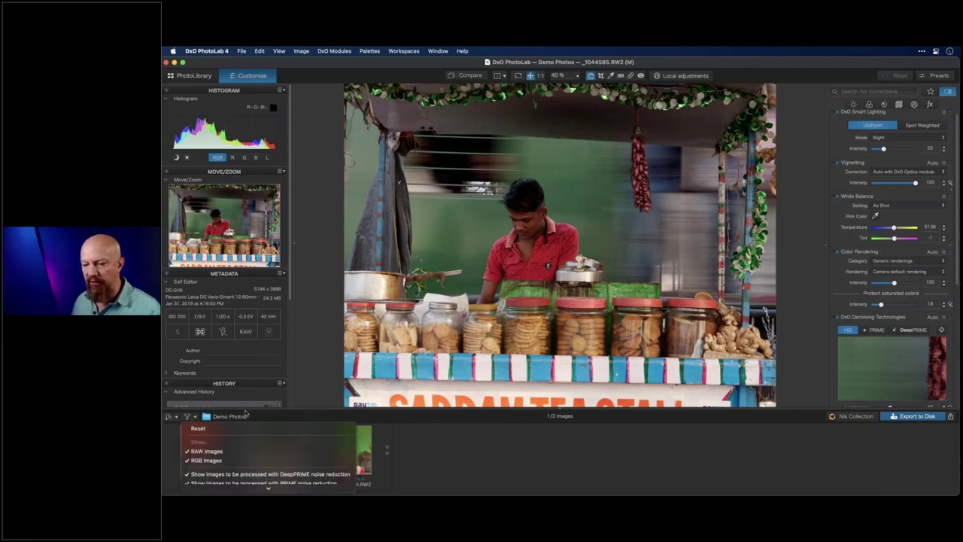
pyautogui.click(368, 449)
pyautogui.click(195, 416)
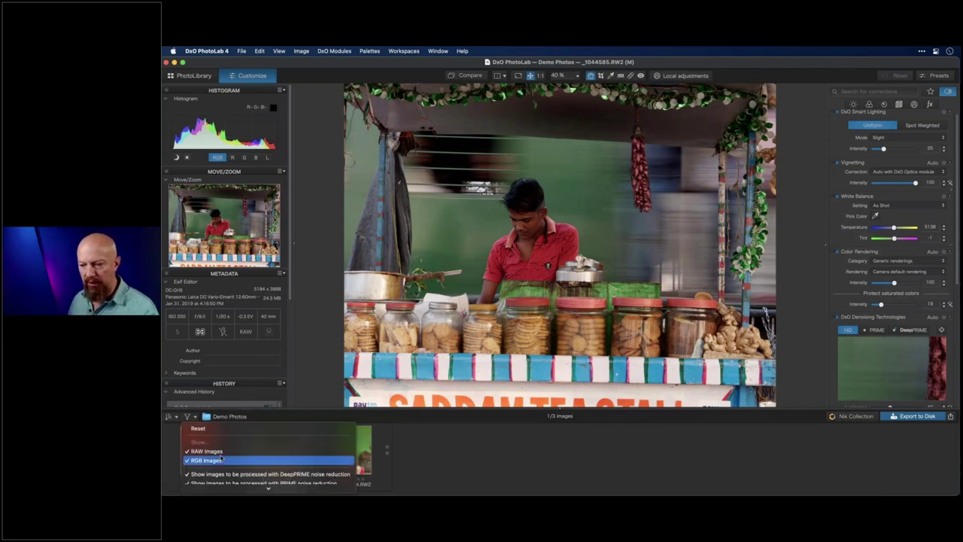
pyautogui.scroll(-5, 222, 458)
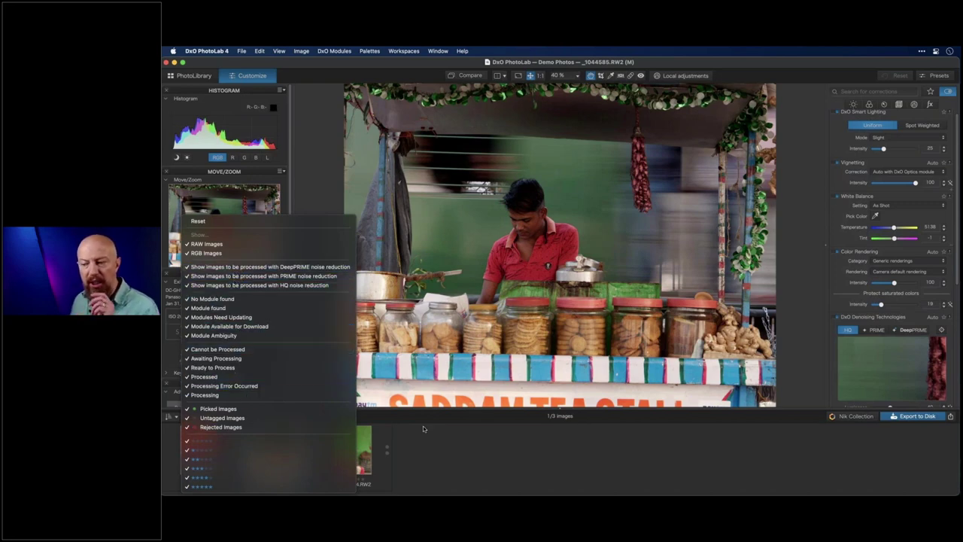
pyautogui.click(401, 195)
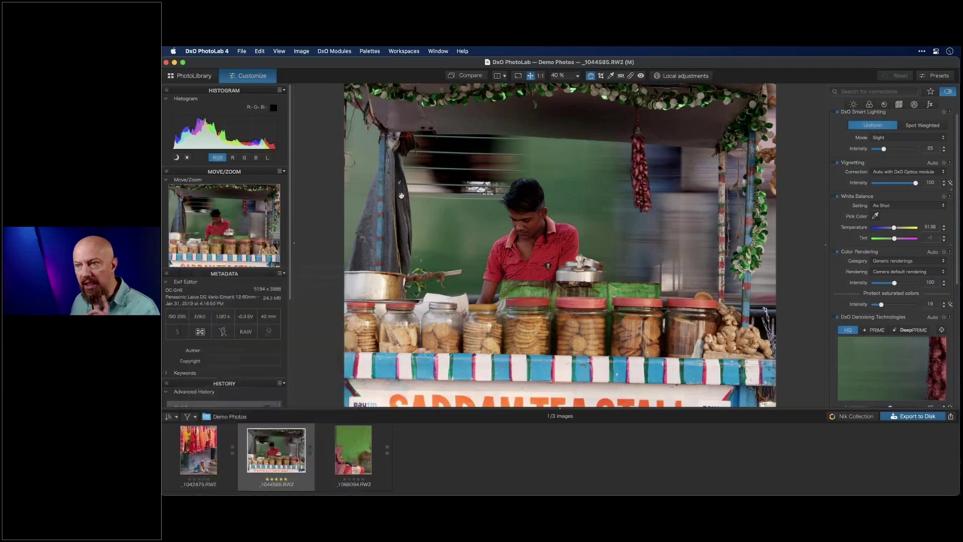
# Inspect the PhotoLibrary's search field, and recheck the image filtering options back in the Customize view
pyautogui.click(197, 77)
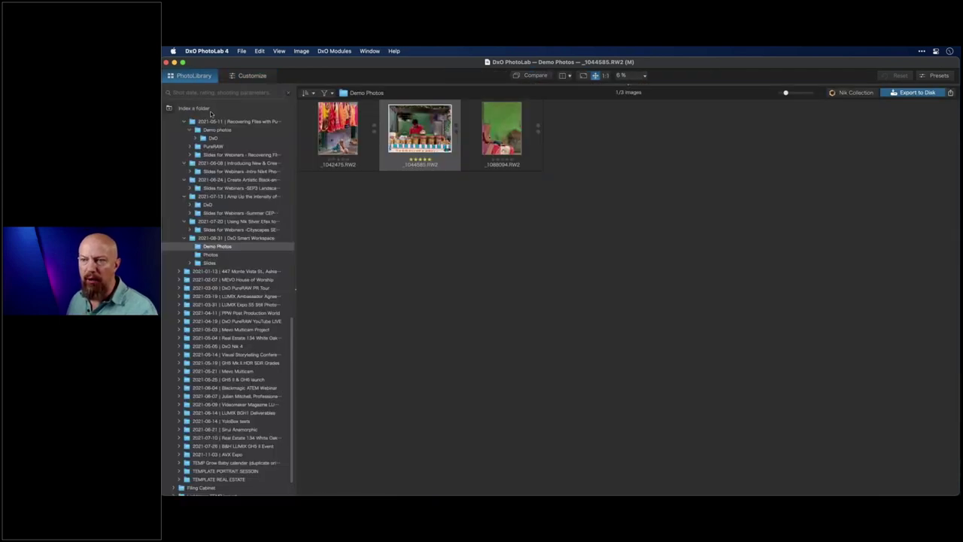
pyautogui.click(210, 92)
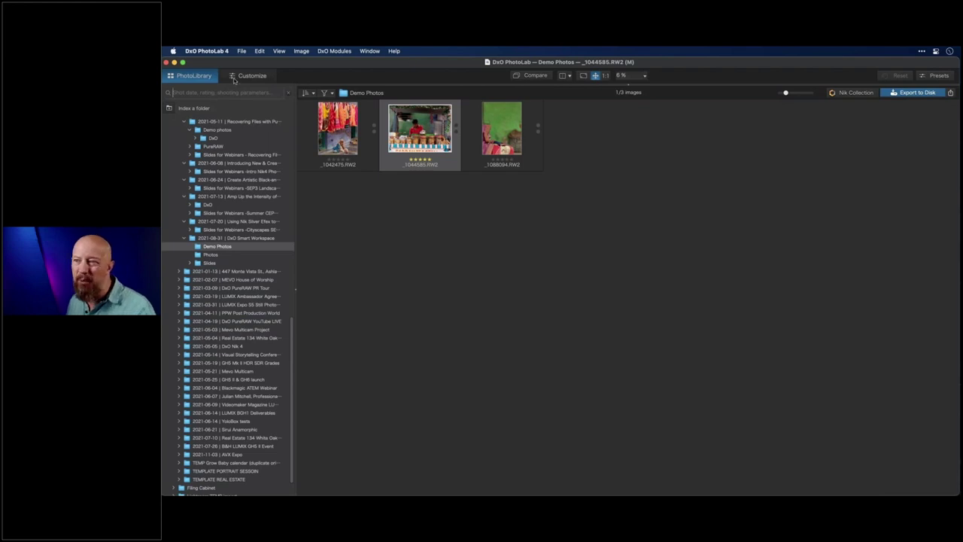
pyautogui.click(282, 154)
pyautogui.click(252, 75)
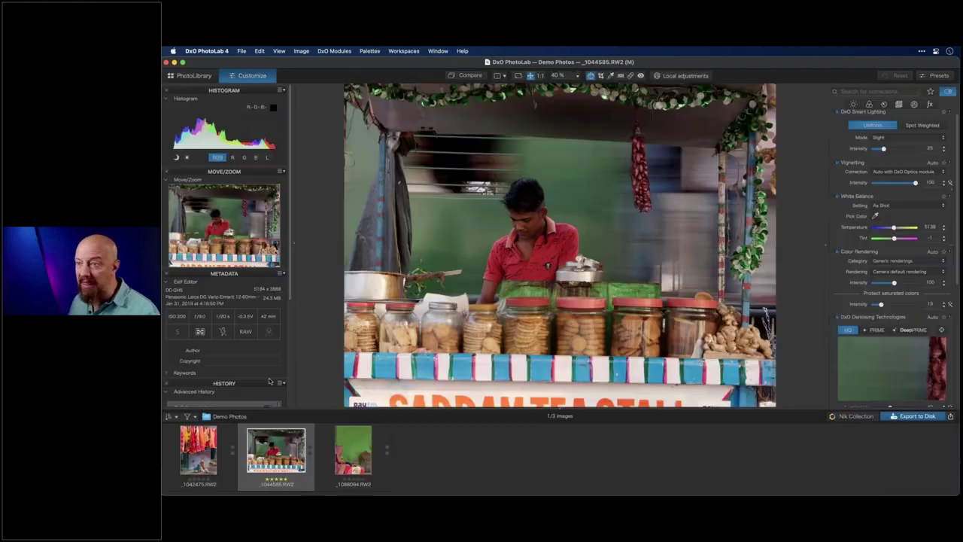
pyautogui.click(188, 417)
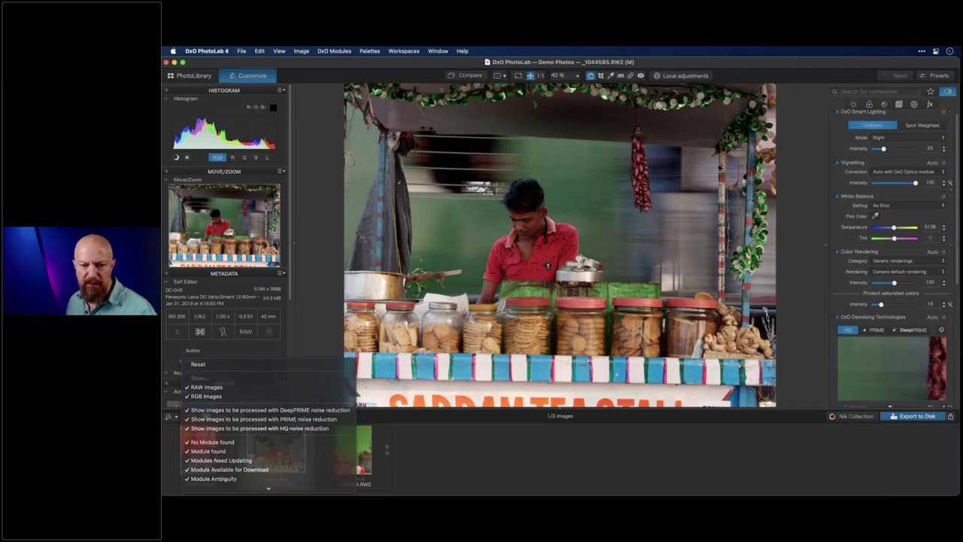
pyautogui.press('Escape')
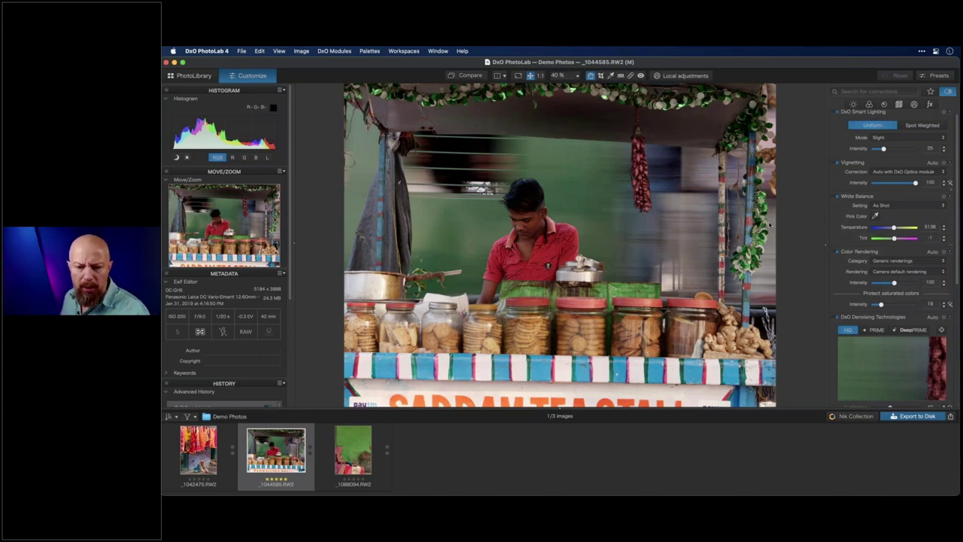
# Clear the active-only and category filters on the corrections and reload the DxO Advanced workspace
pyautogui.click(930, 105)
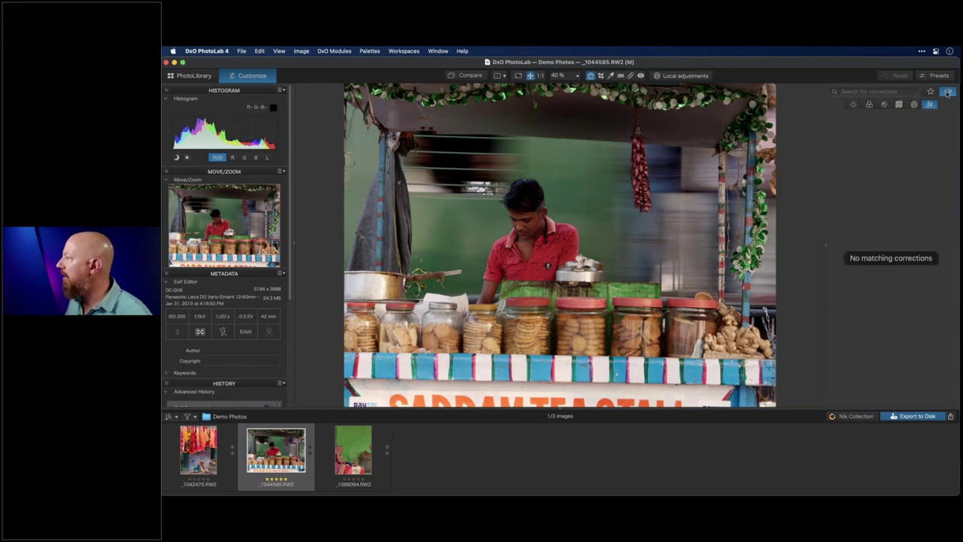
pyautogui.click(947, 91)
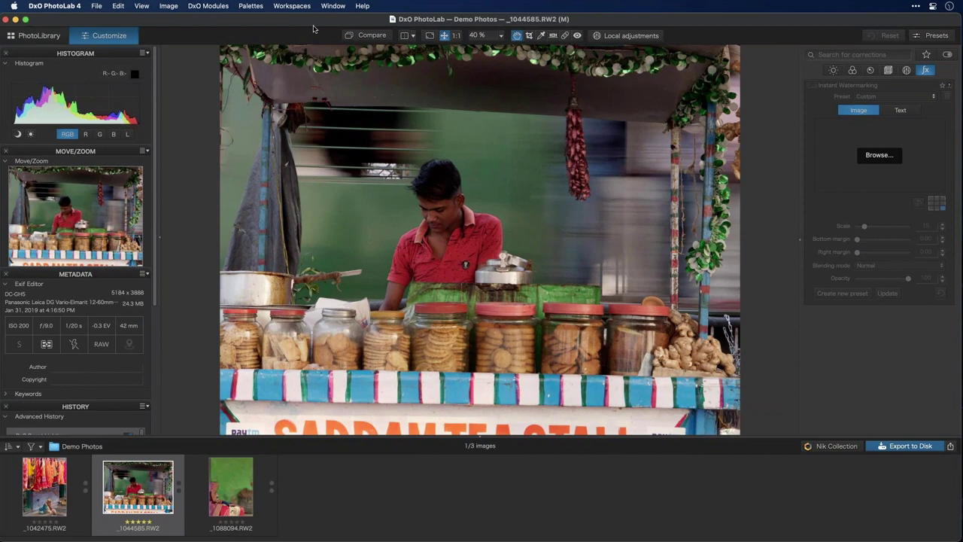
pyautogui.click(924, 71)
pyautogui.click(292, 5)
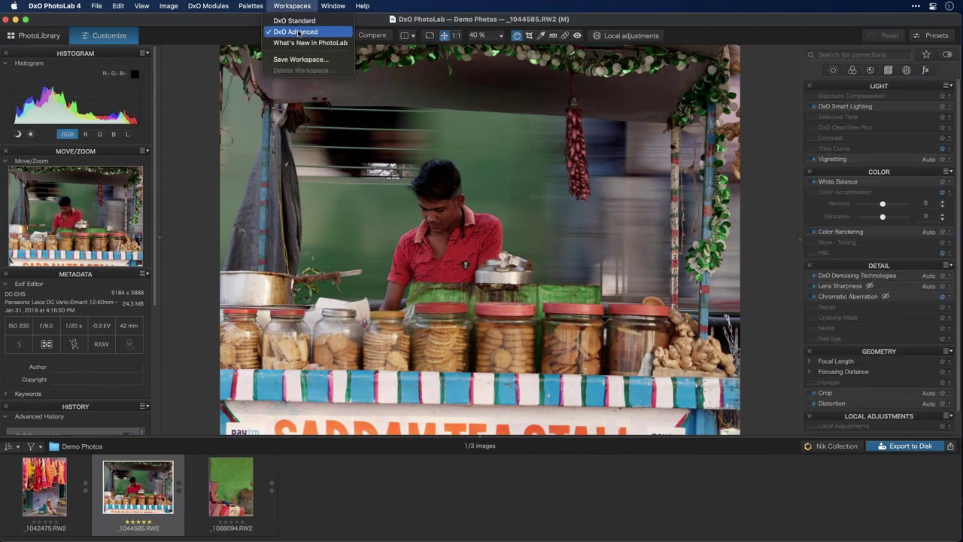
pyautogui.click(298, 32)
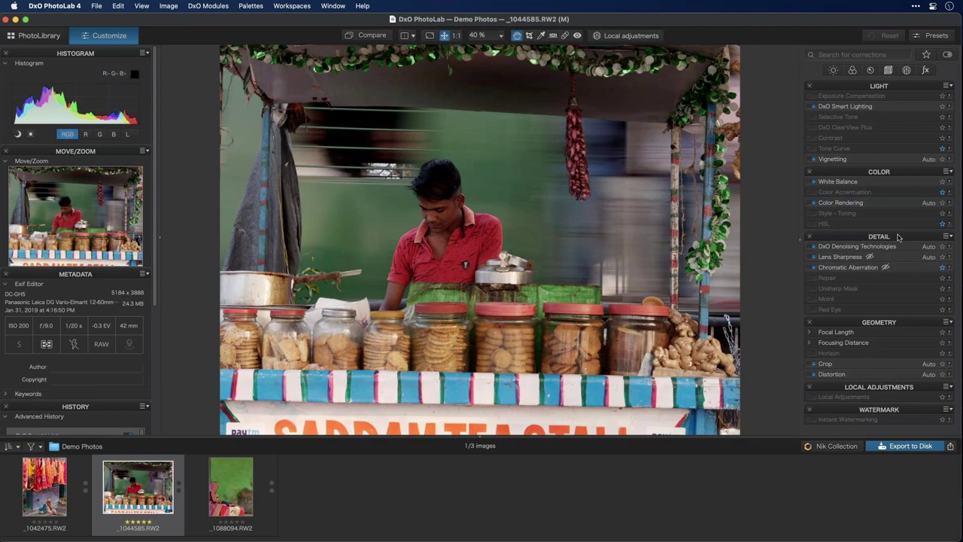
# Browse the Color, Detail, Geometry and Light correction categories and return to the full list of palettes
pyautogui.click(852, 70)
pyautogui.click(870, 70)
pyautogui.click(888, 70)
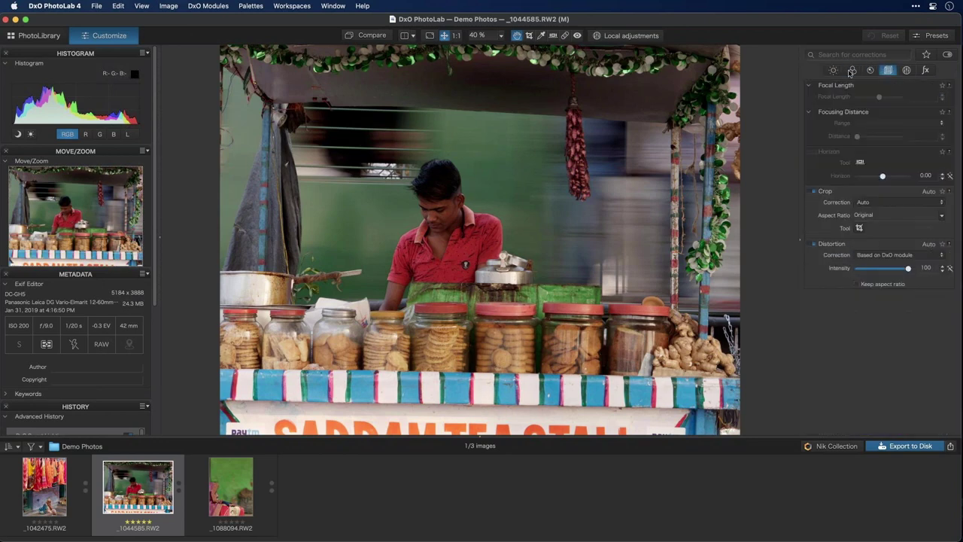
pyautogui.click(832, 71)
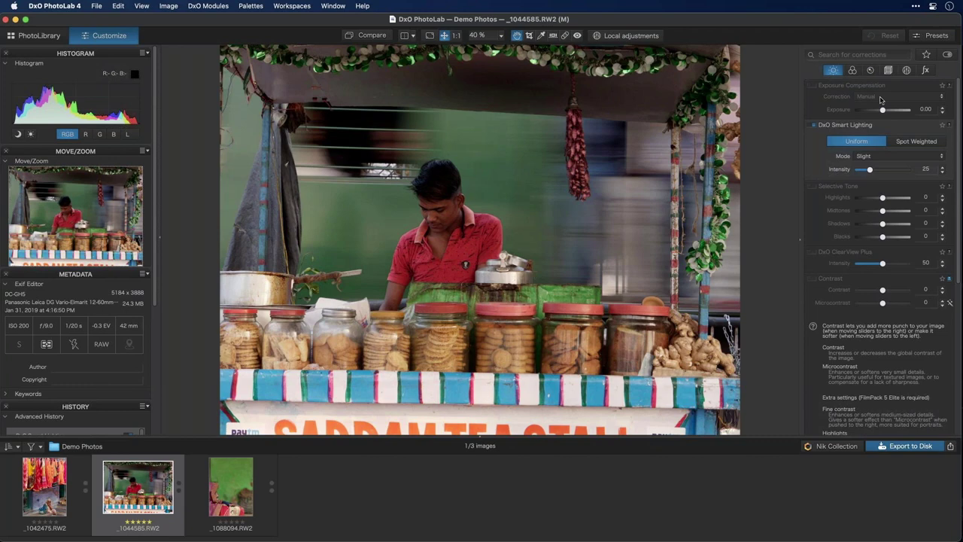
pyautogui.click(832, 71)
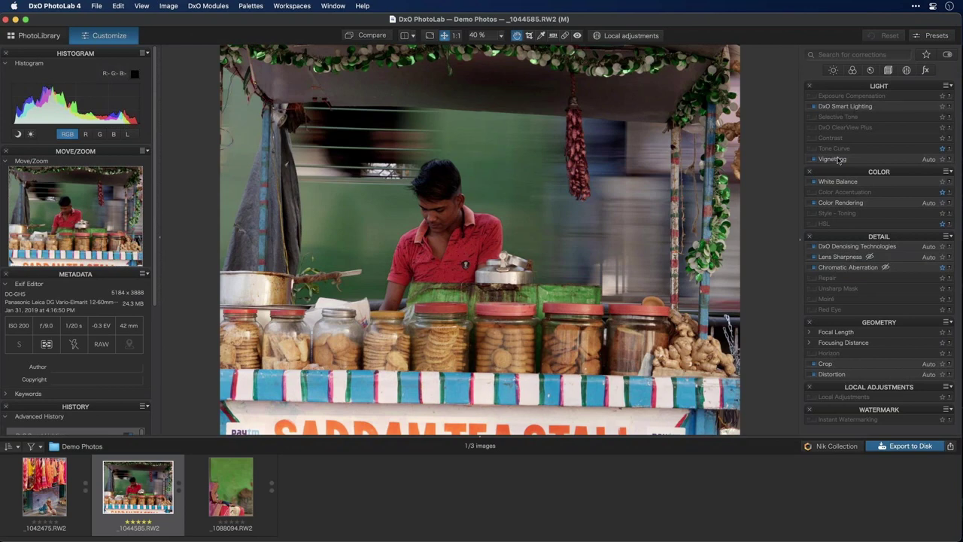
# Reorder Vignetting above Contrast and White Balance below HSL within their palettes, and close the Detail palette
pyautogui.moveTo(837, 151); pyautogui.dragTo(837, 138)
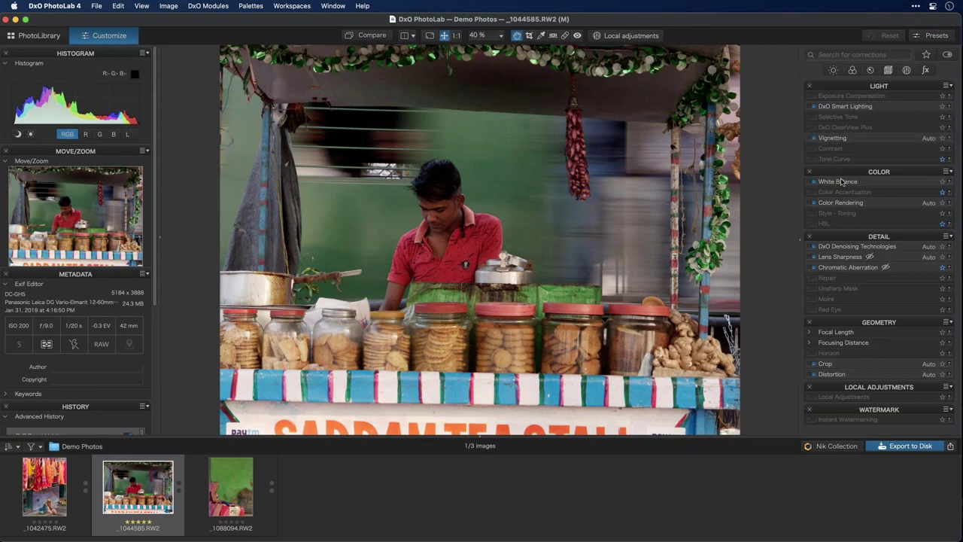
pyautogui.moveTo(842, 181); pyautogui.dragTo(843, 222)
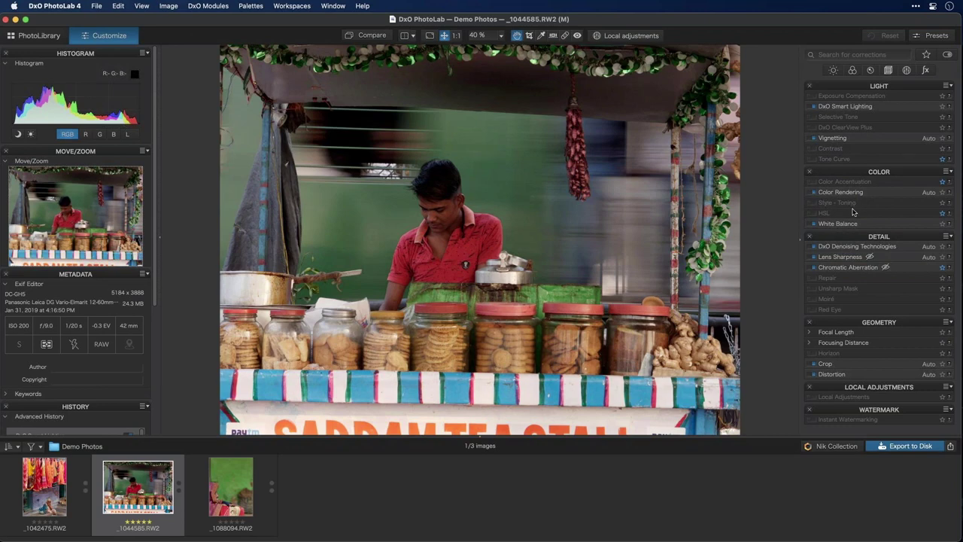
pyautogui.click(809, 237)
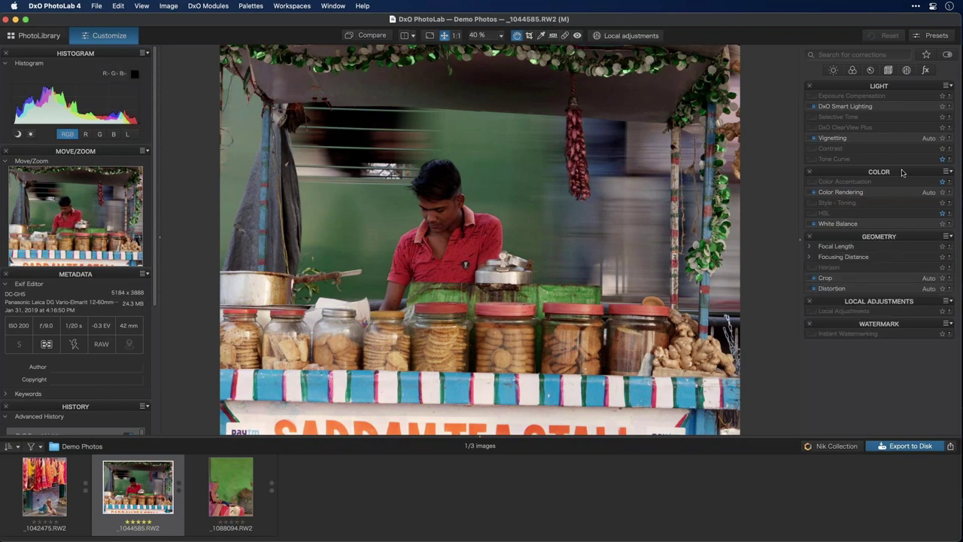
# Float the Color palette, dock it beneath the Histogram, pull it out over the photo again, and close it
pyautogui.moveTo(901, 173); pyautogui.dragTo(617, 140)
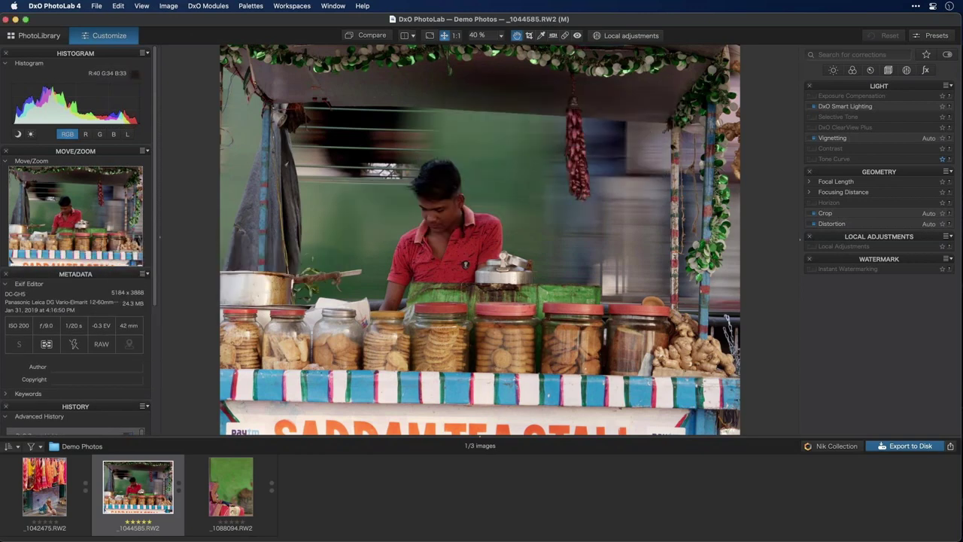
pyautogui.moveTo(491, 88); pyautogui.dragTo(53, 156)
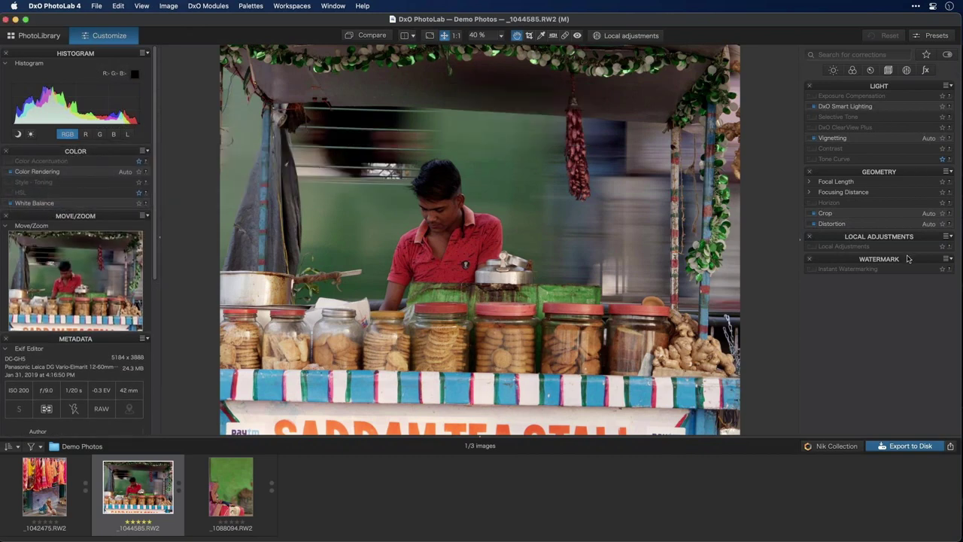
pyautogui.moveTo(12, 150); pyautogui.dragTo(440, 132)
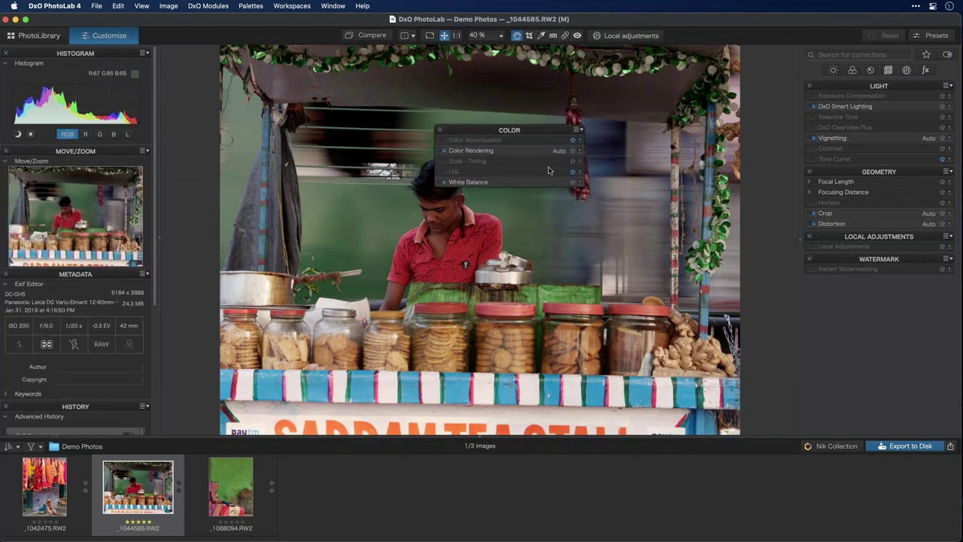
pyautogui.click(439, 131)
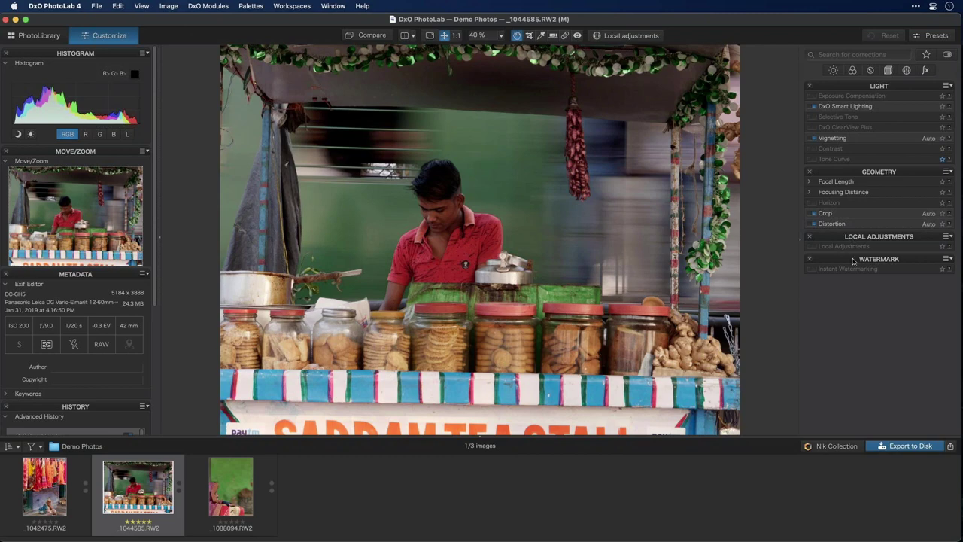
# Restore the original palette layout by reloading the DxO Advanced workspace
pyautogui.click(295, 7)
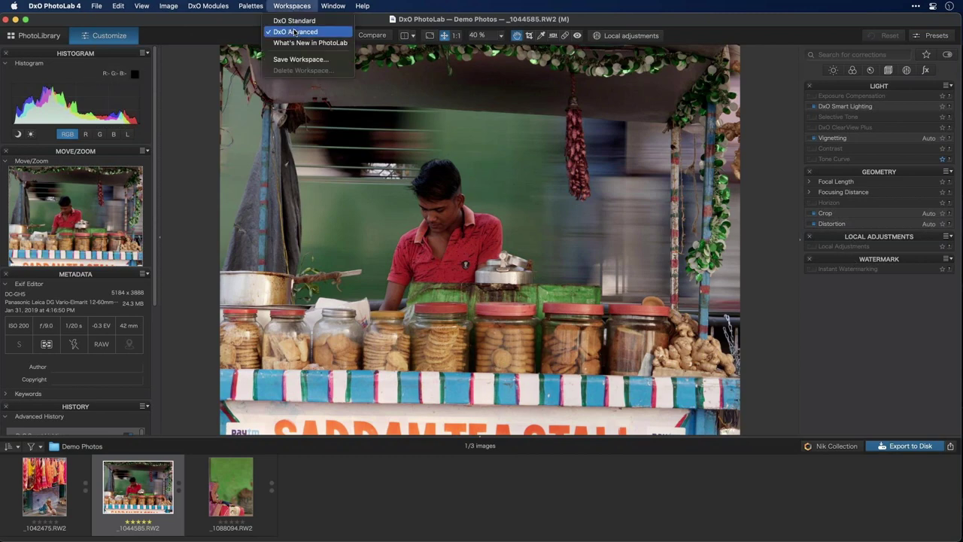
pyautogui.click(468, 72)
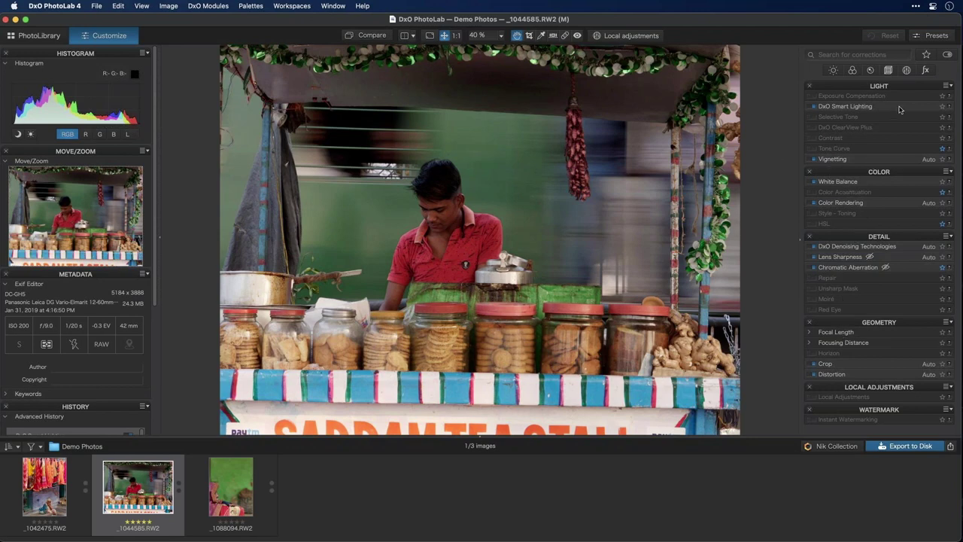
# Add the Chromatic Aberration correction to the Light palette and remove it again
pyautogui.click(952, 87)
pyautogui.click(945, 88)
pyautogui.click(946, 86)
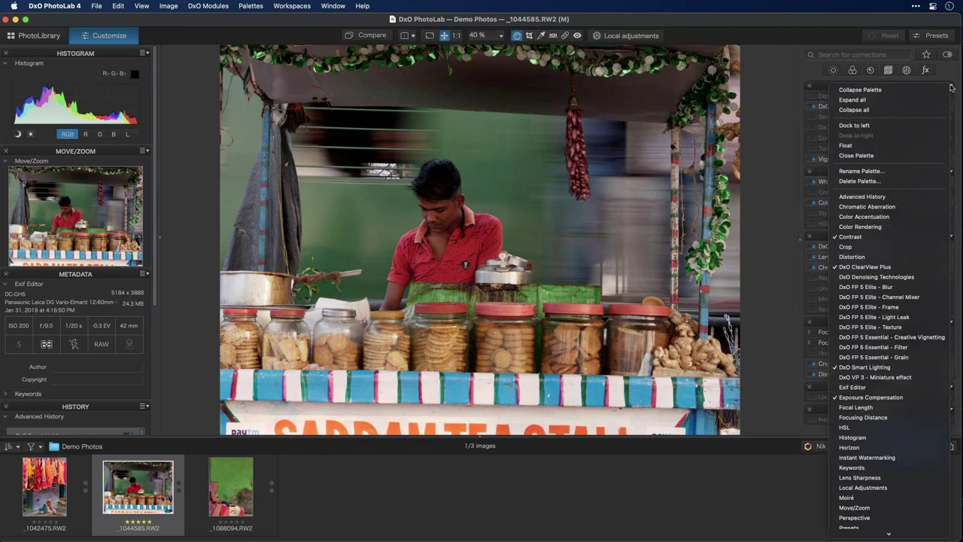
pyautogui.click(878, 207)
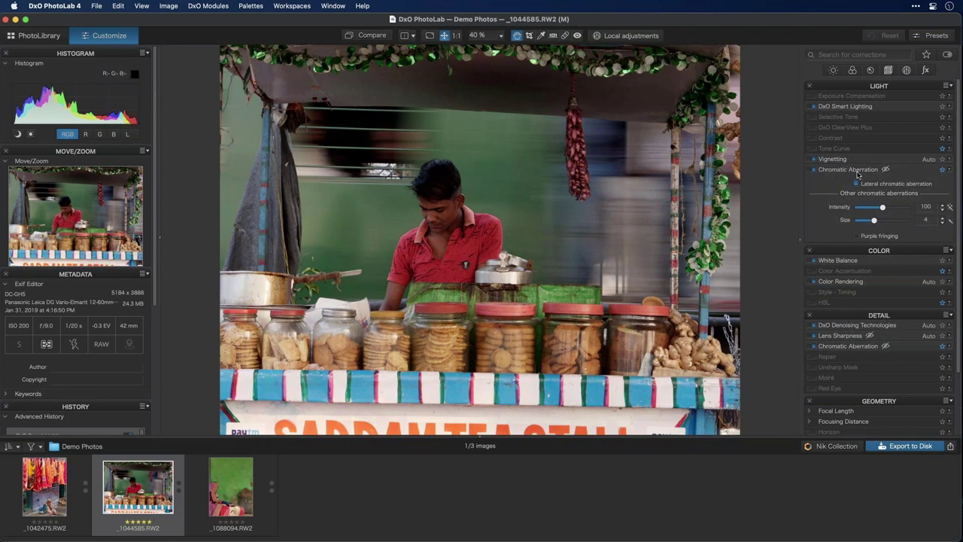
pyautogui.click(947, 86)
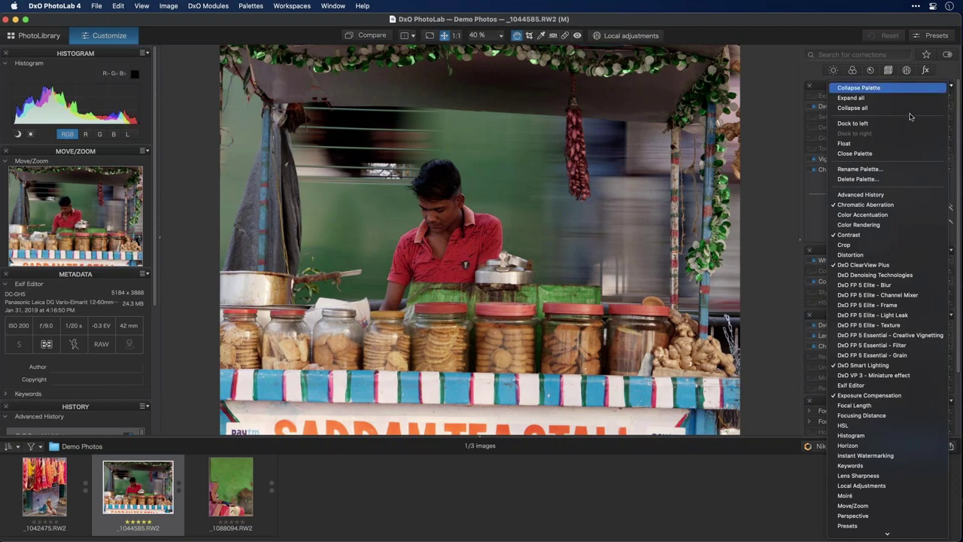
pyautogui.click(875, 205)
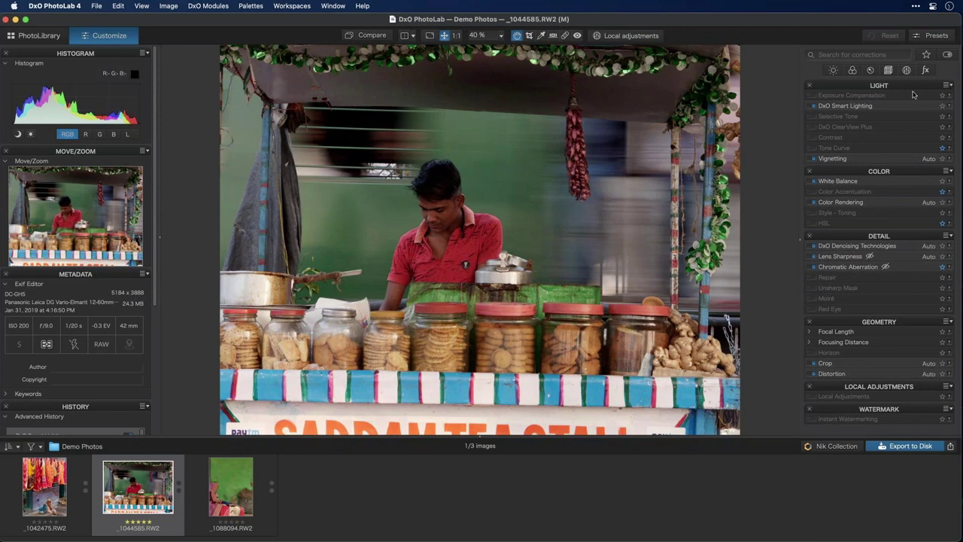
# Create a new palette named PhotoJoseph and place it over the upper part of the photo
pyautogui.click(241, 5)
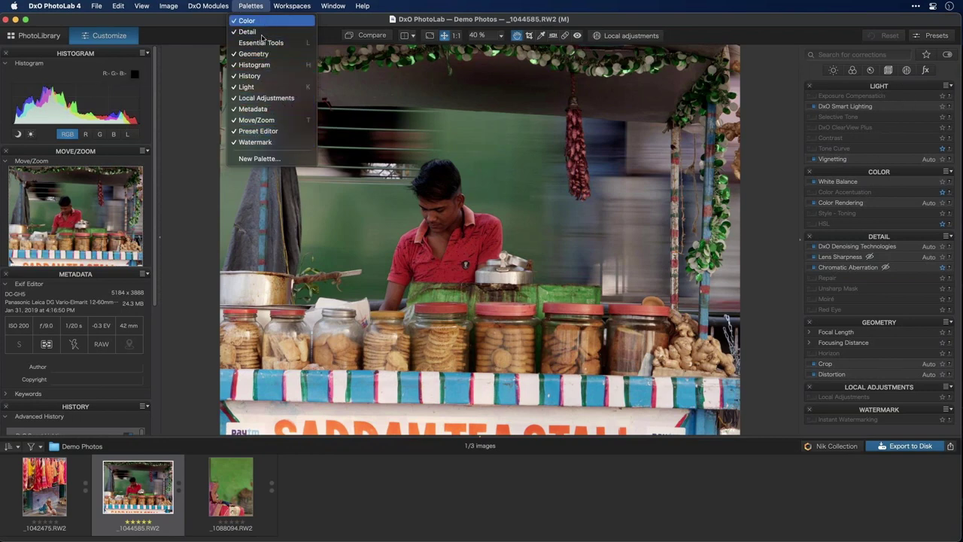
pyautogui.click(252, 159)
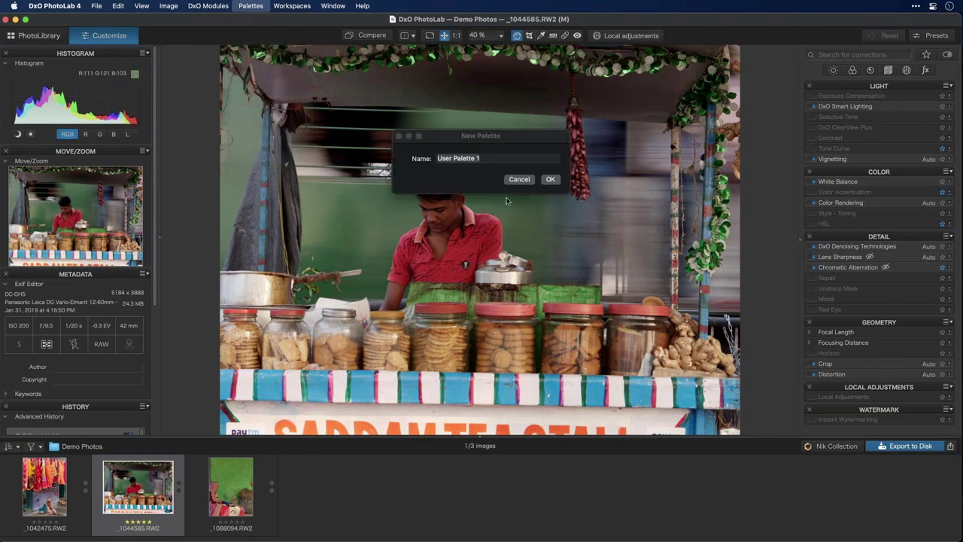
pyautogui.write('PhotoJoseph')
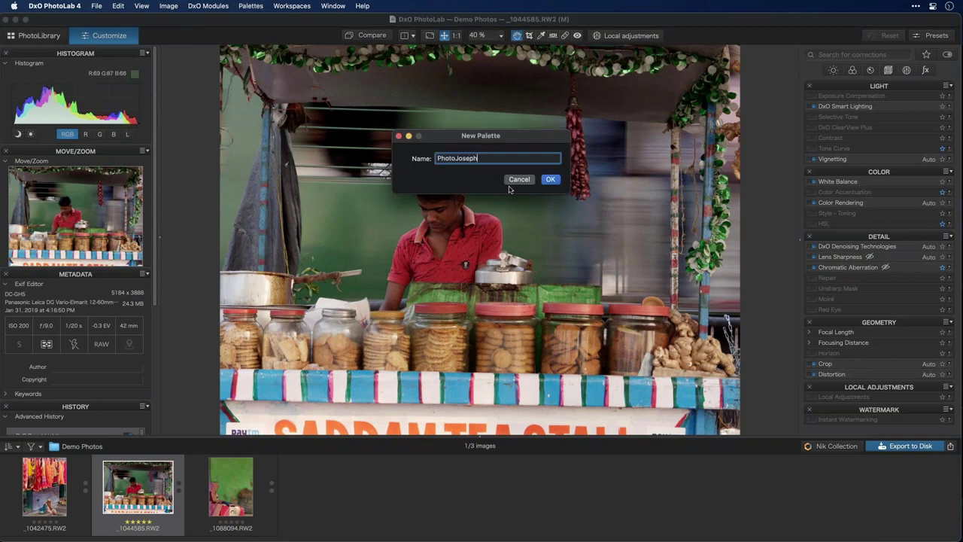
pyautogui.press('Return')
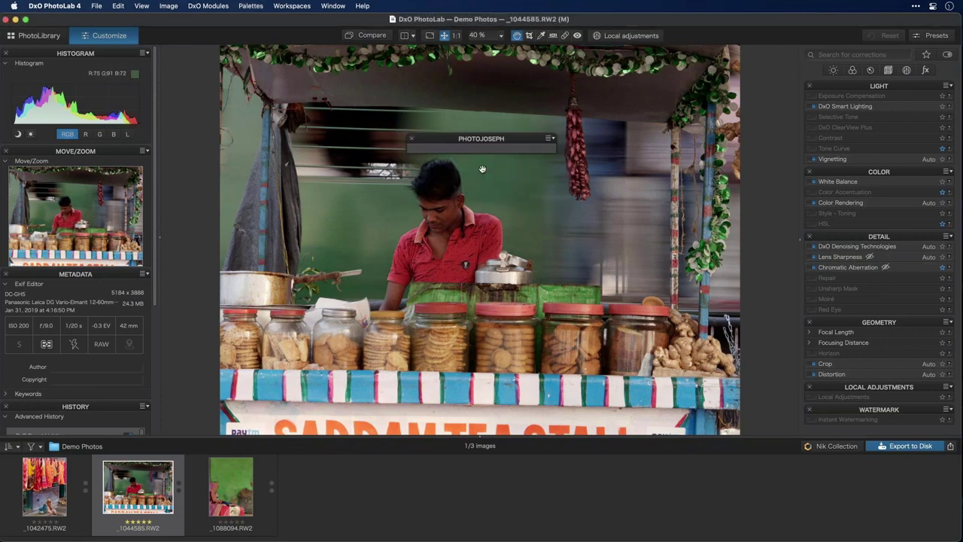
pyautogui.moveTo(491, 145)
pyautogui.mouseDown()
pyautogui.moveTo(489, 165)
pyautogui.moveTo(490, 126)
pyautogui.mouseUp()
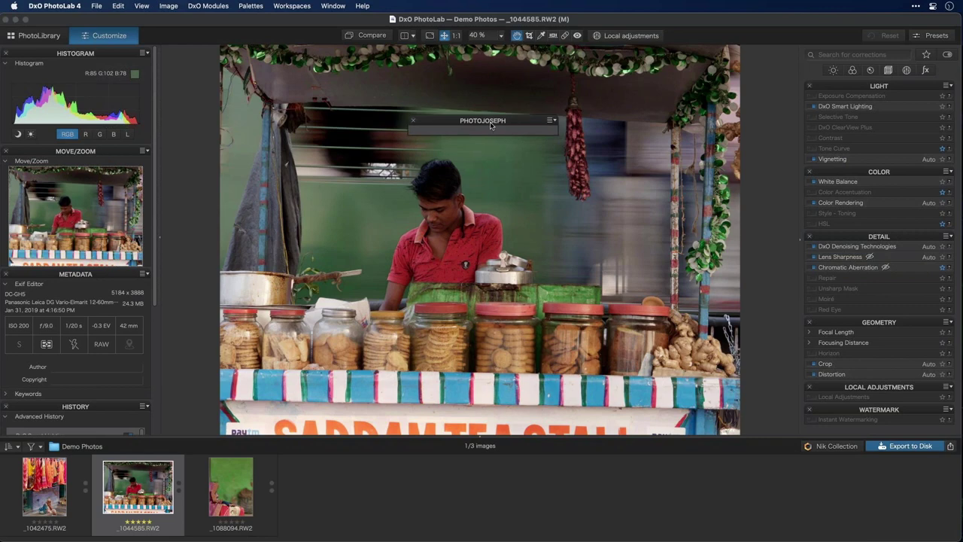
# Add DxO ClearView Plus, DxO Denoising Technologies, HSL and Tone Curve to the PhotoJoseph palette and move it higher
pyautogui.click(551, 120)
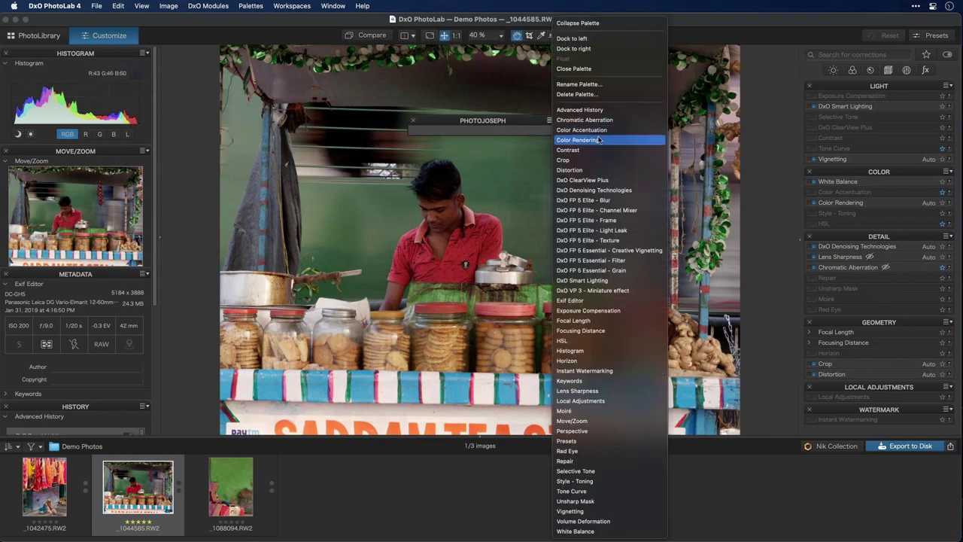
pyautogui.click(582, 180)
pyautogui.click(551, 121)
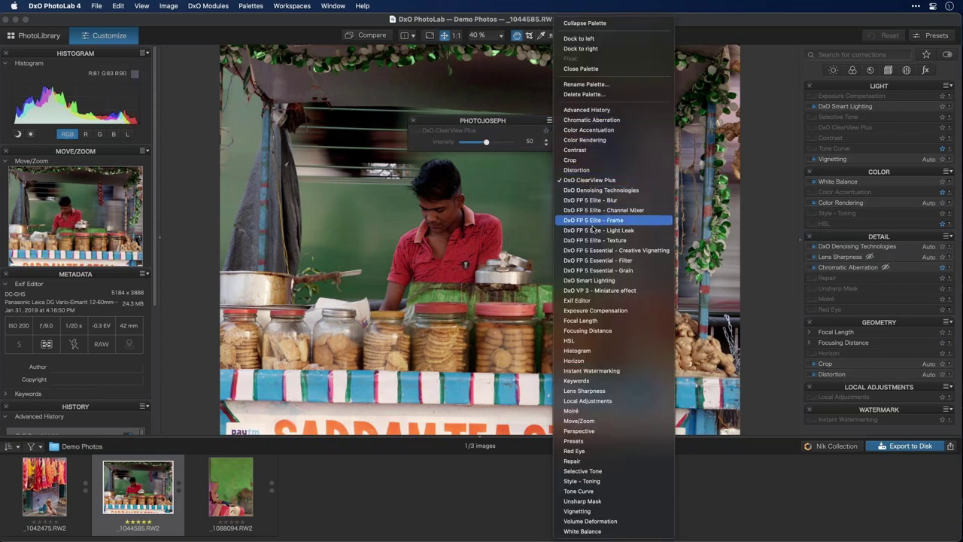
pyautogui.click(573, 188)
pyautogui.click(553, 121)
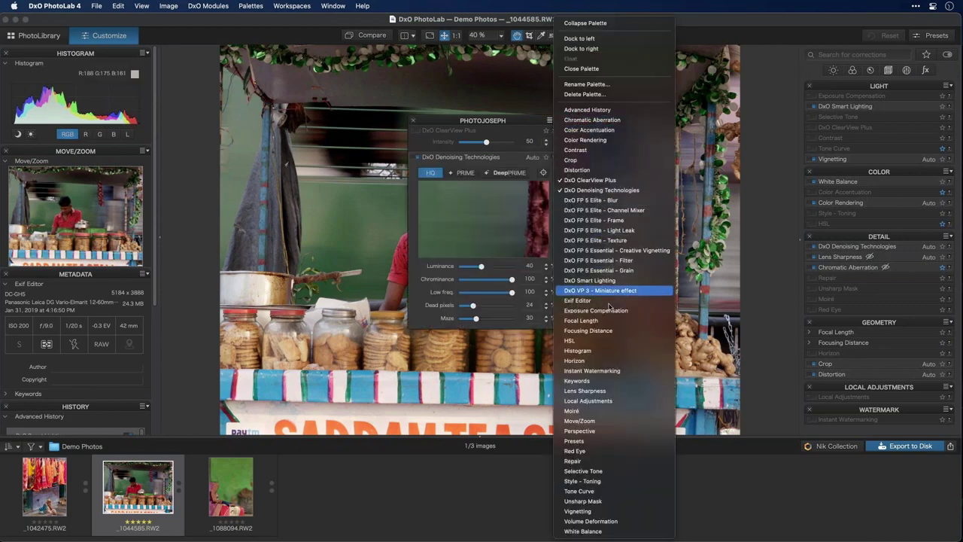
pyautogui.click(598, 340)
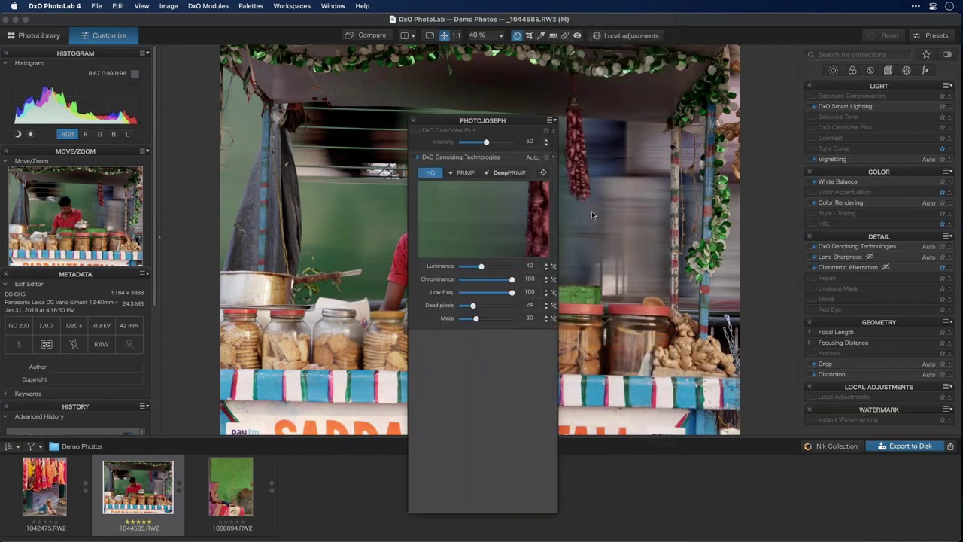
pyautogui.click(552, 121)
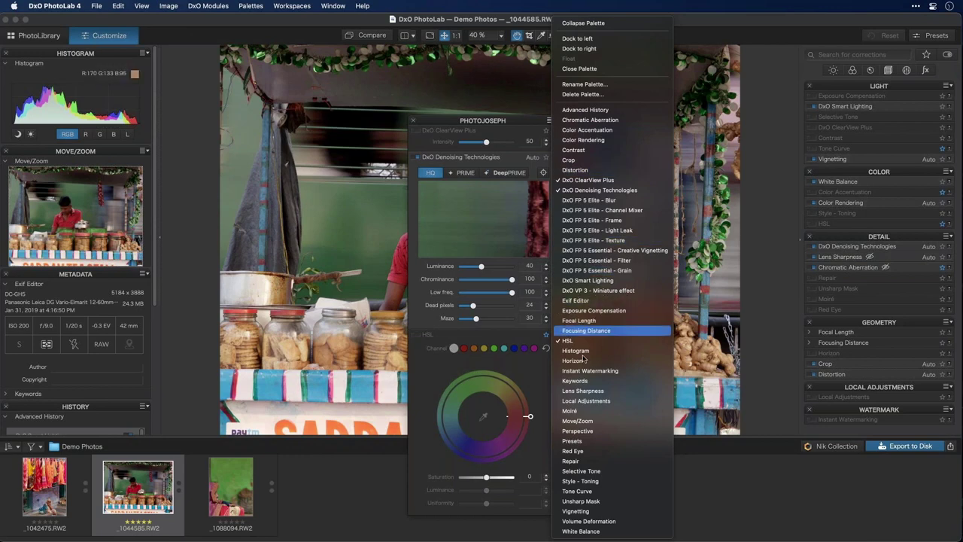
pyautogui.click(594, 490)
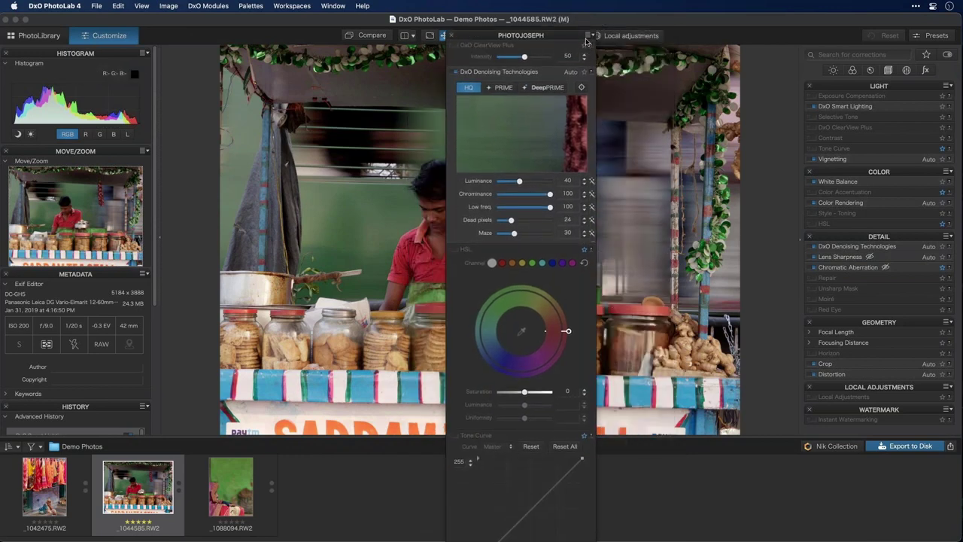
pyautogui.moveTo(566, 34); pyautogui.dragTo(567, 23)
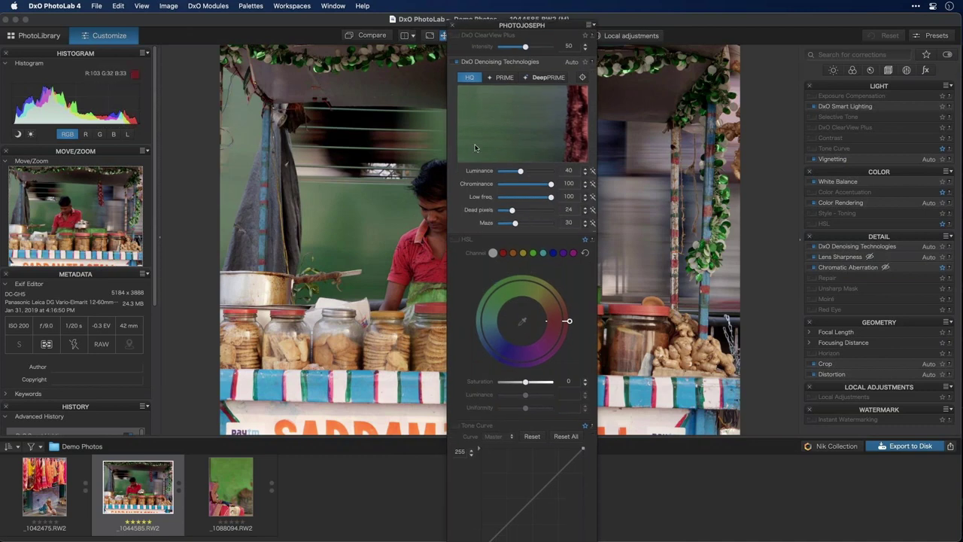
# Search the corrections for "shadow" and add Selective Tone to the PhotoJoseph palette
pyautogui.click(590, 25)
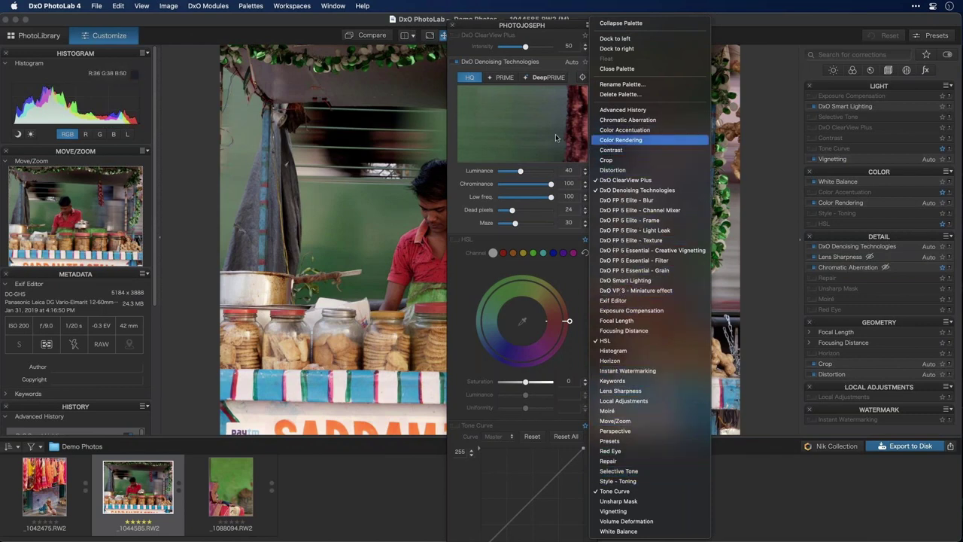
pyautogui.click(824, 54)
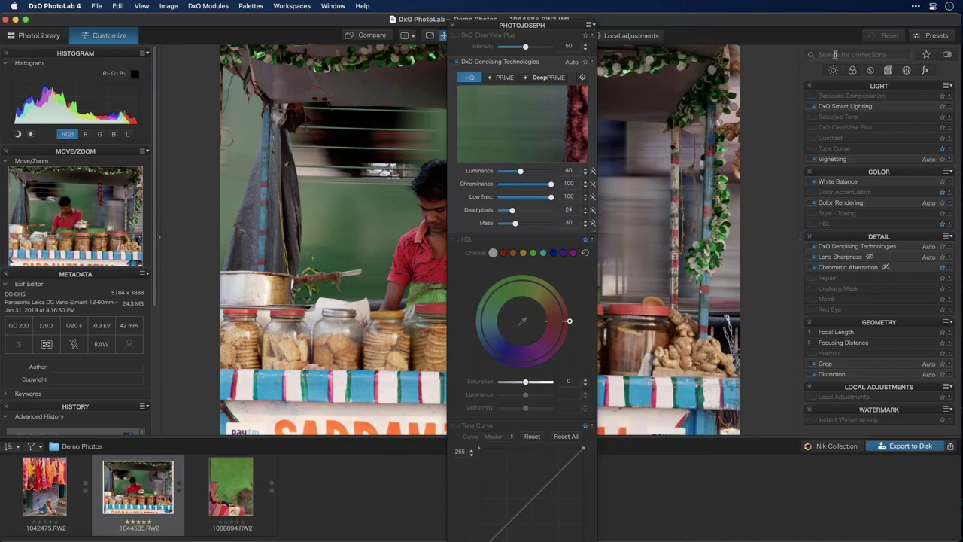
pyautogui.write('shadow')
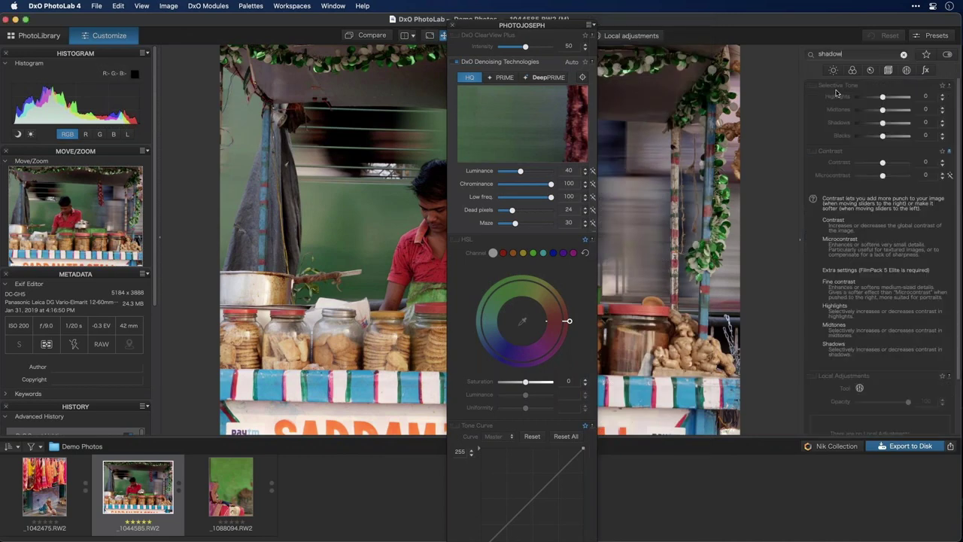
pyautogui.click(593, 27)
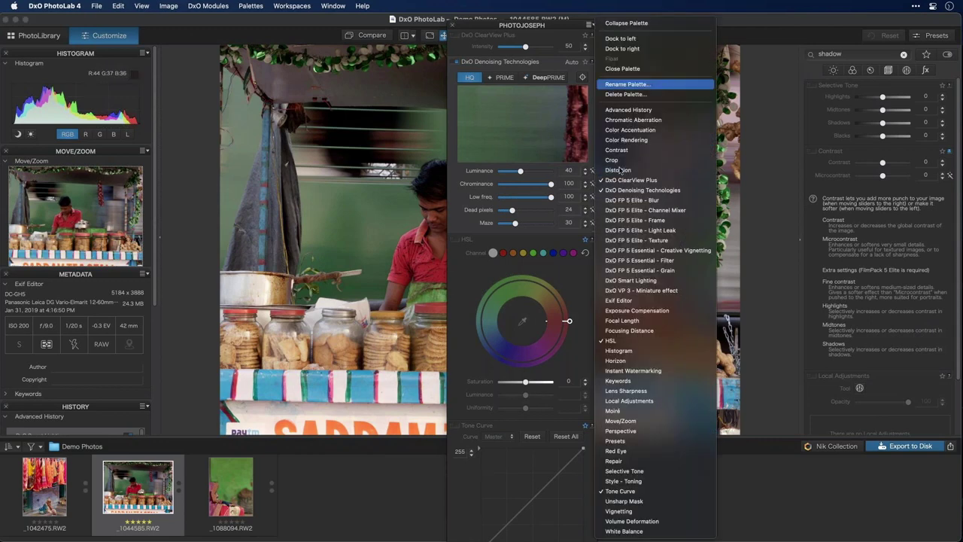
pyautogui.click(645, 471)
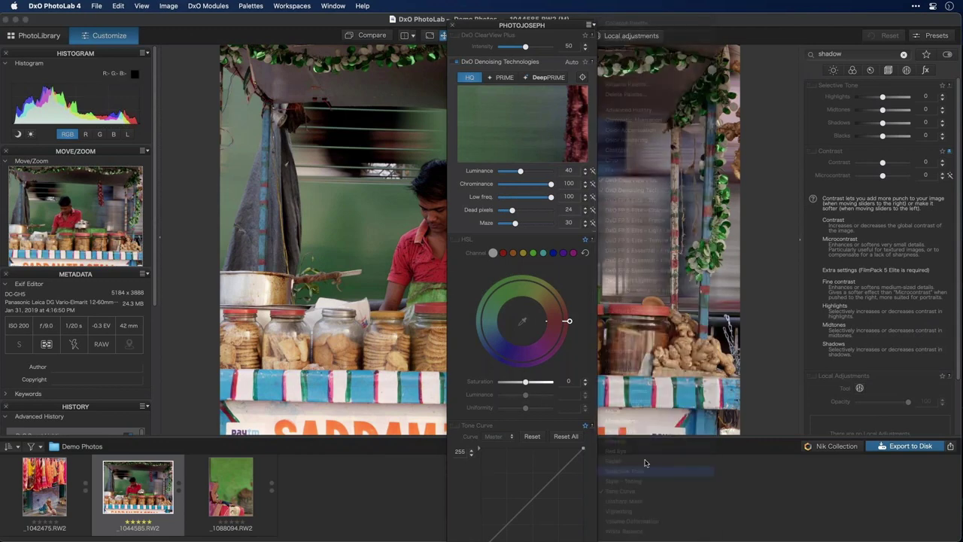
pyautogui.scroll(-3, 526, 34)
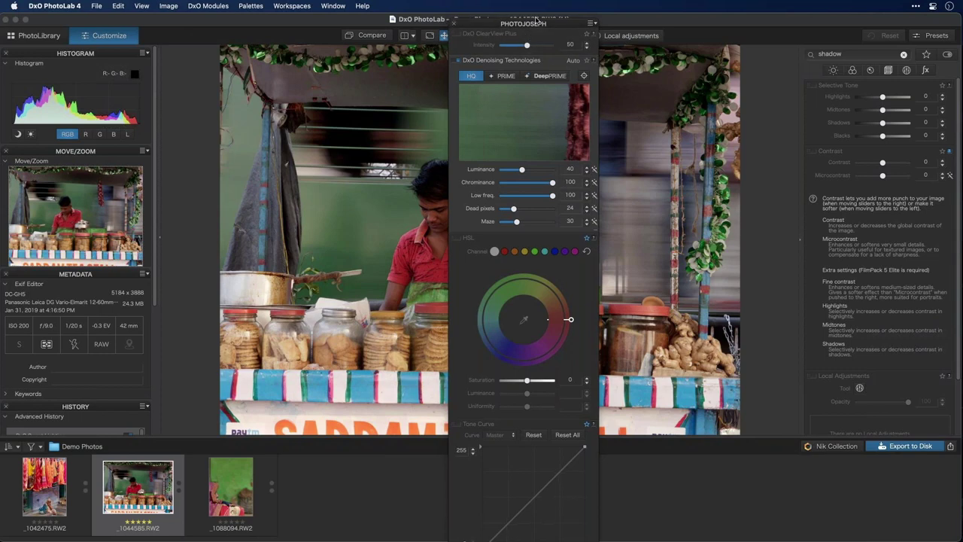
pyautogui.scroll(2, 523, 36)
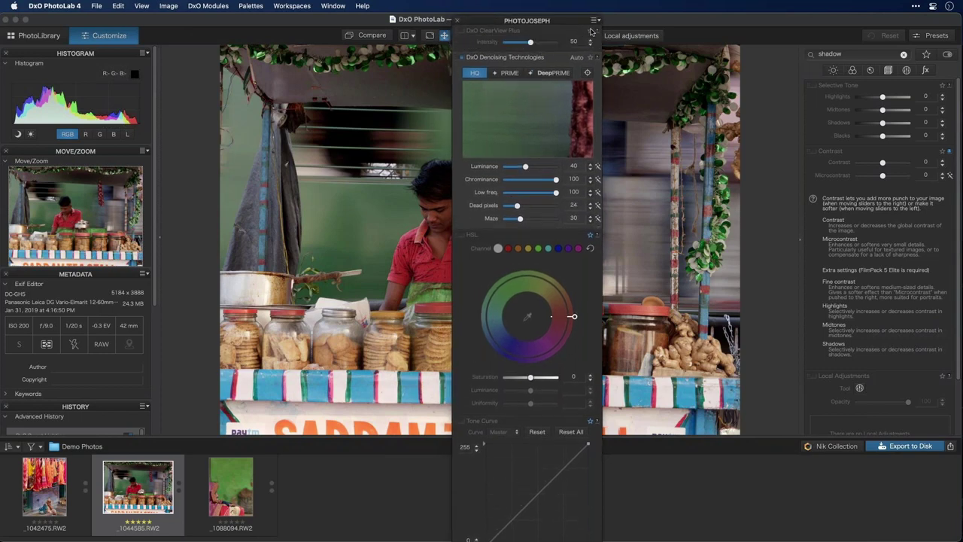
# Remove DxO ClearView Plus from the PhotoJoseph palette and collapse its Denoising Technologies, HSL and Tone Curve sections
pyautogui.click(593, 21)
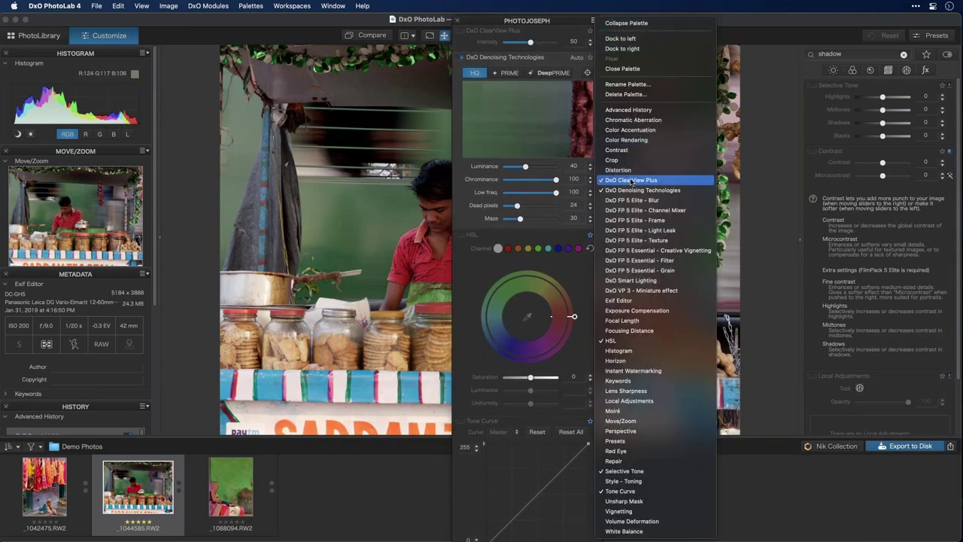
pyautogui.click(632, 180)
pyautogui.click(529, 33)
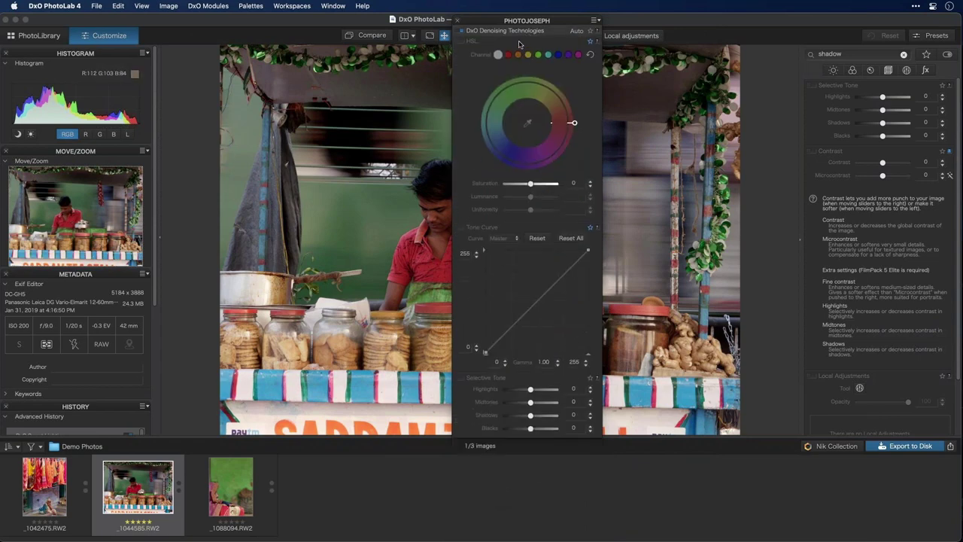
pyautogui.click(512, 41)
pyautogui.click(500, 52)
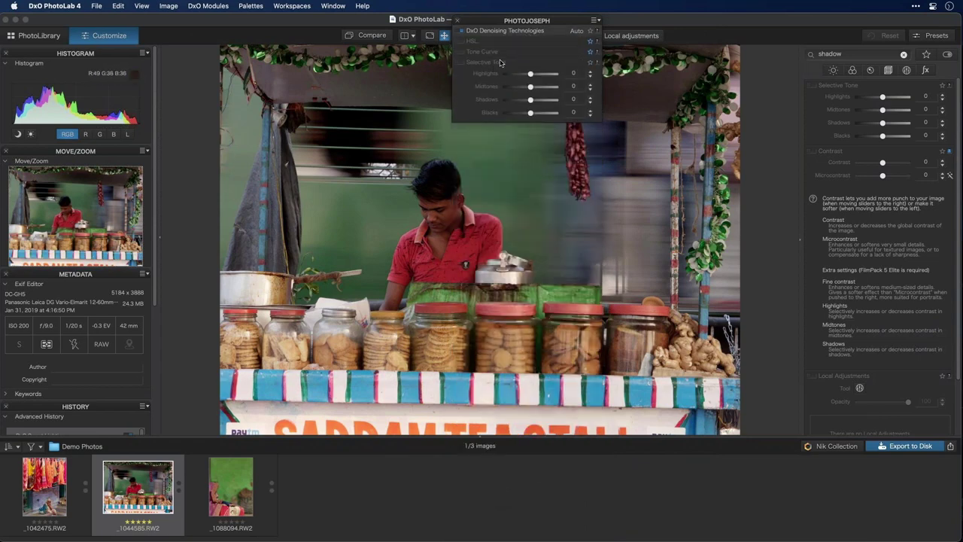
# Order the PhotoJoseph corrections as Selective Tone, Tone Curve, HSL, DxO Denoising Technologies, and move the palette down over the photo
pyautogui.moveTo(500, 65); pyautogui.dragTo(485, 39)
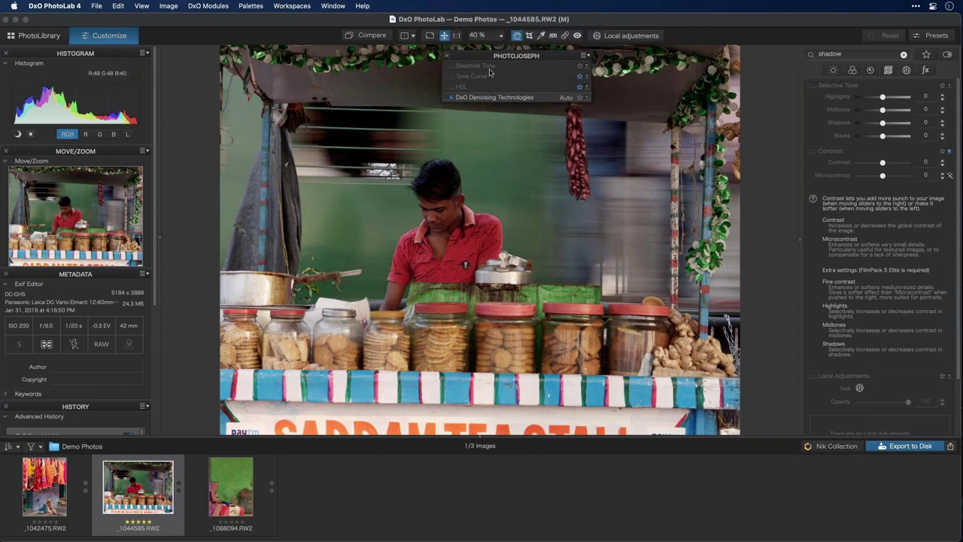
pyautogui.moveTo(519, 57); pyautogui.dragTo(518, 63)
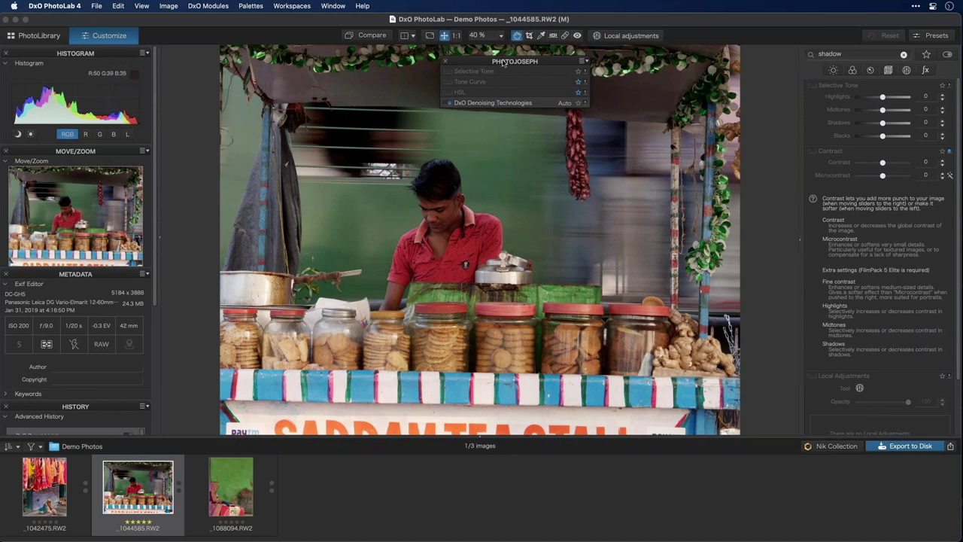
pyautogui.moveTo(504, 63); pyautogui.dragTo(497, 90)
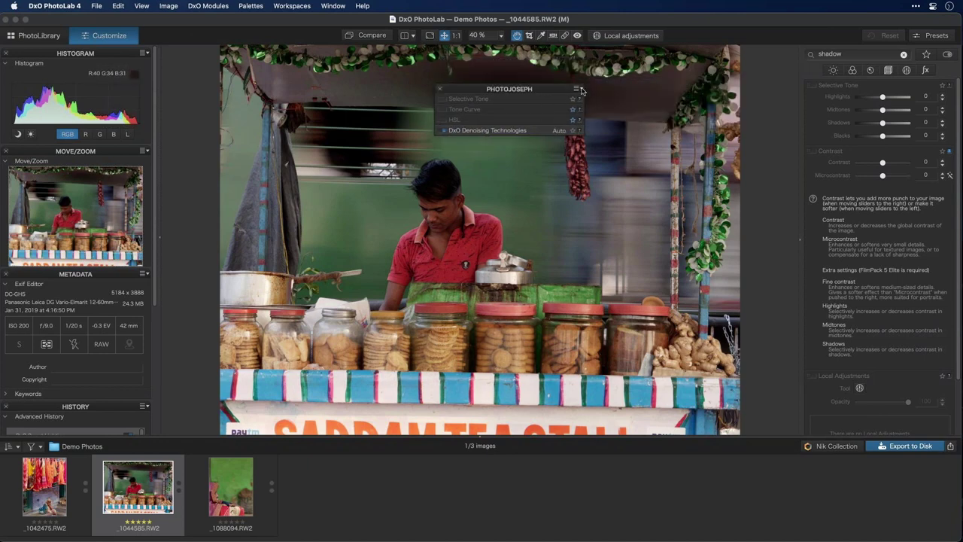
# Dock the PhotoJoseph palette below Watermark, and float it over the photo again
pyautogui.click(577, 89)
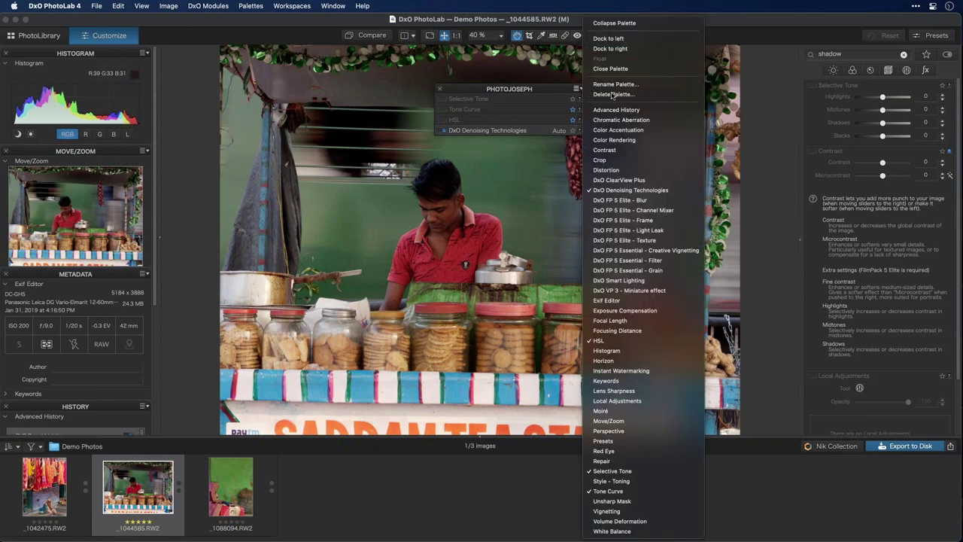
pyautogui.click(629, 50)
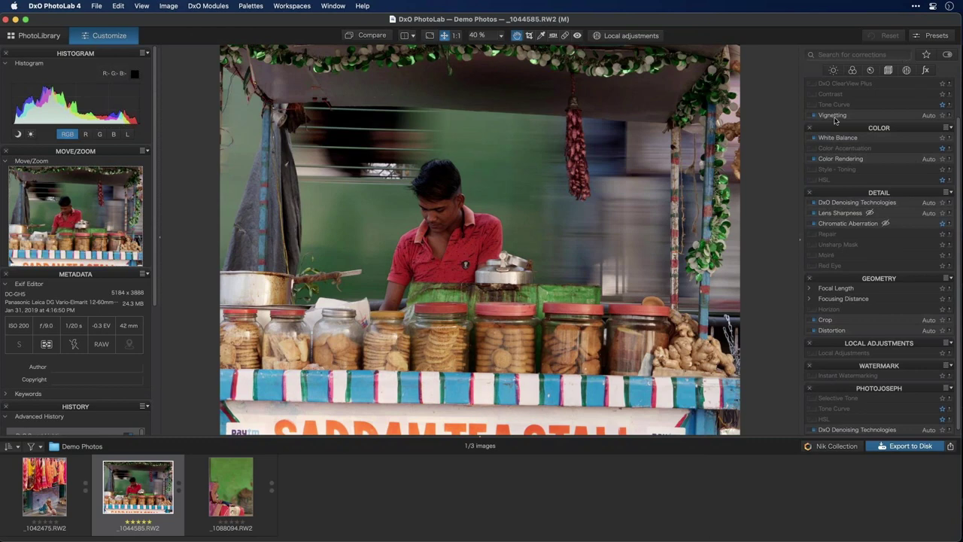
pyautogui.scroll(2, 895, 226)
pyautogui.scroll(2, 899, 253)
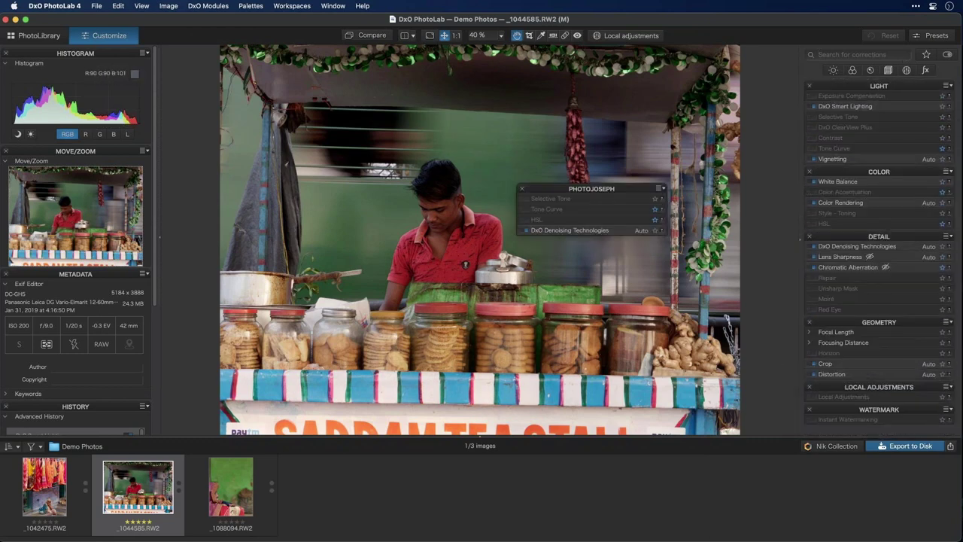
# Dock the PhotoJoseph palette beneath the Histogram, hide and restore the corrections column, and float the palette over the photo again
pyautogui.click(660, 189)
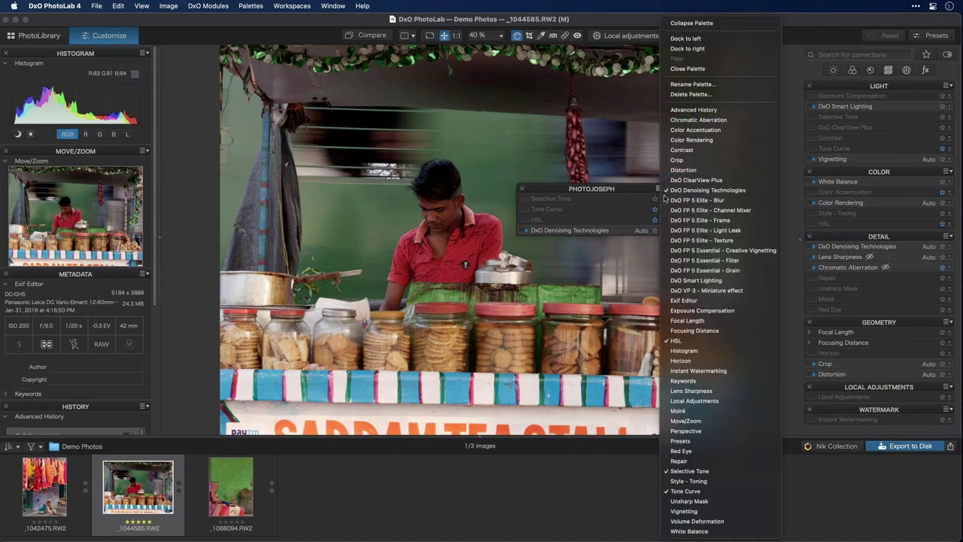
pyautogui.click(687, 39)
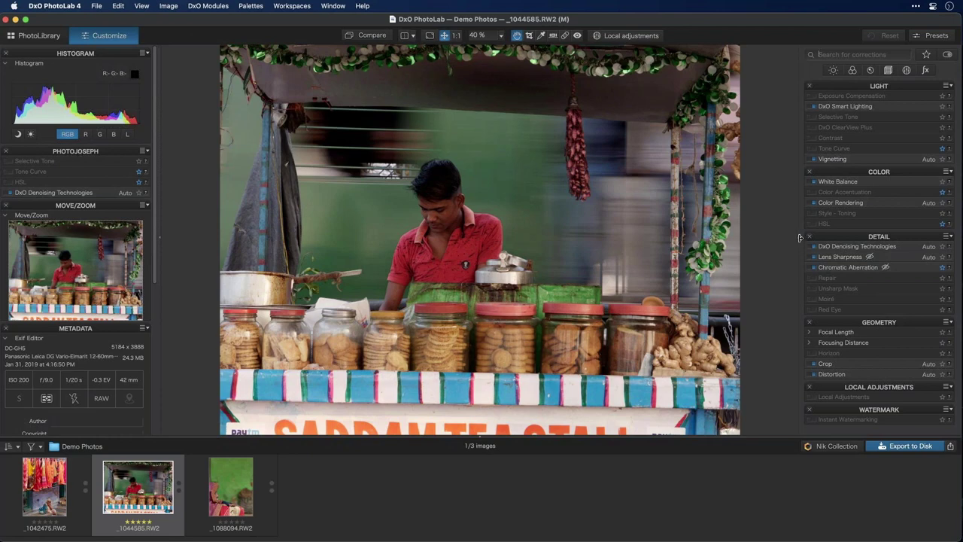
pyautogui.click(800, 238)
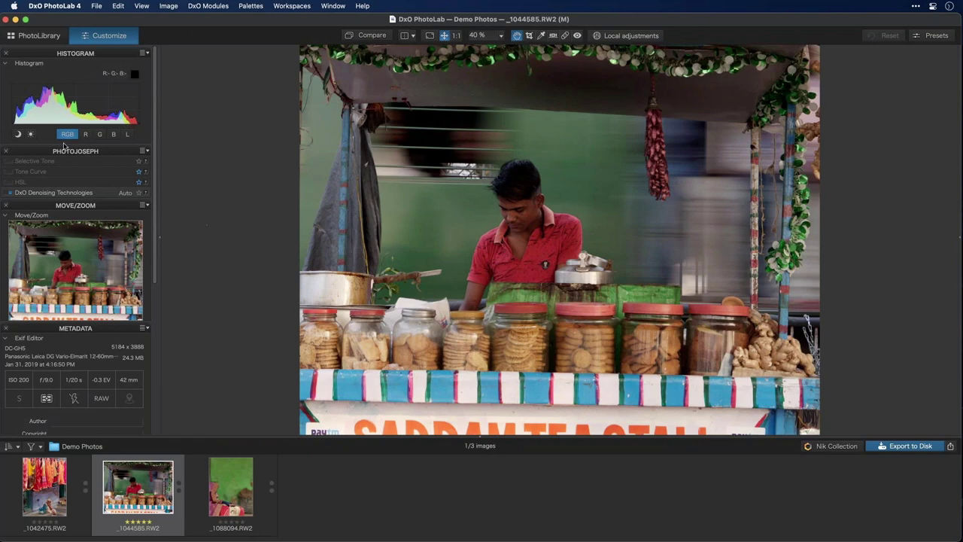
pyautogui.click(957, 236)
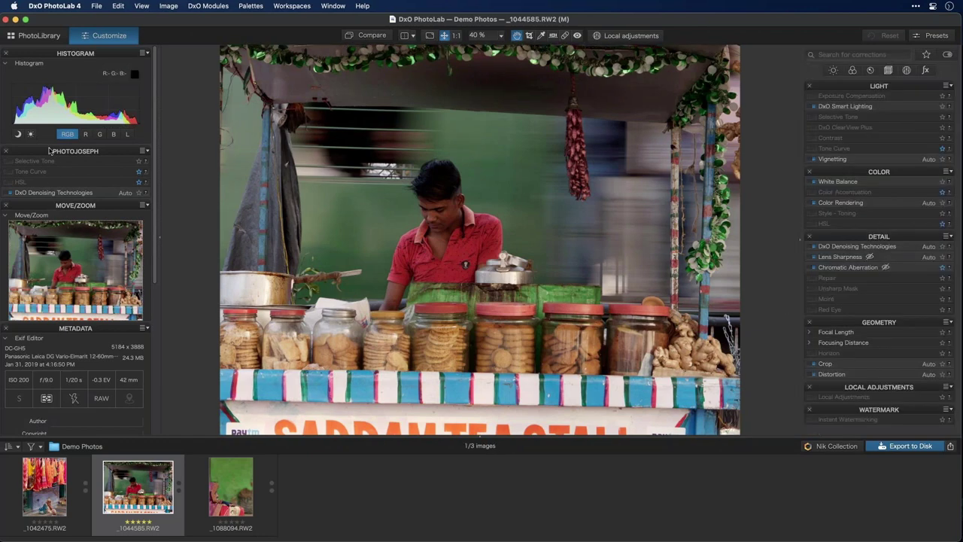
pyautogui.doubleClick(76, 150)
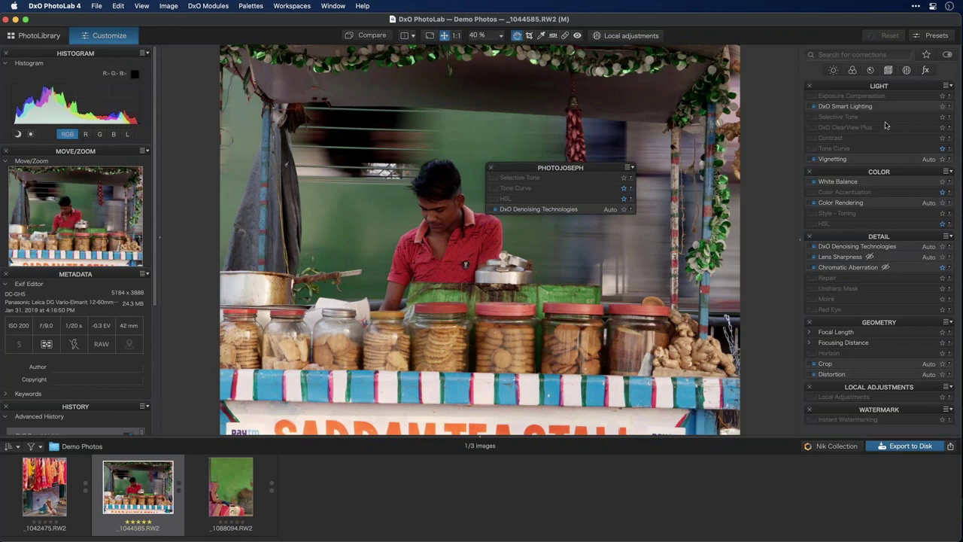
# Close the Light, Color, Detail, Geometry, Local Adjustments and Watermark palettes in the corrections column
pyautogui.click(809, 88)
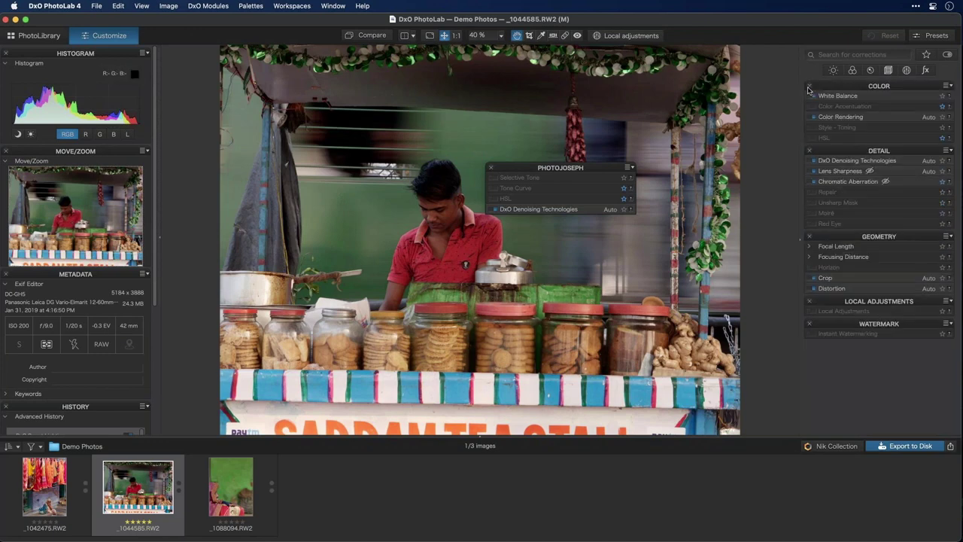
pyautogui.click(809, 88)
pyautogui.click(810, 88)
pyautogui.click(810, 88)
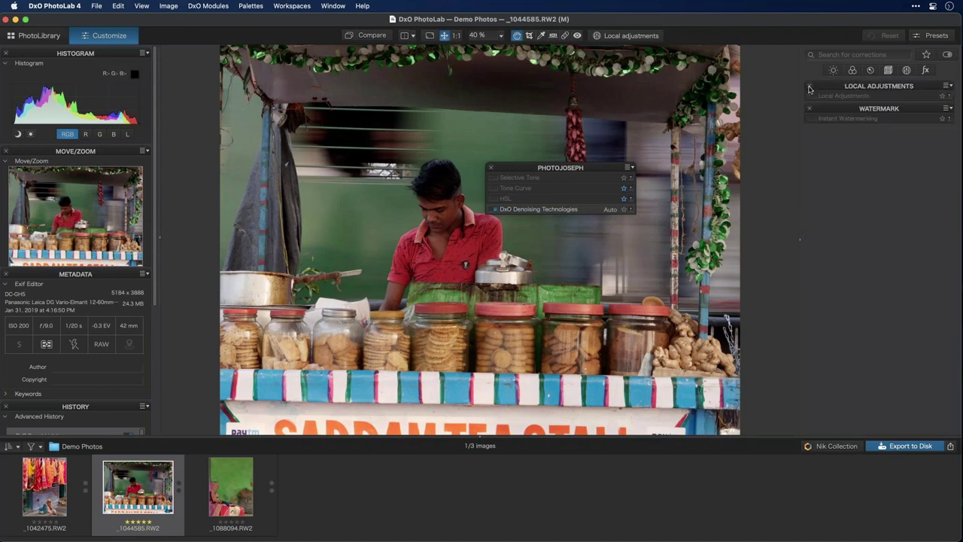
pyautogui.click(810, 88)
pyautogui.click(809, 88)
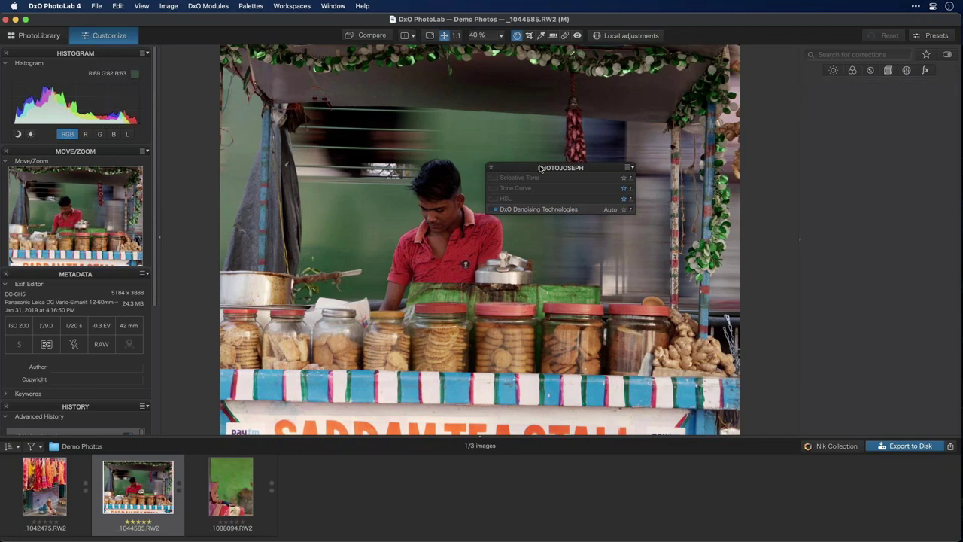
# Dock the floating PhotoJoseph palette in the emptied corrections column, and briefly expand its DxO Denoising Technologies section
pyautogui.moveTo(538, 167); pyautogui.dragTo(858, 87)
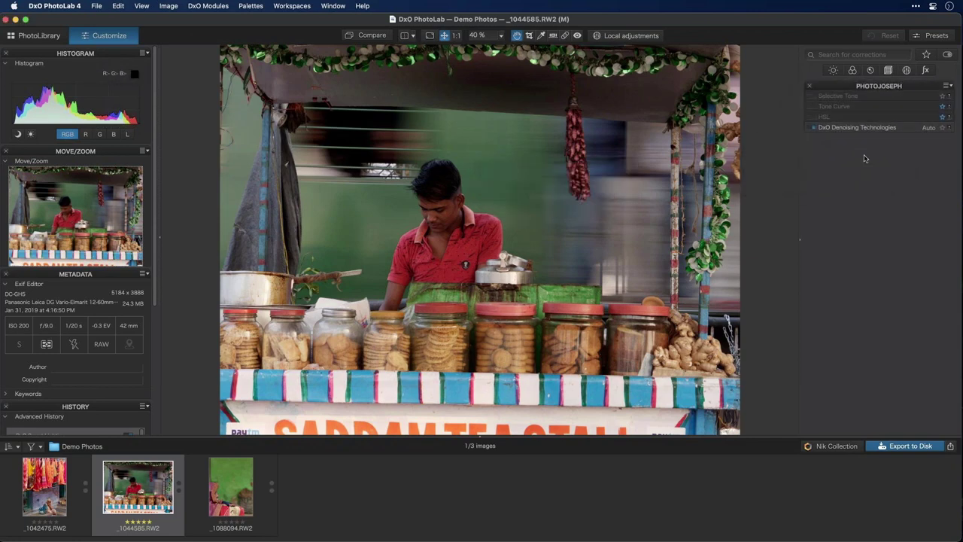
pyautogui.click(867, 128)
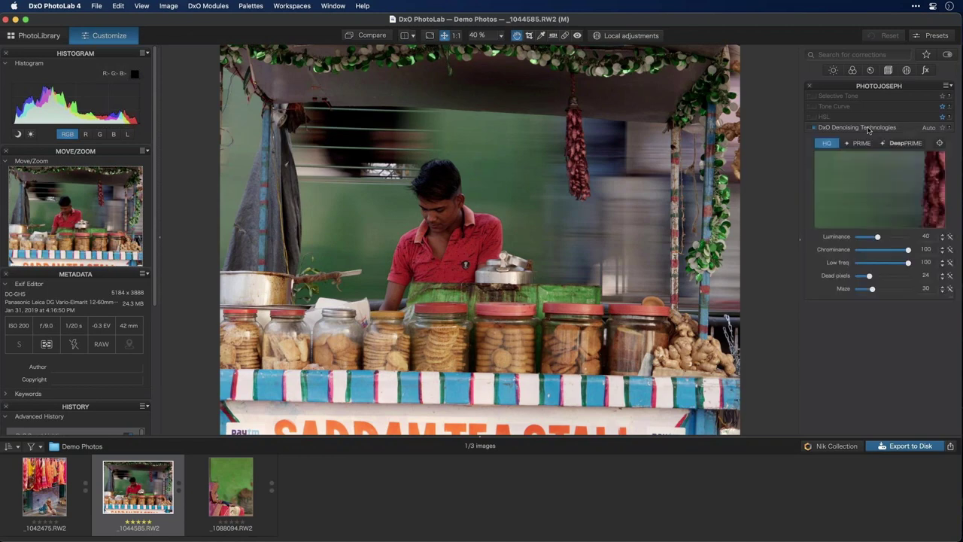
pyautogui.click(866, 128)
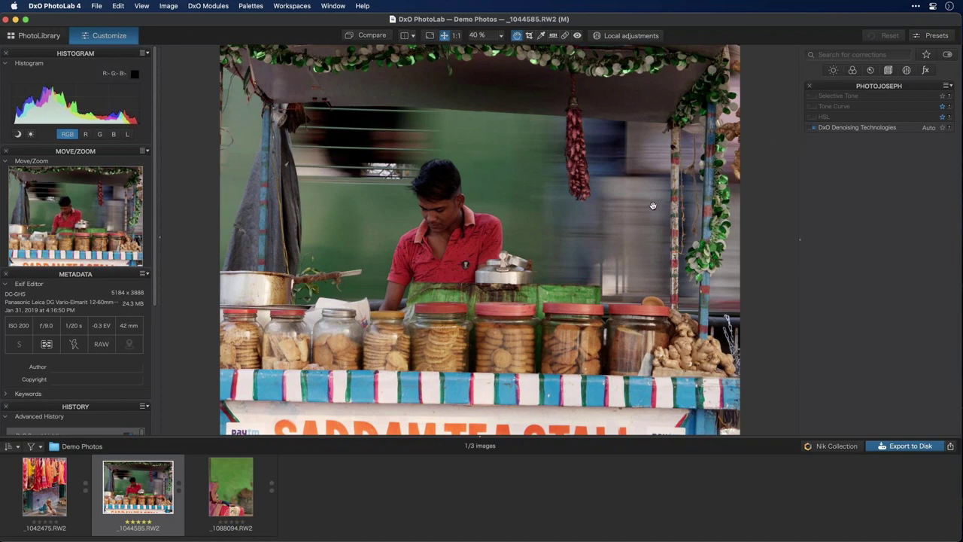
# Save the current palette layout as a workspace named PhotoJoseph
pyautogui.click(292, 5)
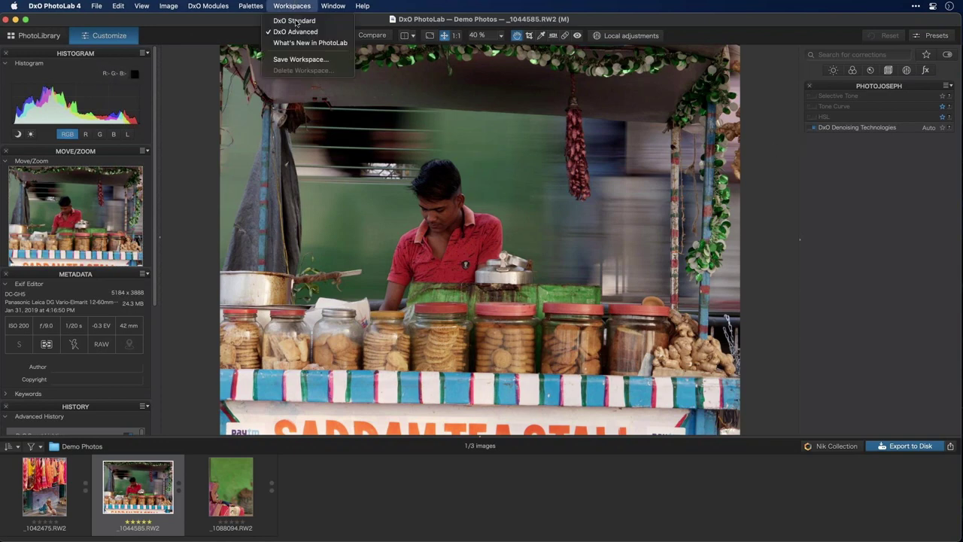
pyautogui.click(313, 61)
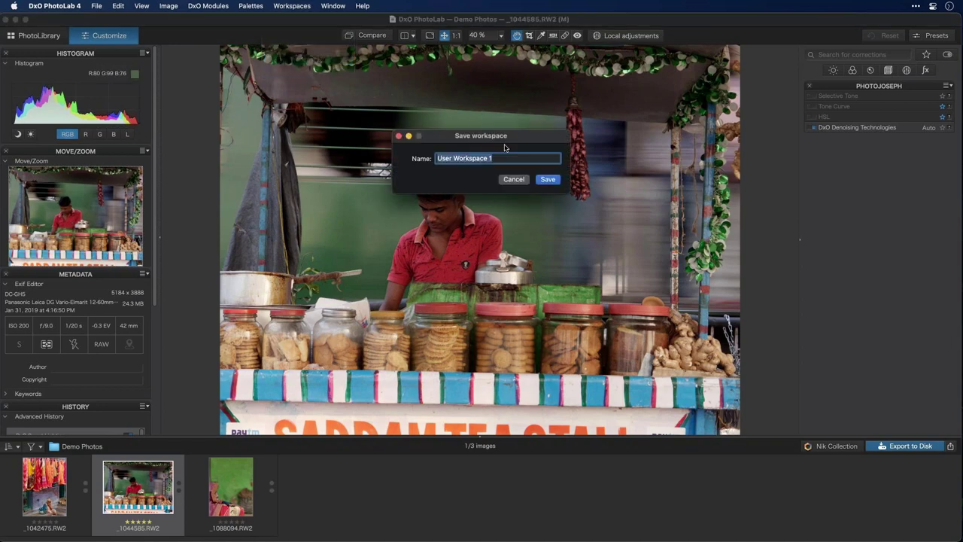
pyautogui.write('PhotoJ')
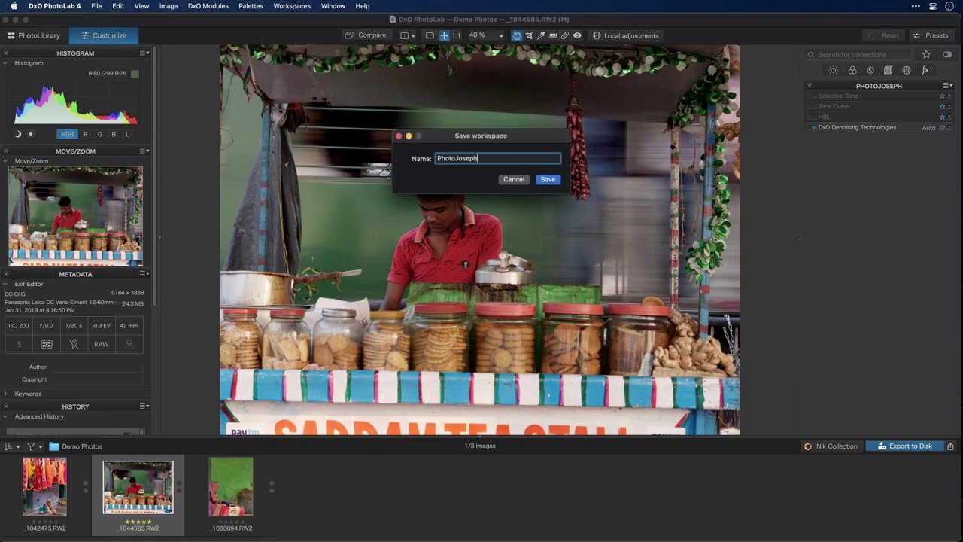
pyautogui.write('oseph')
pyautogui.press('Return')
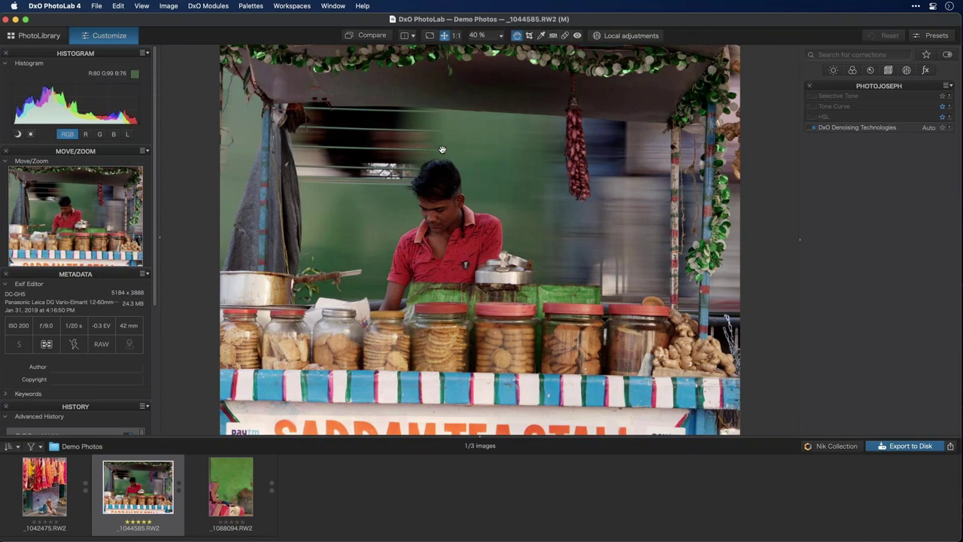
# Switch to the DxO Advanced workspace and back to the saved PhotoJoseph workspace to compare their palettes
pyautogui.click(292, 6)
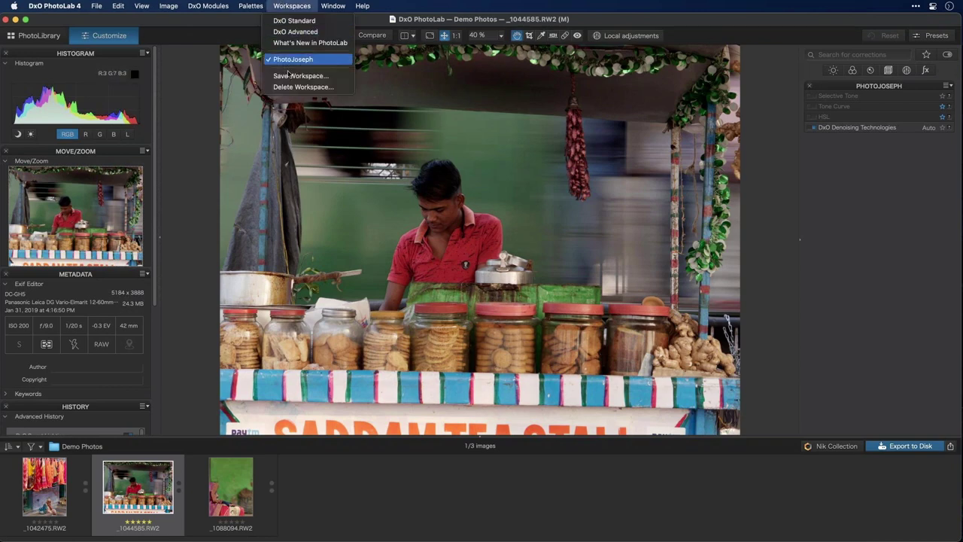
pyautogui.click(298, 33)
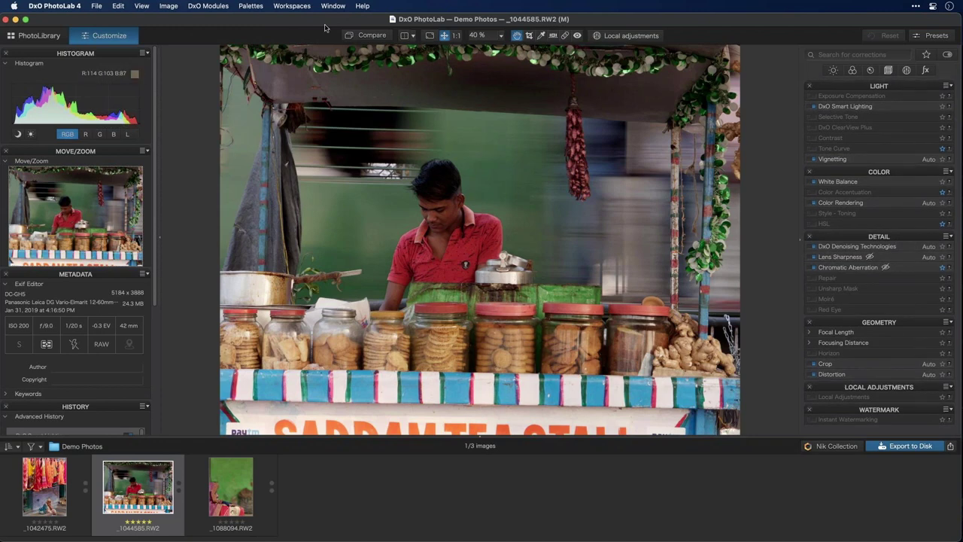
pyautogui.click(292, 6)
pyautogui.click(285, 60)
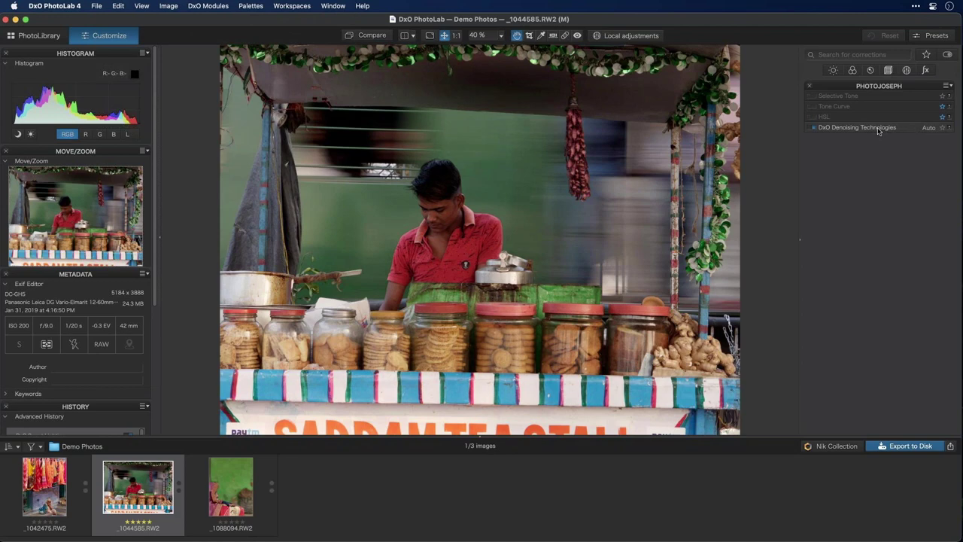
# Expand all corrections in the PhotoJoseph palette, switch to the DxO Advanced workspace, and reload the PhotoJoseph workspace
pyautogui.keyDown('alt'); pyautogui.click(854, 129); pyautogui.keyUp('alt')
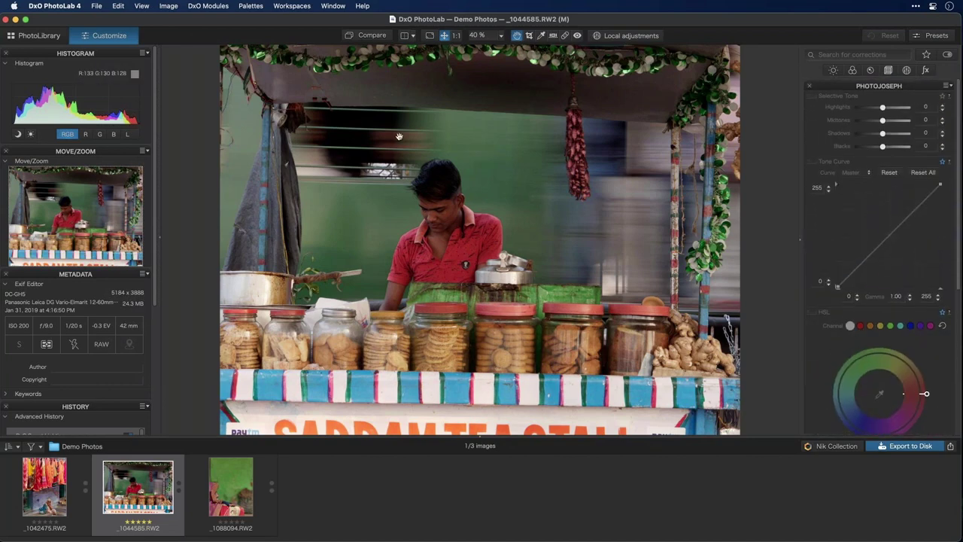
pyautogui.click(292, 6)
pyautogui.click(310, 34)
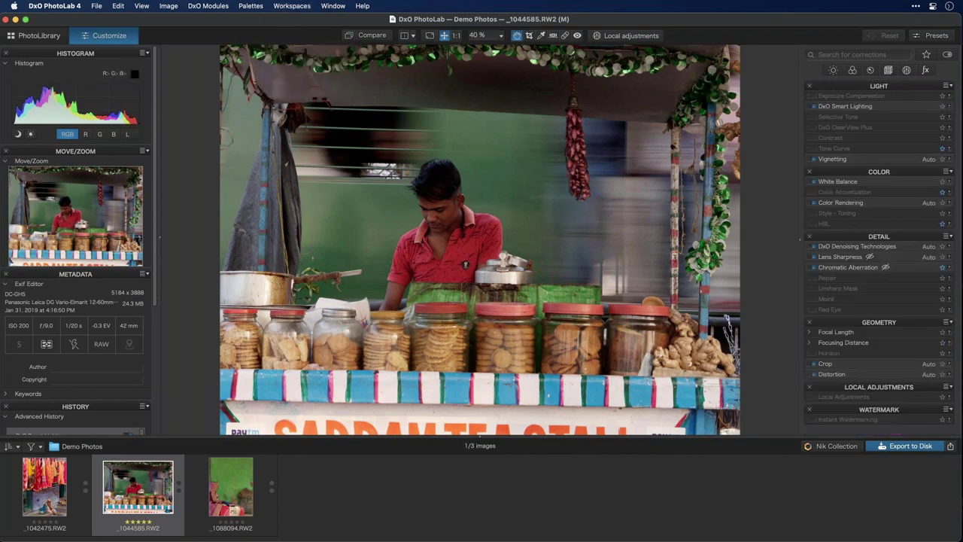
pyautogui.click(292, 6)
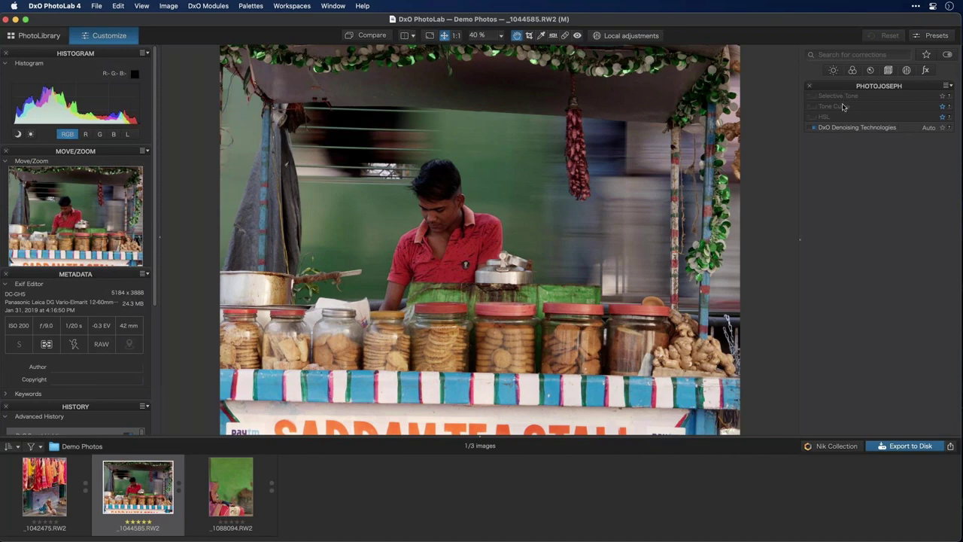
pyautogui.click(304, 6)
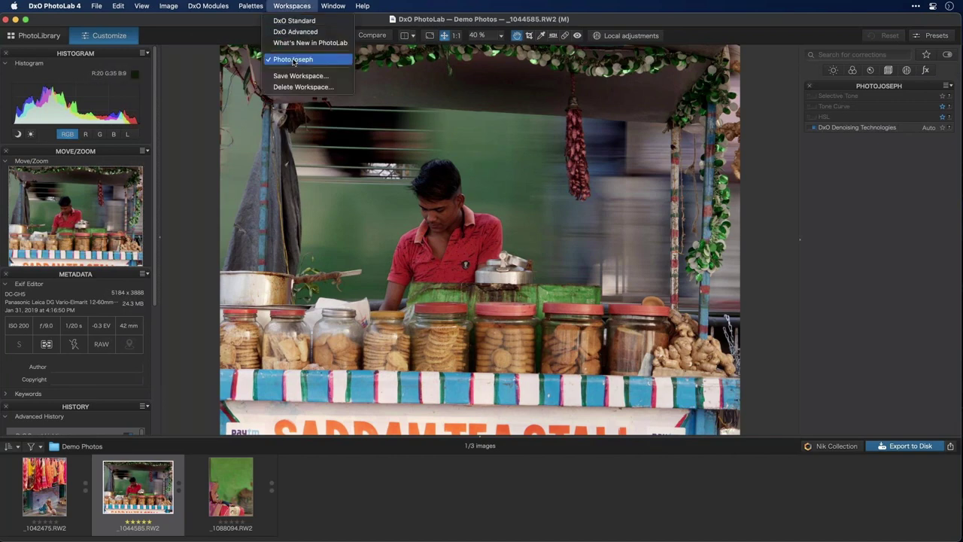
pyautogui.click(847, 132)
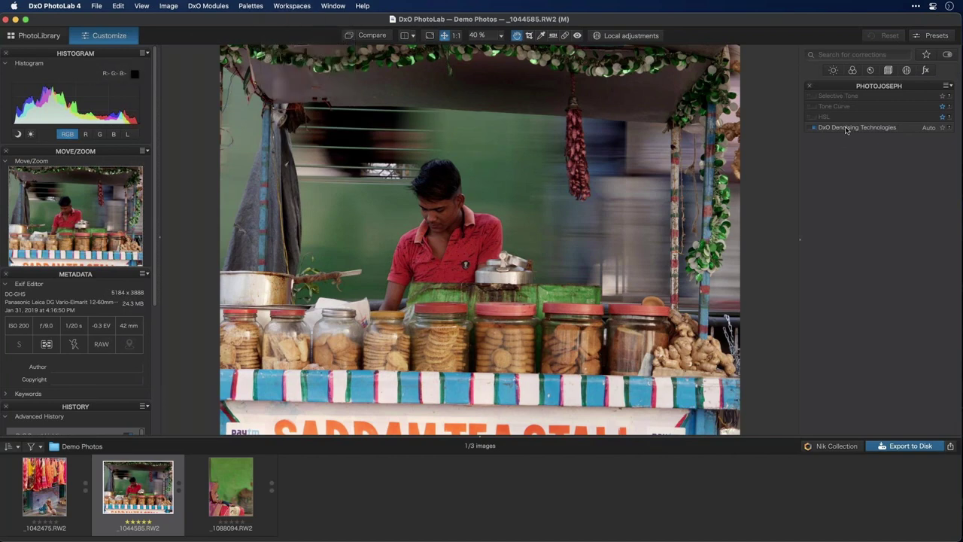
# Expand HSL and Tone Curve in the PhotoJoseph palette, keeping Selective Tone and DxO Denoising Technologies collapsed
pyautogui.moveTo(852, 120); pyautogui.dragTo(847, 117)
pyautogui.click(846, 116)
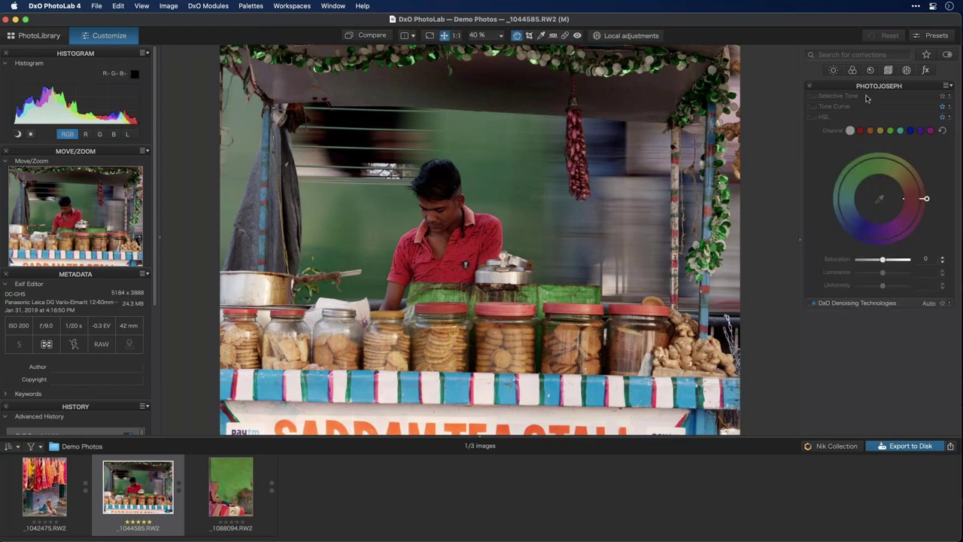
pyautogui.click(842, 96)
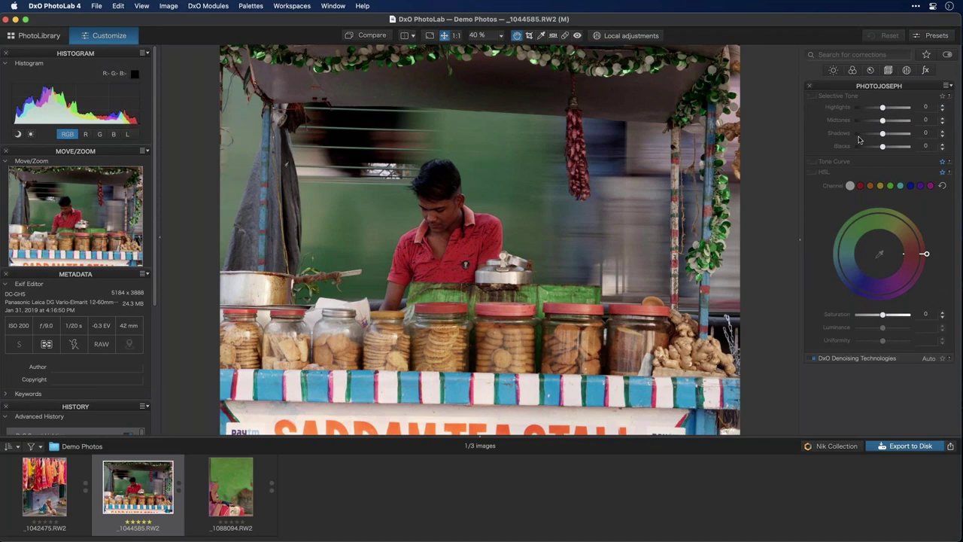
pyautogui.click(867, 96)
pyautogui.click(865, 106)
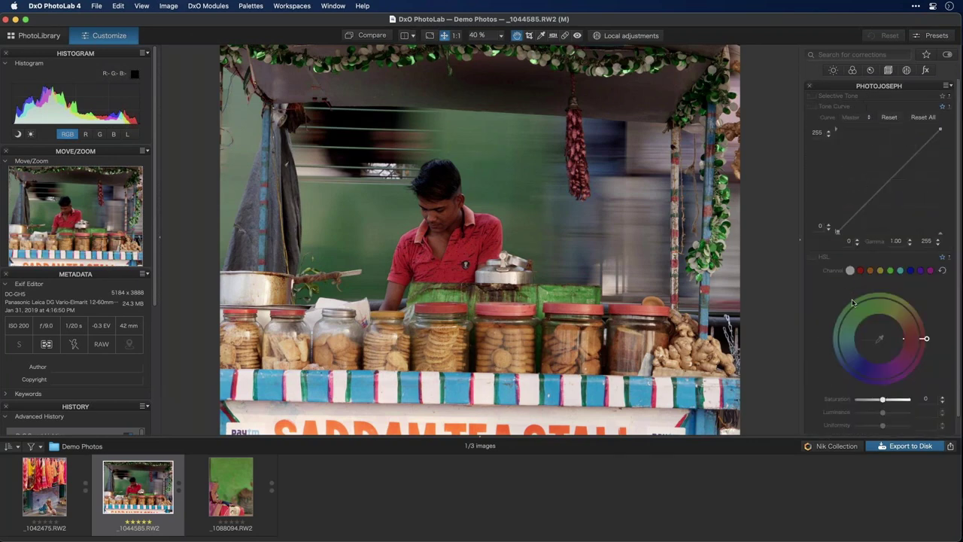
pyautogui.scroll(-2, 846, 250)
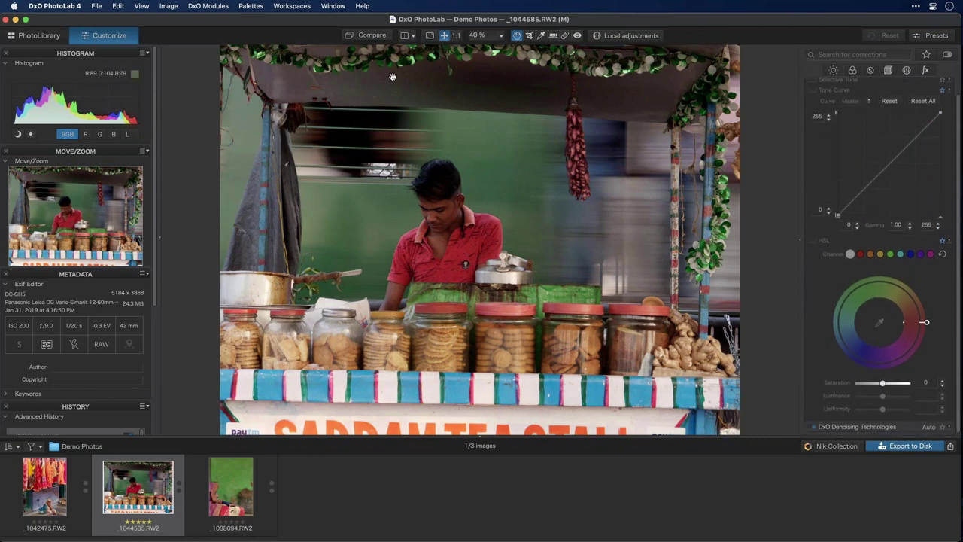
# Save the layout with its expanded sections as workspace PhotoJoseph, overwriting the existing workspace of that name
pyautogui.click(292, 5)
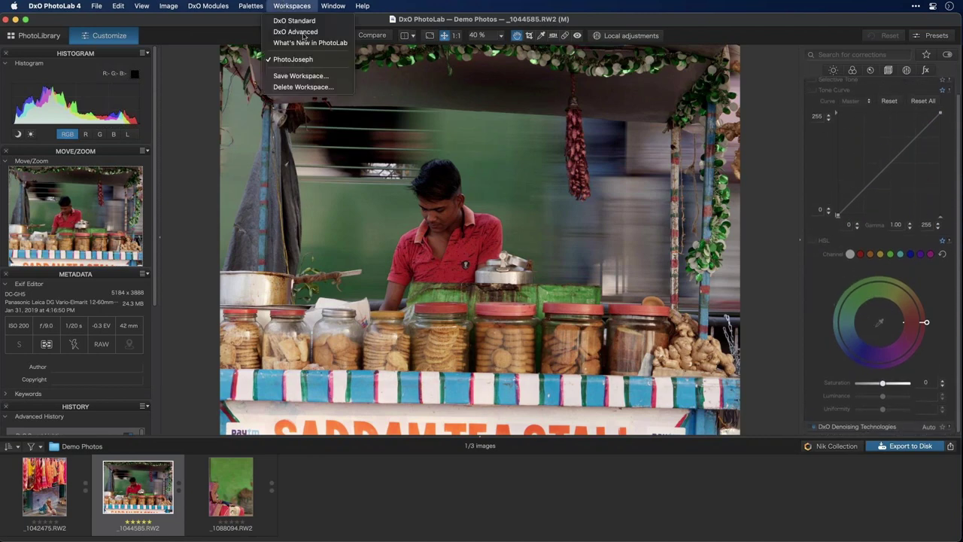
pyautogui.click(314, 76)
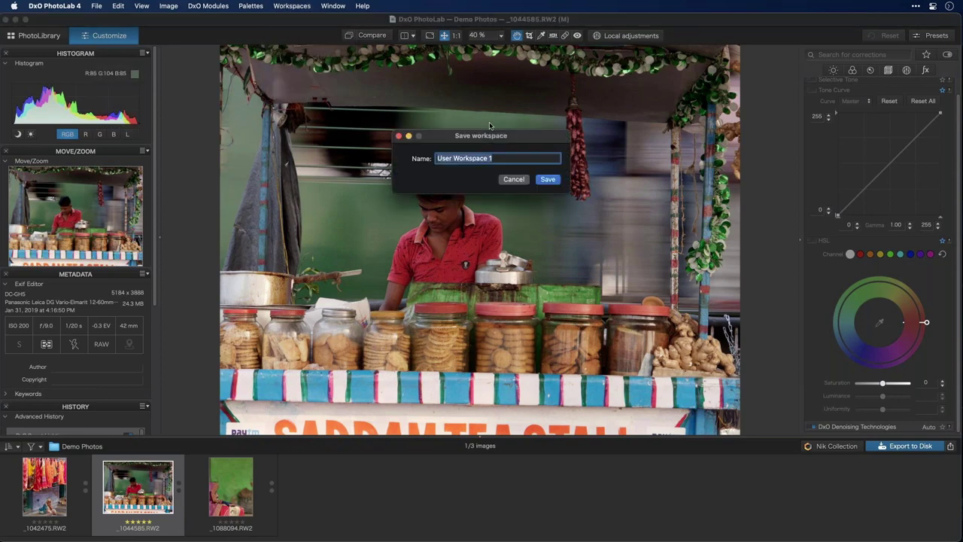
pyautogui.write('PhotoJoseph')
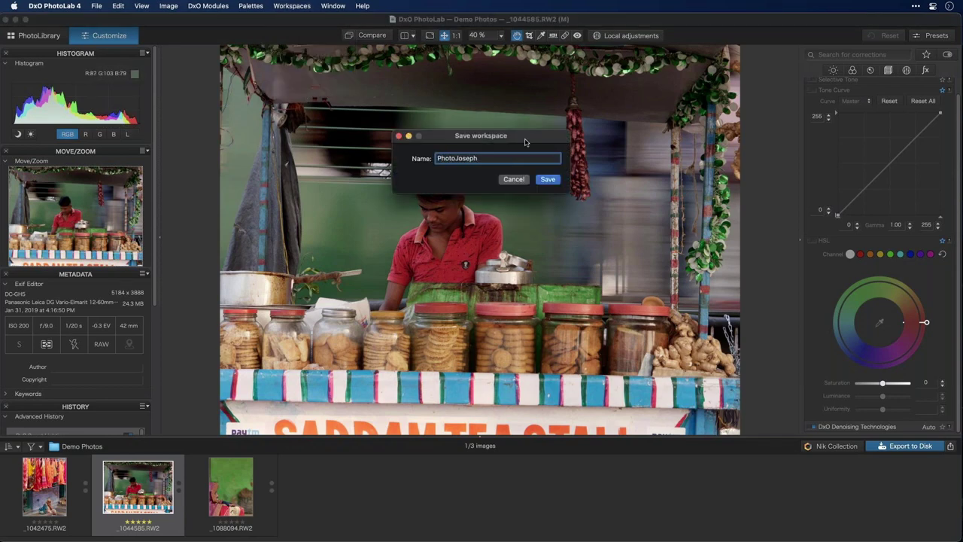
pyautogui.click(548, 179)
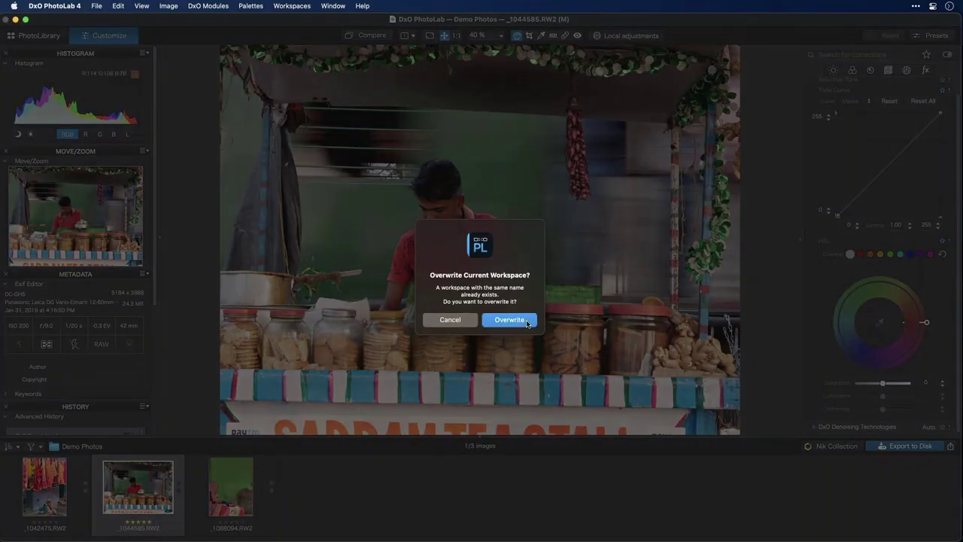
pyautogui.click(527, 321)
# Reload the overwritten PhotoJoseph workspace to check its saved palette layout
pyautogui.click(304, 6)
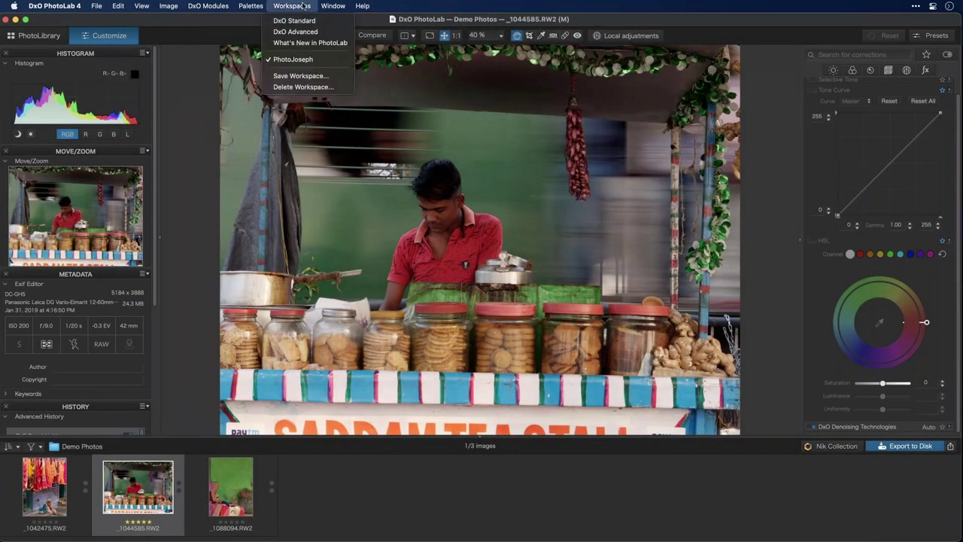
pyautogui.click(338, 61)
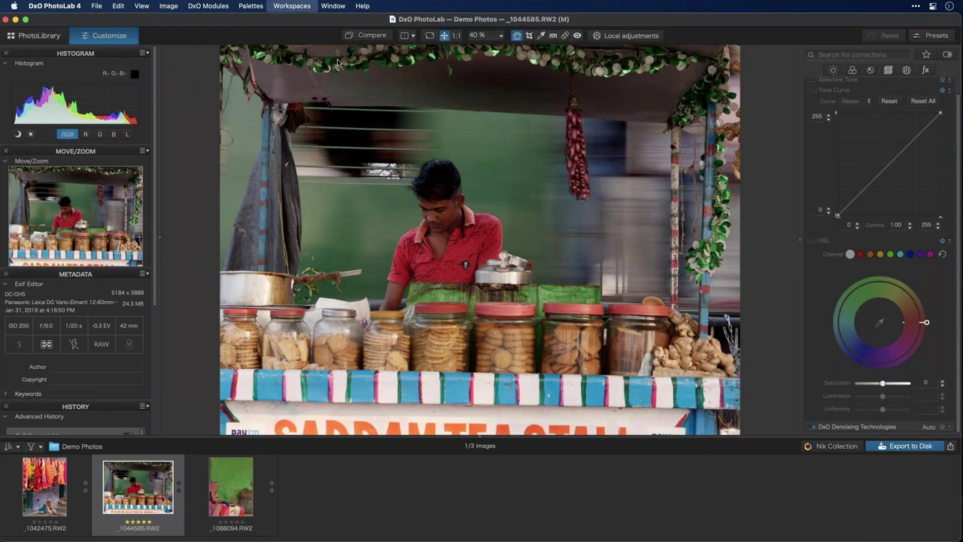
pyautogui.click(292, 6)
pyautogui.click(294, 62)
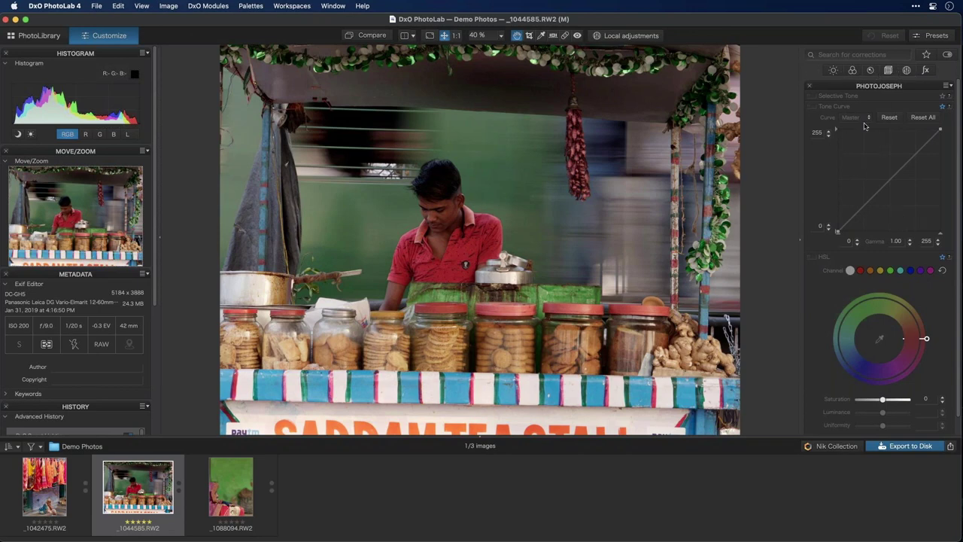
# View all Light corrections and the favorite corrections in turn, returning to the PhotoJoseph palette after each
pyautogui.click(832, 70)
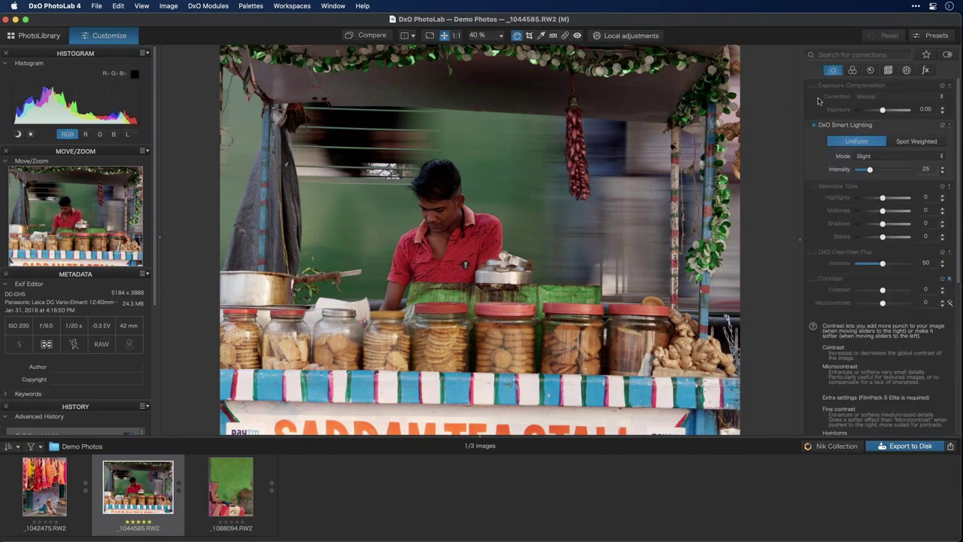
pyautogui.click(832, 70)
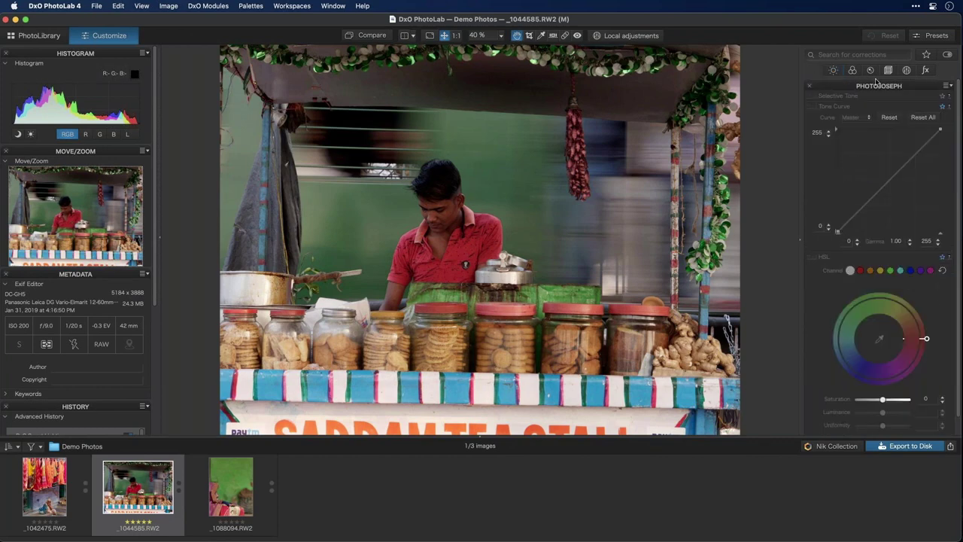
pyautogui.click(926, 55)
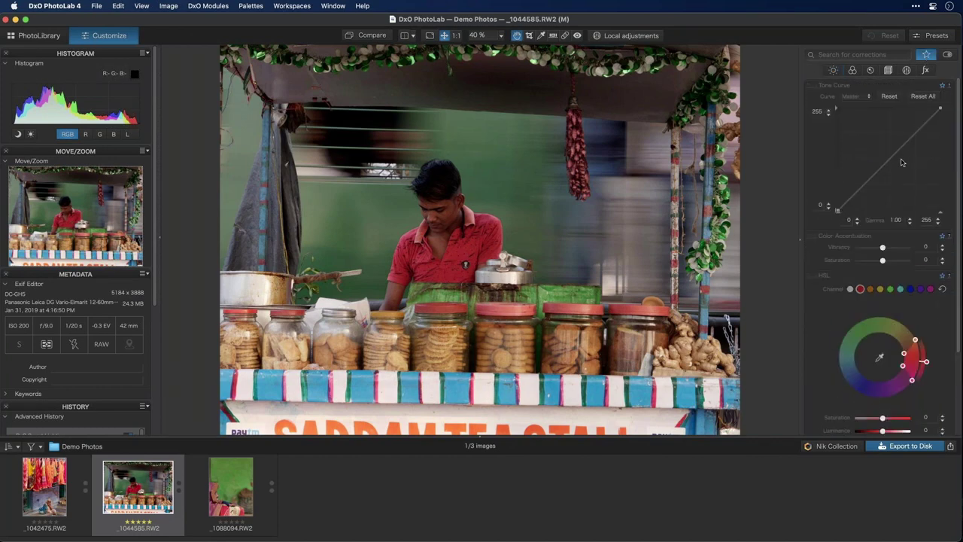
pyautogui.click(926, 55)
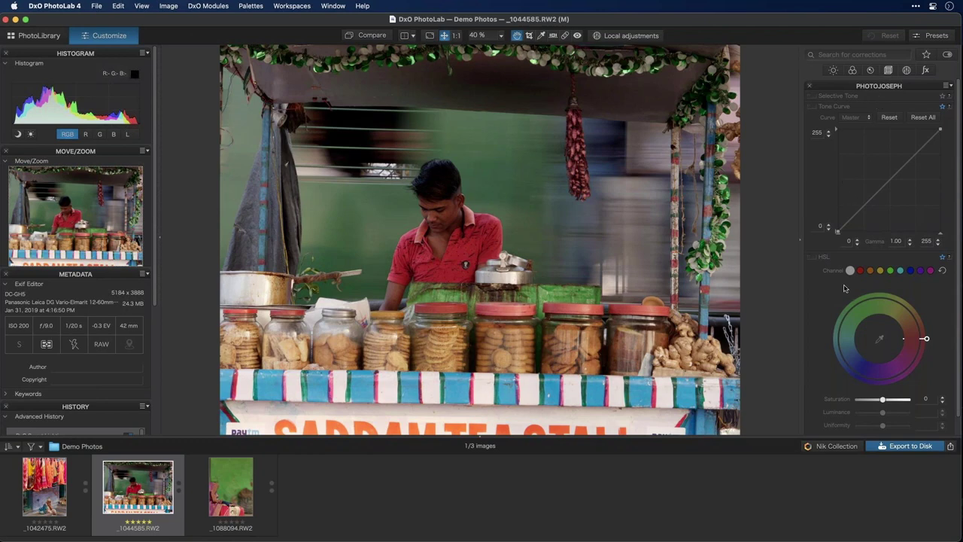
# Look over the PhotoJoseph palette, and filter the corrections to the Color category to examine its tools down to HSL
pyautogui.scroll(-1, 844, 288)
pyautogui.scroll(1, 872, 196)
pyautogui.scroll(-1, 865, 294)
pyautogui.scroll(1, 864, 294)
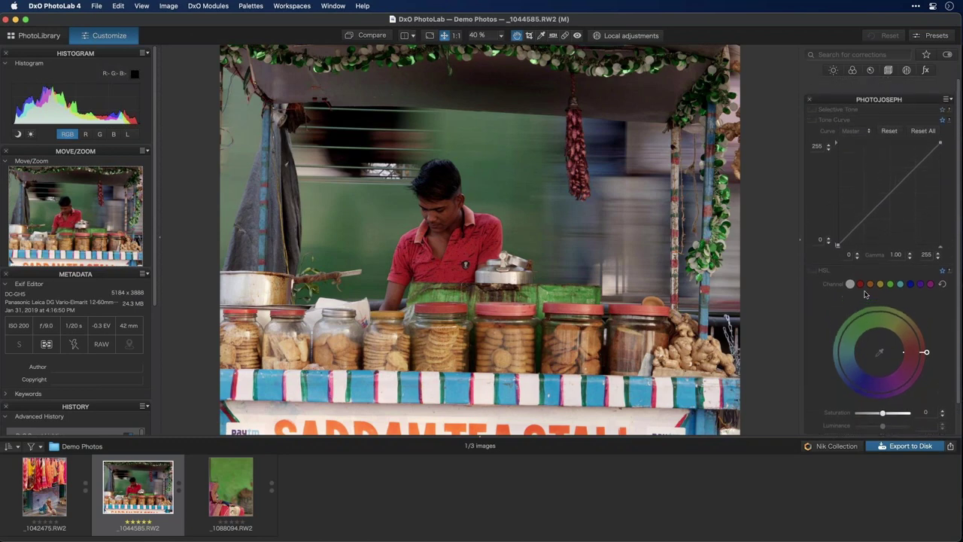
pyautogui.click(853, 70)
pyautogui.scroll(-2, 876, 218)
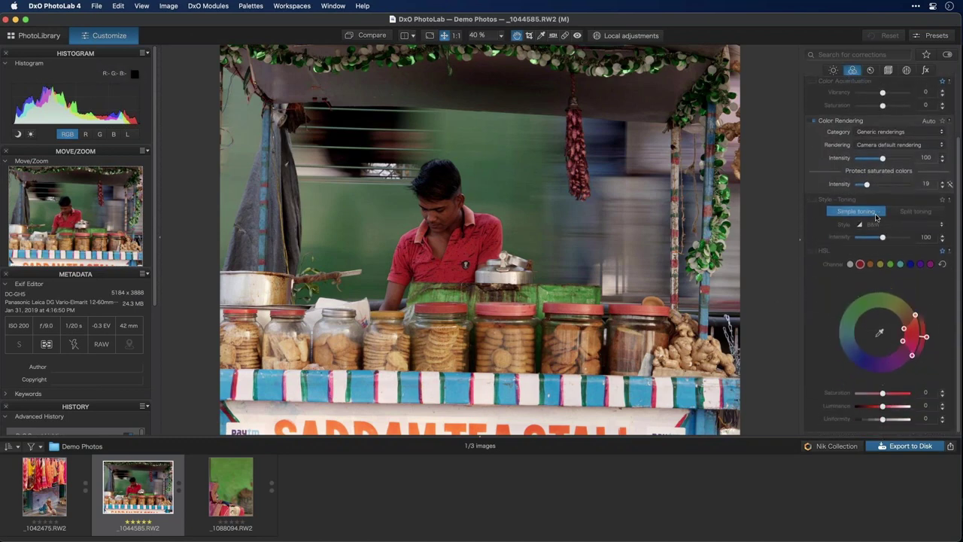
# Look over the Color category's tools from White Balance to HSL and return to the full PhotoJoseph palette
pyautogui.scroll(2, 876, 218)
pyautogui.scroll(-3, 877, 217)
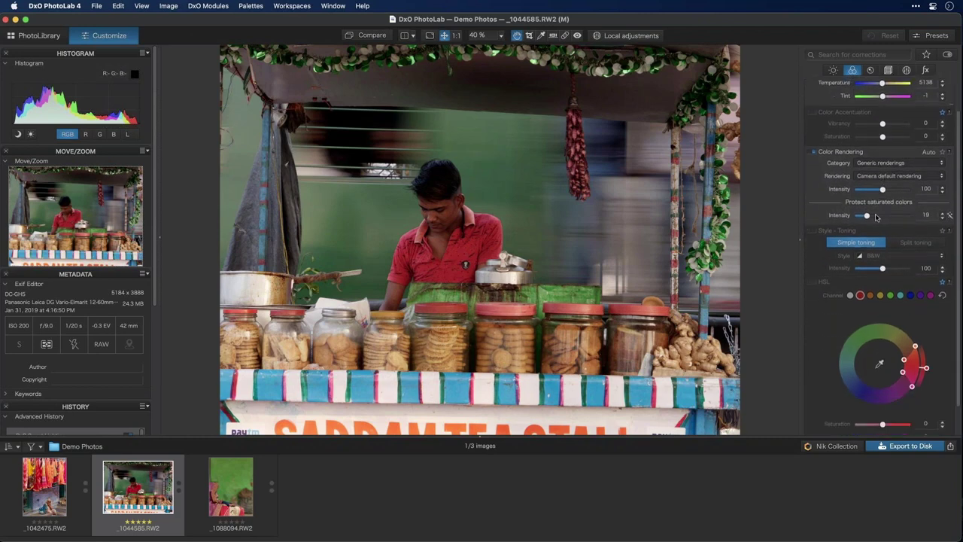
pyautogui.scroll(3, 876, 217)
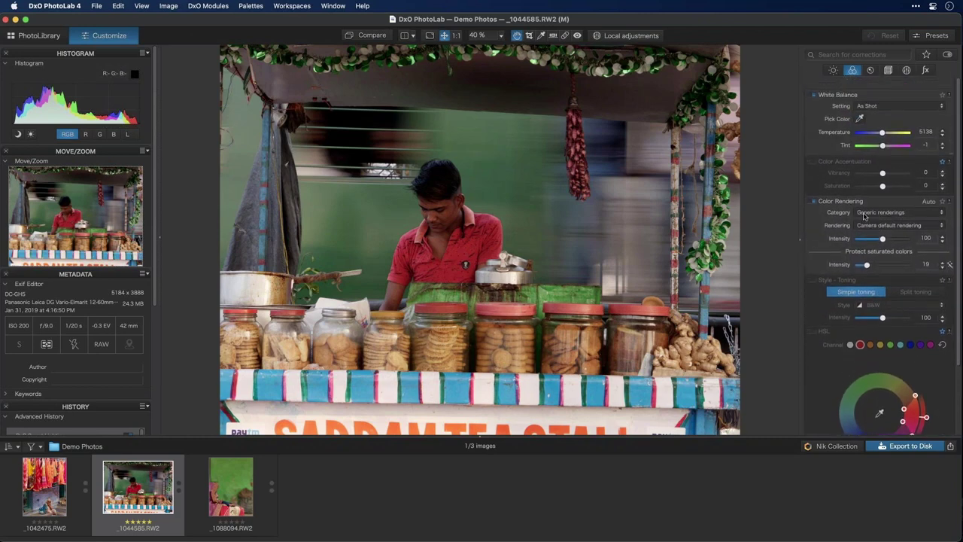
pyautogui.click(853, 72)
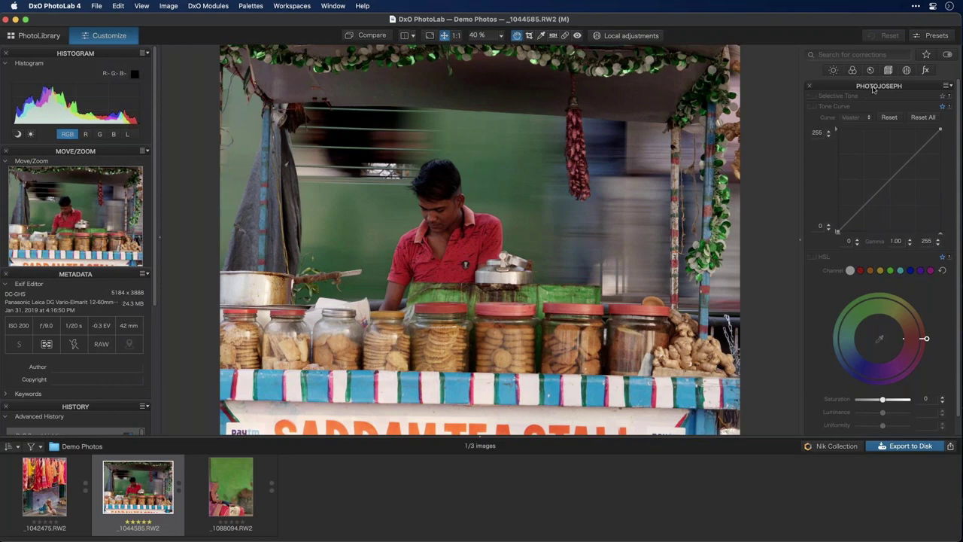
pyautogui.scroll(-2, 853, 296)
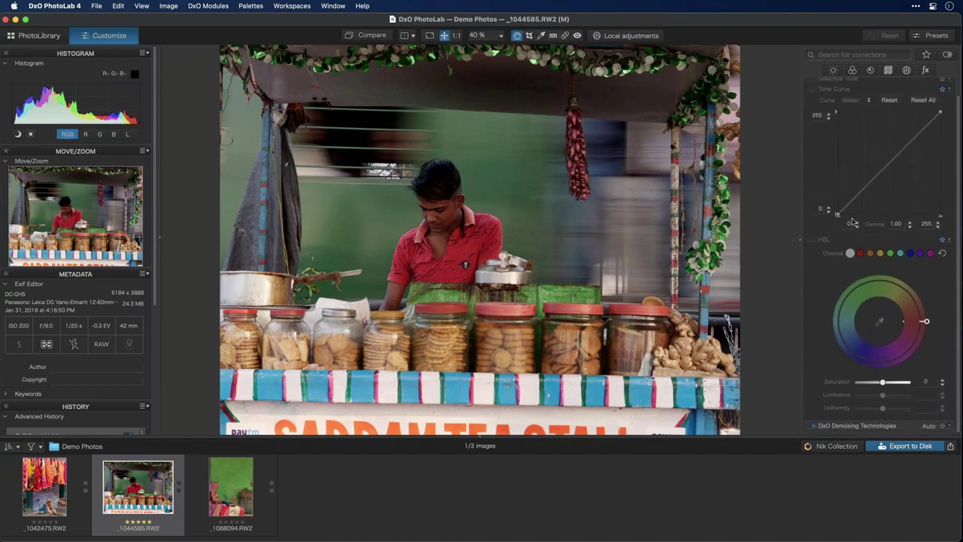
# Delete the current PhotoJoseph workspace
pyautogui.click(292, 6)
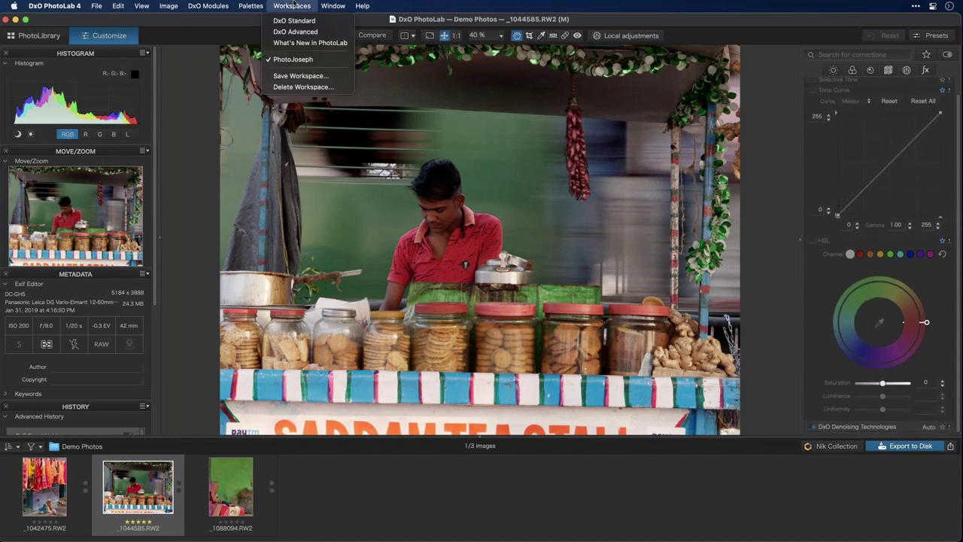
pyautogui.moveTo(251, 6)
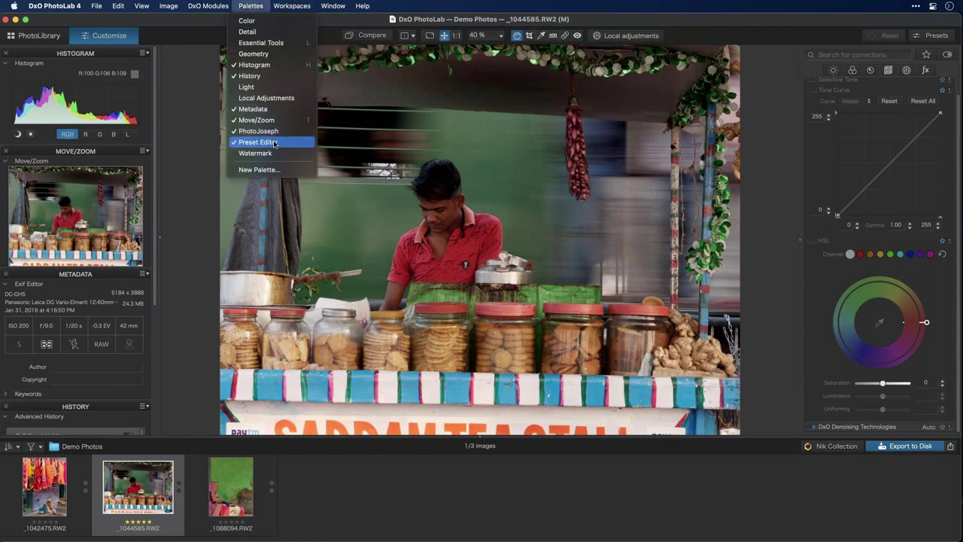
pyautogui.moveTo(291, 6)
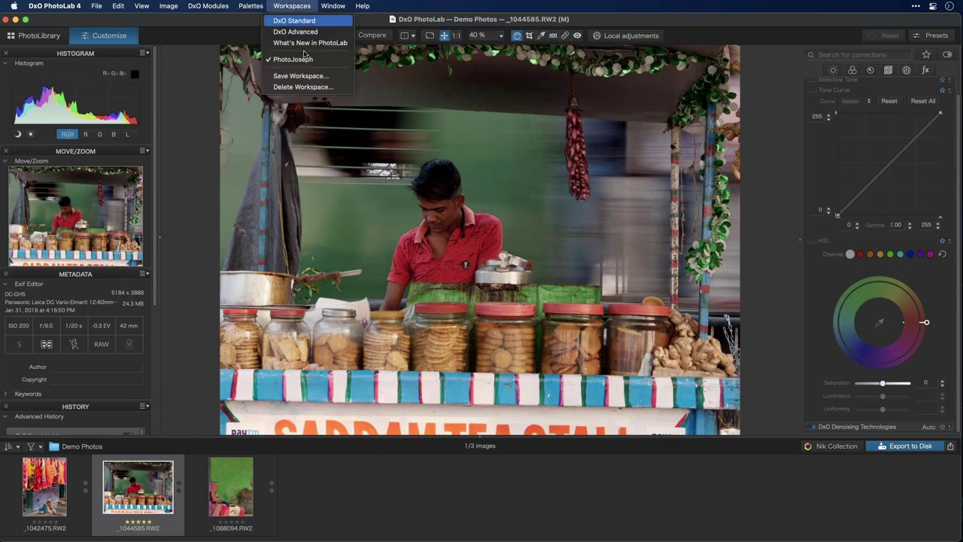
pyautogui.click(310, 88)
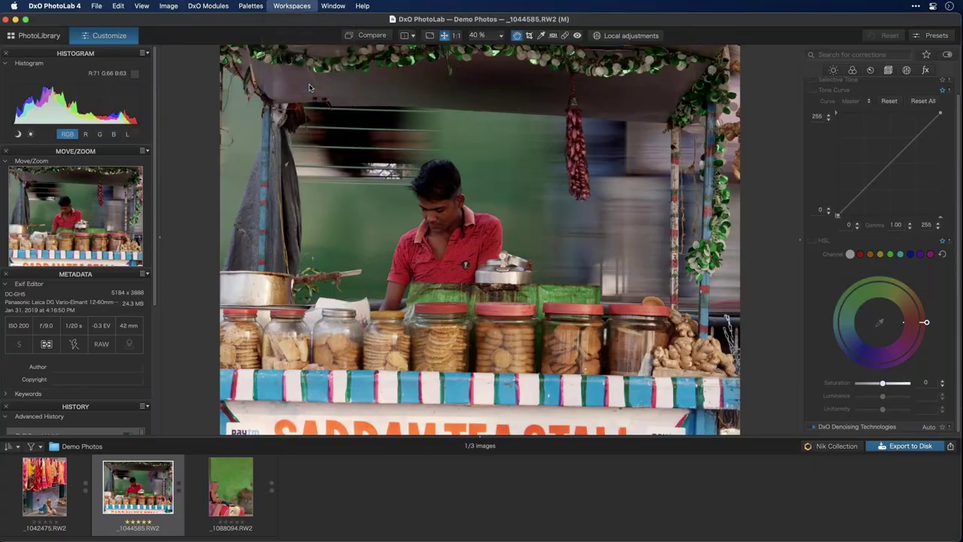
pyautogui.click(509, 316)
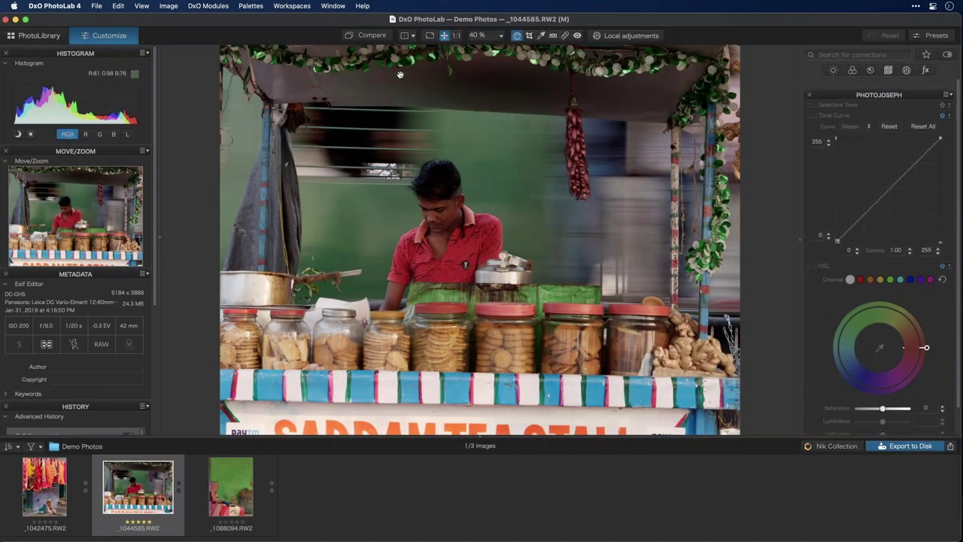
# Hide the PhotoJoseph palette and switch to the DxO Advanced workspace, checking the lists of workspaces and palettes
pyautogui.click(256, 6)
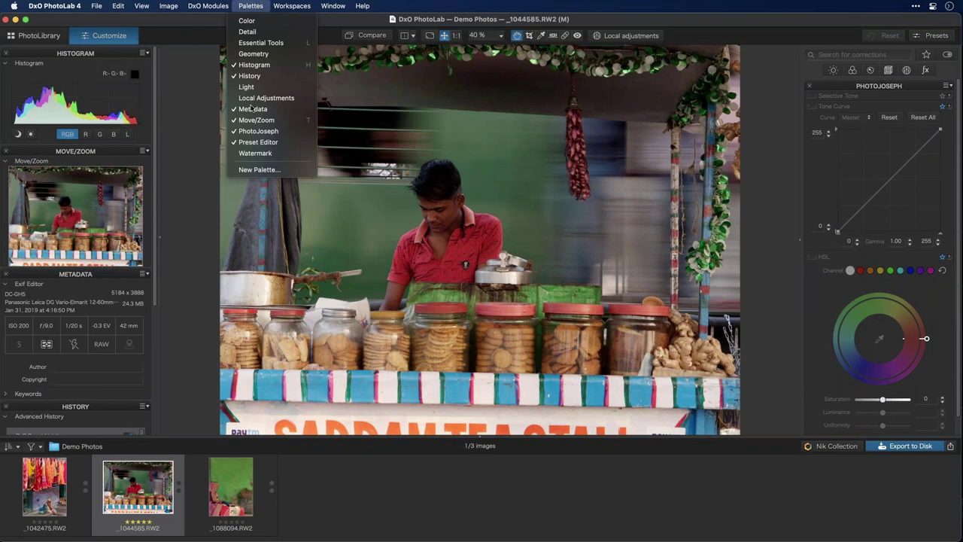
pyautogui.click(257, 131)
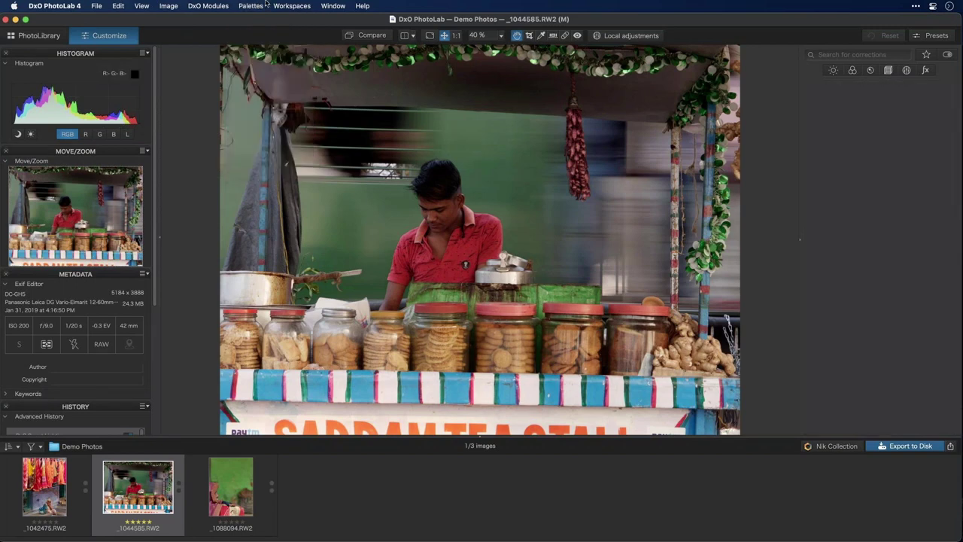
pyautogui.click(254, 5)
pyautogui.moveTo(291, 6)
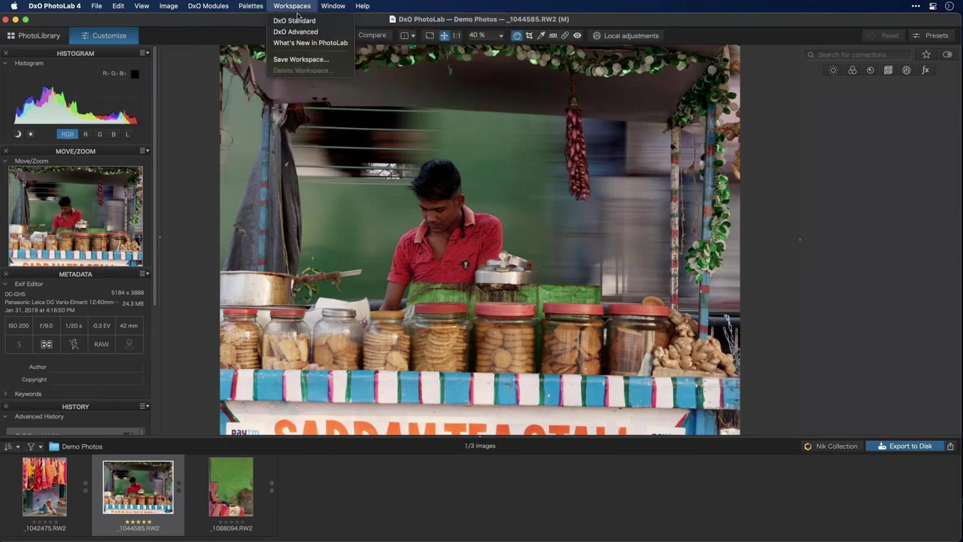
pyautogui.click(296, 33)
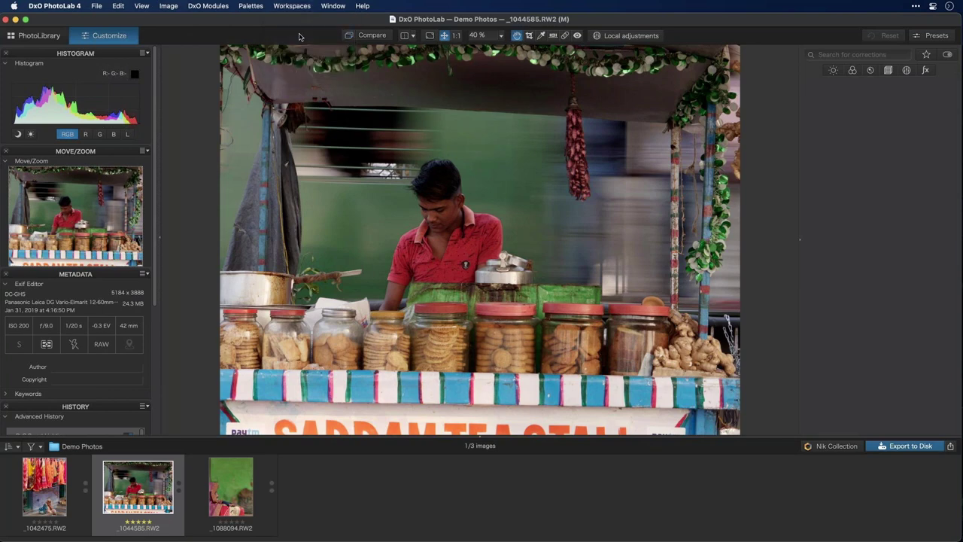
pyautogui.click(292, 6)
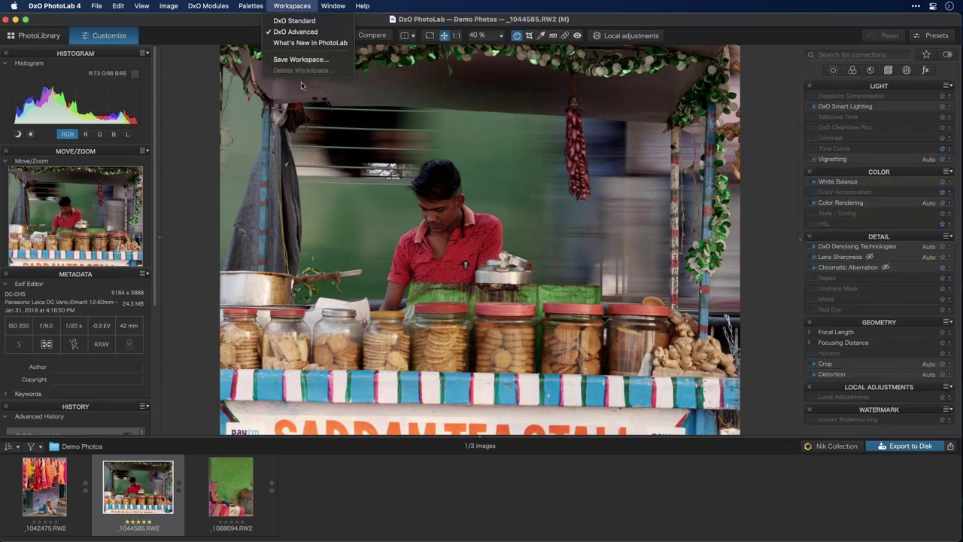
pyautogui.click(301, 6)
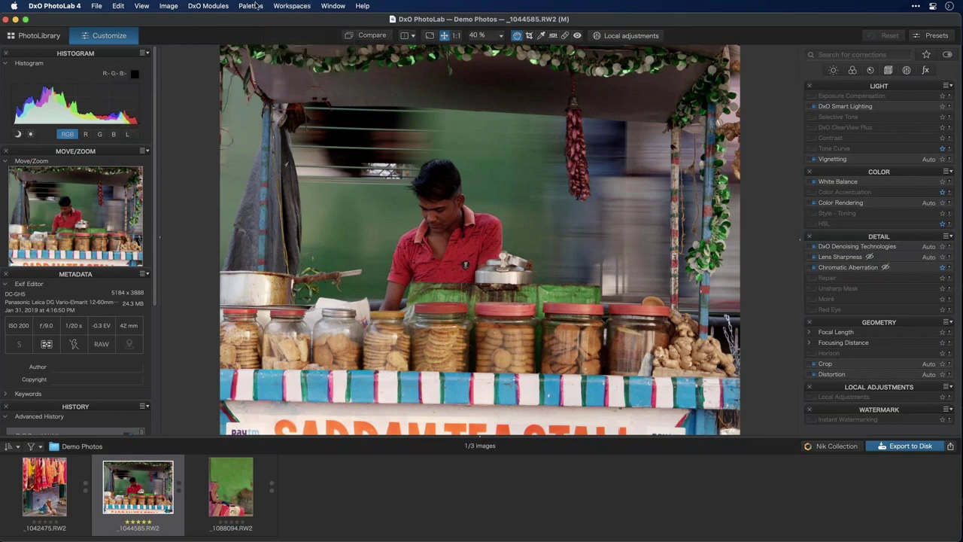
pyautogui.click(254, 6)
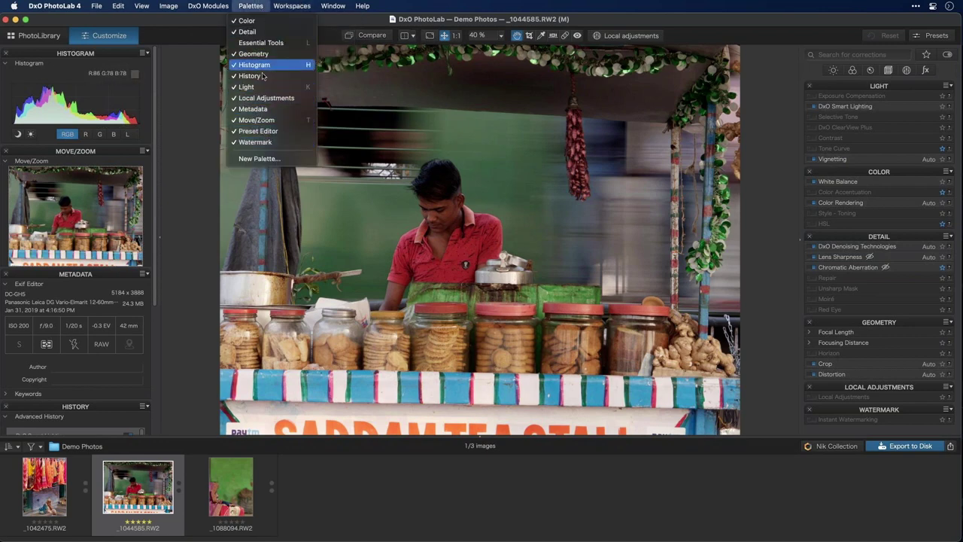
pyautogui.moveTo(294, 6)
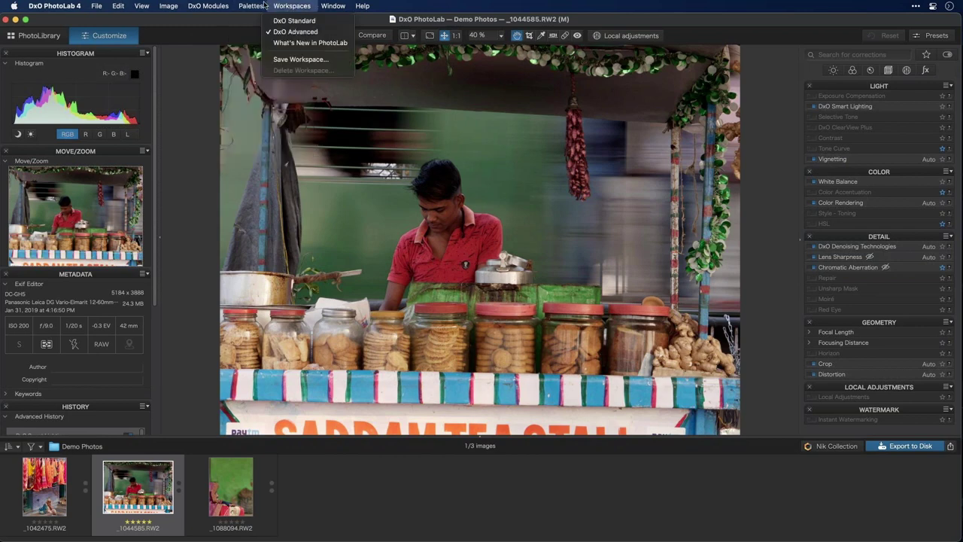
# Create a floating palette named test and add the Crop correction to it
pyautogui.moveTo(259, 6)
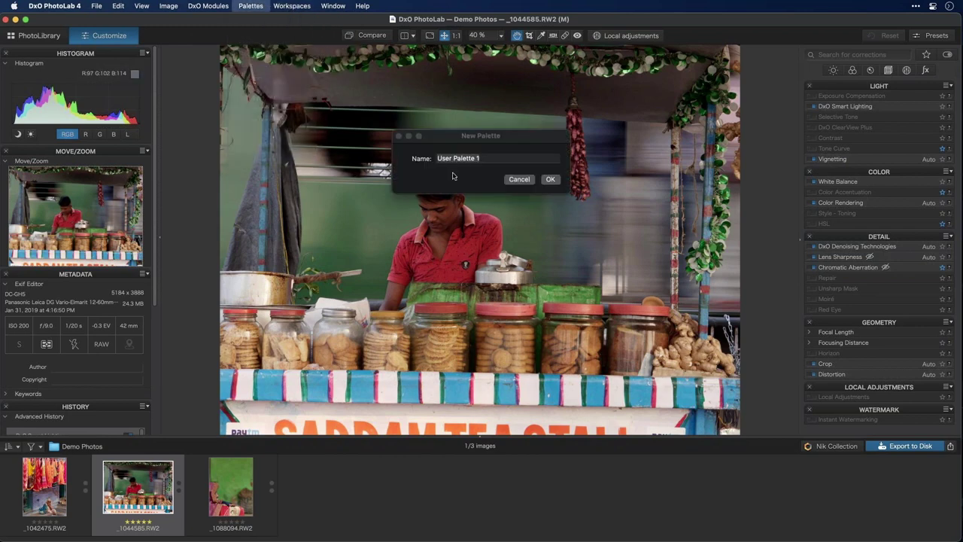
pyautogui.press('BackSpace')
pyautogui.write('test')
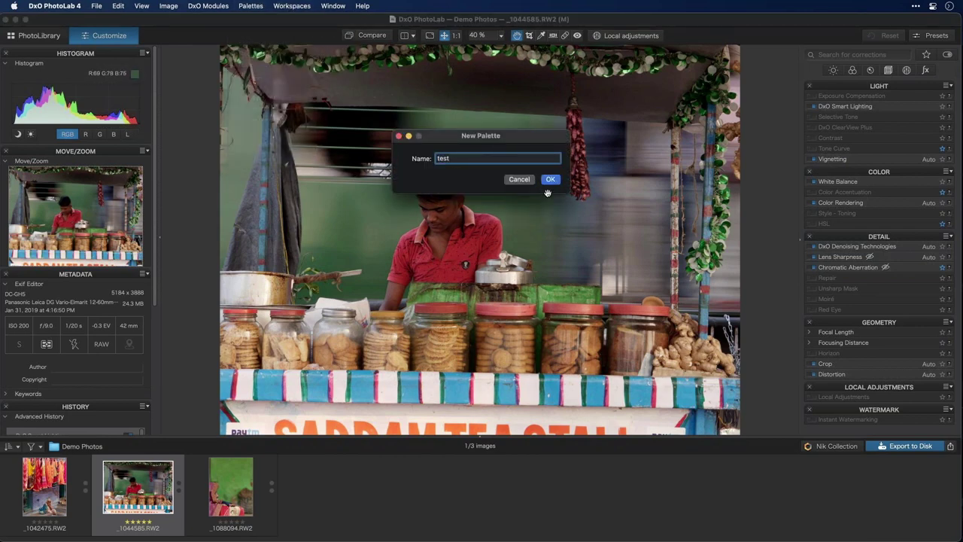
pyautogui.click(551, 179)
pyautogui.click(549, 139)
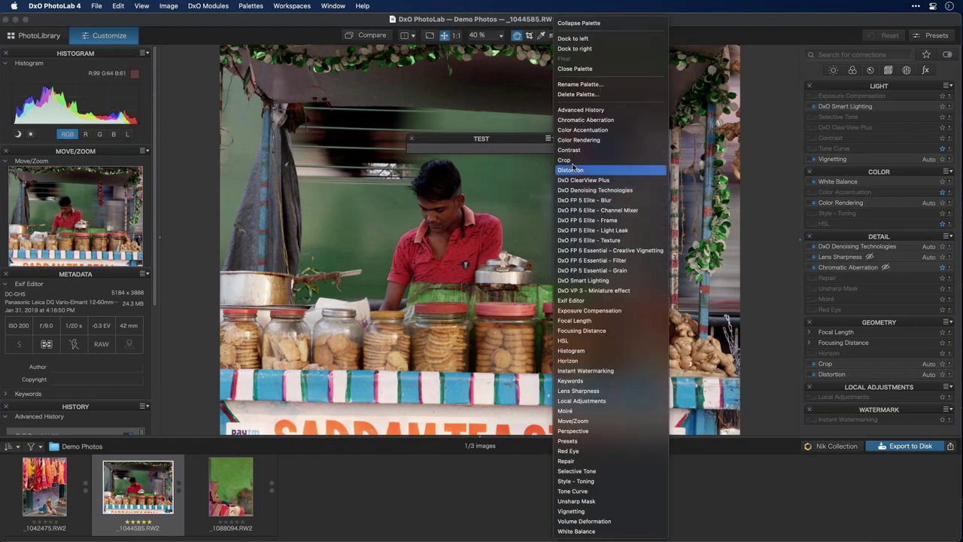
pyautogui.click(571, 159)
pyautogui.moveTo(455, 142); pyautogui.dragTo(501, 126)
# Save the current layout as a workspace named test 2
pyautogui.click(292, 5)
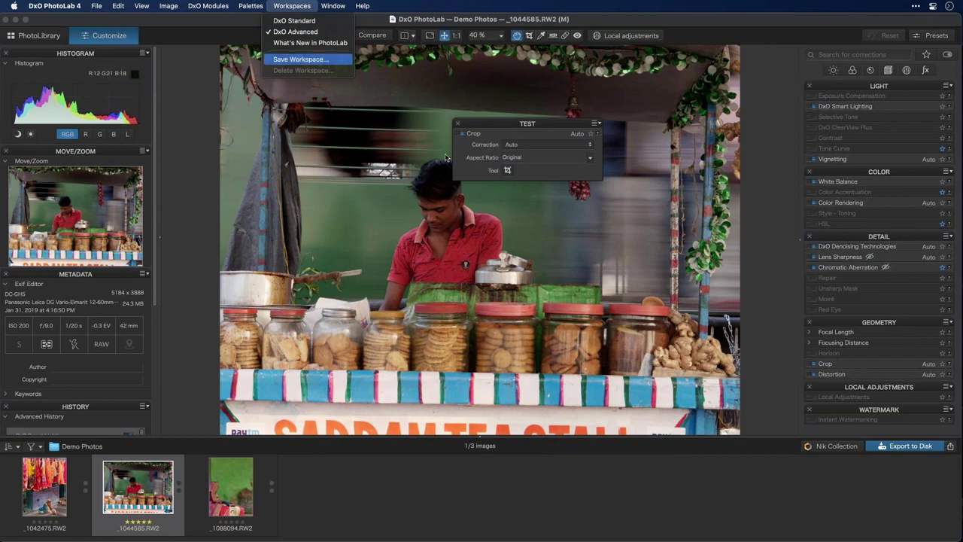
pyautogui.click(297, 59)
pyautogui.write('test 2')
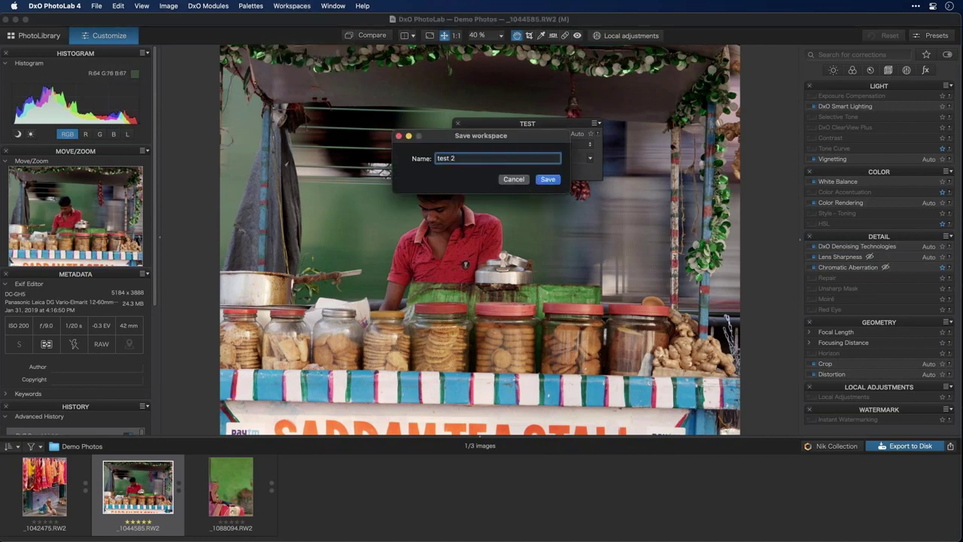
pyautogui.click(543, 181)
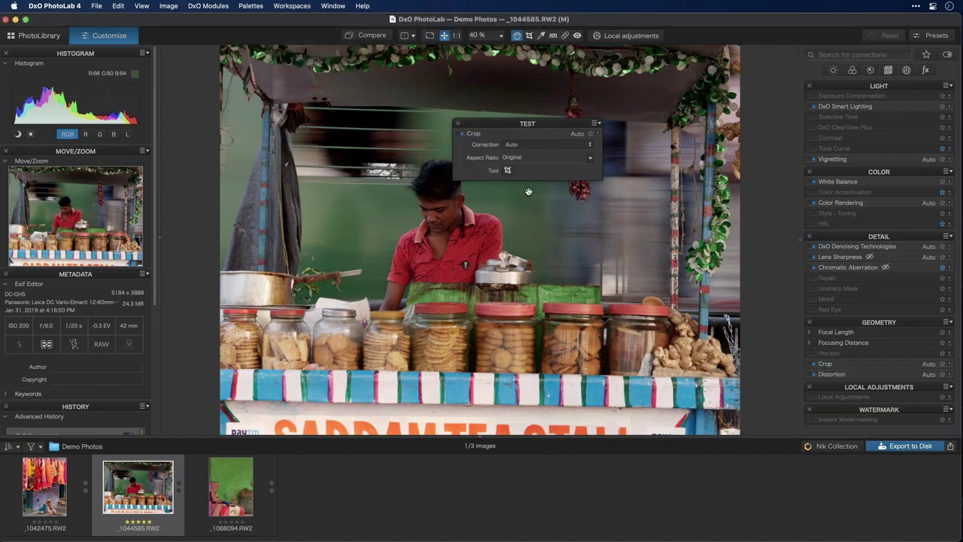
# Close the floating test palette, reopen it and close it again
pyautogui.click(458, 123)
pyautogui.click(251, 5)
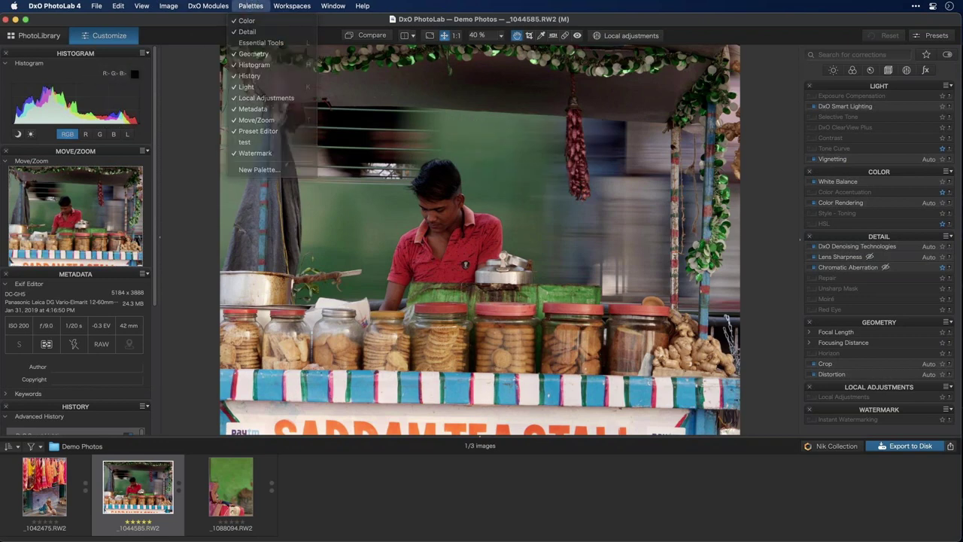
pyautogui.click(250, 5)
pyautogui.click(251, 5)
pyautogui.click(244, 142)
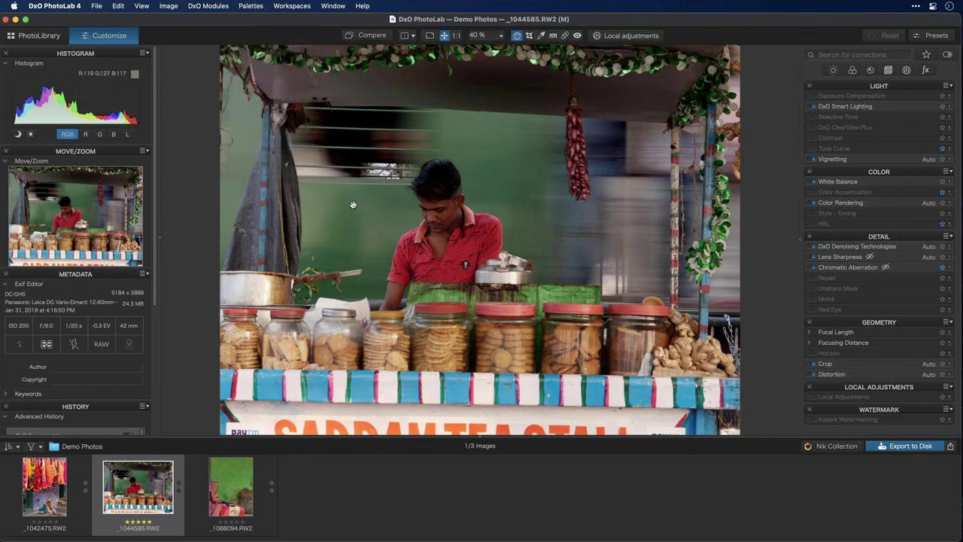
pyautogui.click(456, 123)
# Delete the test 2 workspace and switch back to the DxO Advanced workspace
pyautogui.click(291, 5)
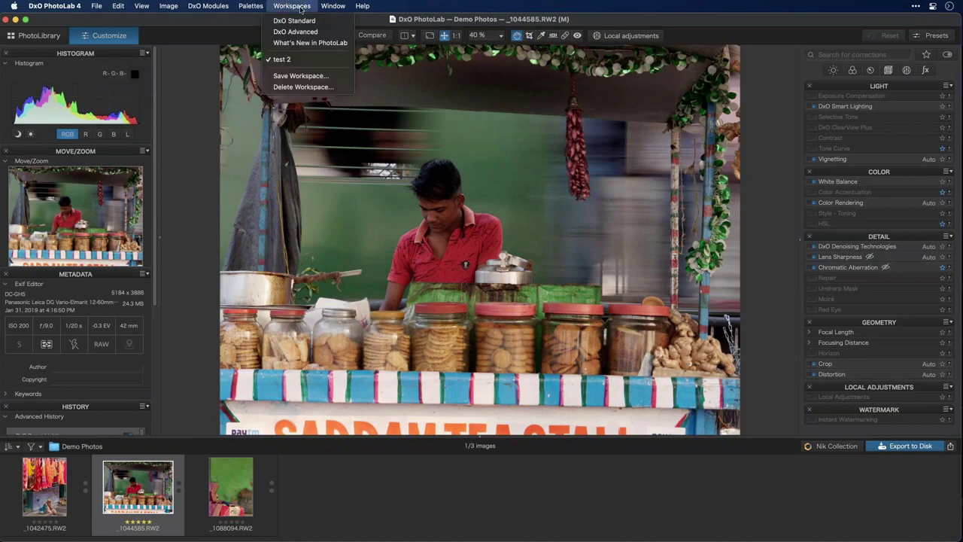
pyautogui.click(303, 86)
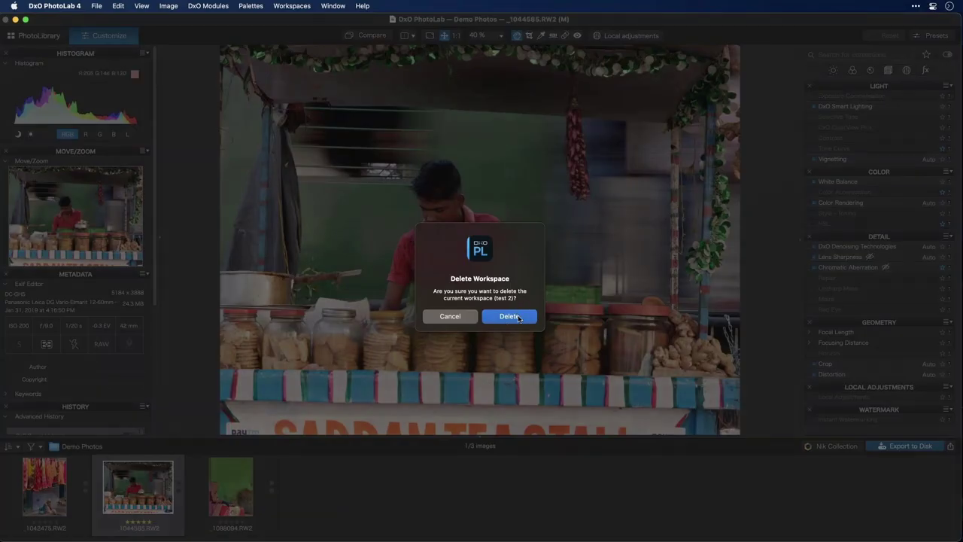
pyautogui.click(508, 316)
pyautogui.click(292, 5)
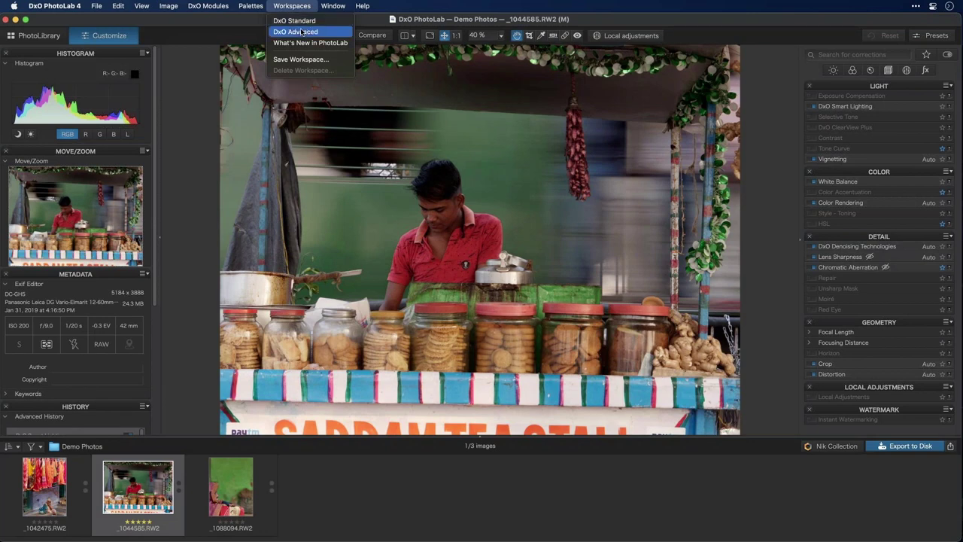
pyautogui.click(508, 135)
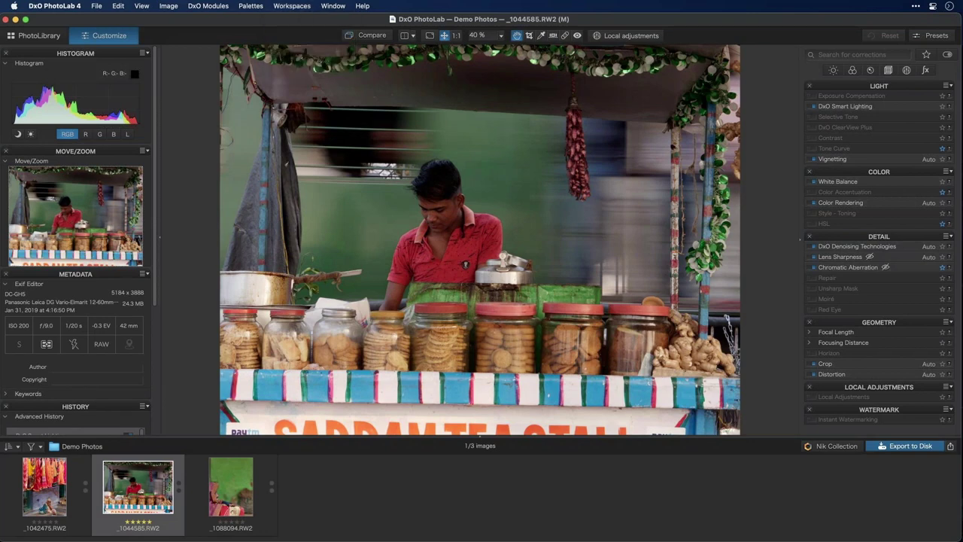
# Create a new palette named test 123 and add the HSL correction to it
pyautogui.click(250, 6)
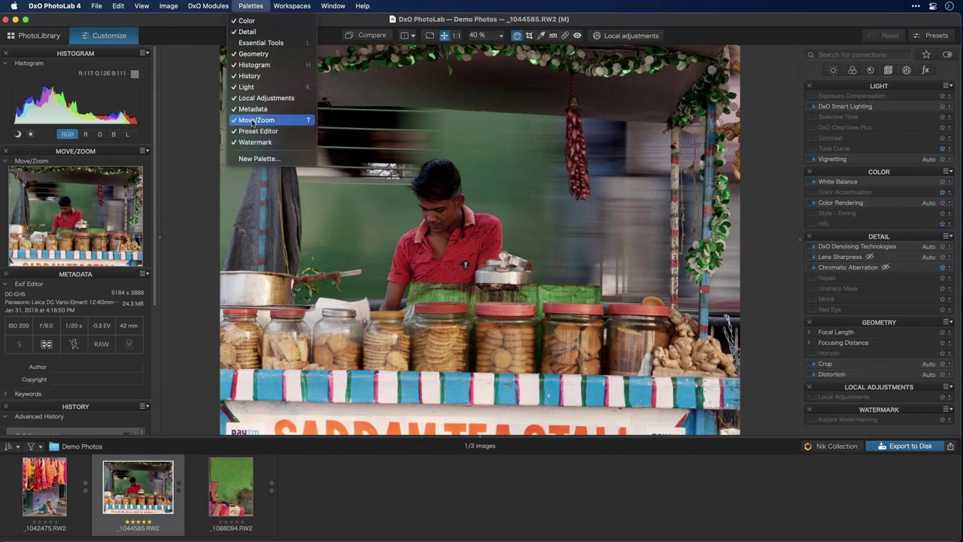
pyautogui.moveTo(304, 4)
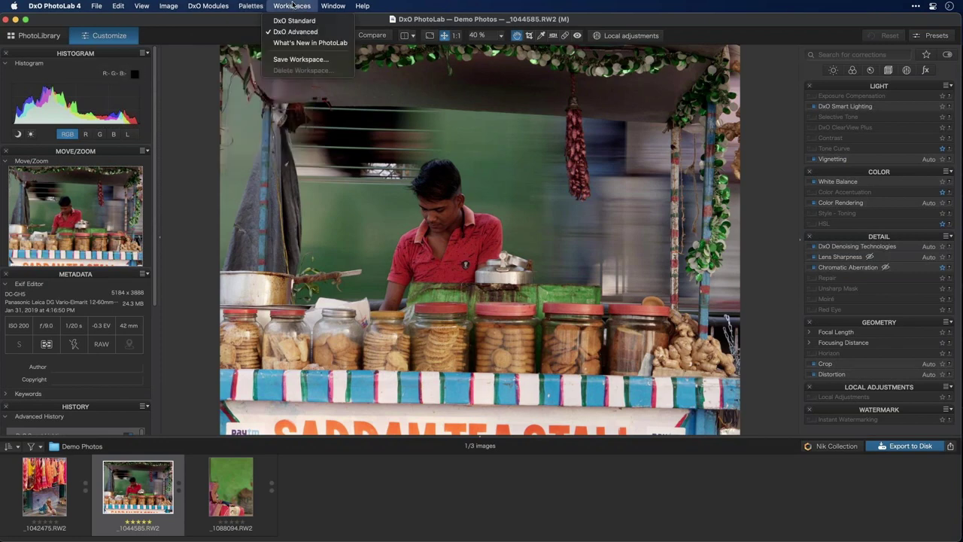
pyautogui.moveTo(252, 5)
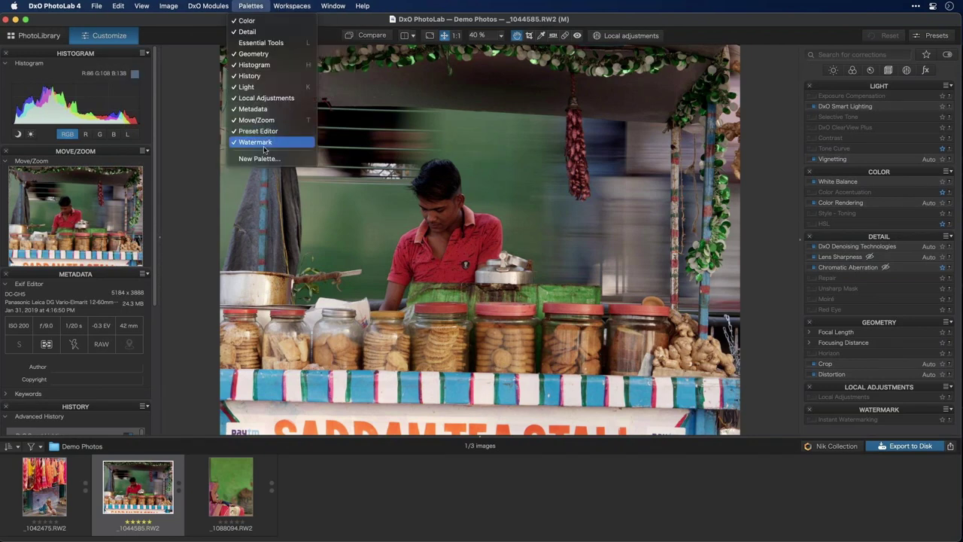
pyautogui.click(264, 159)
pyautogui.write('test 123')
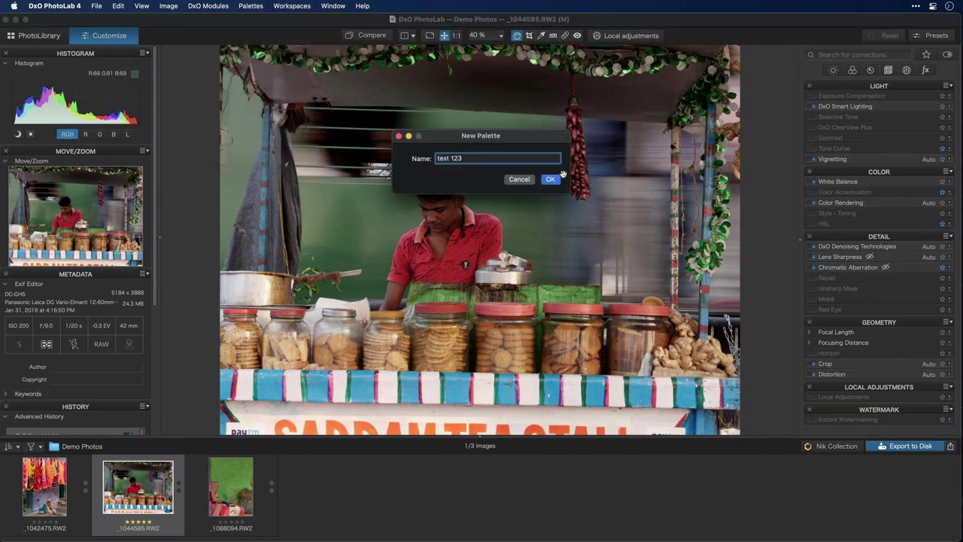
pyautogui.press('Return')
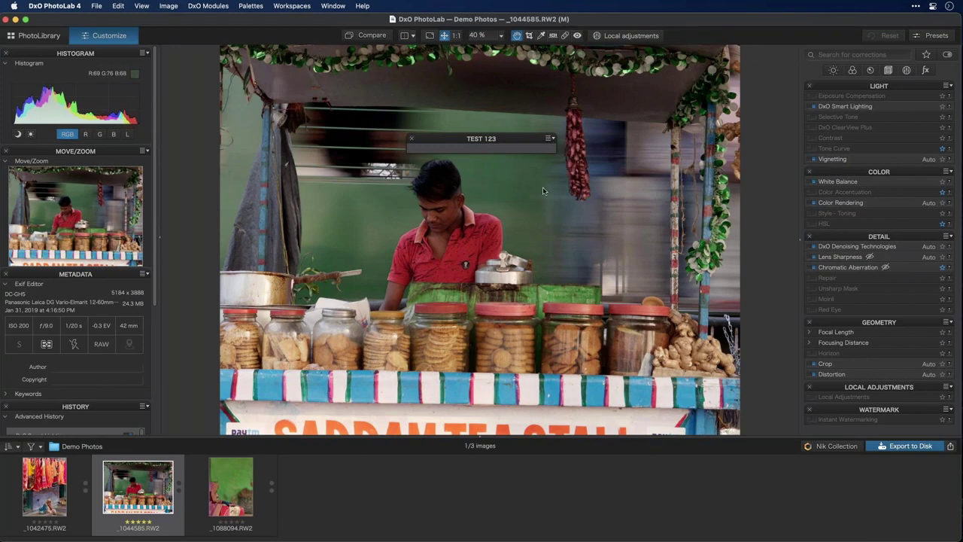
pyautogui.click(548, 138)
pyautogui.click(563, 340)
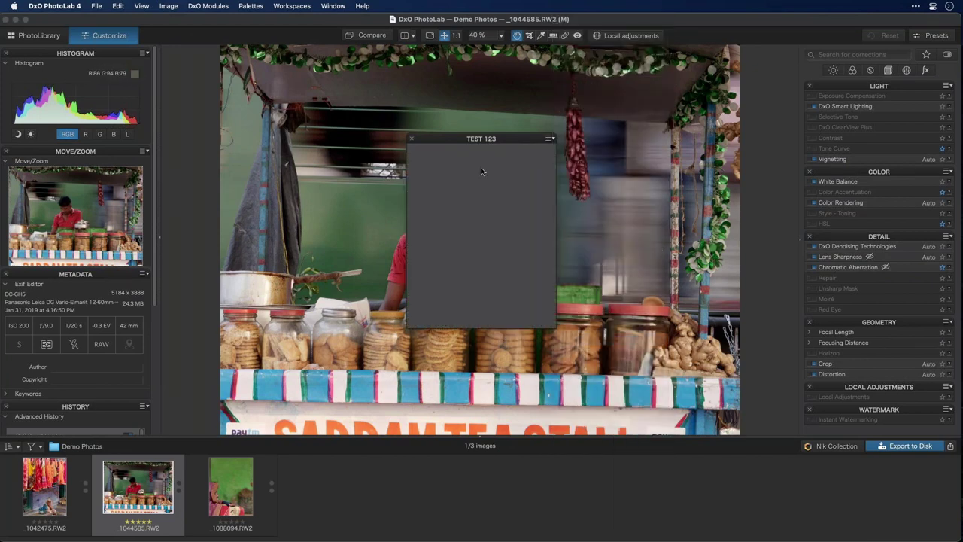
# Switch to the DxO Standard workspace and return to the DxO Advanced workspace
pyautogui.click(292, 5)
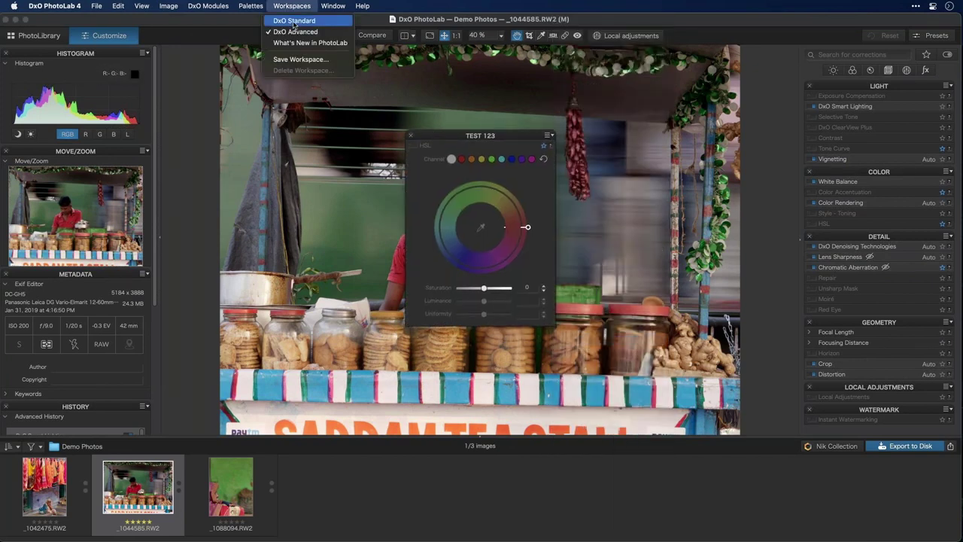
pyautogui.click(293, 23)
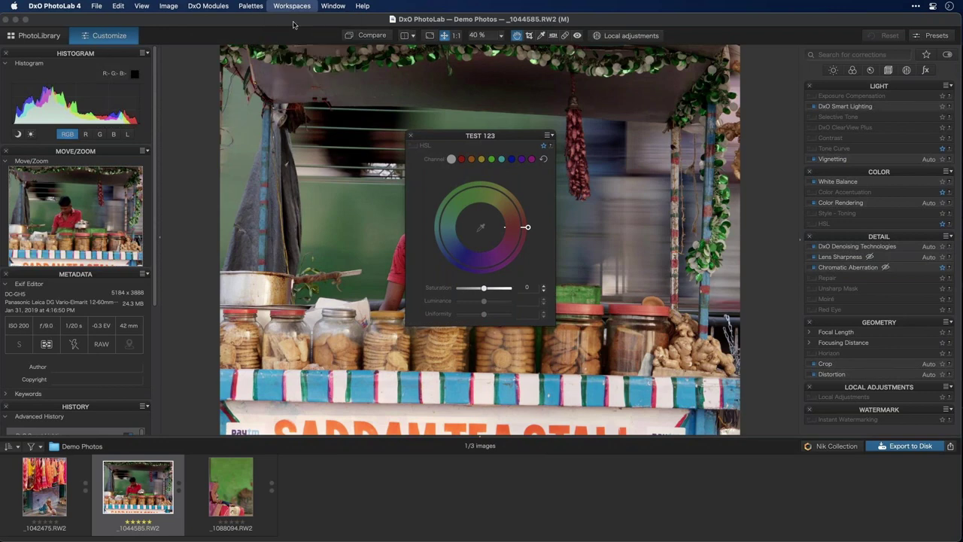
pyautogui.click(309, 6)
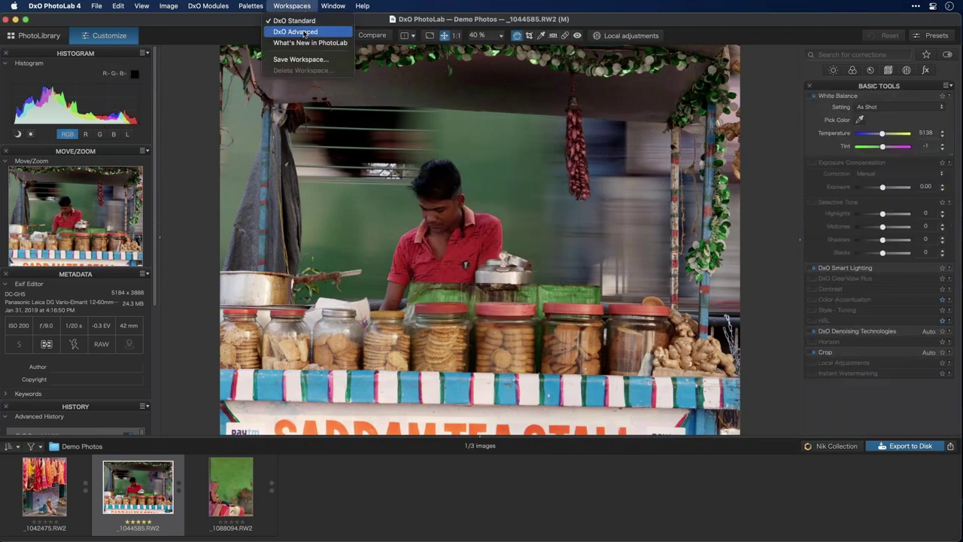
pyautogui.click(304, 32)
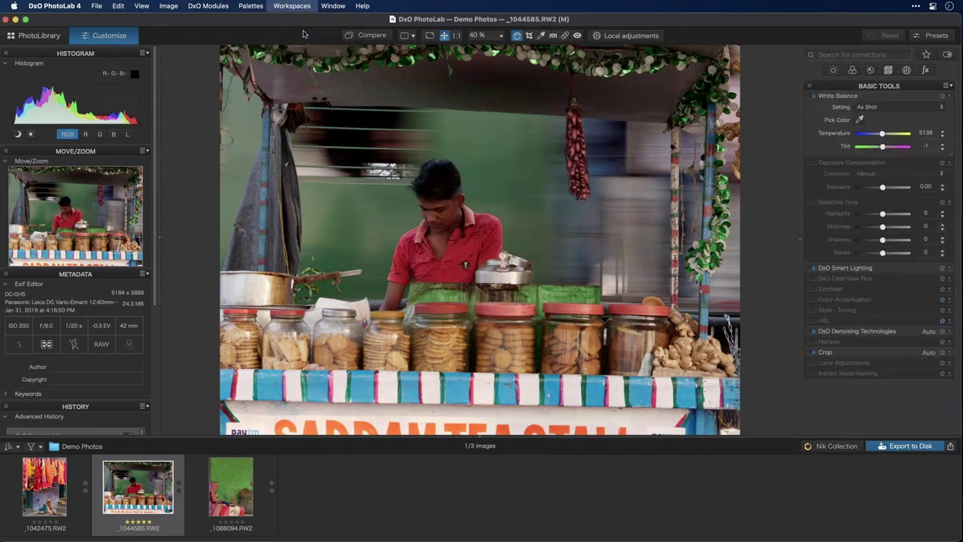
# Look through the available palettes and workspaces
pyautogui.click(252, 6)
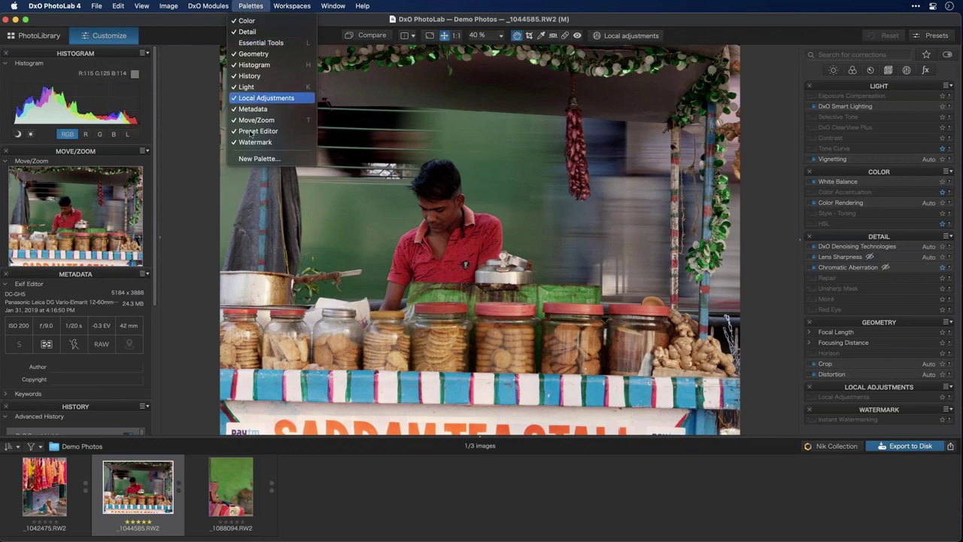
pyautogui.moveTo(308, 4)
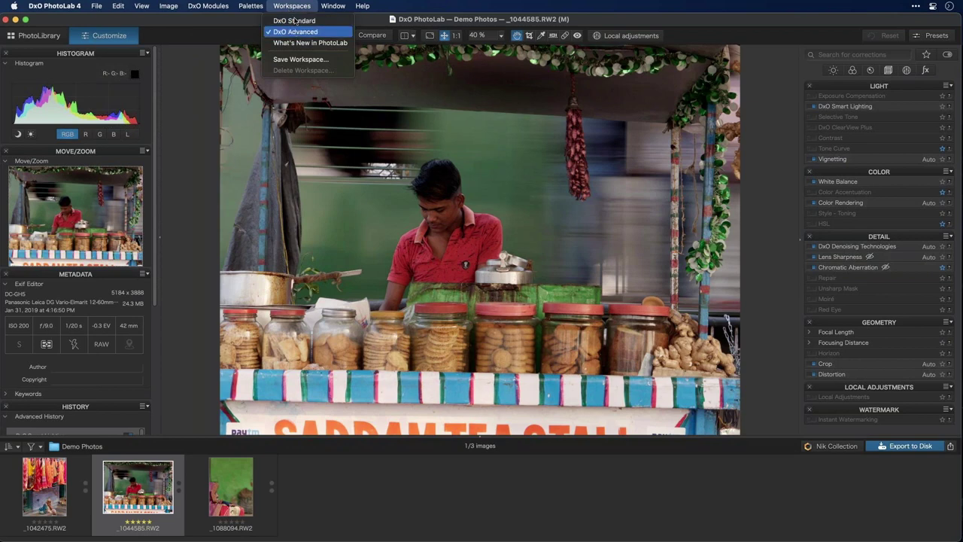
pyautogui.moveTo(253, 6)
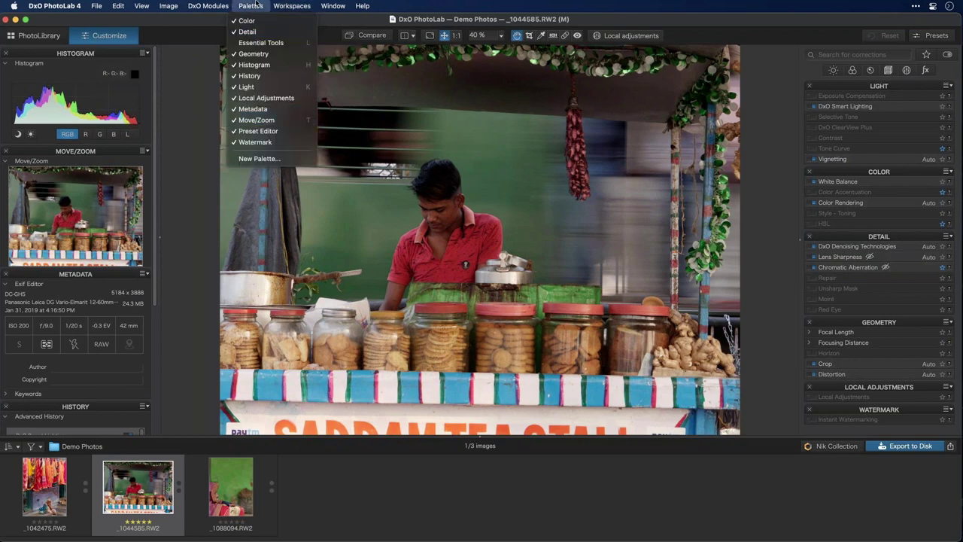
pyautogui.click(254, 5)
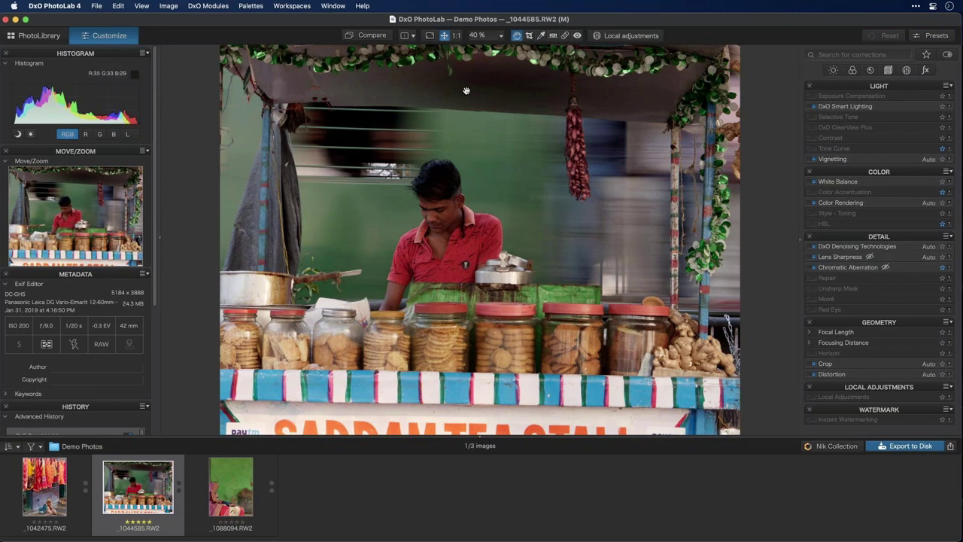
pyautogui.click(292, 6)
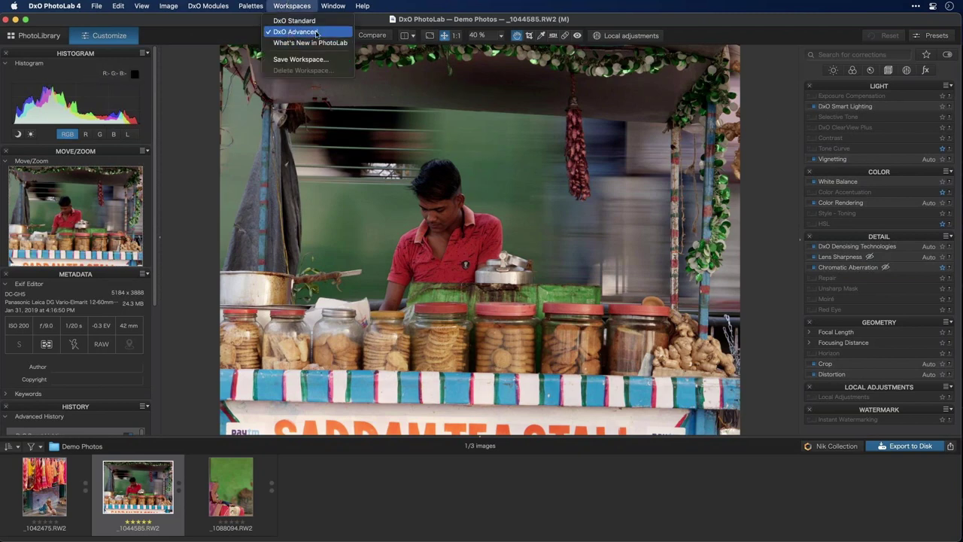
pyautogui.click(850, 189)
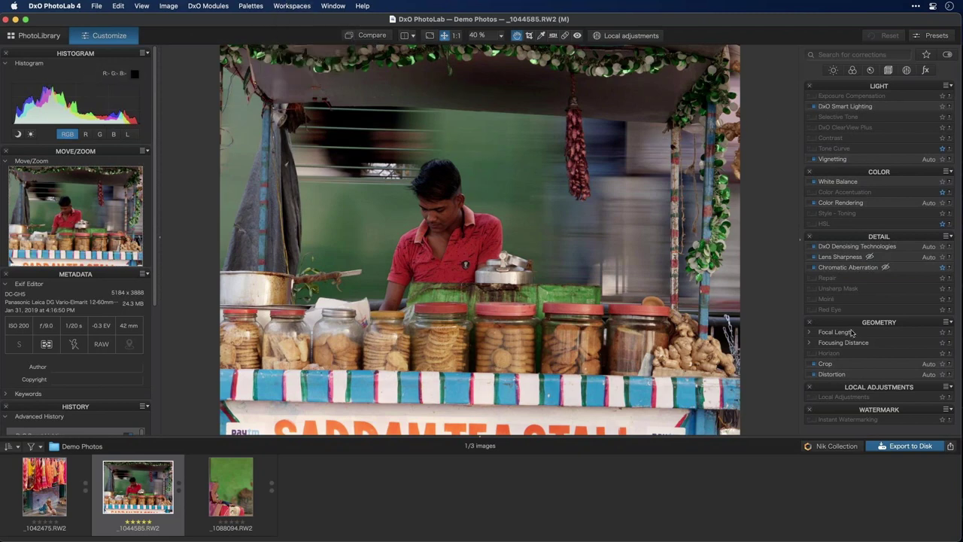
# Filter the corrections by the color, geometry, detail and light categories one after another, and clear the category filter
pyautogui.click(833, 70)
pyautogui.click(852, 70)
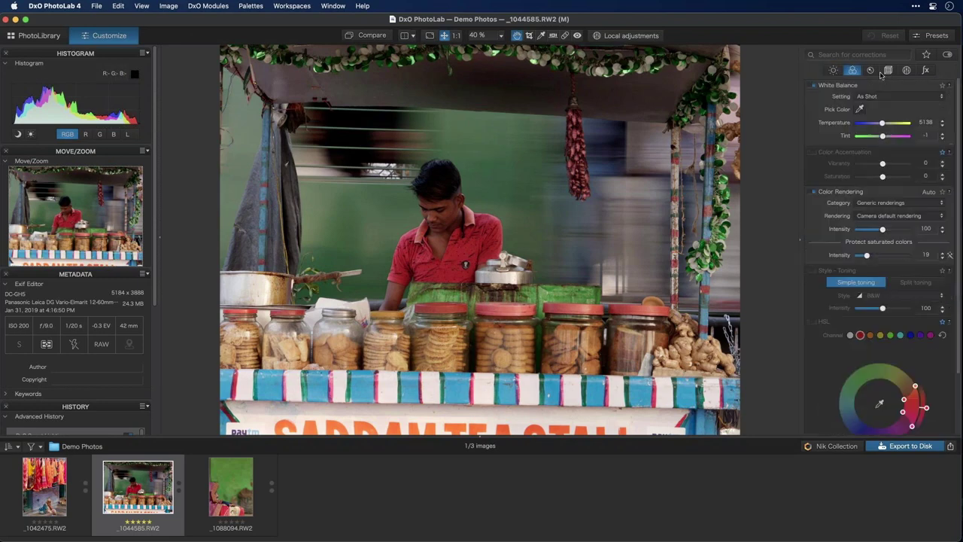
pyautogui.click(888, 70)
pyautogui.click(870, 71)
pyautogui.click(832, 70)
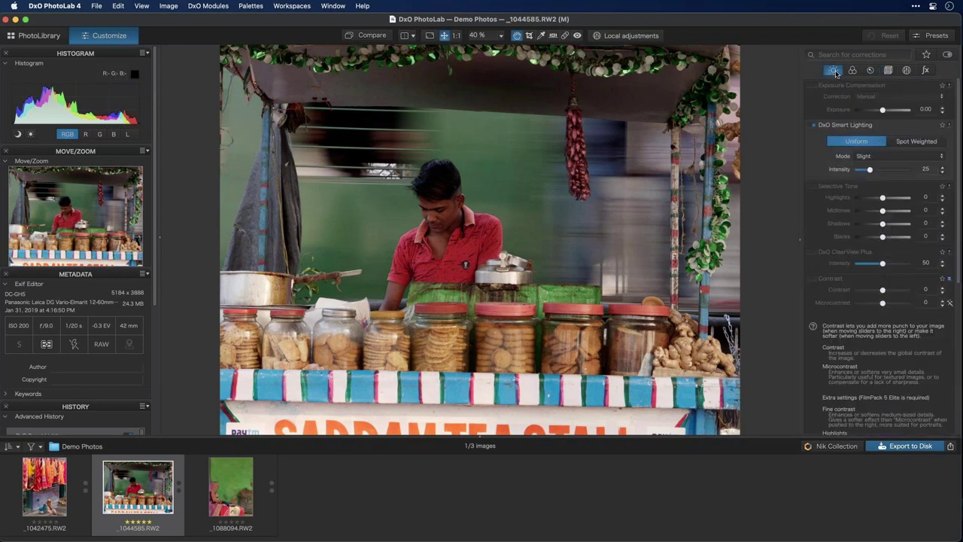
pyautogui.click(926, 56)
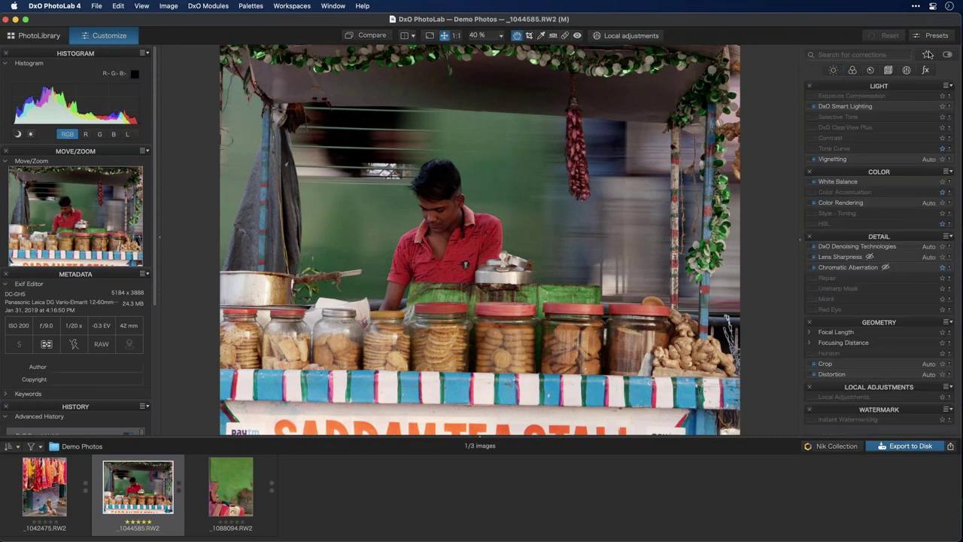
# Show only the active corrections, and replace that filter with the favorites filter to browse the starred corrections
pyautogui.click(949, 56)
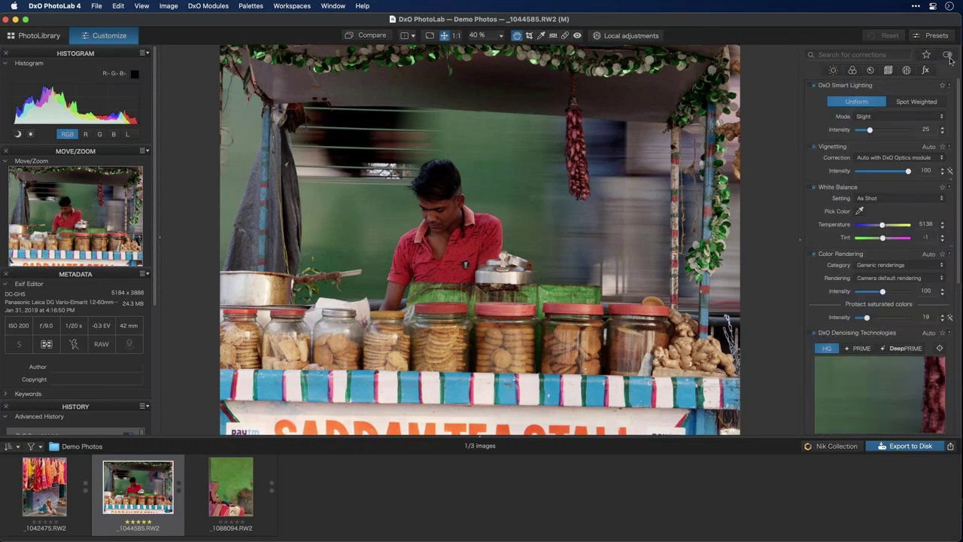
pyautogui.click(947, 55)
pyautogui.click(926, 55)
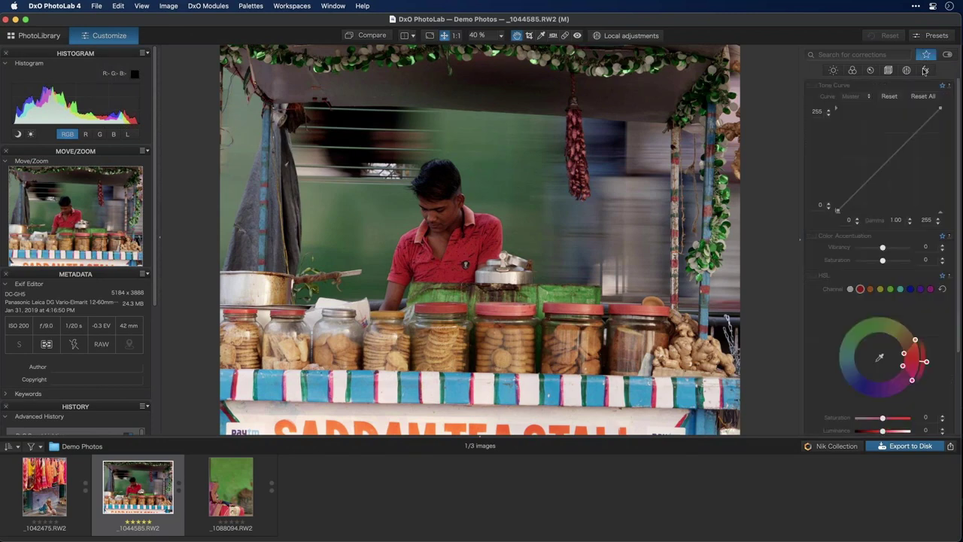
pyautogui.scroll(-5, 884, 127)
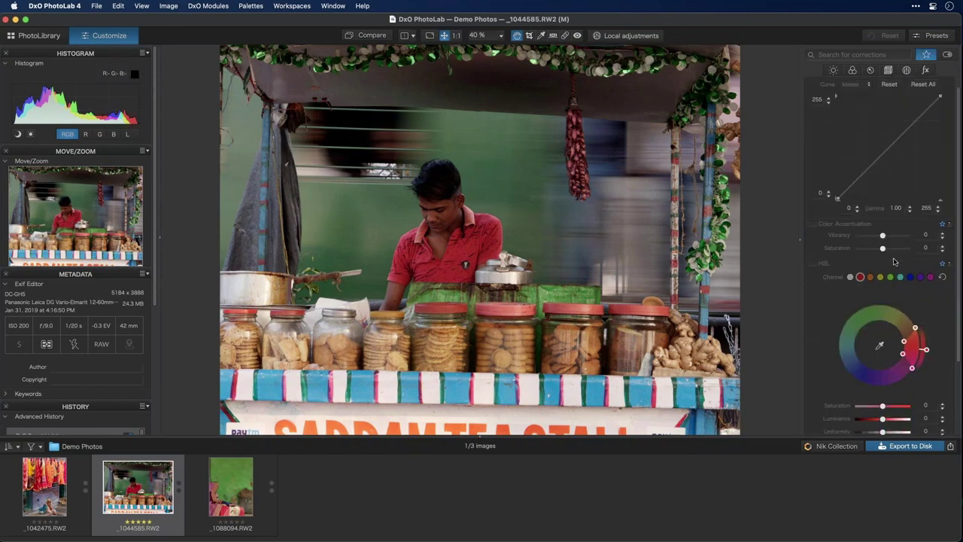
pyautogui.scroll(5, 827, 126)
pyautogui.scroll(-6, 828, 126)
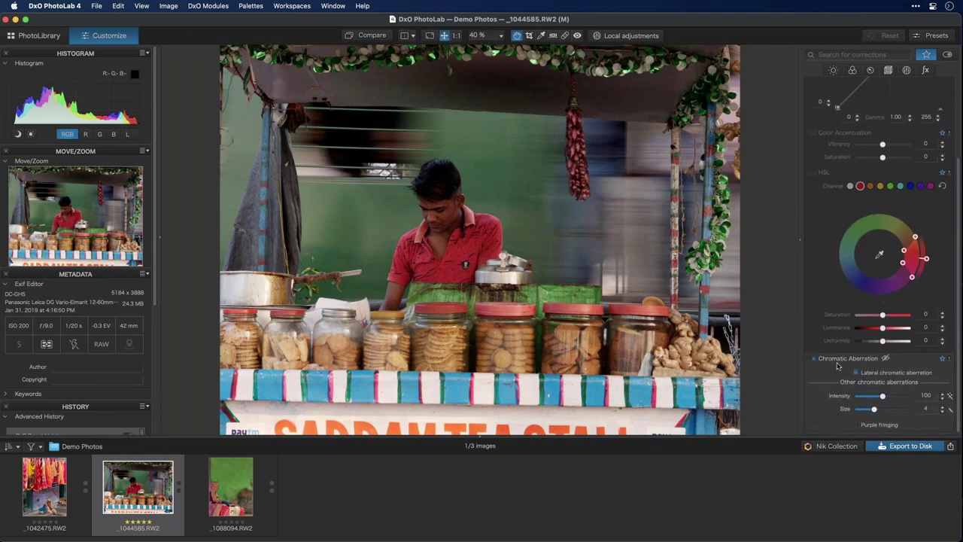
# Combine the active corrections filter first with favorites and next with the color category, and clear all filters
pyautogui.click(947, 56)
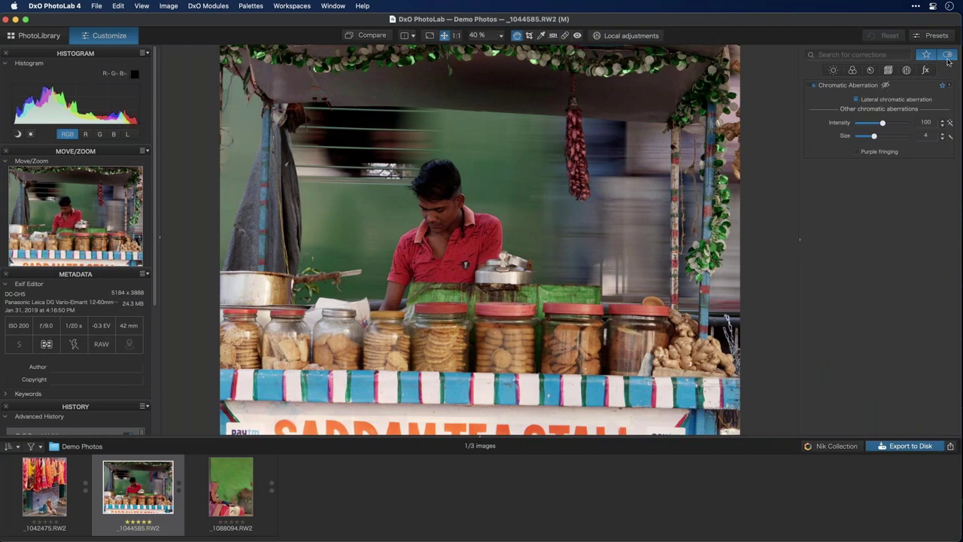
pyautogui.click(926, 54)
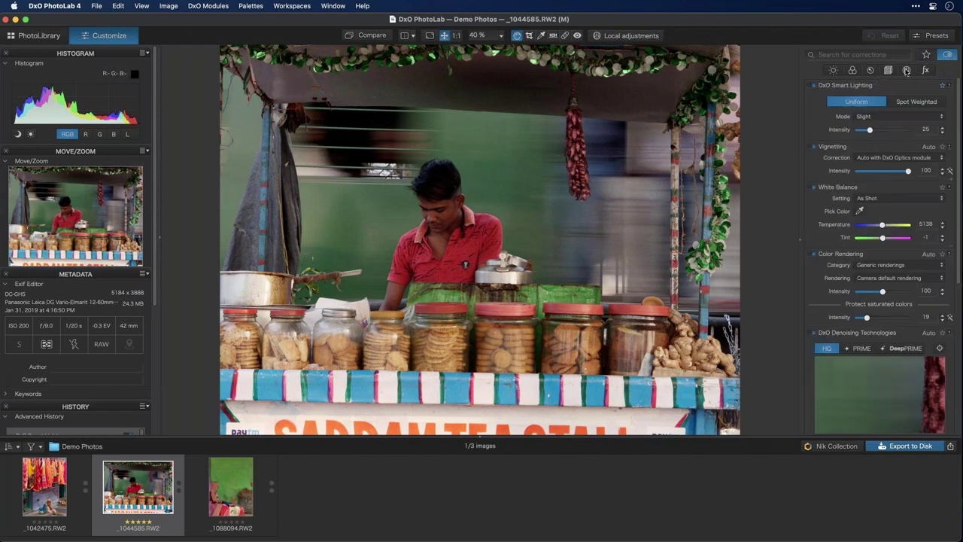
pyautogui.click(853, 70)
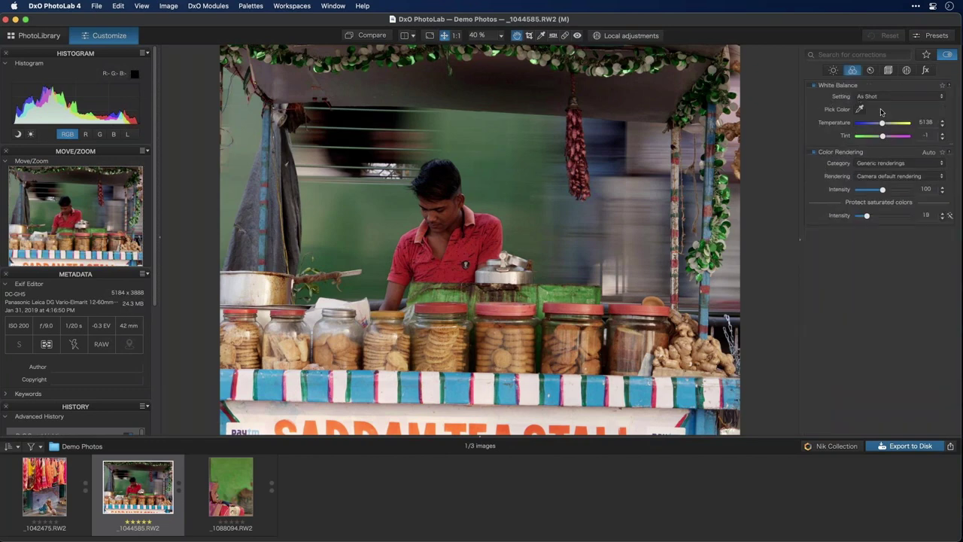
pyautogui.click(852, 70)
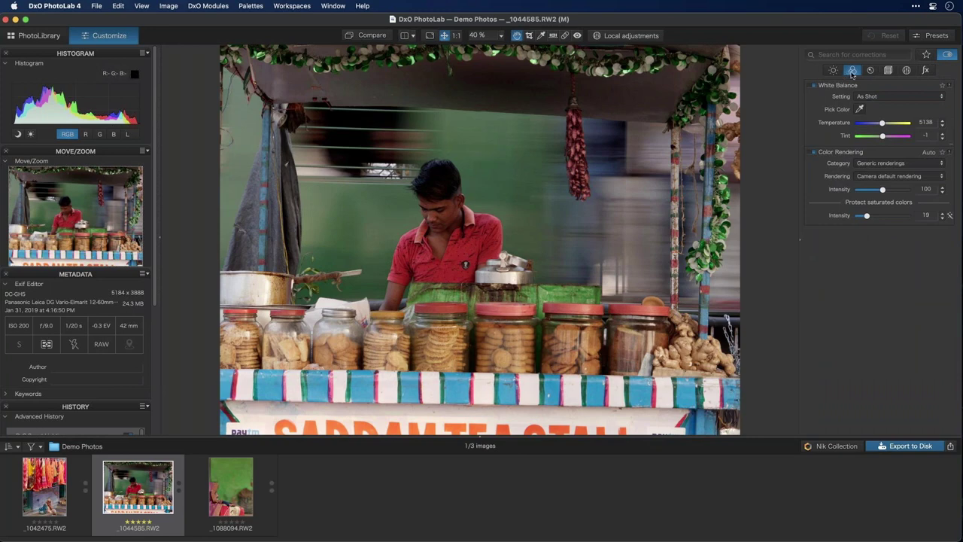
pyautogui.click(952, 55)
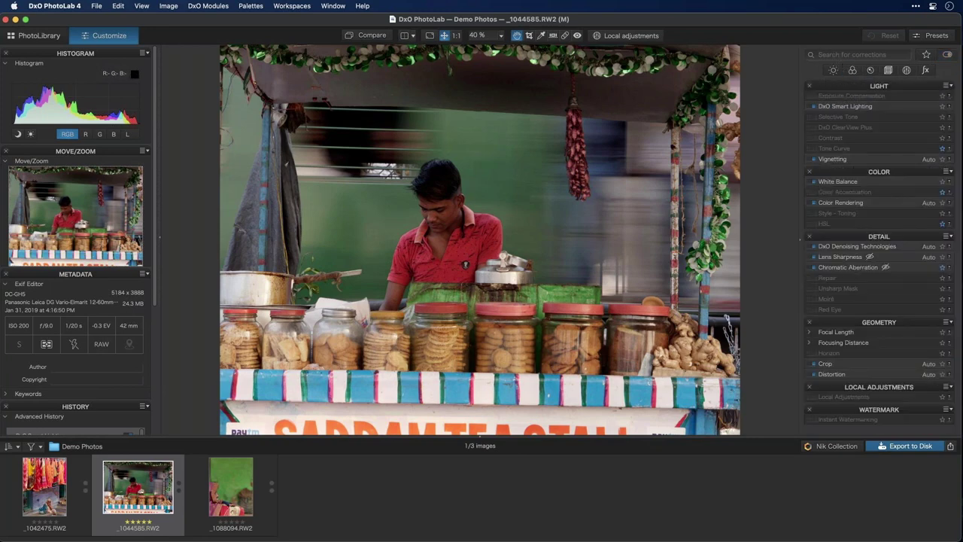
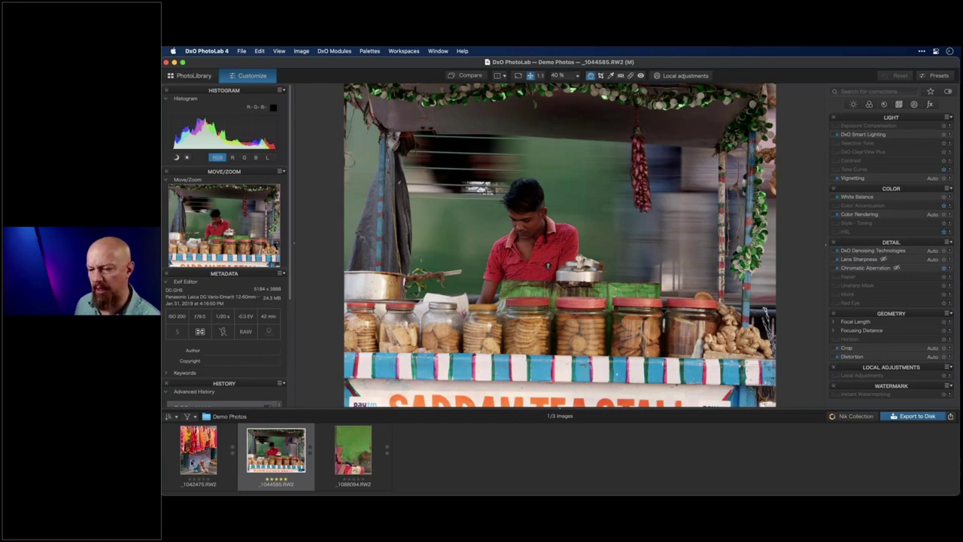
# Look over the filmstrip's image filter criteria and sort the images by File Name
pyautogui.click(187, 416)
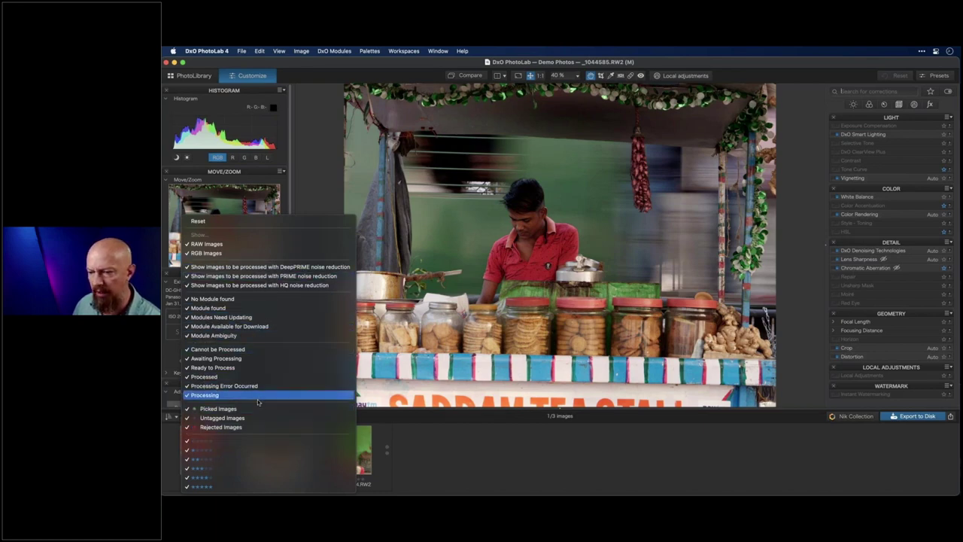
pyautogui.click(470, 436)
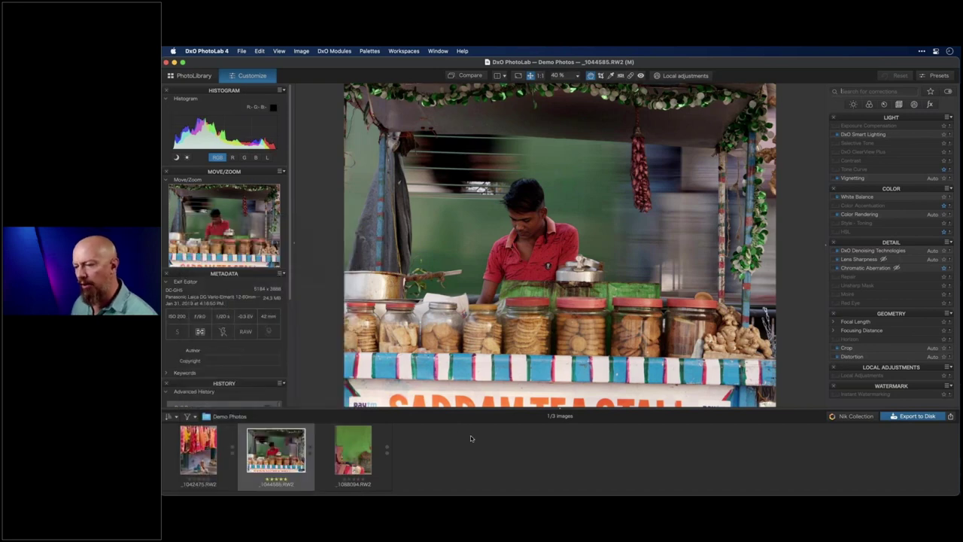
pyautogui.click(173, 417)
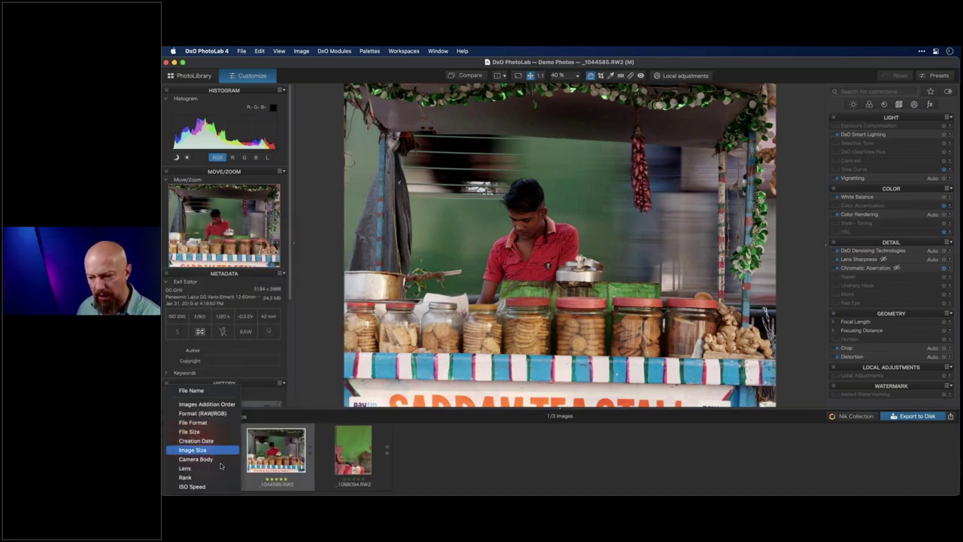
pyautogui.click(218, 391)
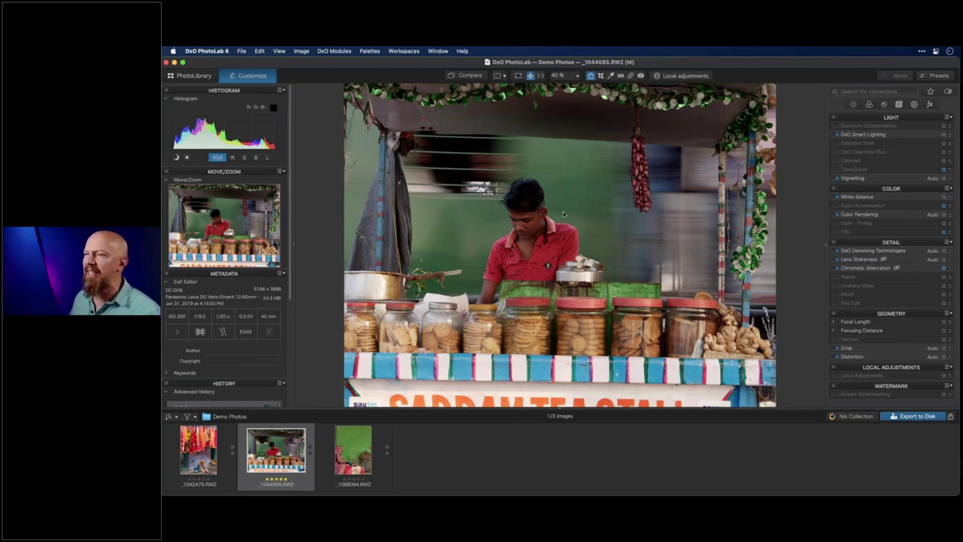
# Check which workspaces are available and which workspace options can be used
pyautogui.click(391, 51)
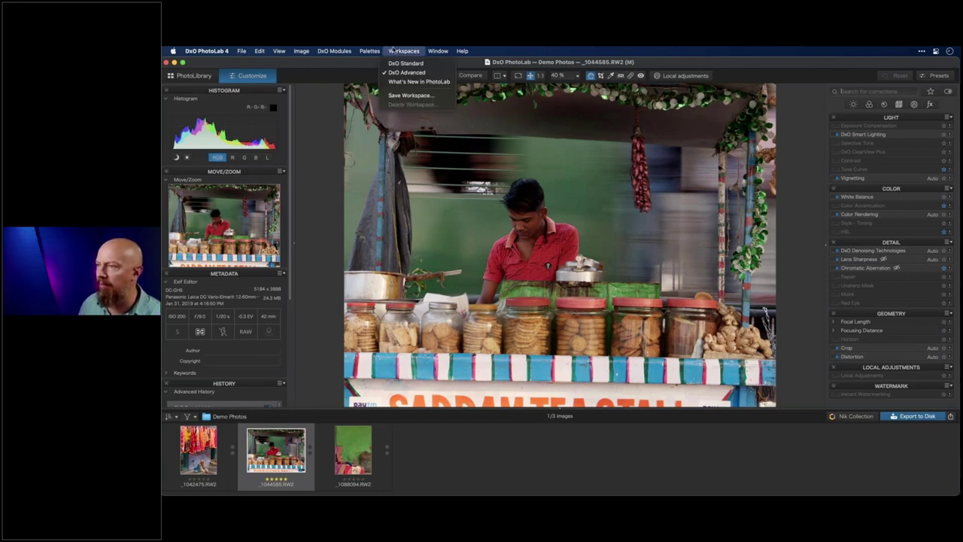
pyautogui.click(394, 50)
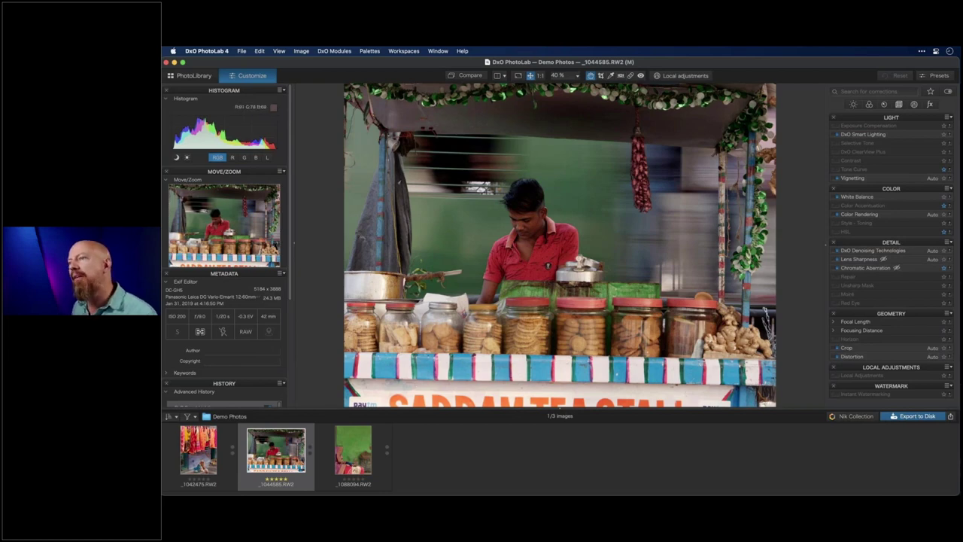
pyautogui.click(408, 51)
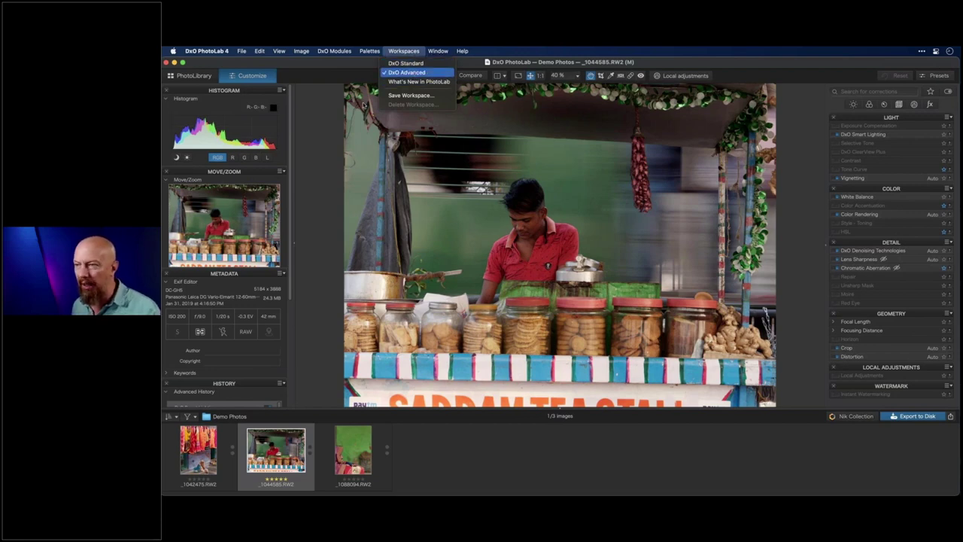
pyautogui.click(318, 115)
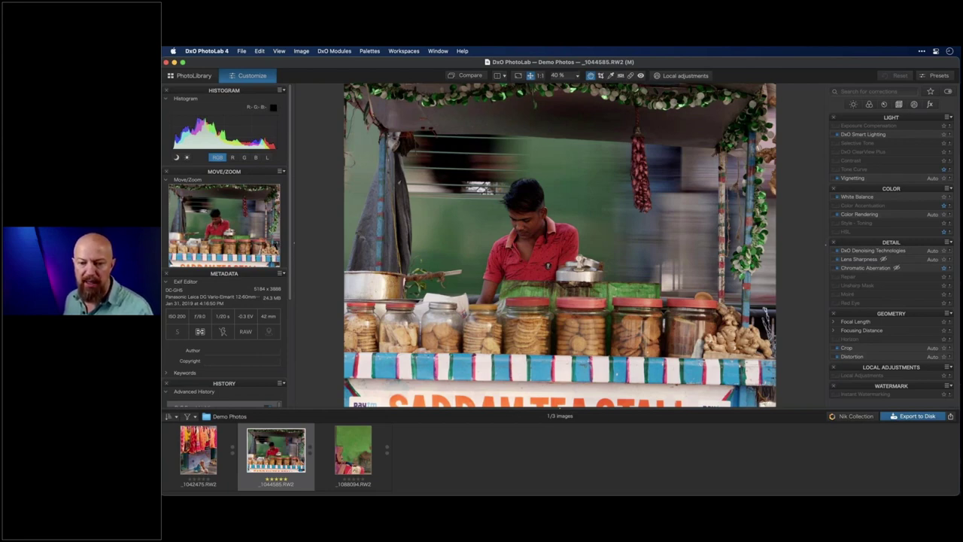
# Undock and close the Light palette, and float the Color palette over the upper part of the photo
pyautogui.moveTo(891, 120); pyautogui.dragTo(575, 147)
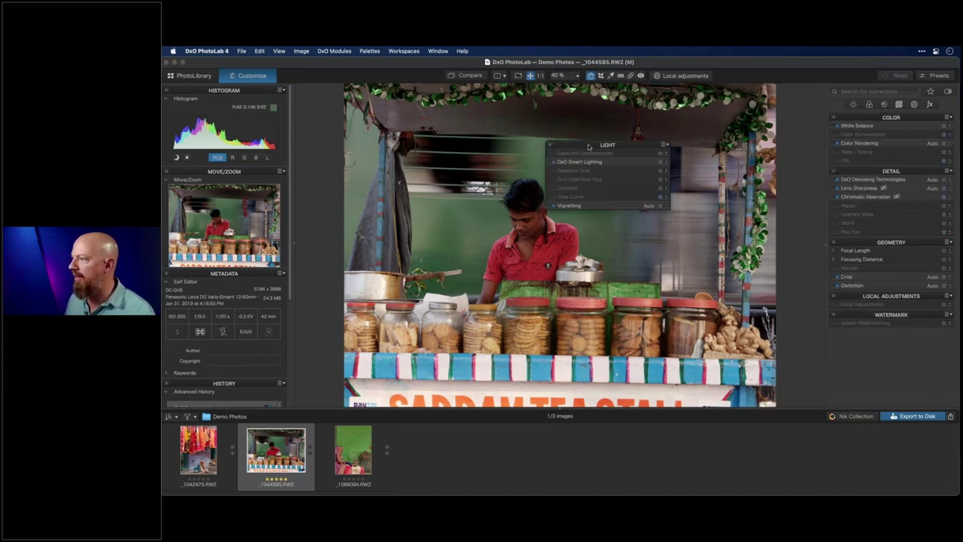
pyautogui.click(550, 144)
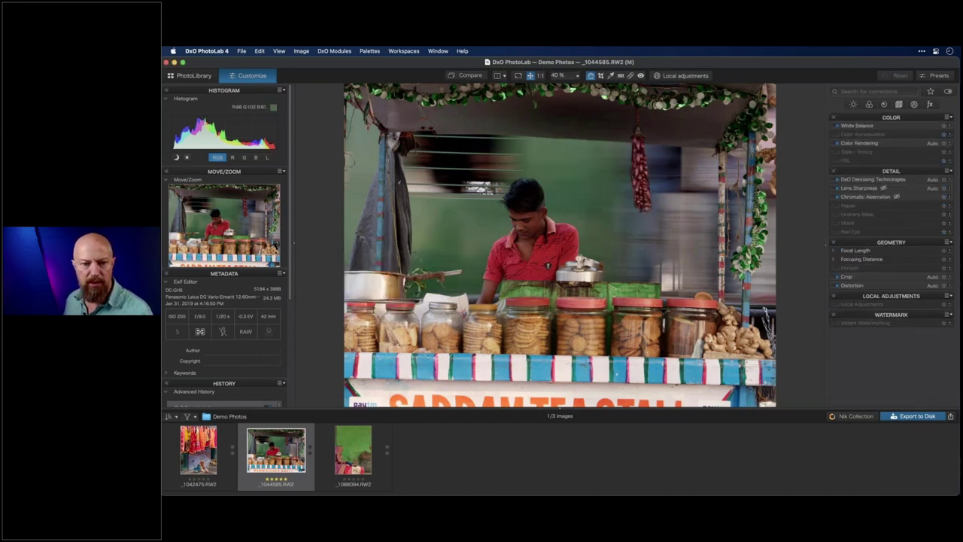
pyautogui.moveTo(914, 119); pyautogui.dragTo(292, 274)
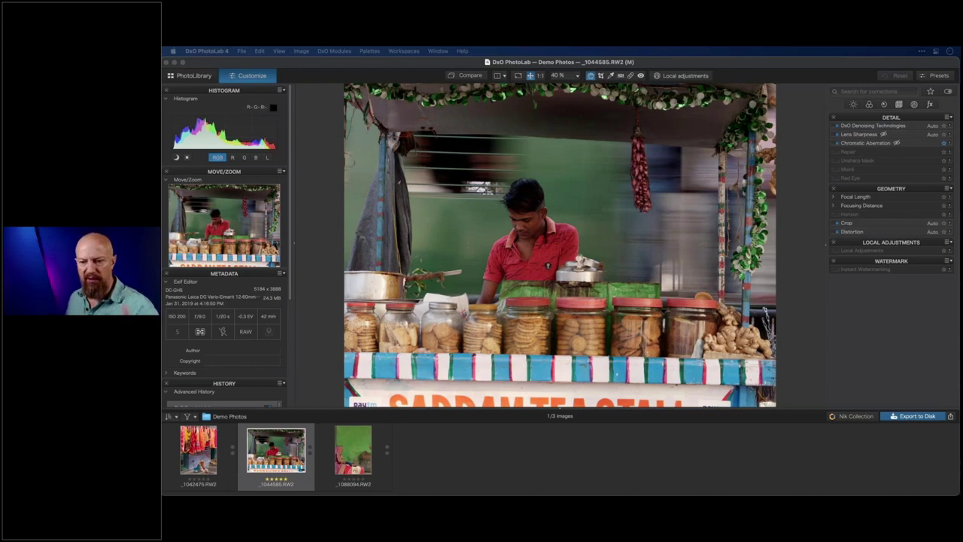
pyautogui.moveTo(338, 450); pyautogui.dragTo(610, 139)
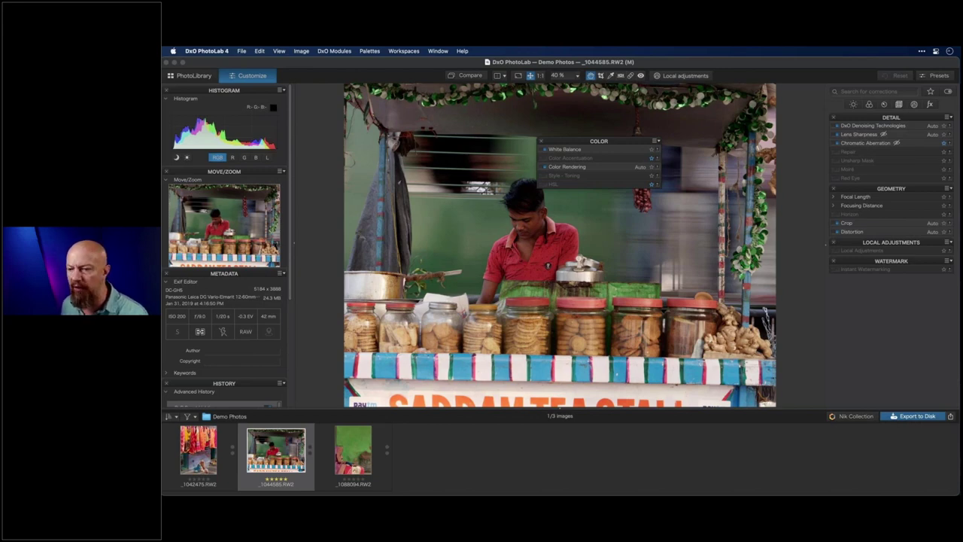
# Look over the Metadata and History palettes and expand the photo's Keywords section
pyautogui.scroll(-5, 229, 316)
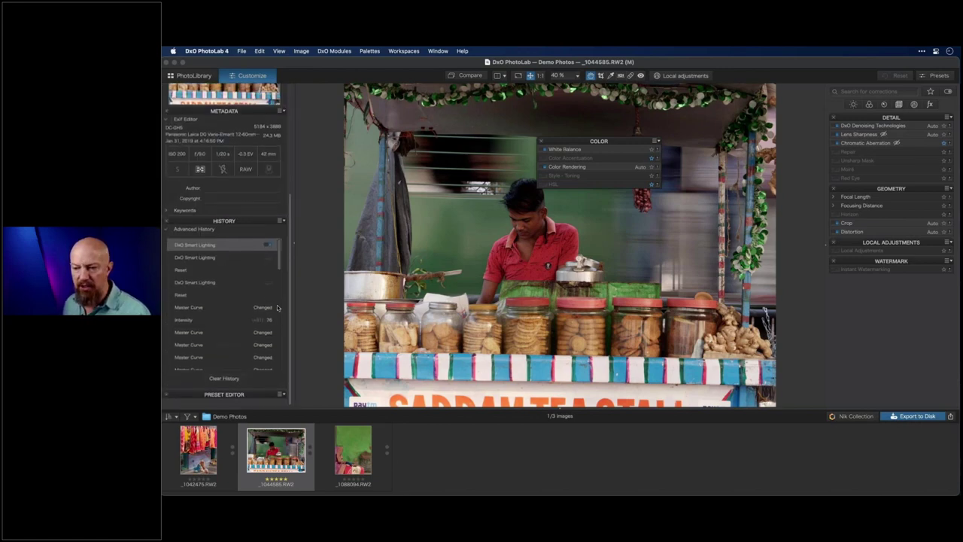
pyautogui.click(233, 250)
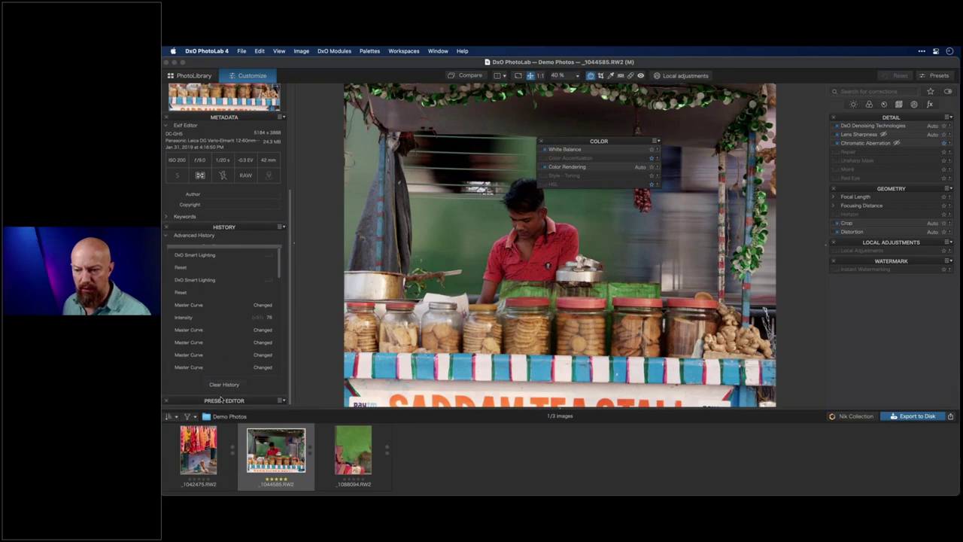
pyautogui.scroll(5, 244, 182)
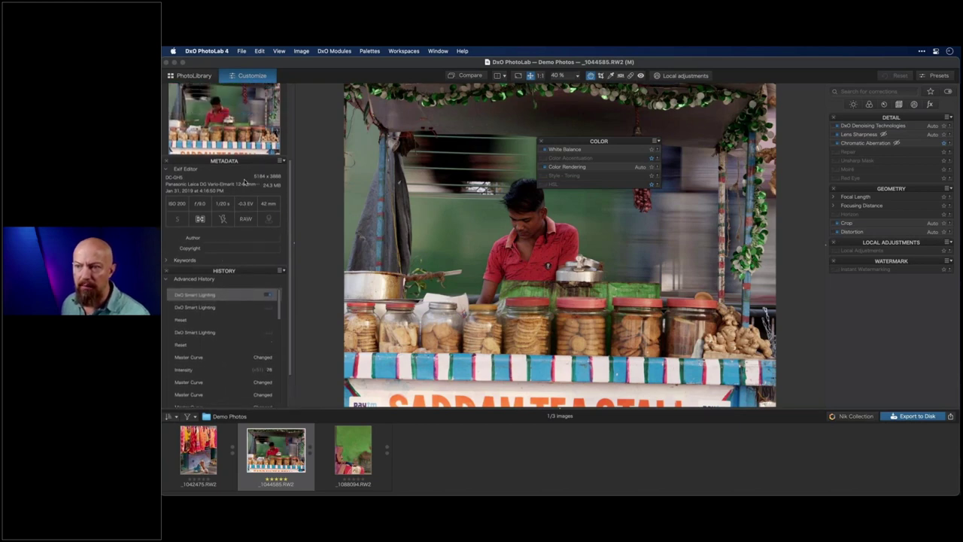
pyautogui.scroll(-5, 243, 185)
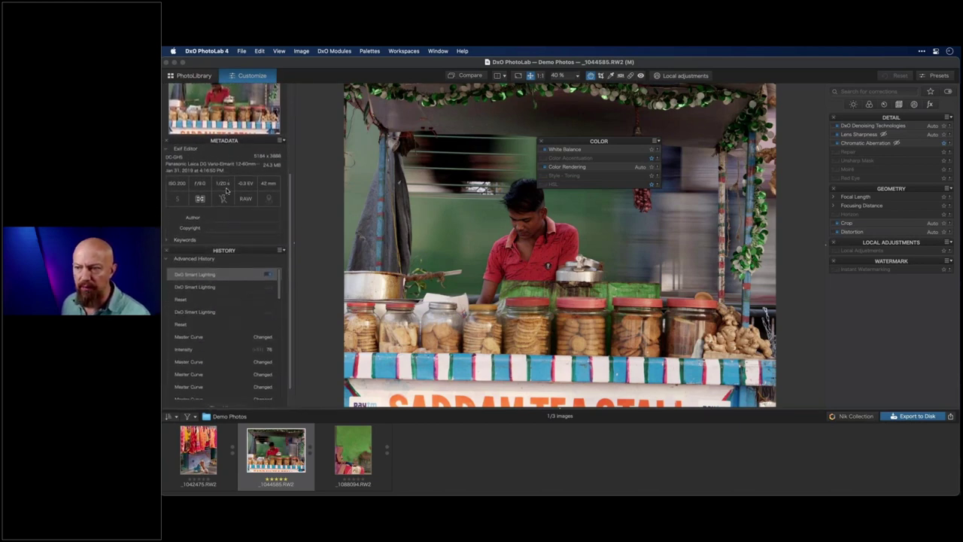
pyautogui.click(185, 217)
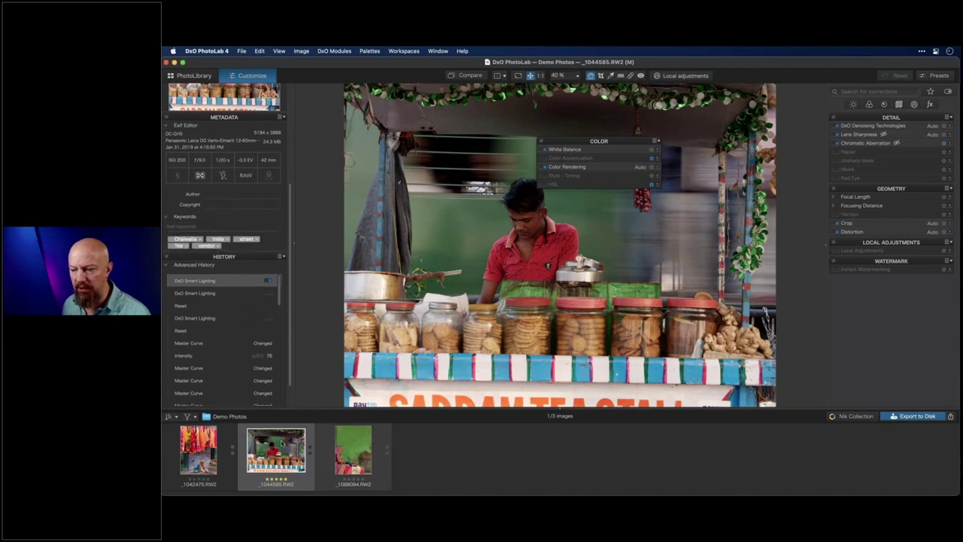
# Check the keywords of _1088094.RW2 and _1042475.RW2, and return to the tea stall photo _1044585.RW2
pyautogui.press('Right')
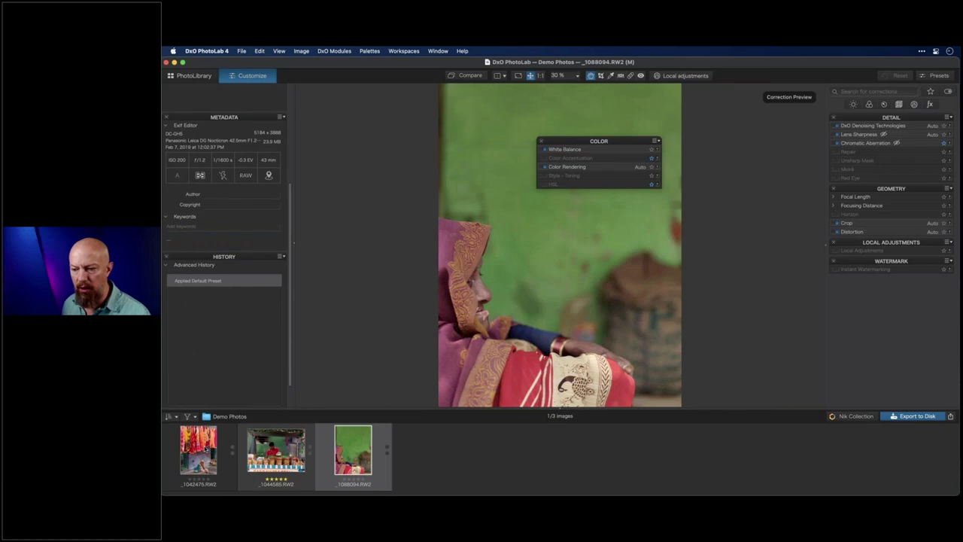
pyautogui.press('Left')
pyautogui.press('Left')
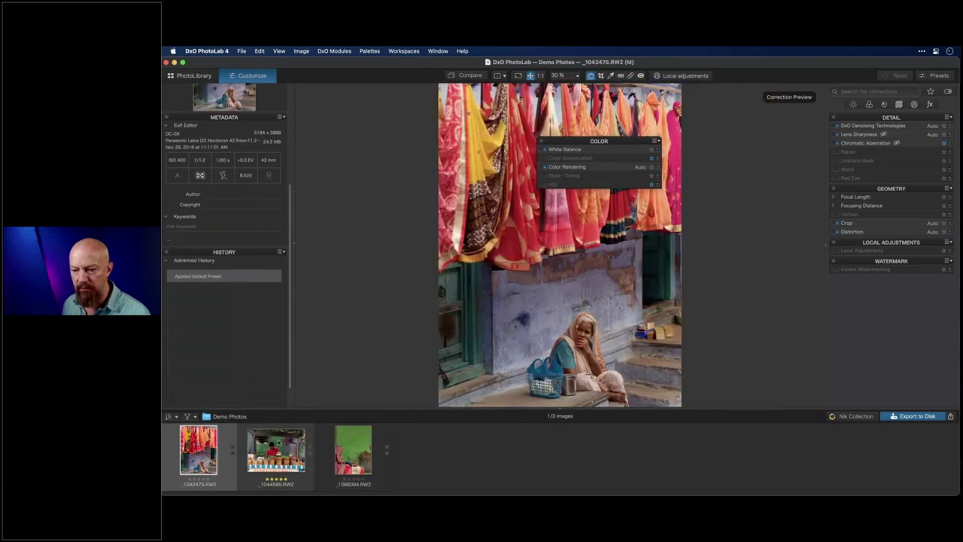
pyautogui.press('Right')
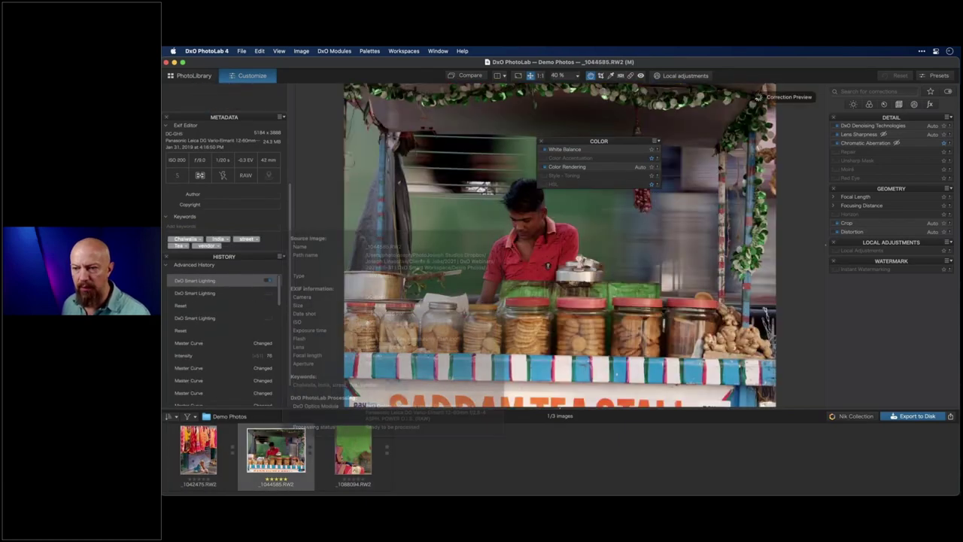
# Add the keyword "new key!" to the tea stall photo
pyautogui.click(209, 226)
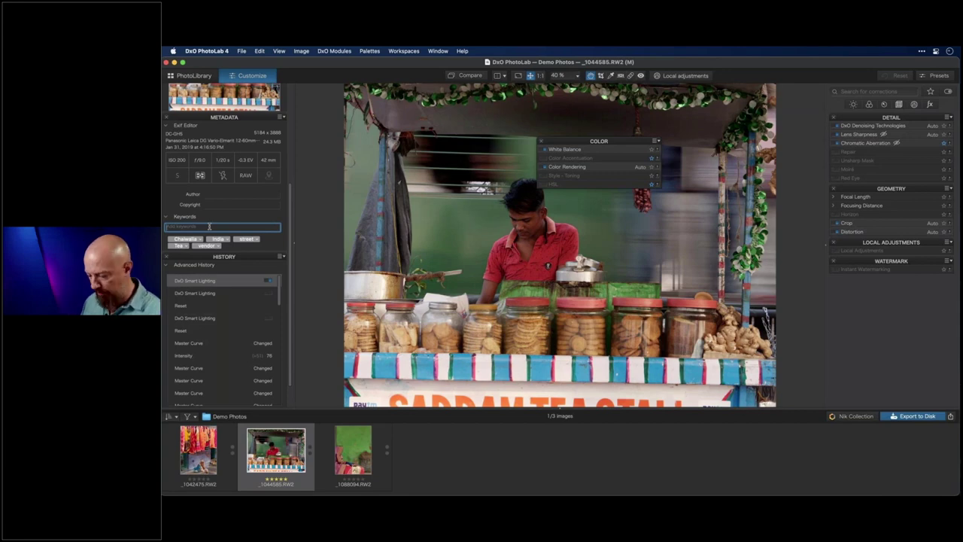
pyautogui.write('new key')
pyautogui.press('Return')
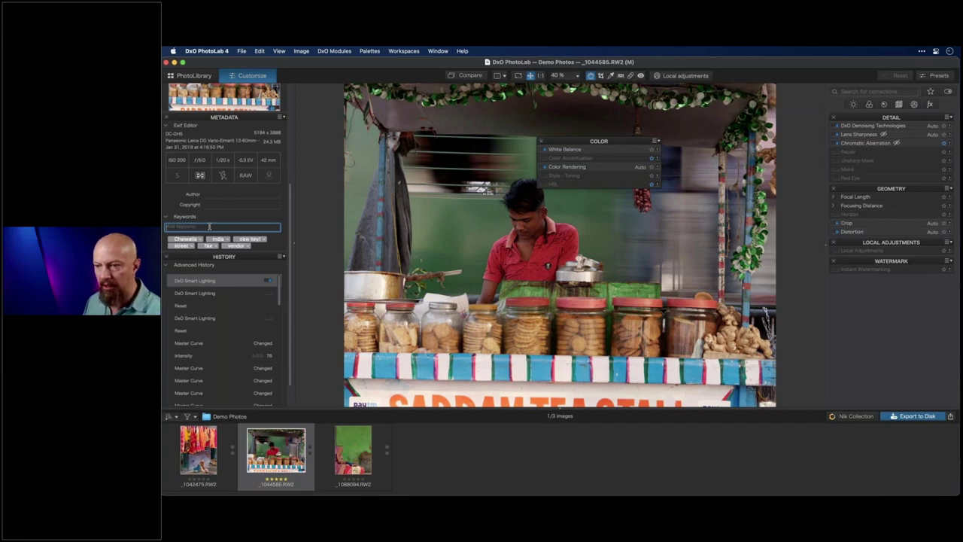
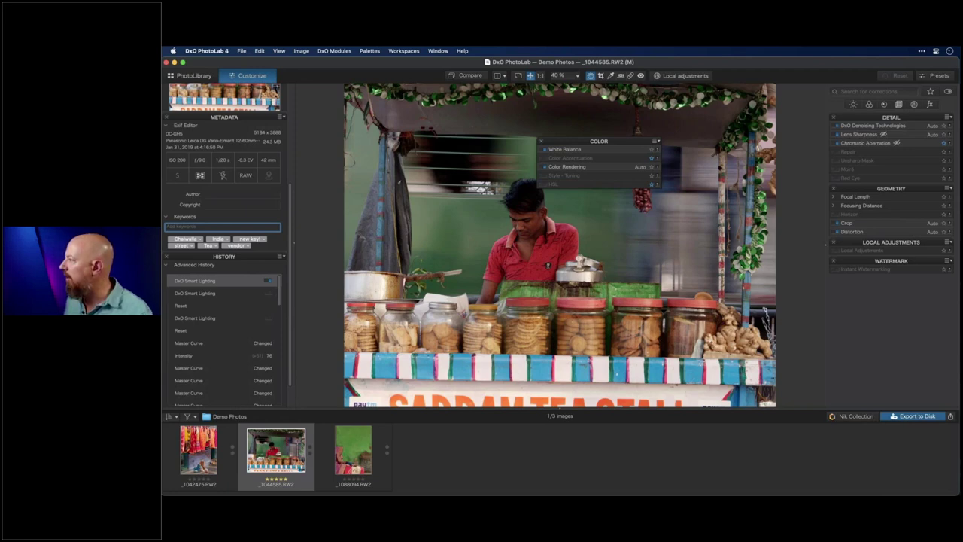
# Look over the palette options of the Detail palette and of the floating Color palette without changing any
pyautogui.click(949, 117)
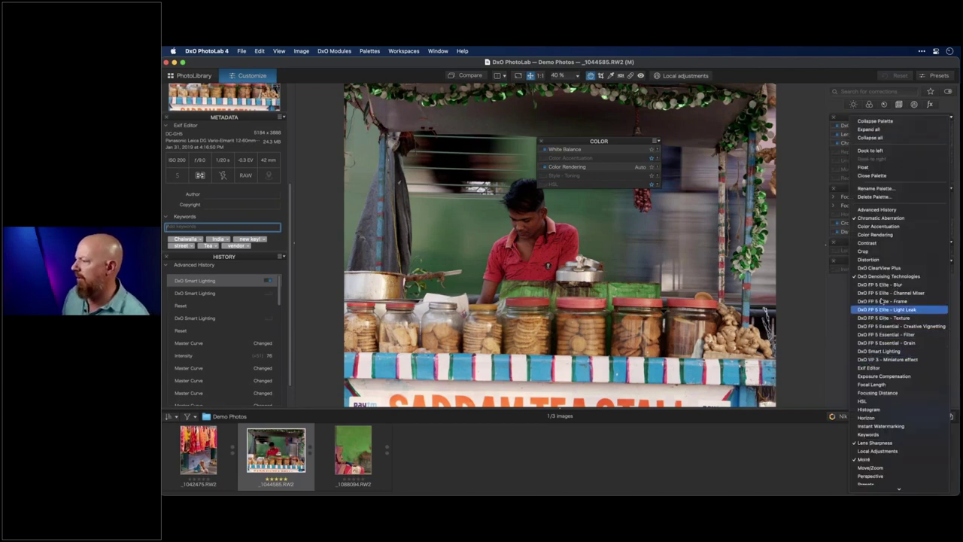
pyautogui.click(645, 144)
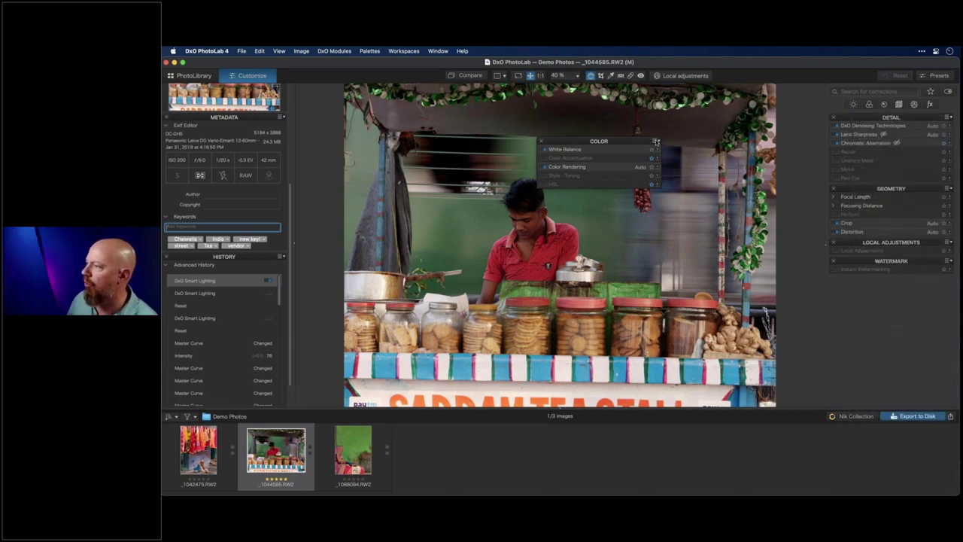
pyautogui.click(655, 141)
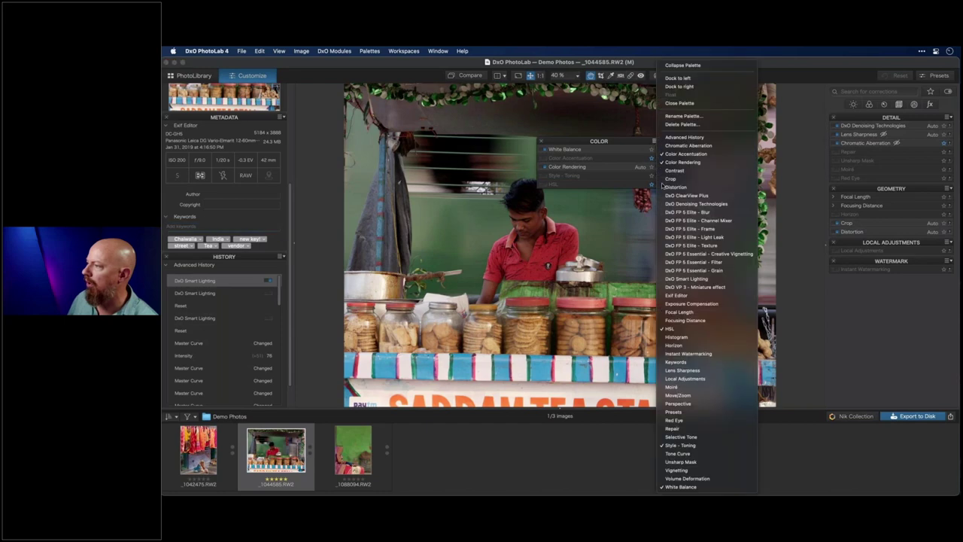
pyautogui.click(623, 143)
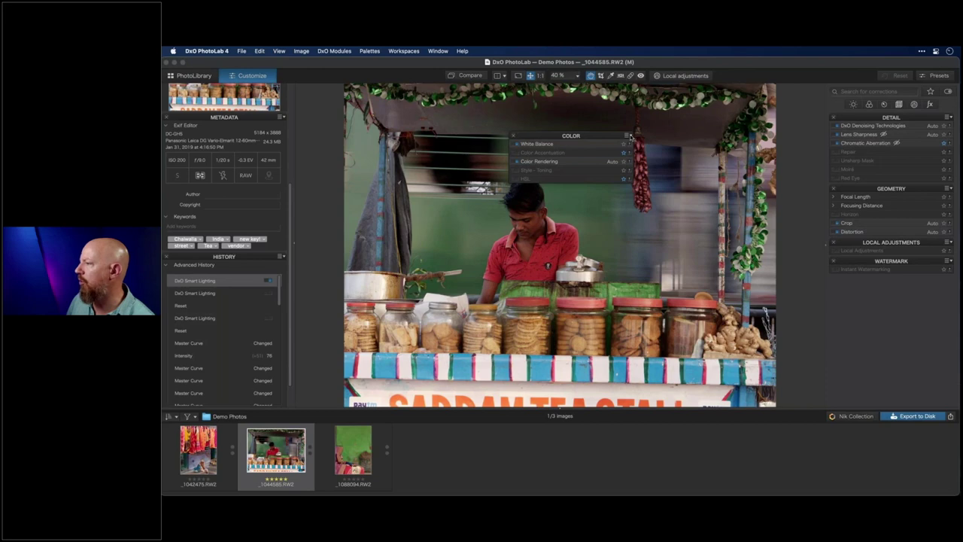
pyautogui.click(628, 135)
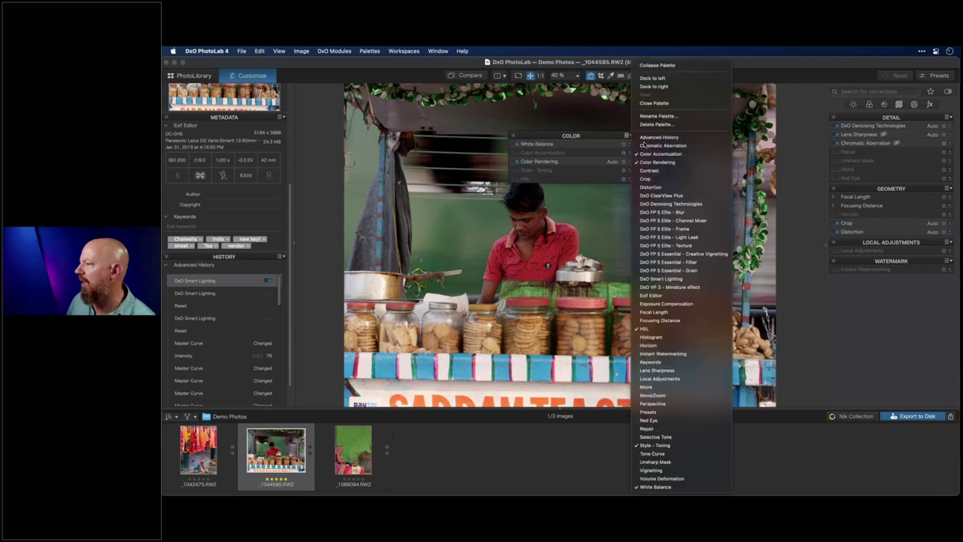
pyautogui.click(600, 136)
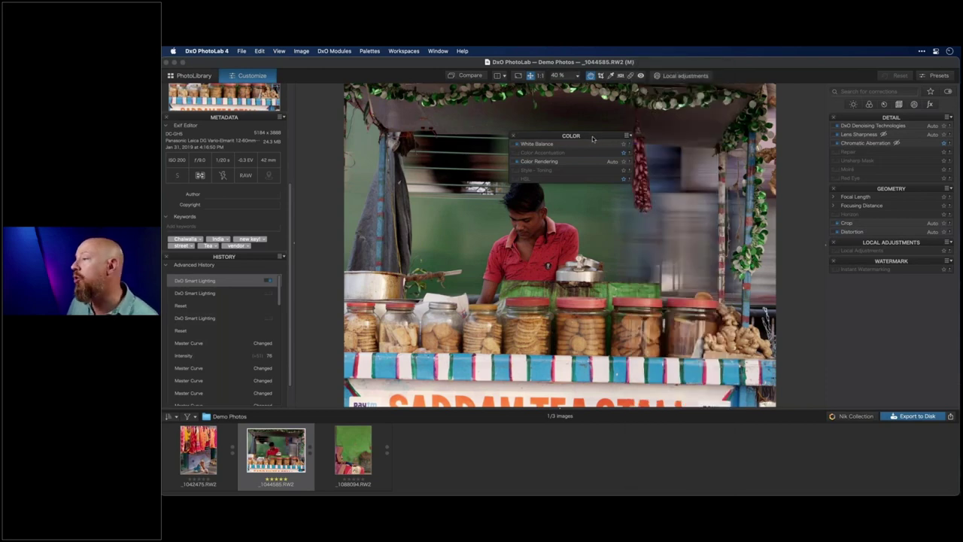
# Reposition the floating Color palette over the upper part of the photo and review its palette options again
pyautogui.moveTo(585, 136); pyautogui.dragTo(553, 162)
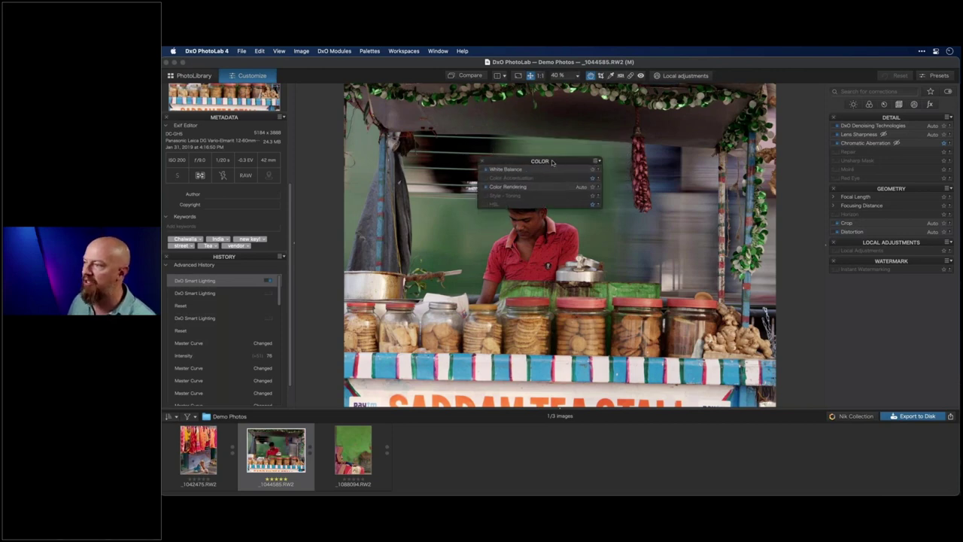
pyautogui.moveTo(553, 161); pyautogui.dragTo(580, 146)
pyautogui.click(595, 143)
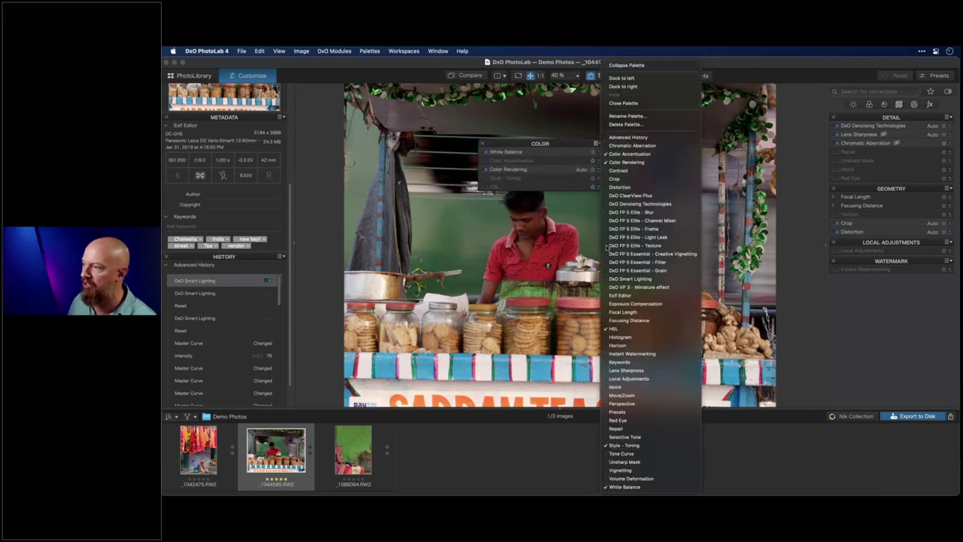
pyautogui.click(569, 148)
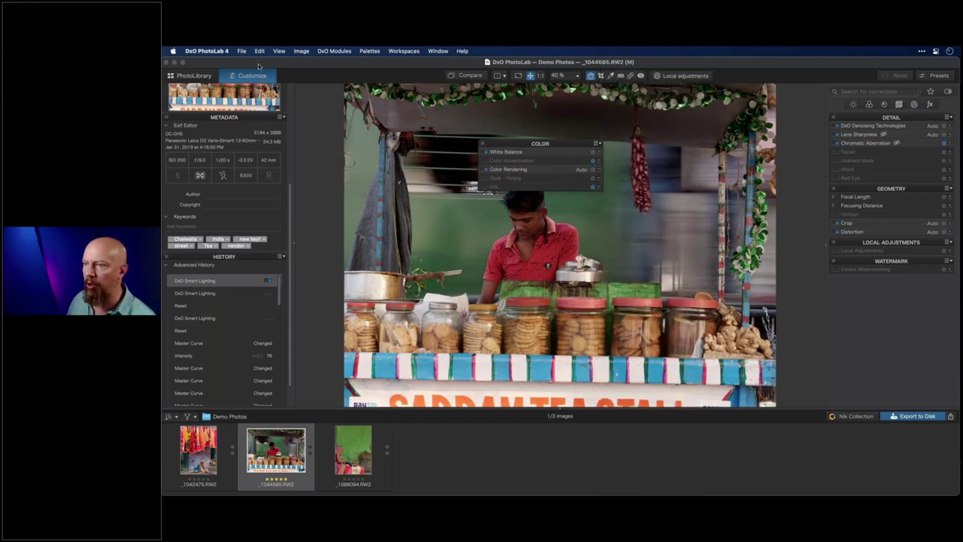
# Shift the main window aside independently of the floating Color palette, restore it to full size, and close the Color palette
pyautogui.moveTo(259, 67); pyautogui.dragTo(265, 64)
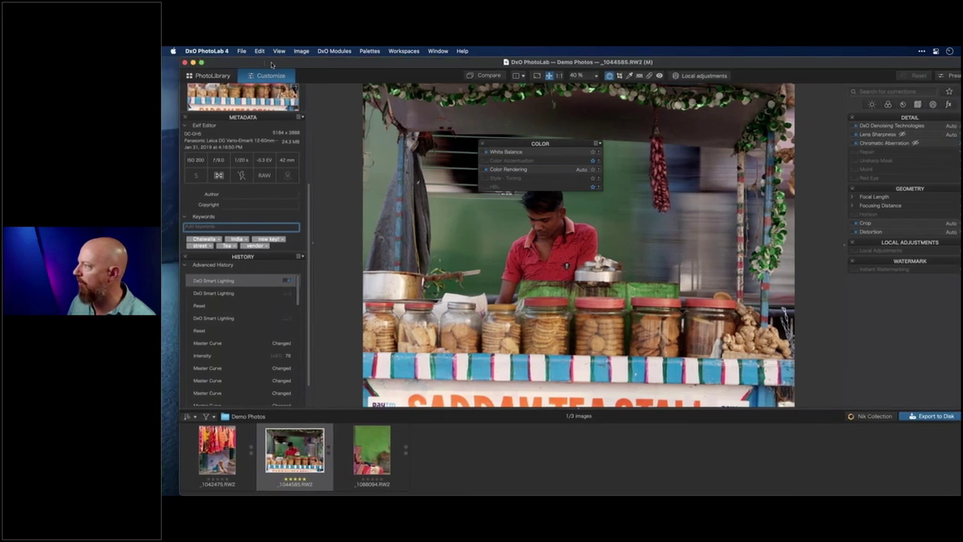
pyautogui.click(202, 64)
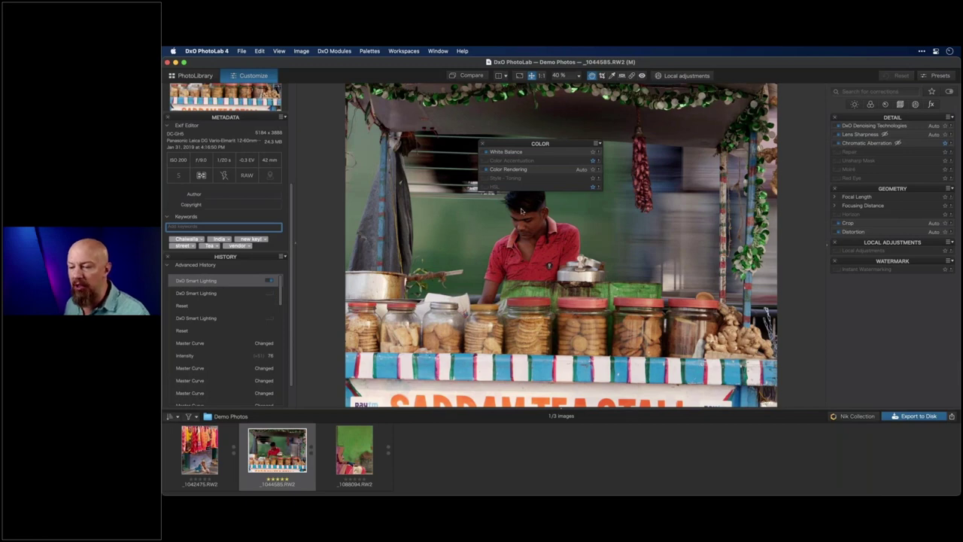
pyautogui.click(479, 143)
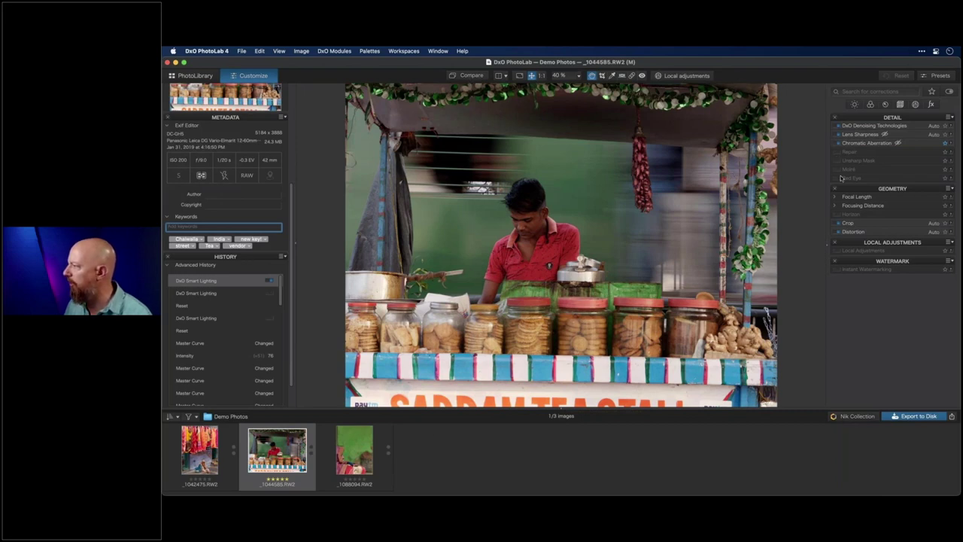
# Show only the color corrections and enable Style - Toning with the B&W style on the photo
pyautogui.click(870, 105)
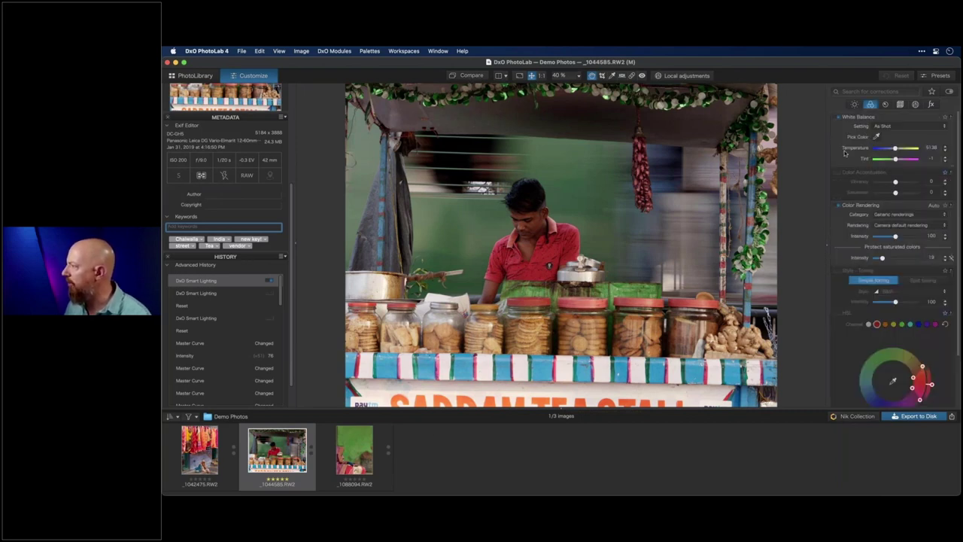
pyautogui.click(838, 271)
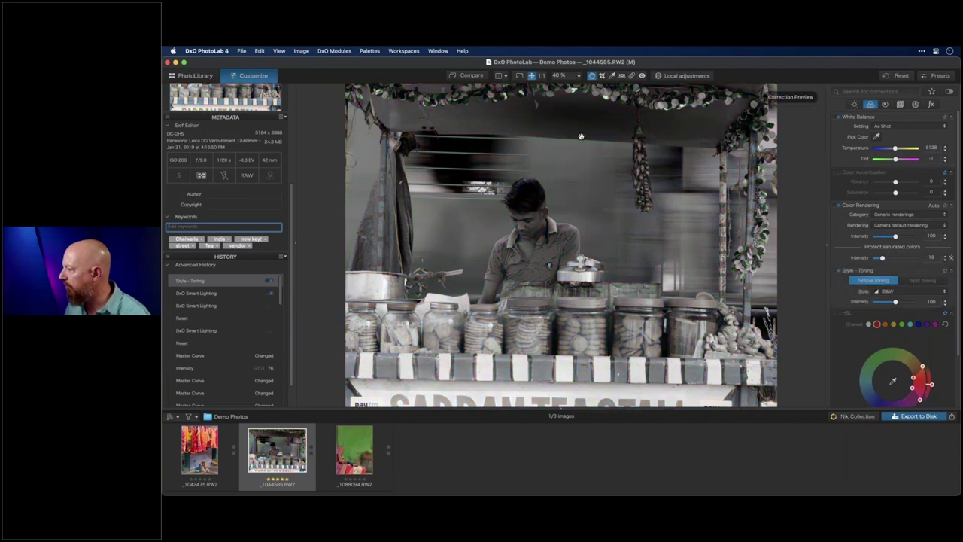
# Compare the black-and-white photo with its uncorrected version several times
pyautogui.click(470, 76)
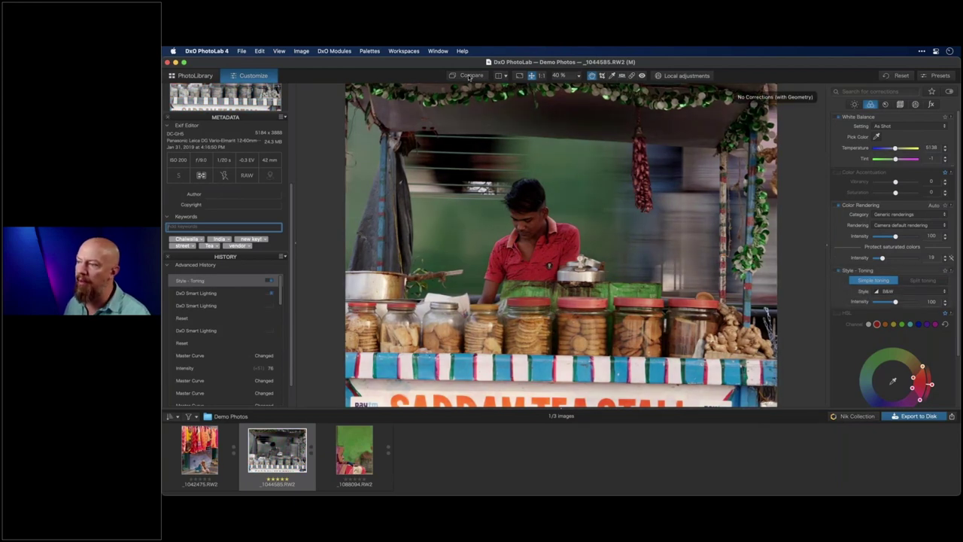
pyautogui.click(470, 76)
pyautogui.click(470, 76)
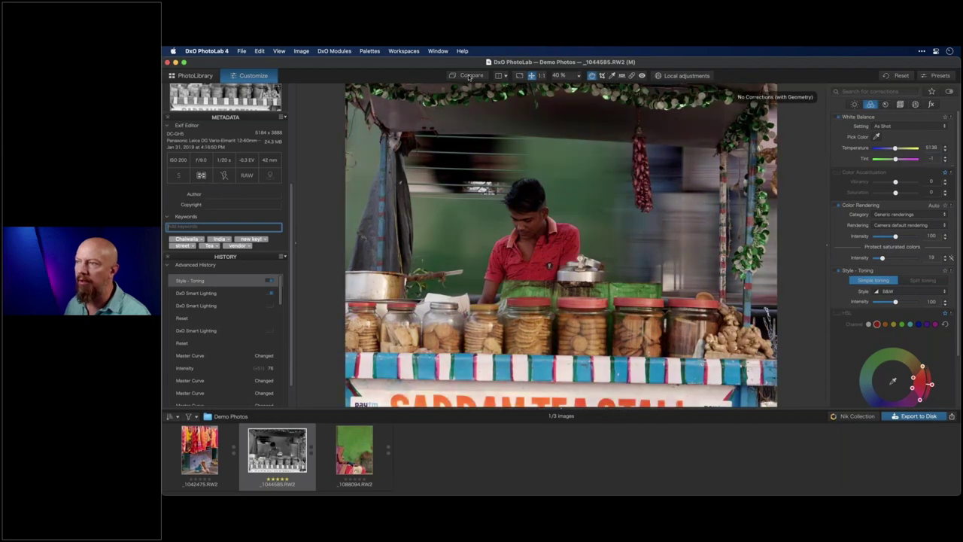
pyautogui.click(469, 77)
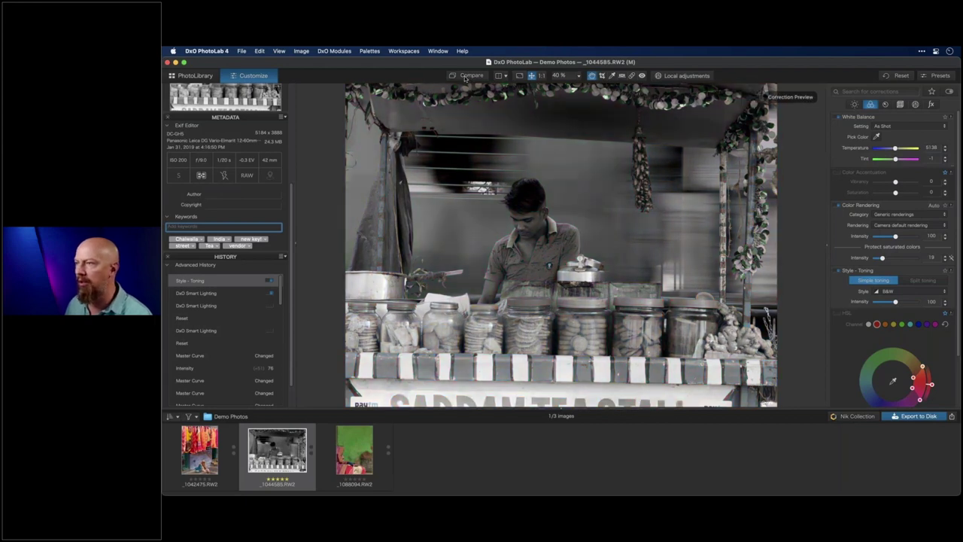
# Leave the keyword entry field and toggle the before/after comparison again, ending on the corrected photo
pyautogui.write('d')
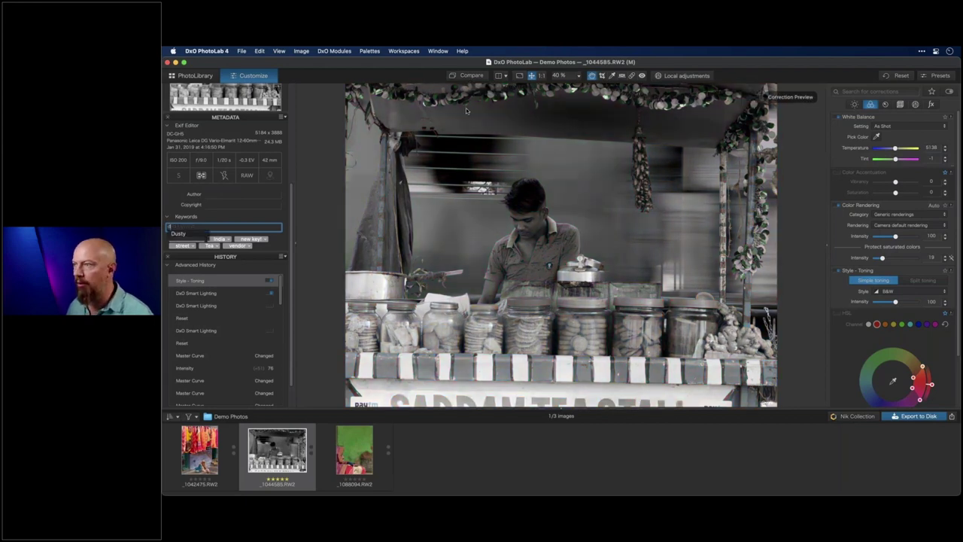
pyautogui.write('i')
pyautogui.press('Escape')
pyautogui.press('d')
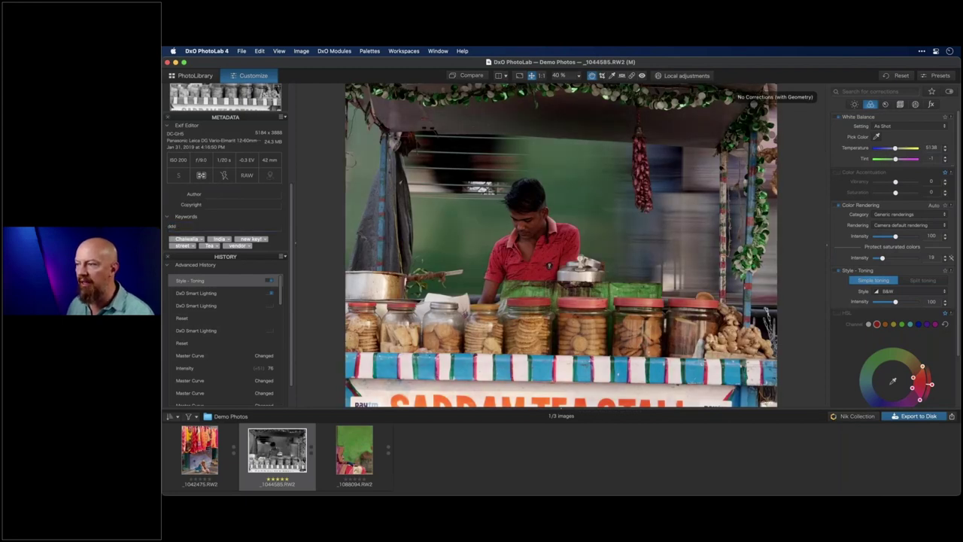
pyautogui.press('d')
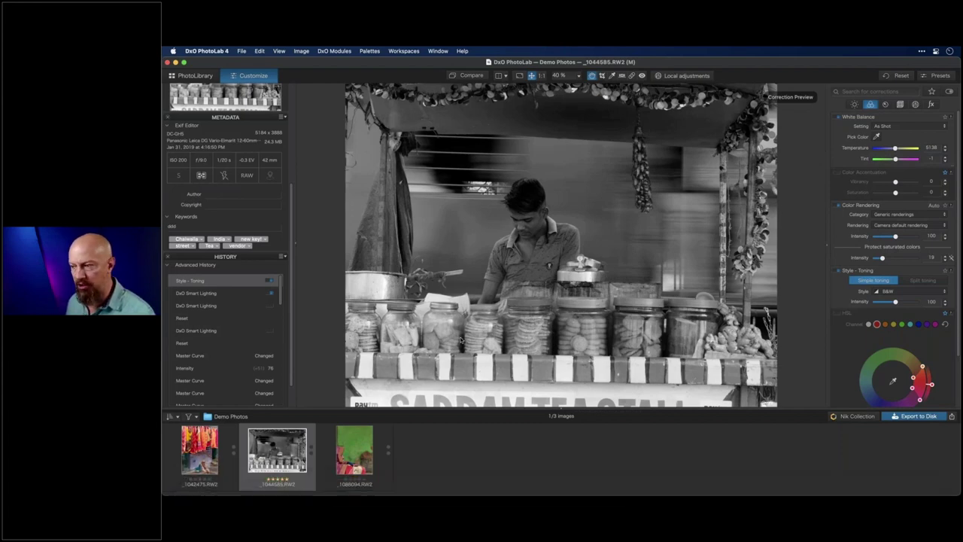
# Switch to Finder, open the user's home folder and browse its contents
pyautogui.press('super+Tab')
pyautogui.press('super+Tab')
pyautogui.press('super+Tab')
pyautogui.press('super+Tab')
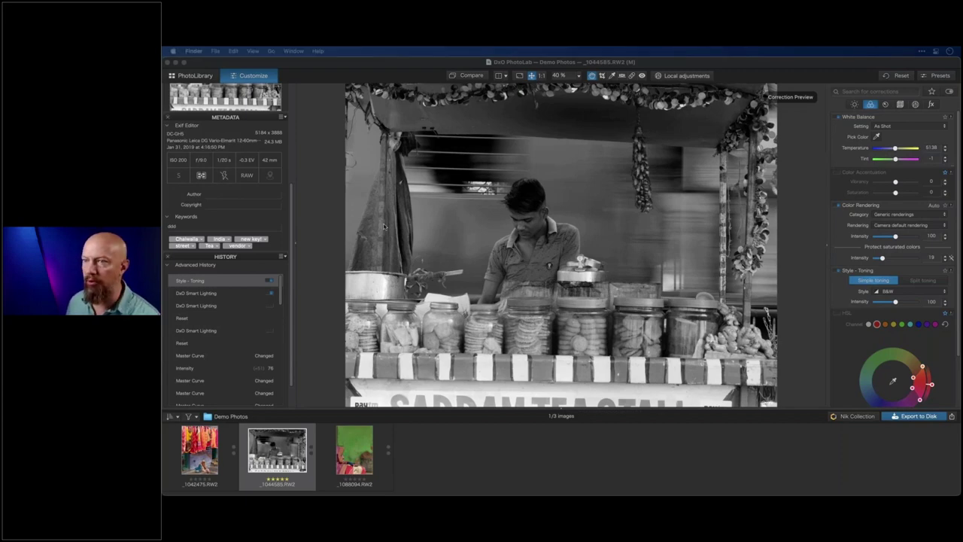
pyautogui.press('super+Tab')
pyautogui.press('super+Tab')
pyautogui.press('super+Tab')
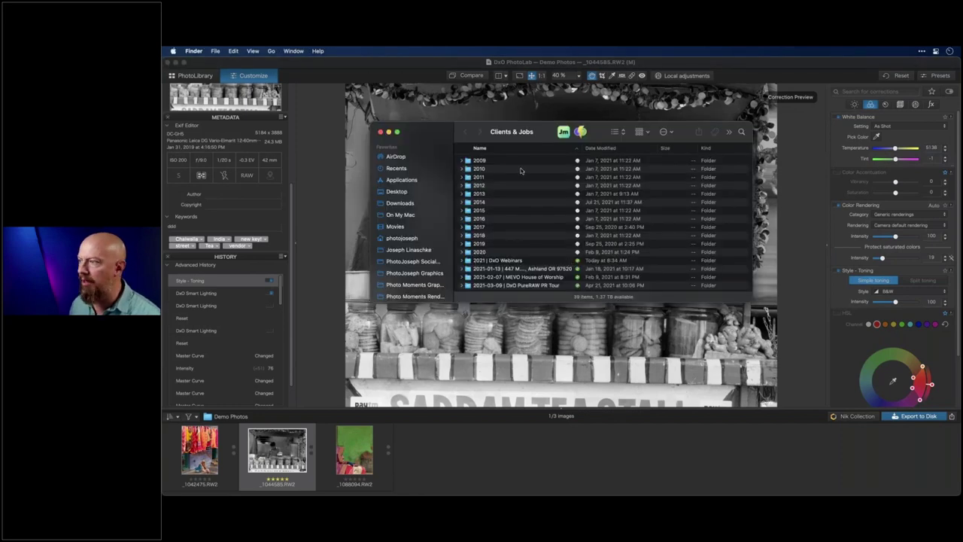
pyautogui.press('super+shift+h')
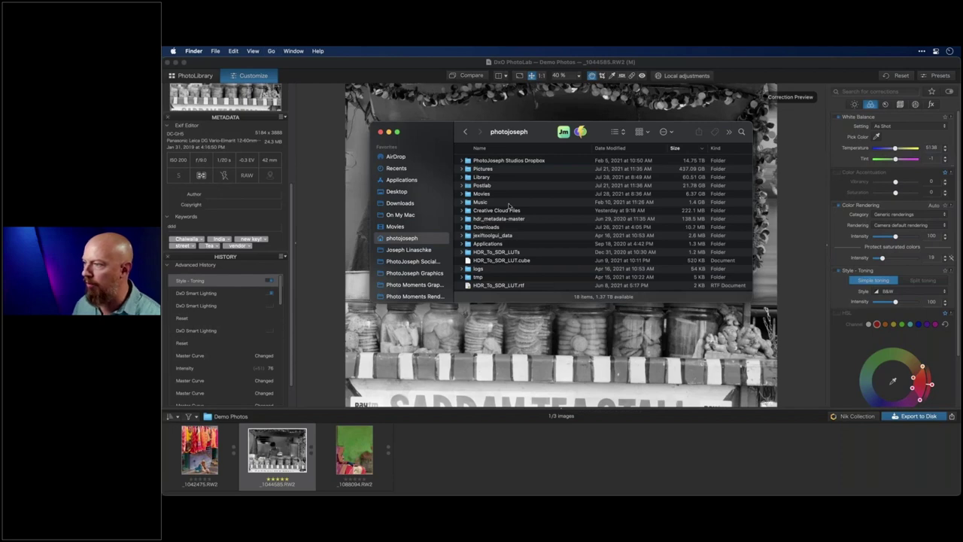
pyautogui.scroll(-2, 476, 235)
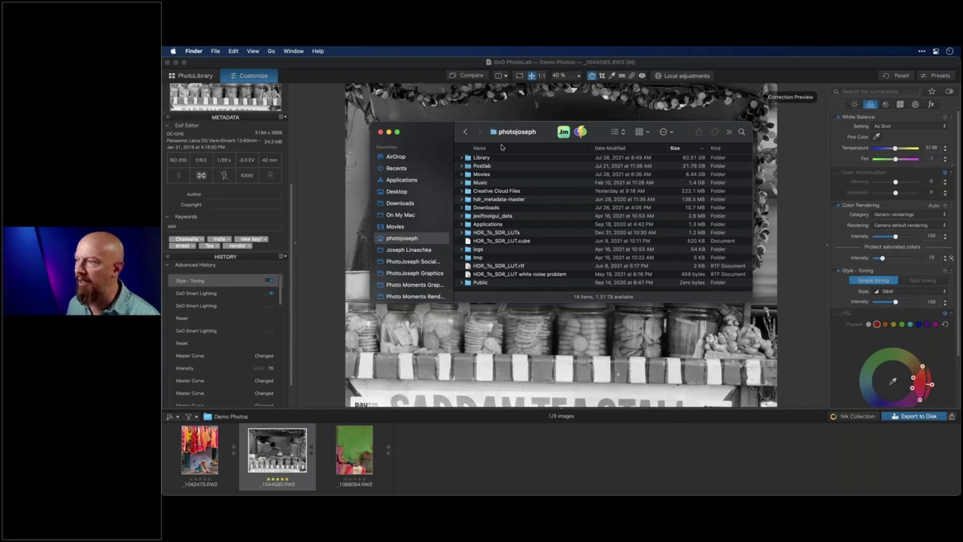
# Open the Application Support folder inside the user's Library folder
pyautogui.click(273, 50)
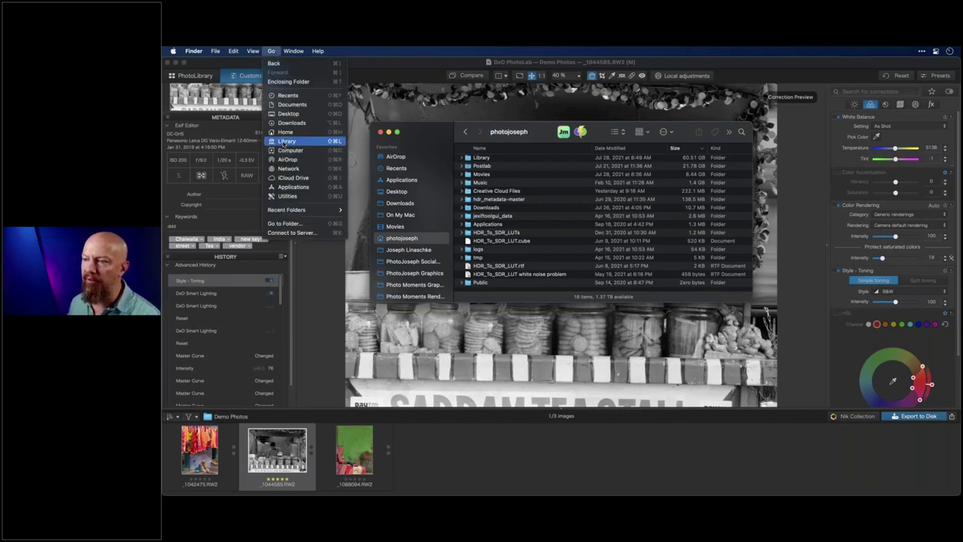
pyautogui.click(287, 141)
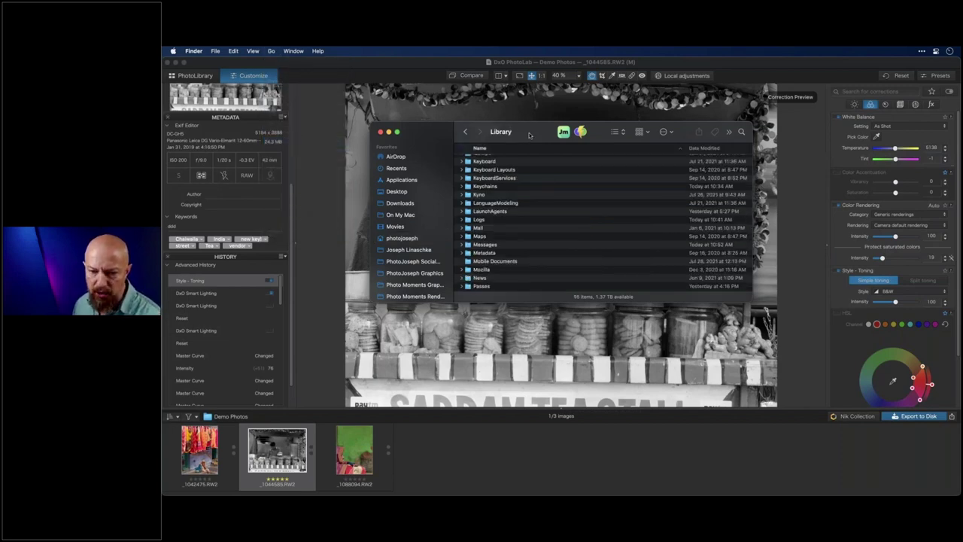
pyautogui.write('app')
pyautogui.press('Down')
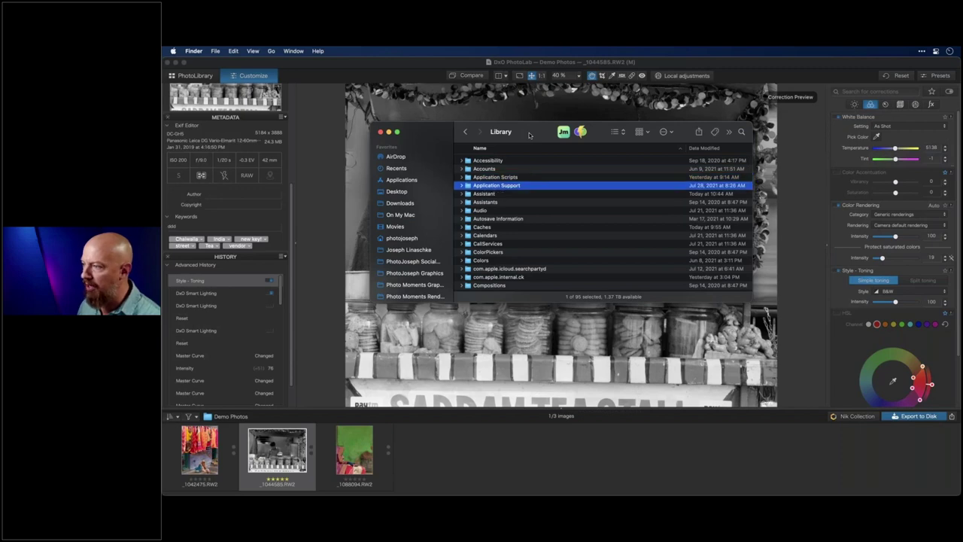
pyautogui.press('super+Down')
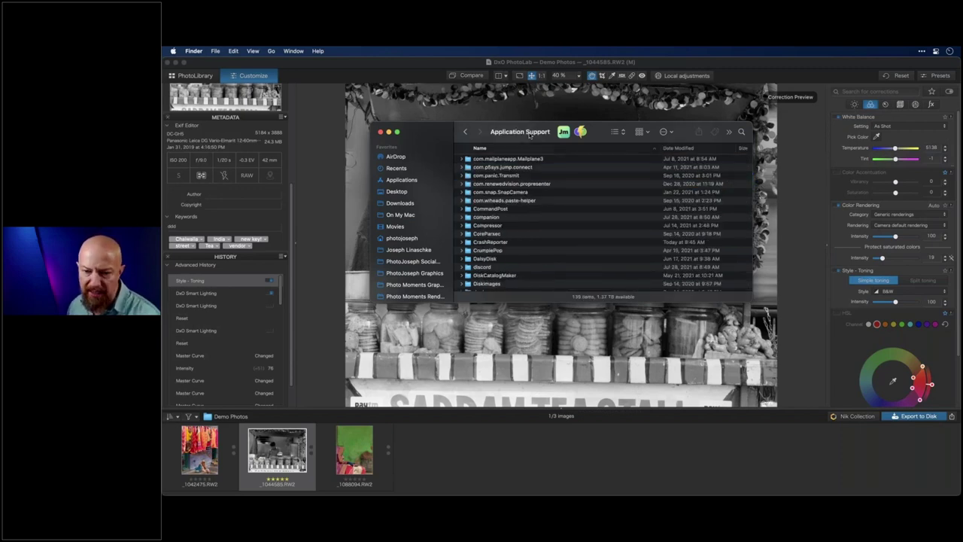
# Open the DxO PhotoLab v4 folder in Application Support and expand its Workspaces folder
pyautogui.write('dxo')
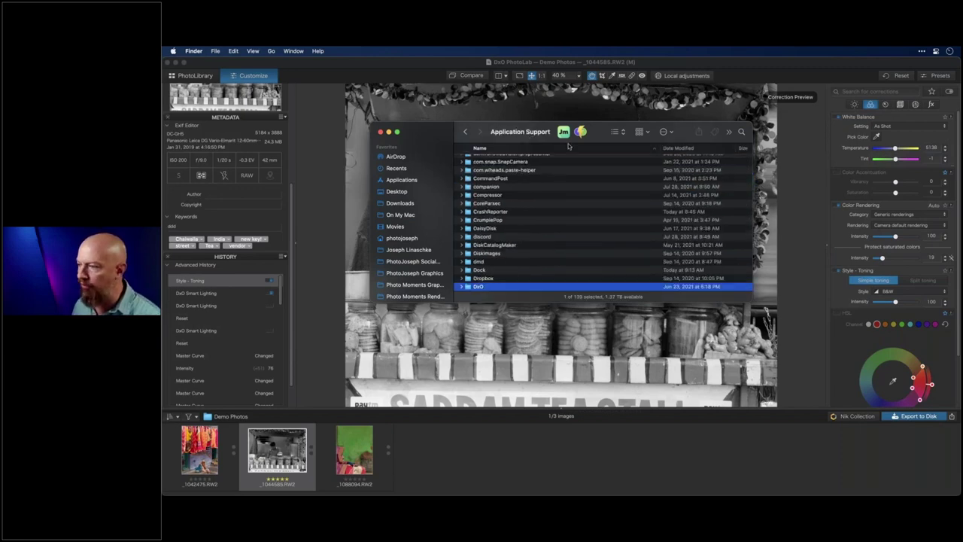
pyautogui.scroll(-2, 526, 226)
pyautogui.click(501, 238)
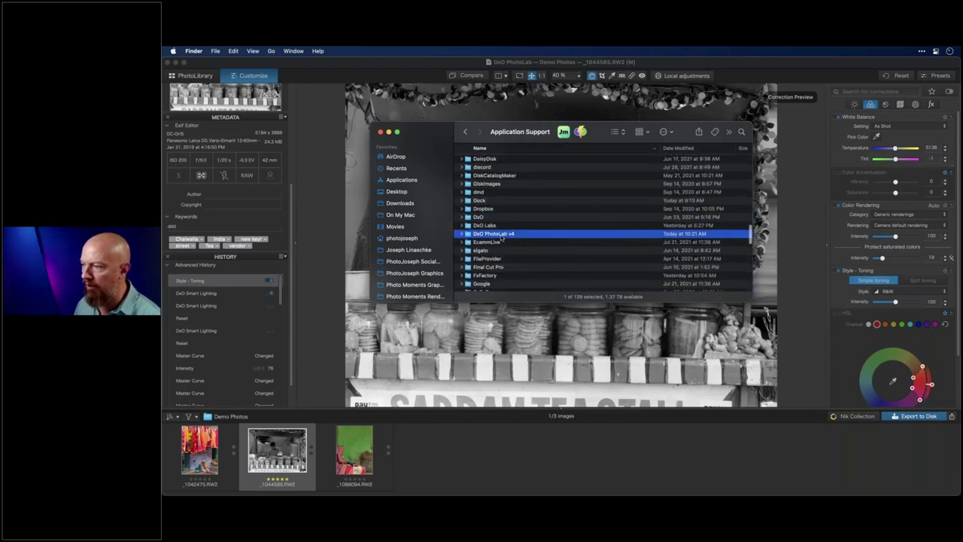
pyautogui.press('super+Down')
pyautogui.click(486, 186)
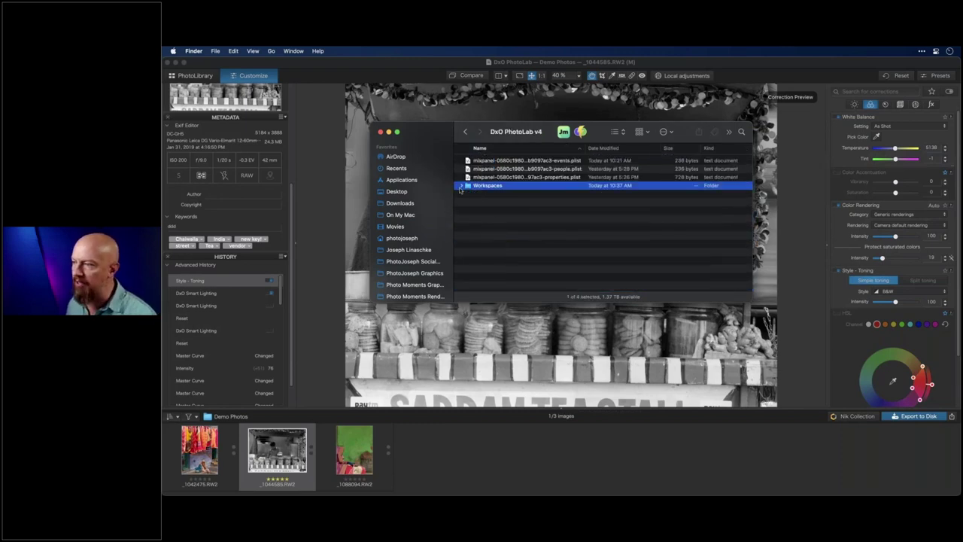
pyautogui.click(461, 185)
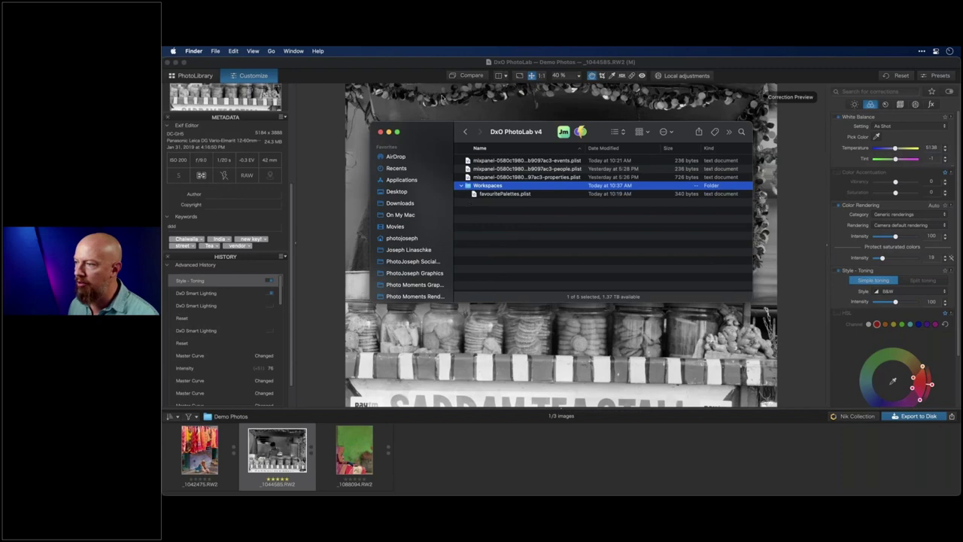
# Switch to DxO PhotoLab and save the current workspace under the name "test"
pyautogui.click(441, 98)
pyautogui.click(403, 51)
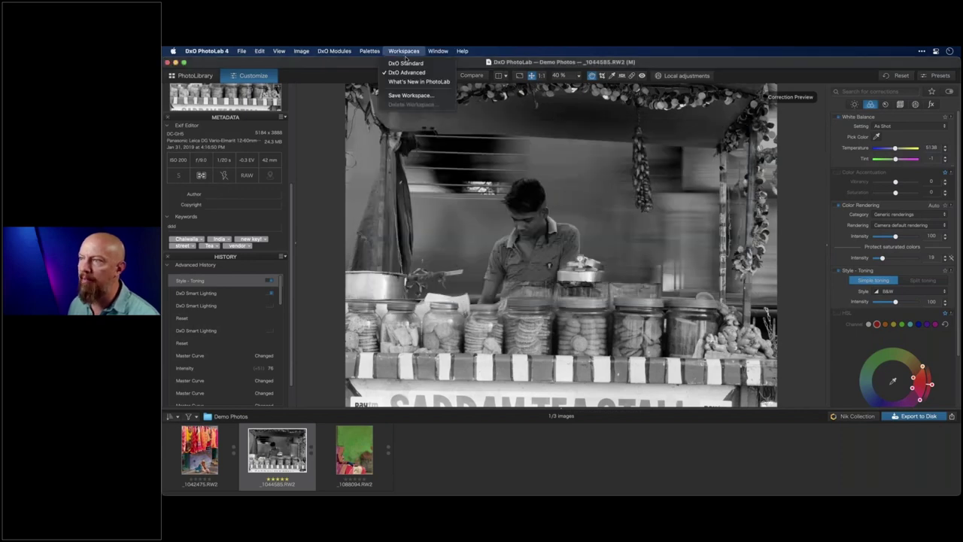
pyautogui.click(408, 96)
pyautogui.write('test')
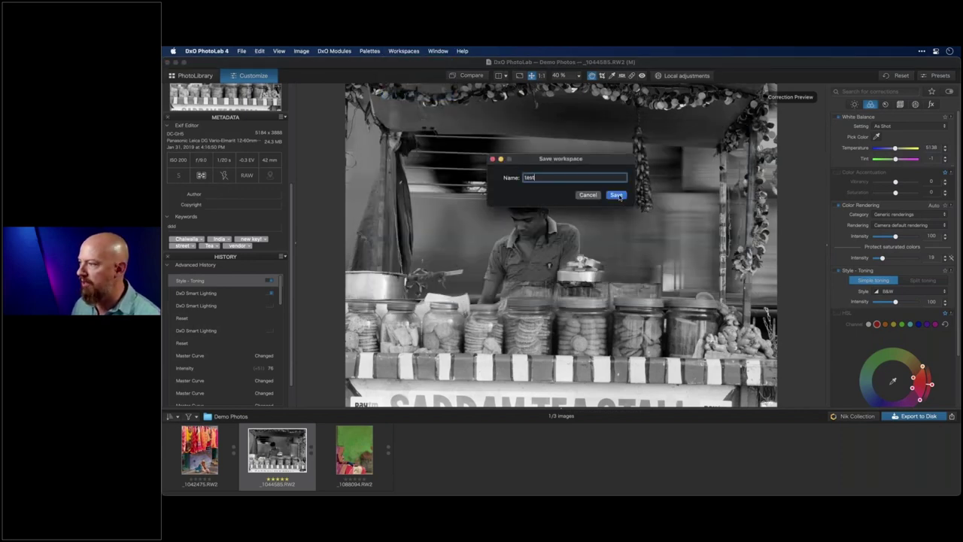
pyautogui.click(617, 195)
# Switch to Finder, select test.dopworkspace, view the folder's path, and close the window to return to DxO PhotoLab
pyautogui.press('super+Tab')
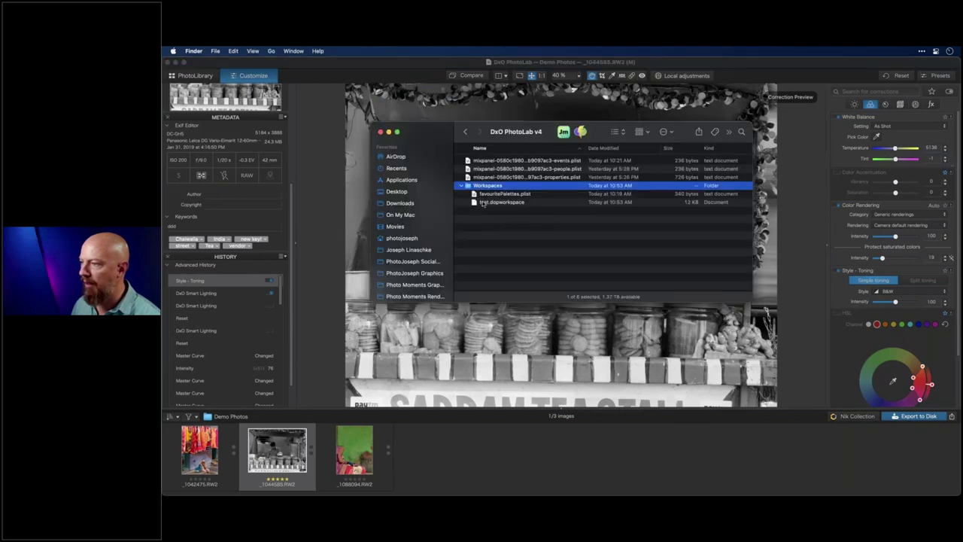
pyautogui.click(483, 203)
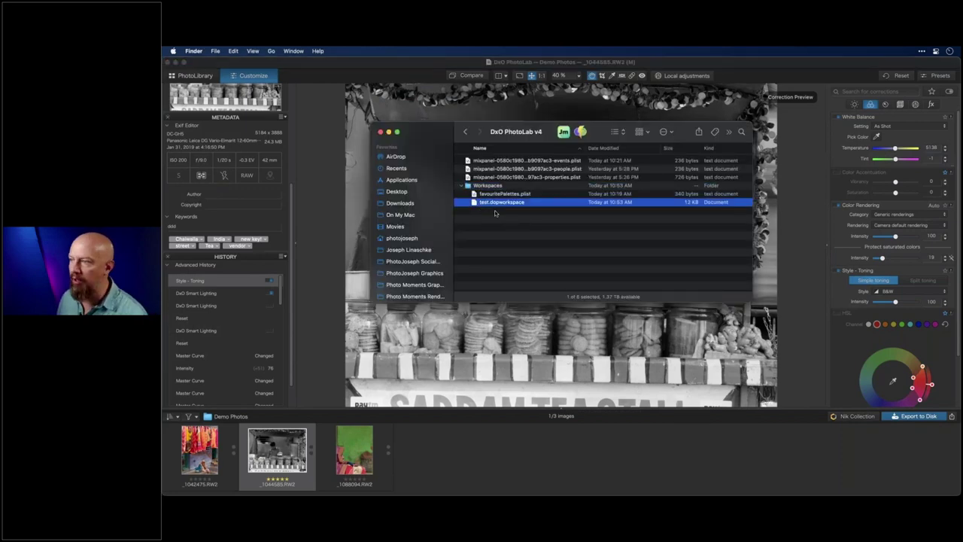
pyautogui.keyDown('super'); pyautogui.click(516, 132); pyautogui.keyUp('super')
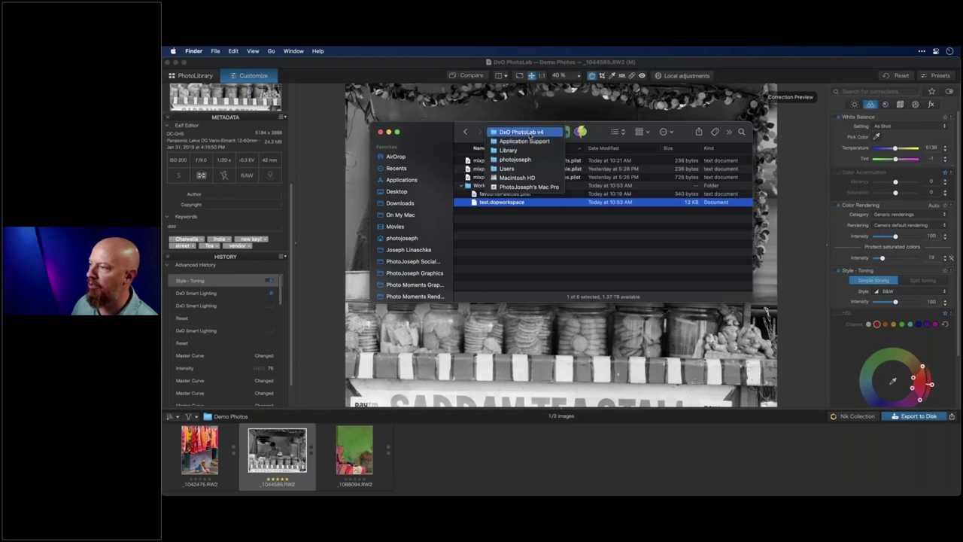
pyautogui.click(474, 213)
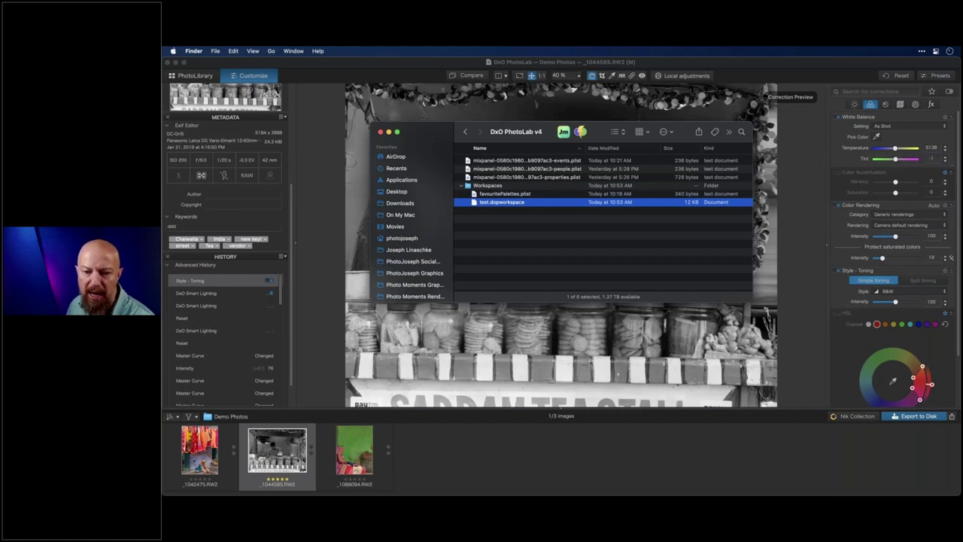
pyautogui.click(380, 132)
pyautogui.click(661, 291)
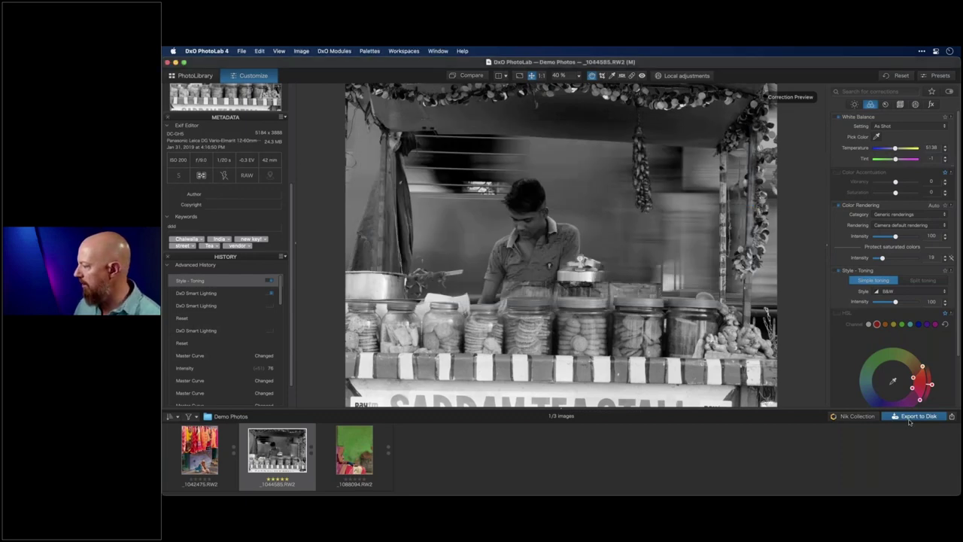
# Choose Export to Application as the export method for the black-and-white photo and open its options
pyautogui.click(951, 417)
pyautogui.scroll(-2, 902, 451)
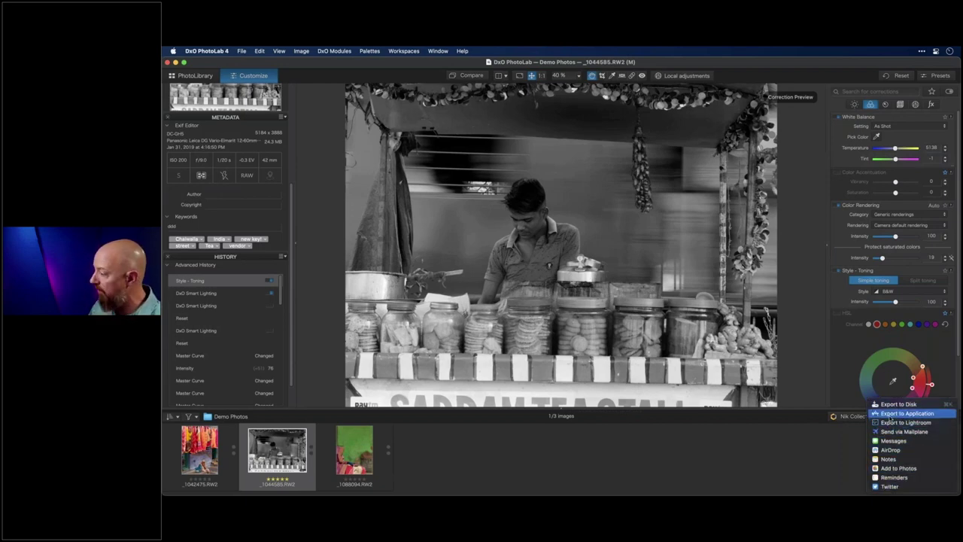
pyautogui.click(888, 415)
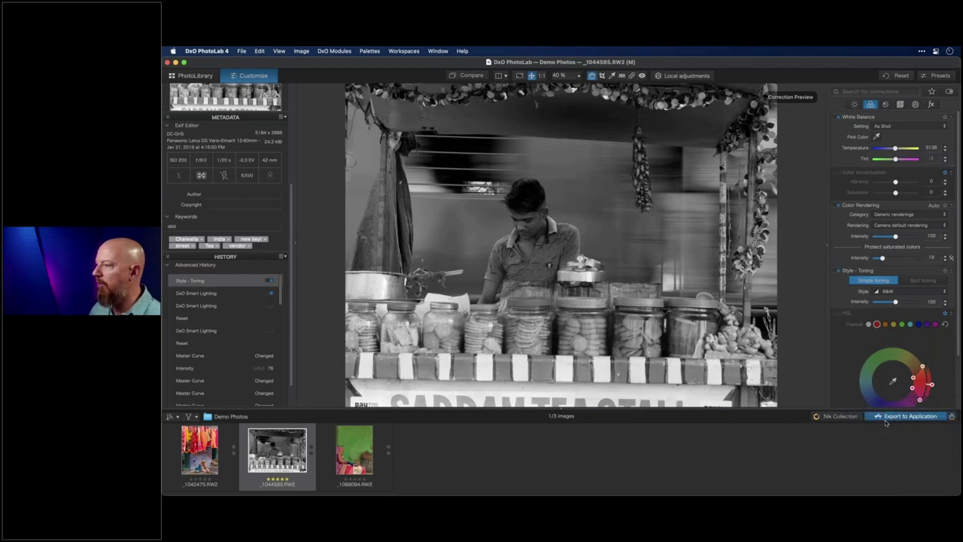
pyautogui.click(884, 417)
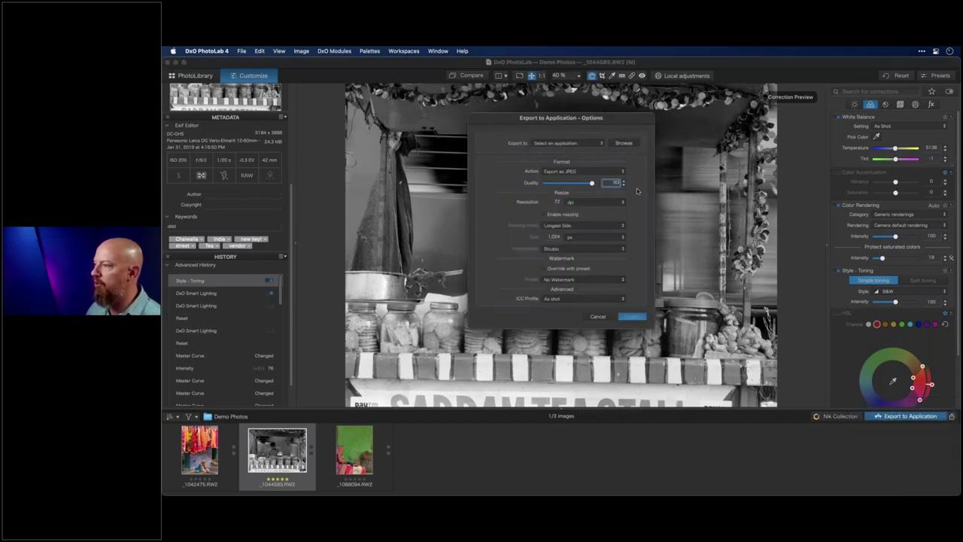
# Select Adobe Photoshop 2021 from its folder in Applications as the application to export to
pyautogui.click(624, 143)
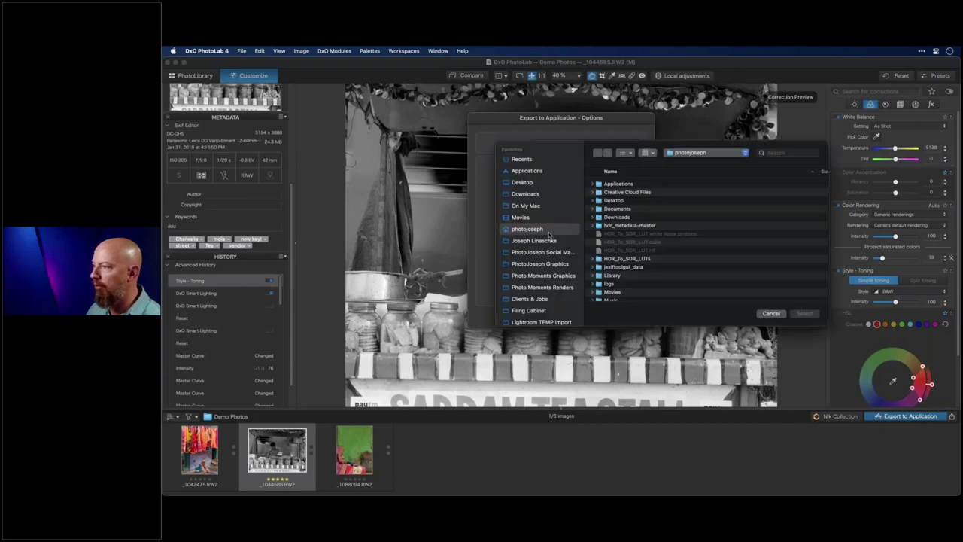
pyautogui.doubleClick(636, 184)
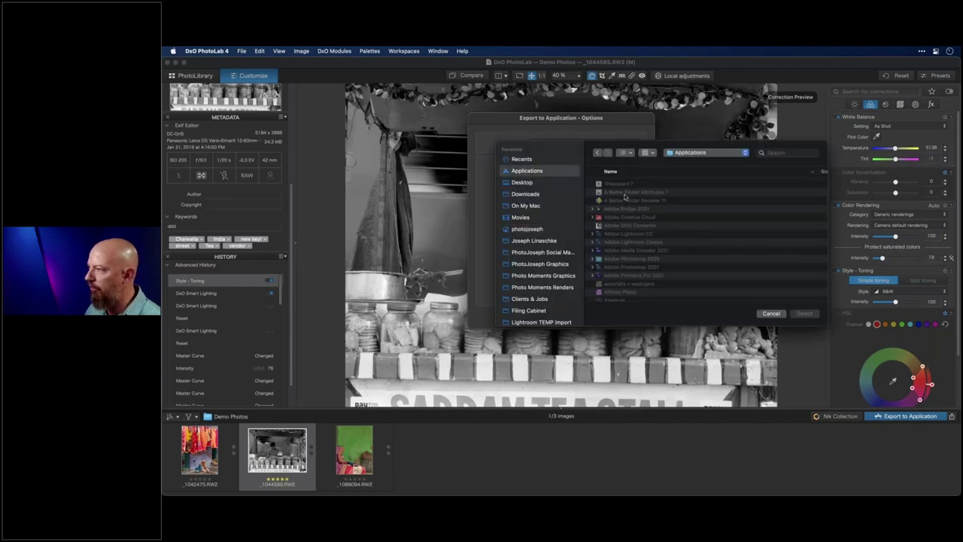
pyautogui.doubleClick(623, 267)
pyautogui.click(627, 185)
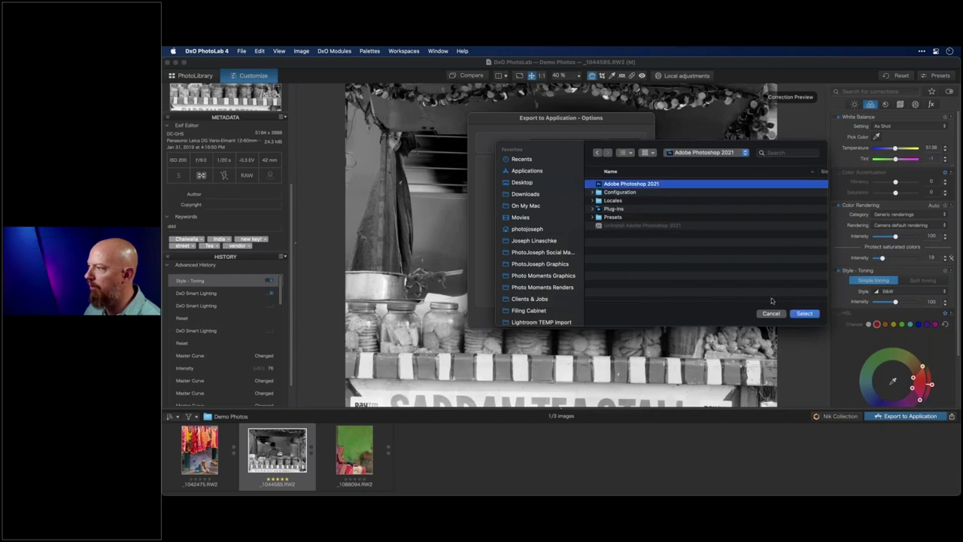
pyautogui.click(804, 312)
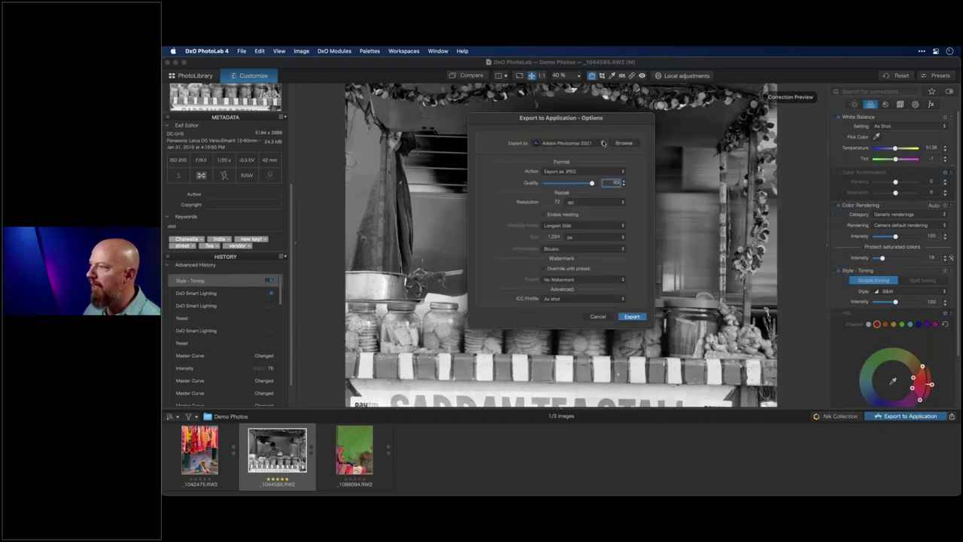
# Set the export format to TIFF with 16-bit quality and export the photo to Photoshop
pyautogui.click(584, 173)
pyautogui.click(579, 181)
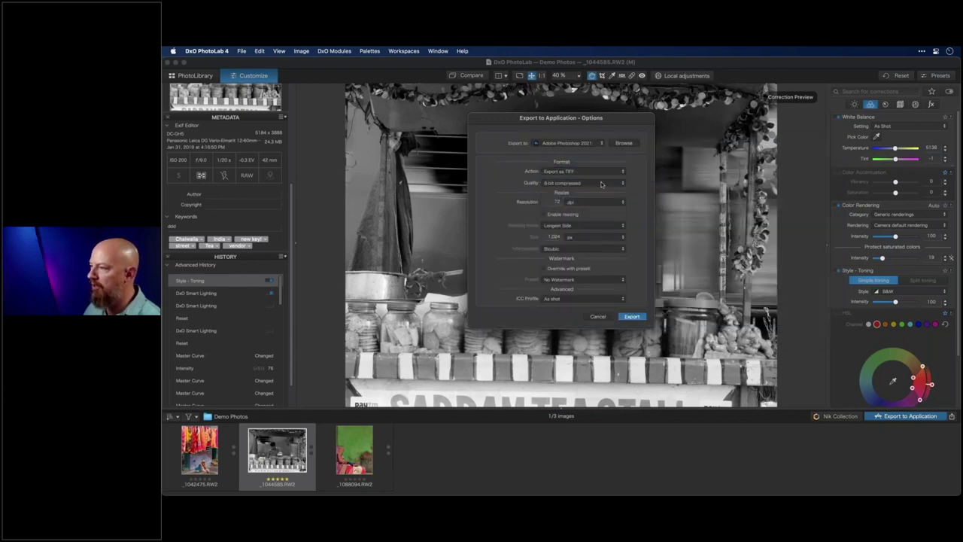
pyautogui.click(583, 183)
pyautogui.click(581, 169)
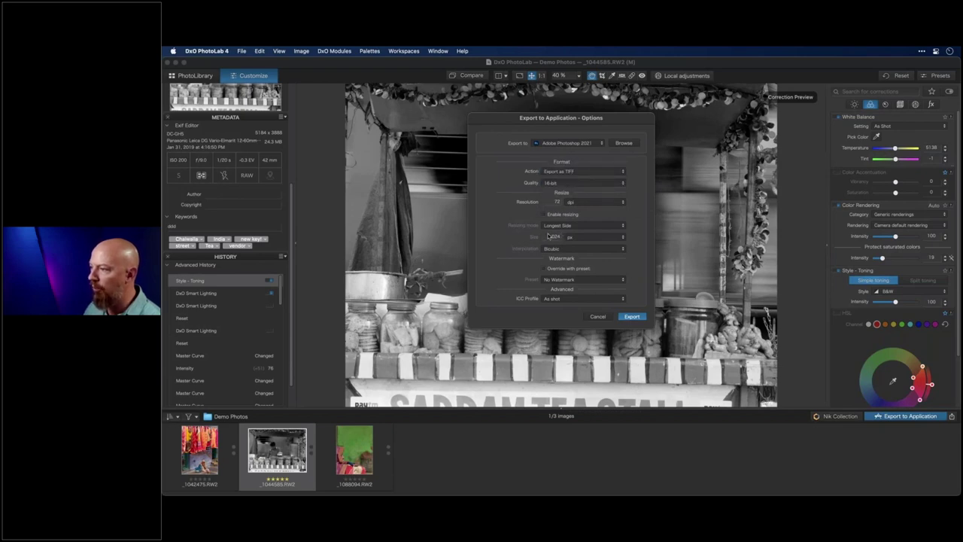
pyautogui.click(634, 317)
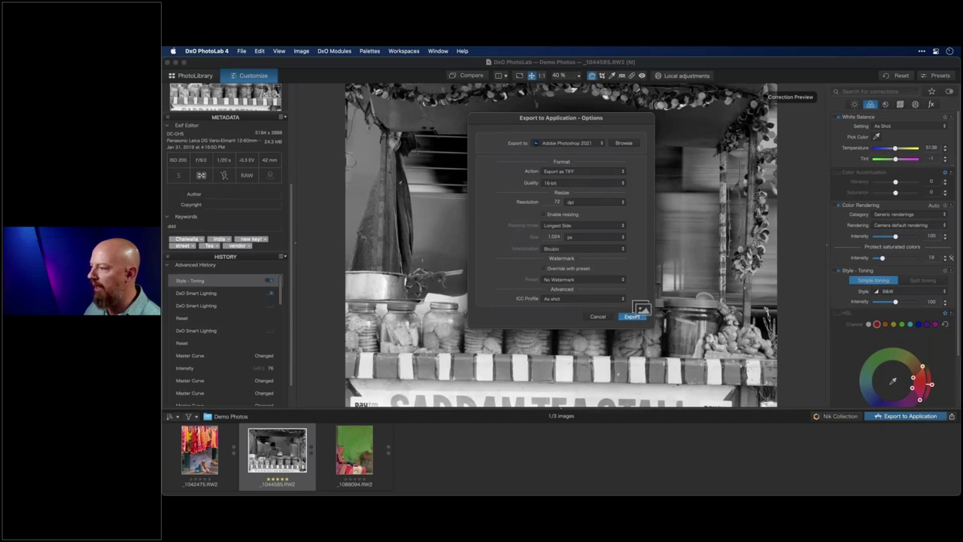
pyautogui.click(802, 418)
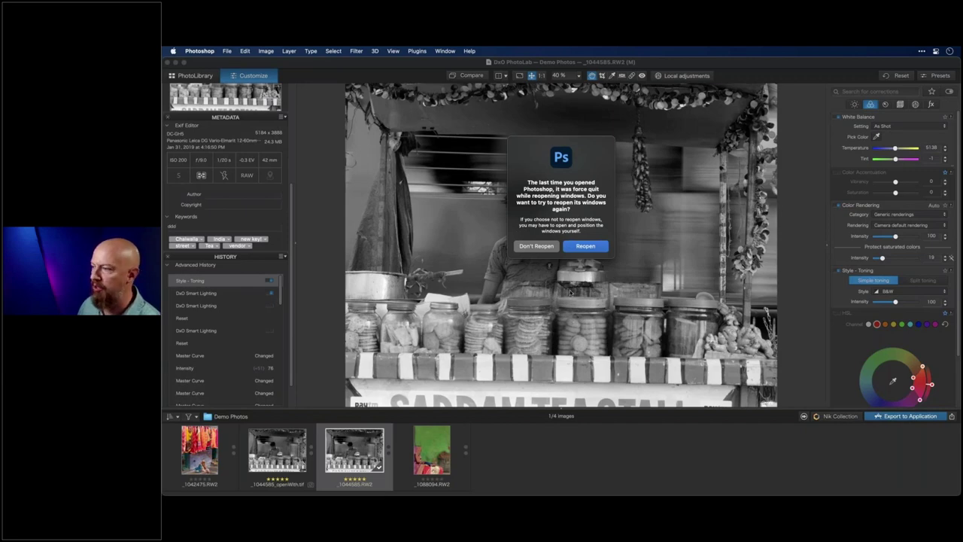
# Let Photoshop reopen its windows, close the Nik Collection Selective Tool and the exported image, and switch back to DxO PhotoLab
pyautogui.click(586, 246)
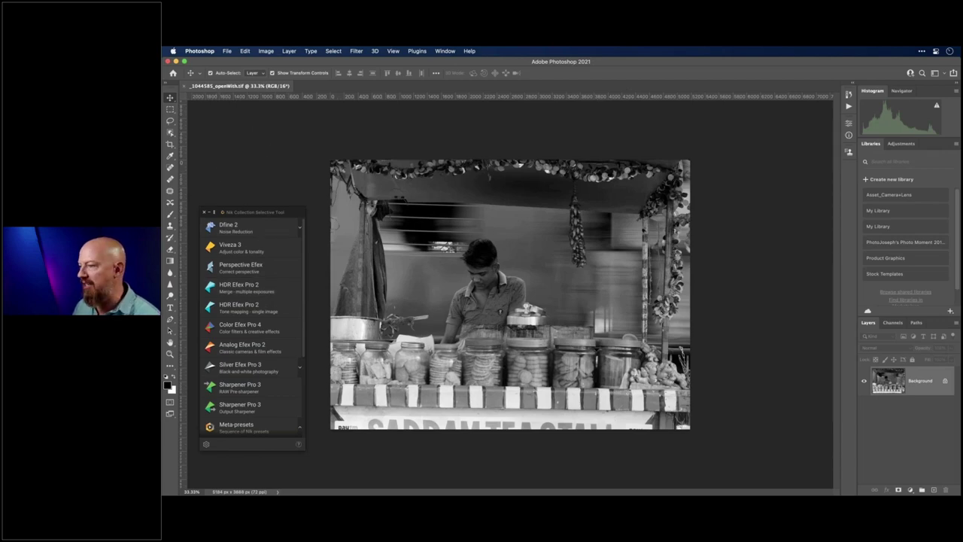
pyautogui.click(204, 212)
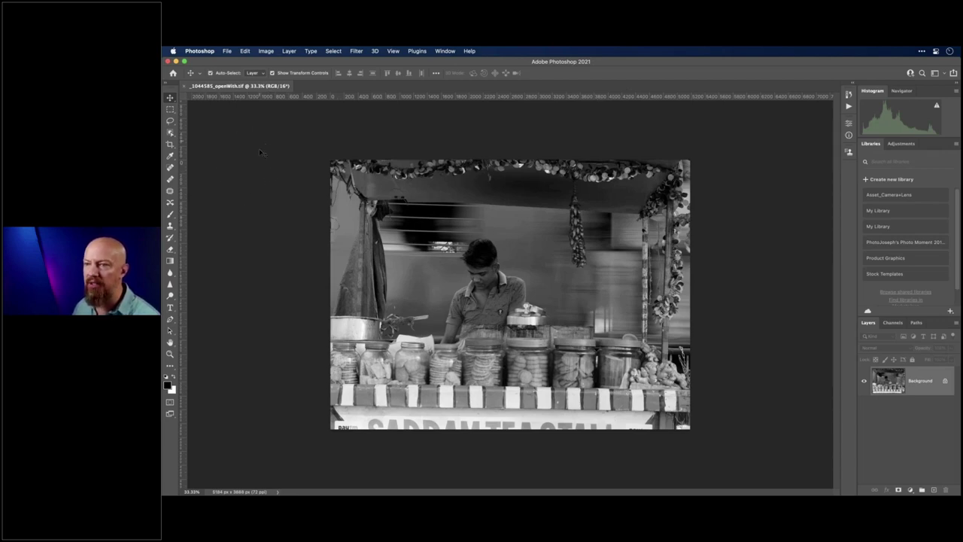
pyautogui.press('super+w')
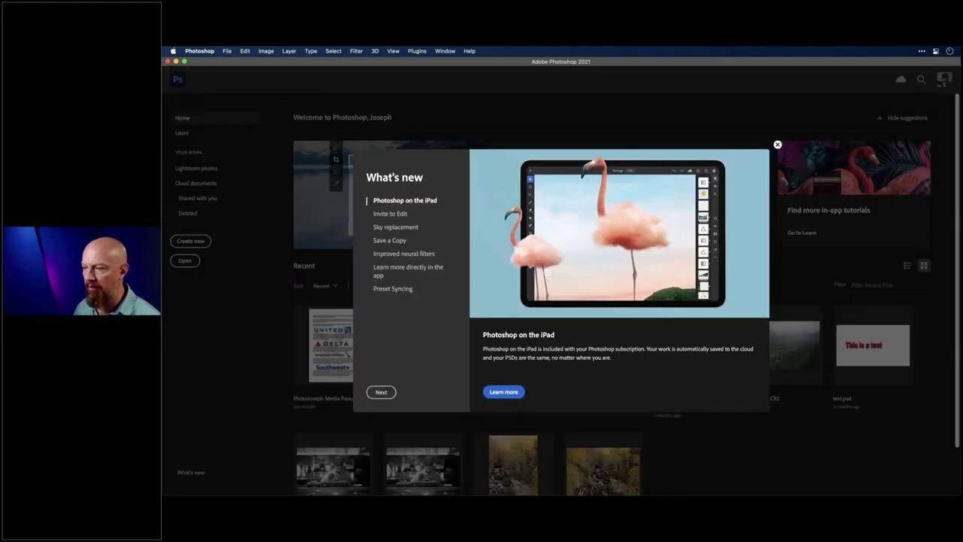
pyautogui.press('super+Tab')
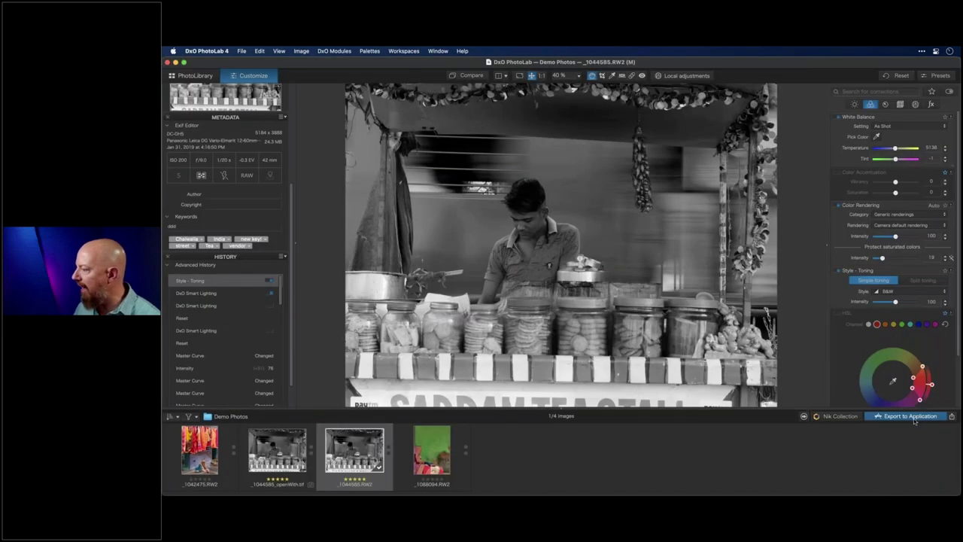
# Review the export methods offered for the black-and-white photo, including Export to Disk, Export to Application and Export to Lightroom
pyautogui.click(919, 417)
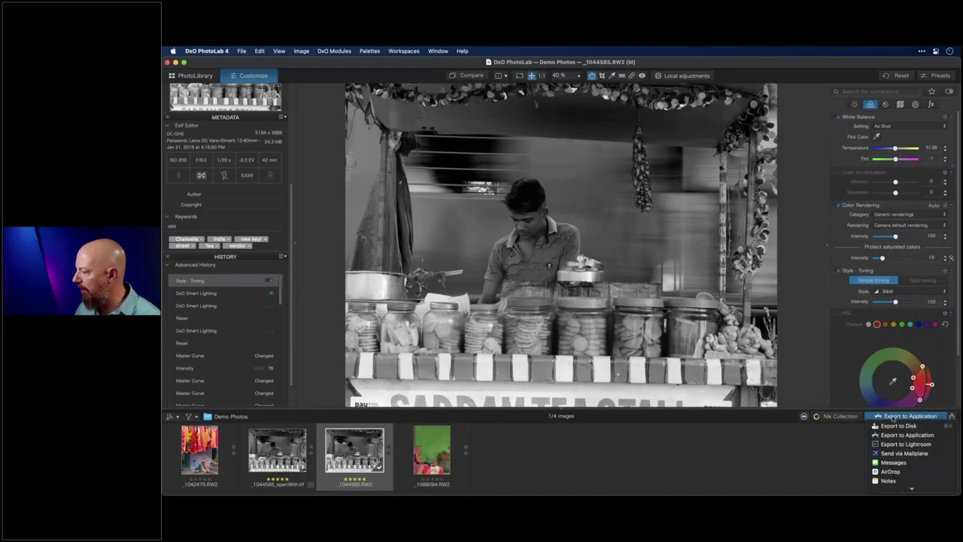
pyautogui.click(902, 434)
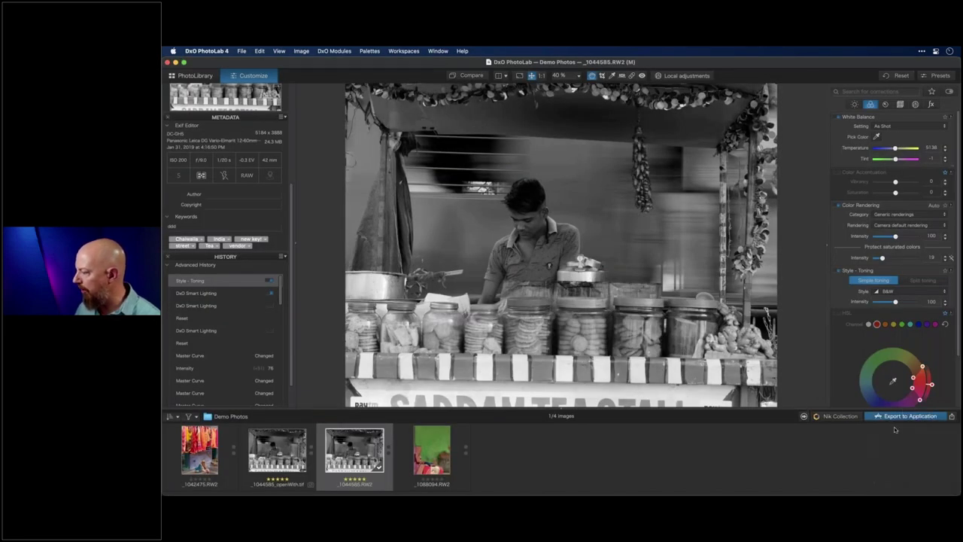
pyautogui.click(946, 418)
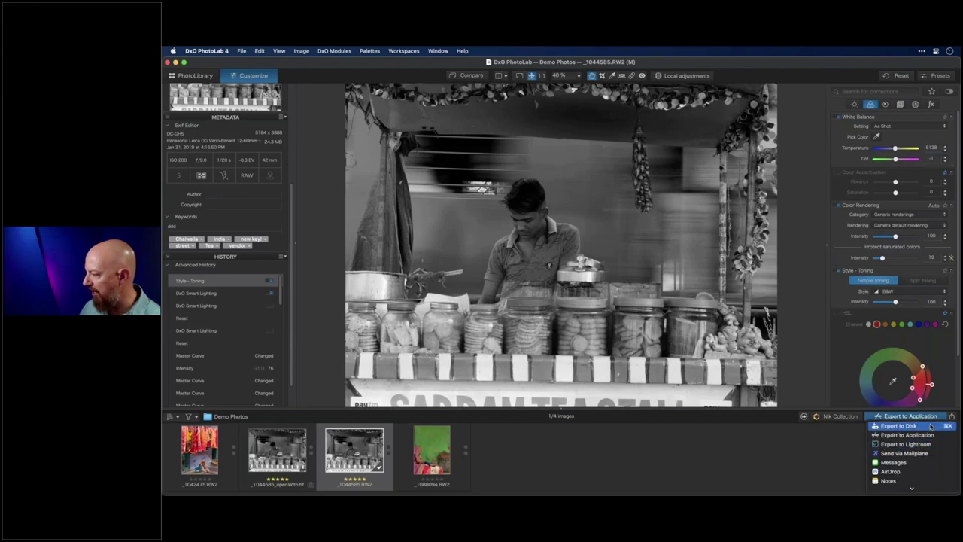
pyautogui.click(930, 420)
# Check the target applications offered in the Export to Application options and cancel the export
pyautogui.click(911, 418)
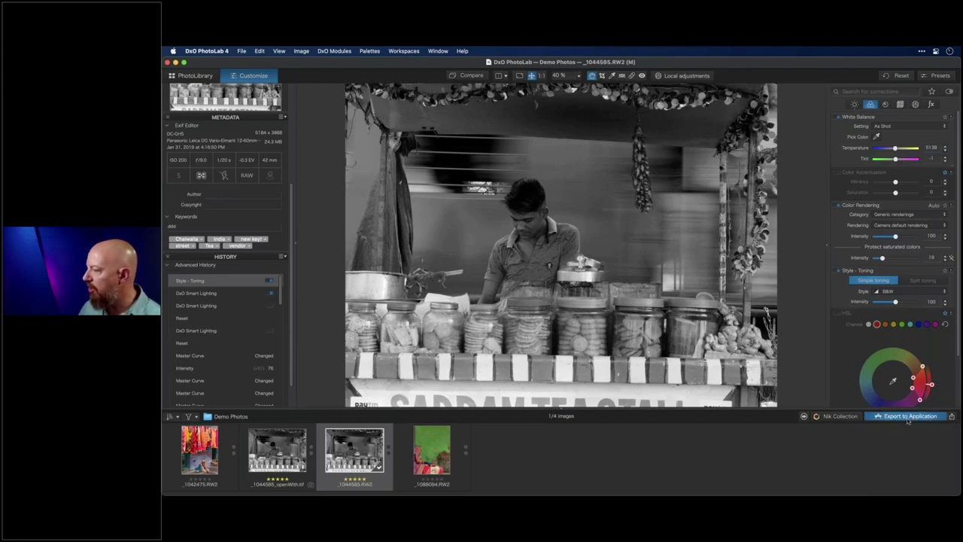
pyautogui.click(571, 144)
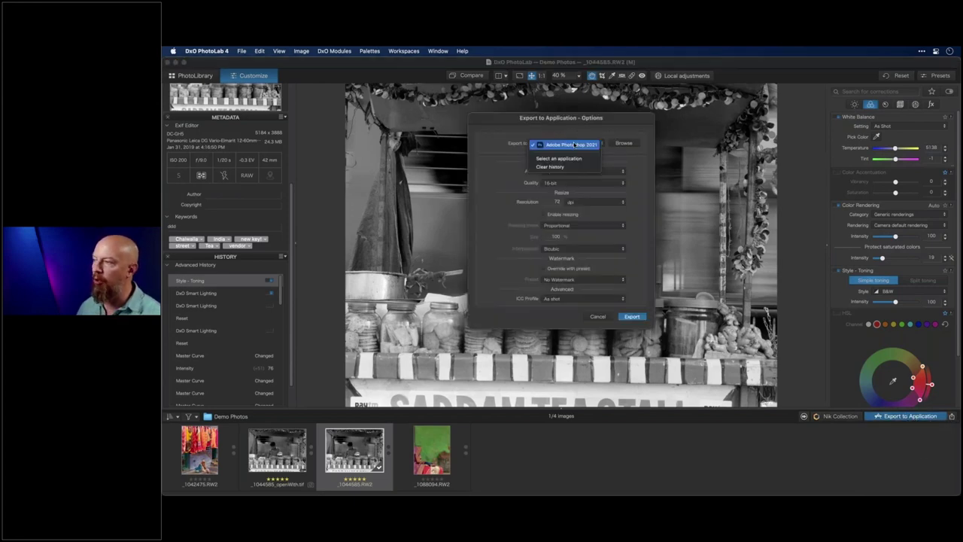
pyautogui.click(568, 144)
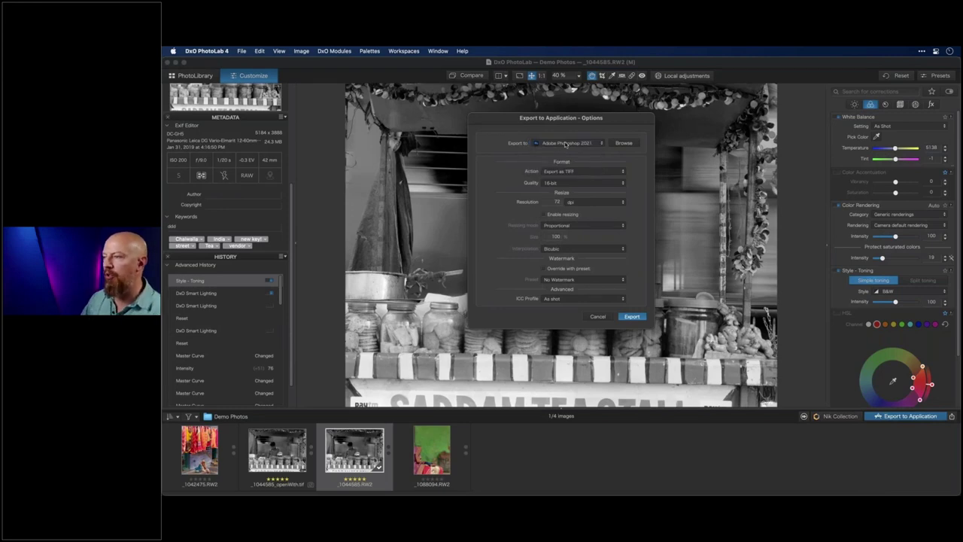
pyautogui.click(566, 143)
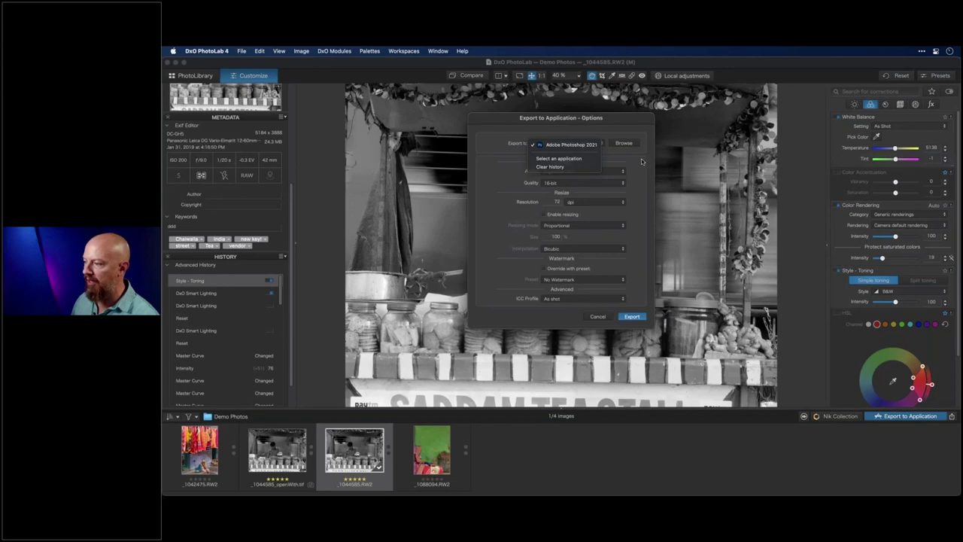
pyautogui.press('Escape')
pyautogui.press('Escape')
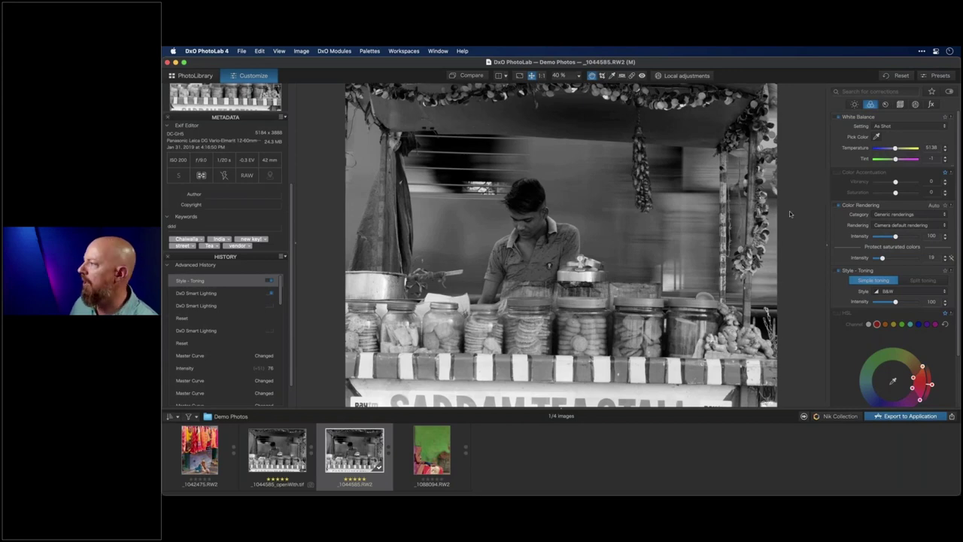
# Clear the Color corrections filter and create a new palette named User Palette 1
pyautogui.click(882, 106)
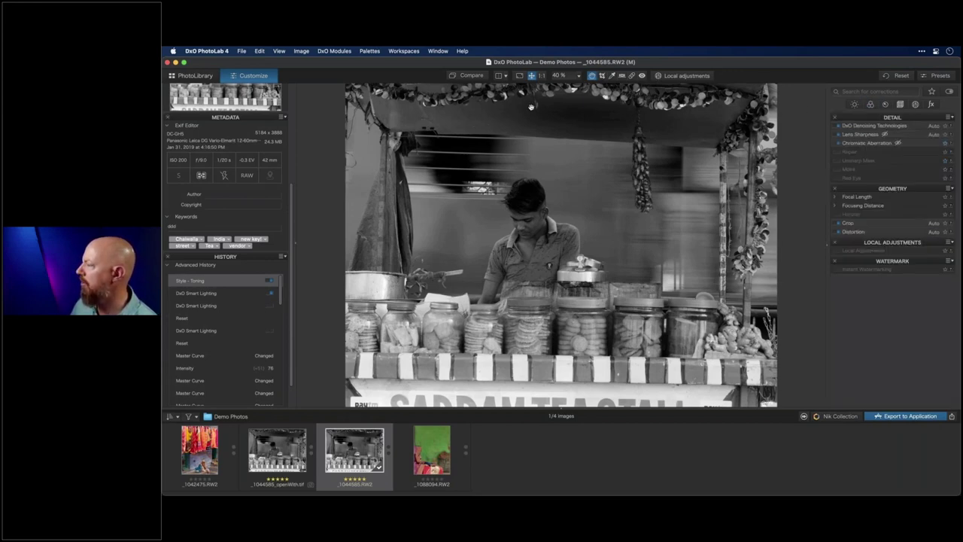
pyautogui.click(369, 50)
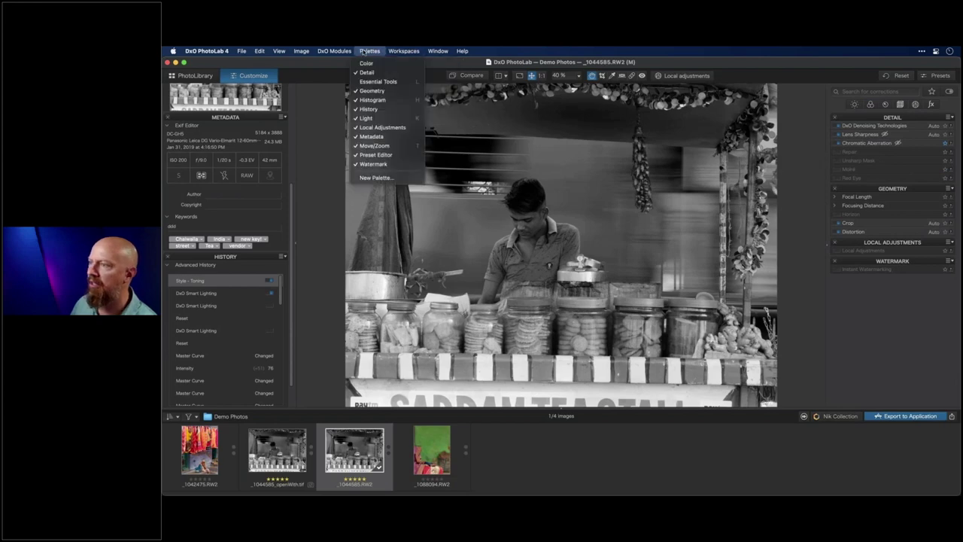
pyautogui.click(375, 176)
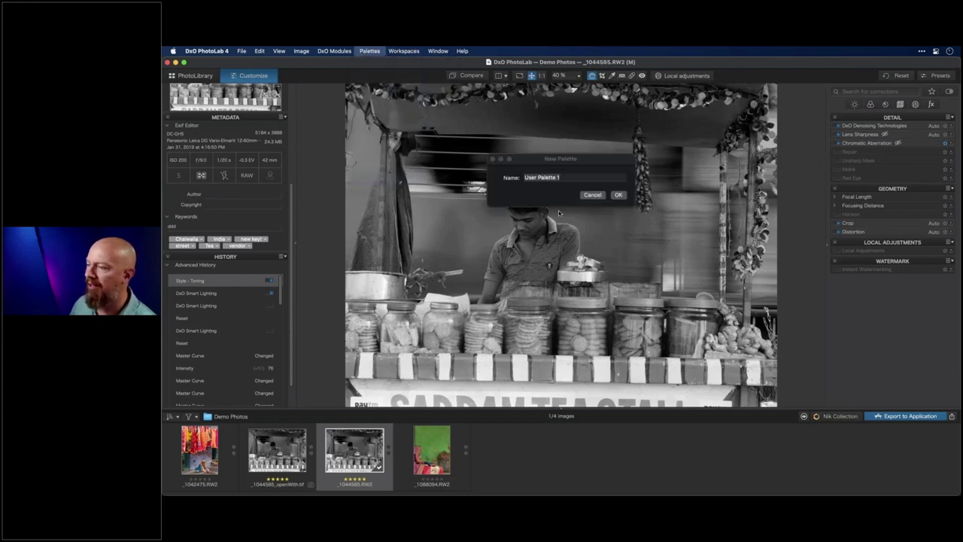
pyautogui.click(617, 195)
# Examine the corrections that can be added to User Palette 1 and reposition the floating palette over the photo
pyautogui.click(621, 164)
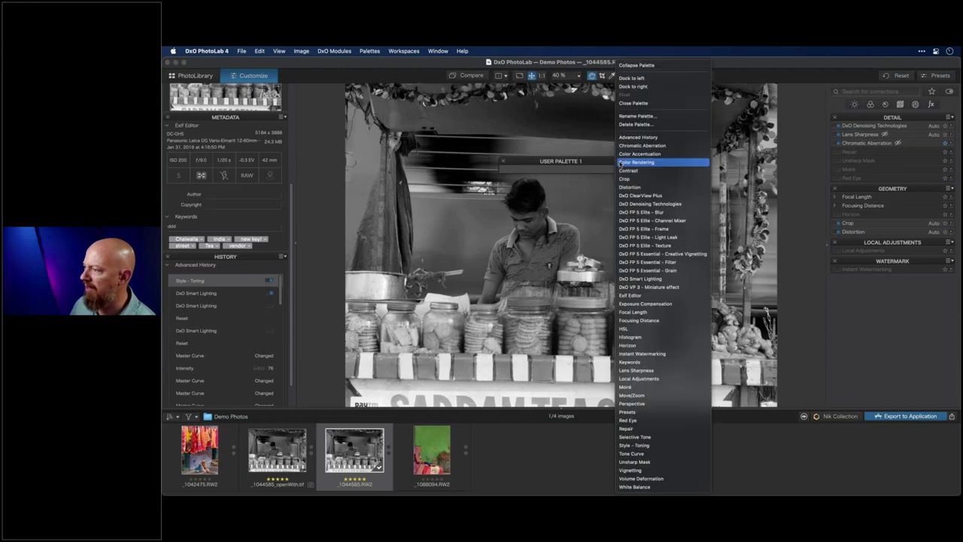
pyautogui.click(589, 162)
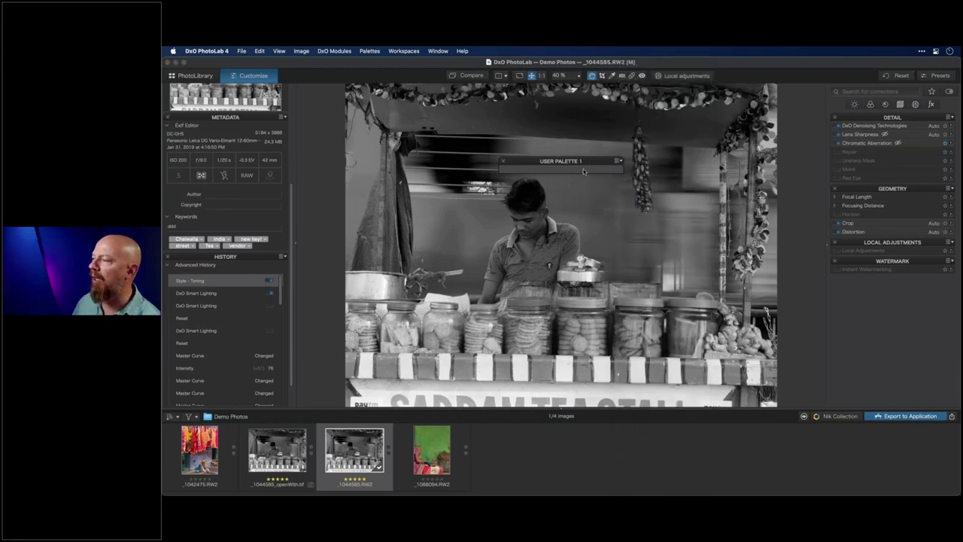
pyautogui.moveTo(583, 161); pyautogui.dragTo(569, 160)
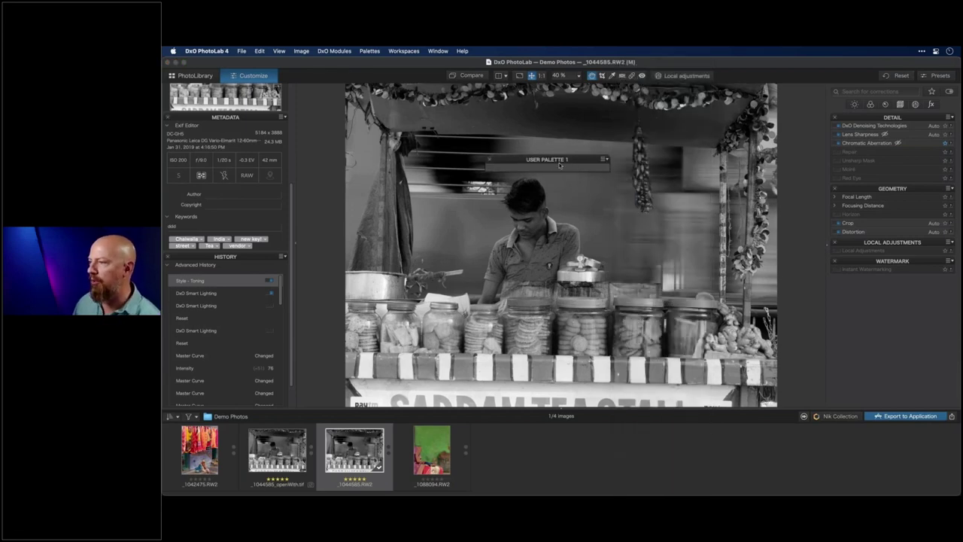
pyautogui.click(604, 160)
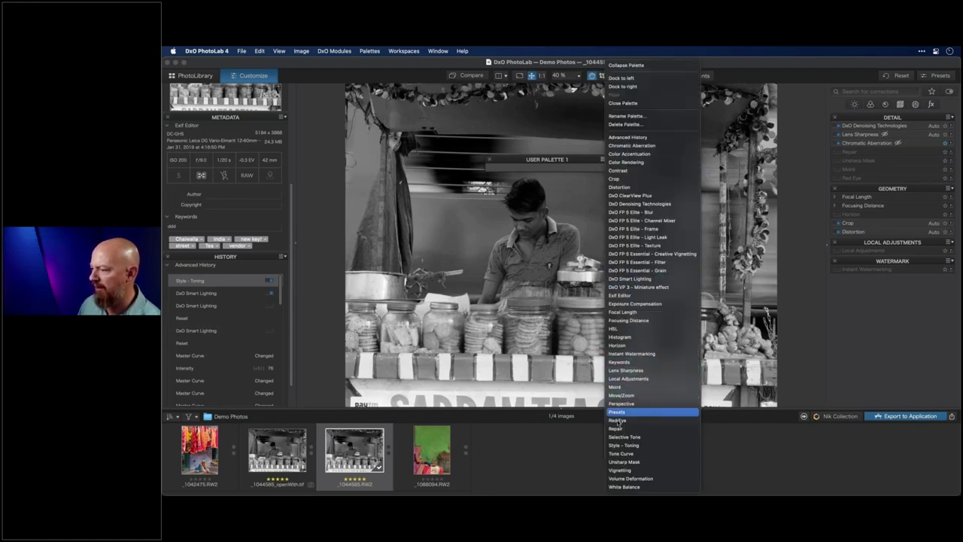
pyautogui.click(559, 167)
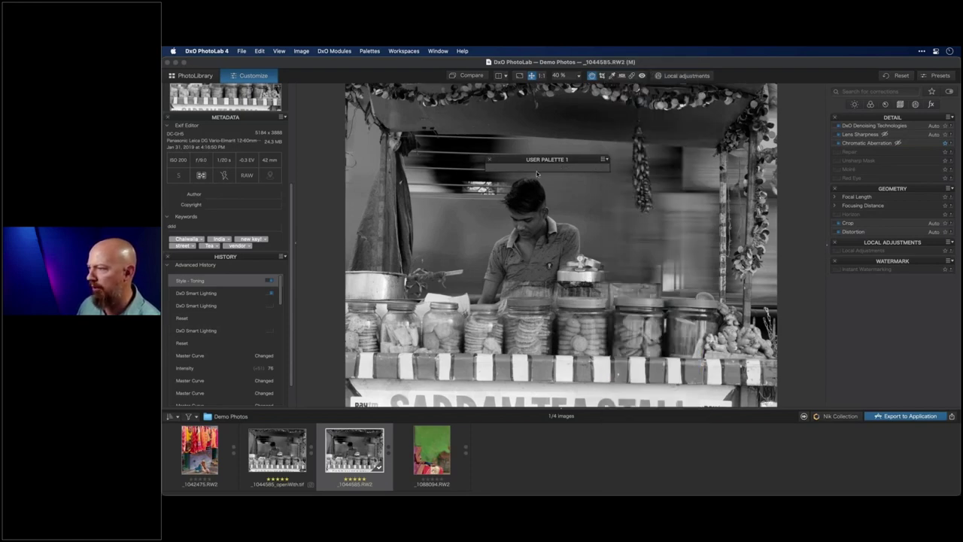
# Move the Lens Sharpness correction from Detail and the Focal Length correction from Geometry into User Palette 1
pyautogui.moveTo(566, 161); pyautogui.dragTo(547, 162)
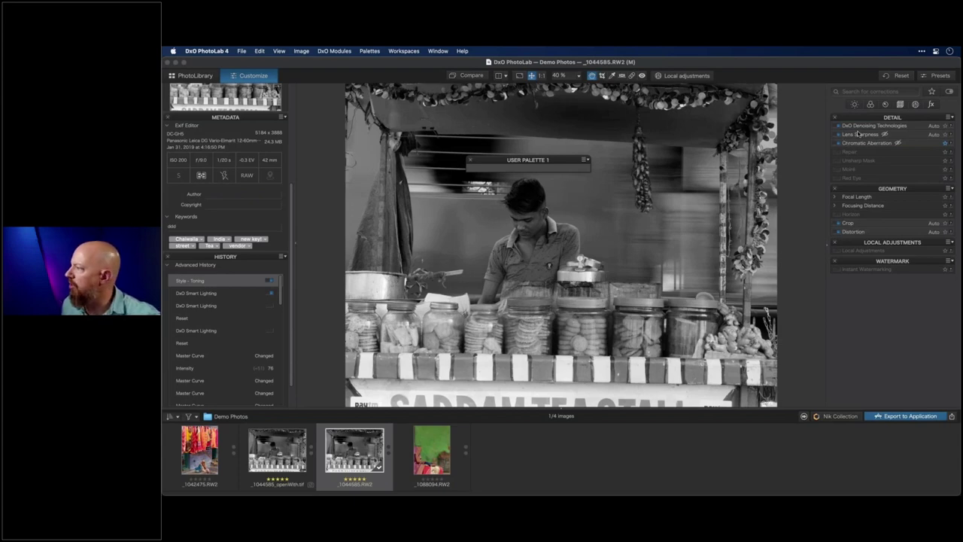
pyautogui.moveTo(861, 134); pyautogui.dragTo(527, 167)
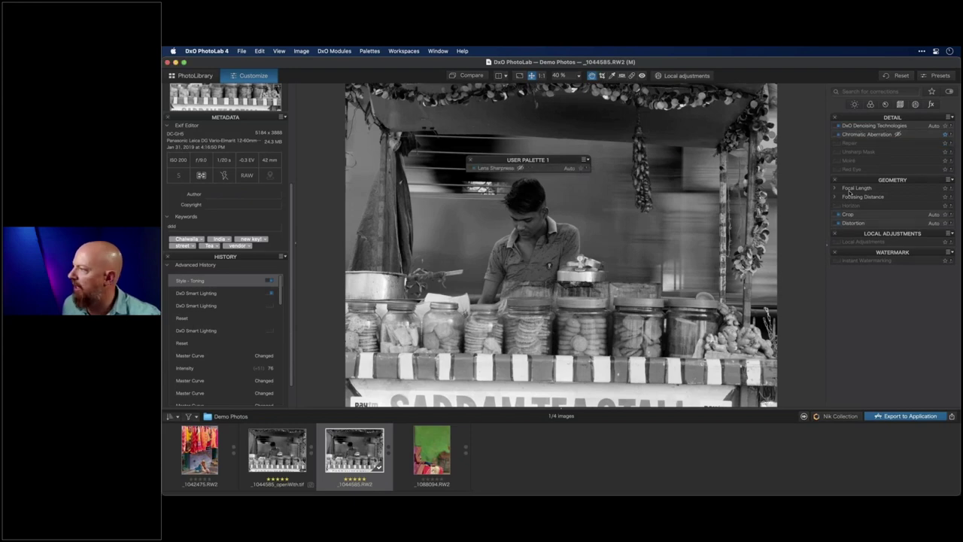
pyautogui.moveTo(854, 188); pyautogui.dragTo(489, 176)
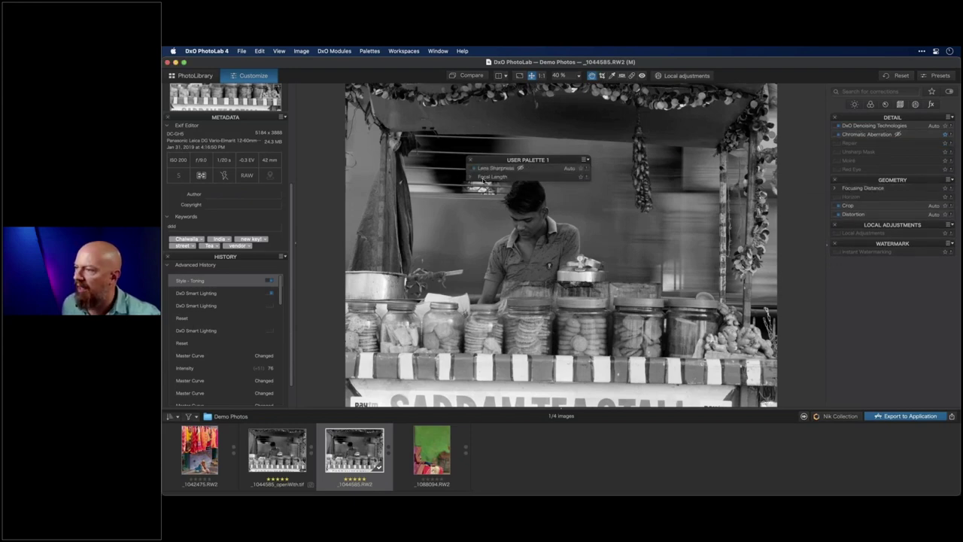